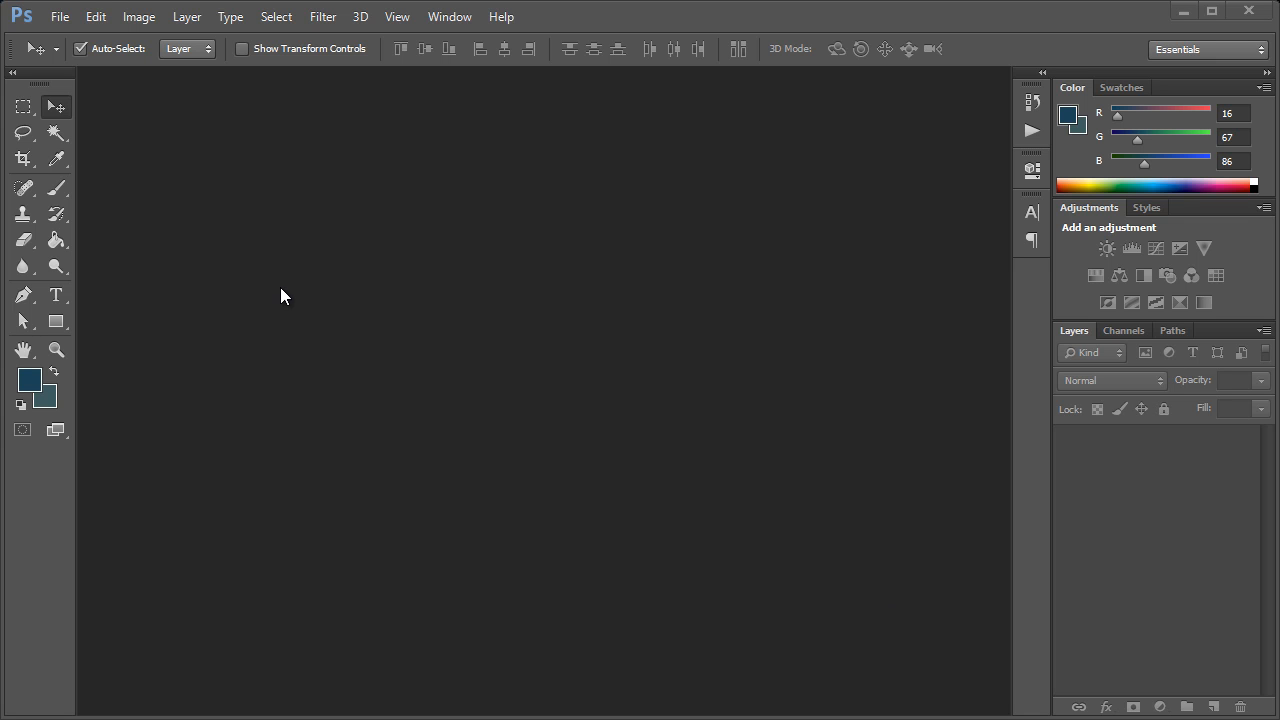
Create a new document named Presentation, 898 pixels wide and 3000 pixels high, with transparent background contents
click(60, 17)
click(72, 37)
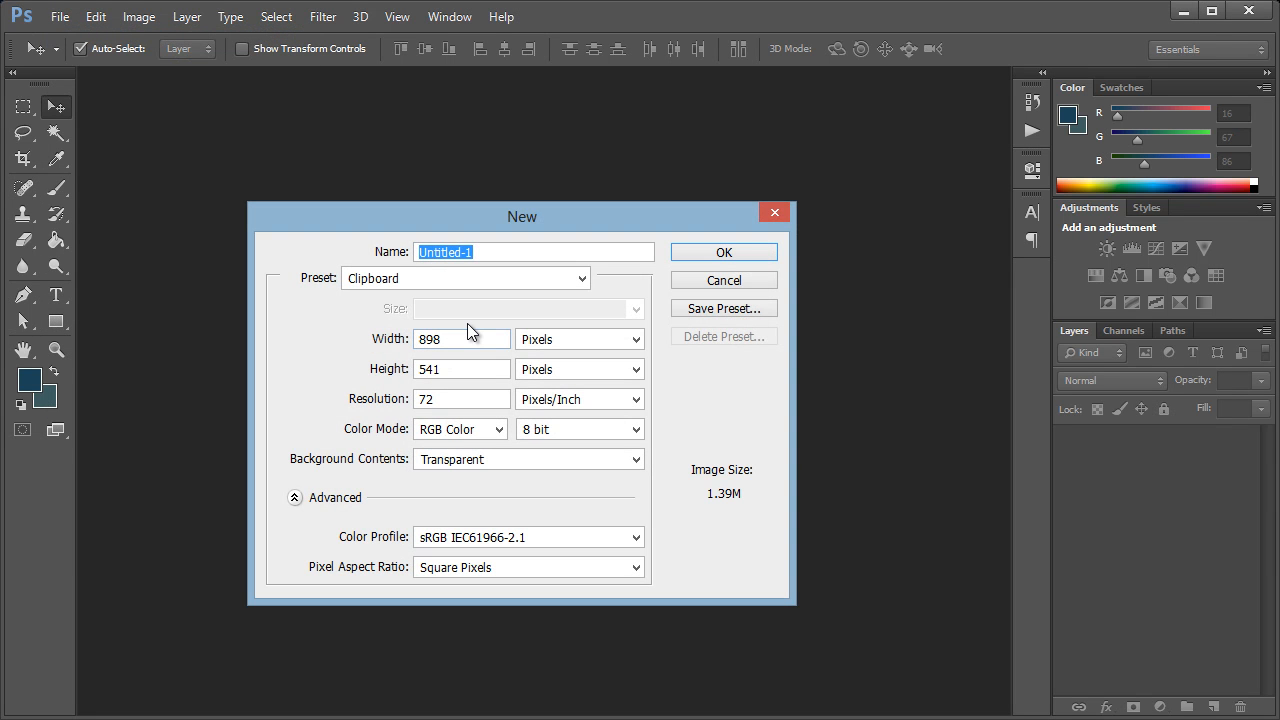
text(Presentation)
click(457, 338)
double_click(464, 370)
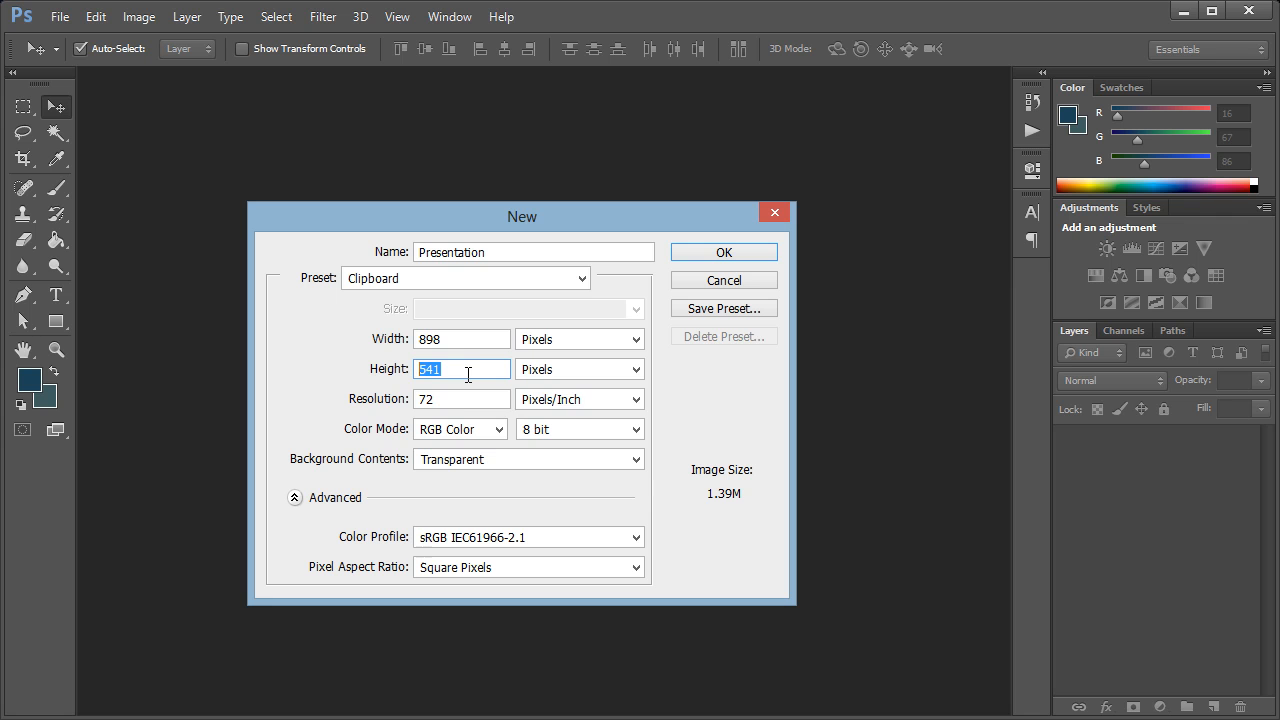
text(3000)
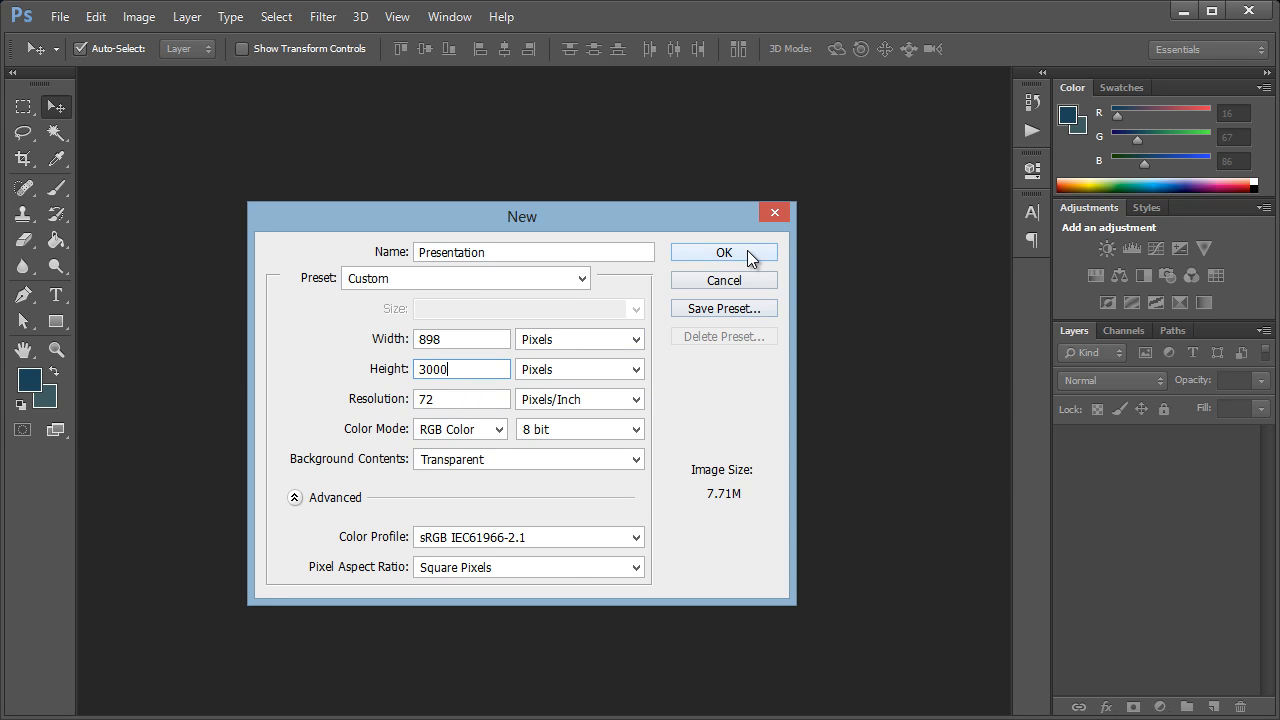
click(751, 257)
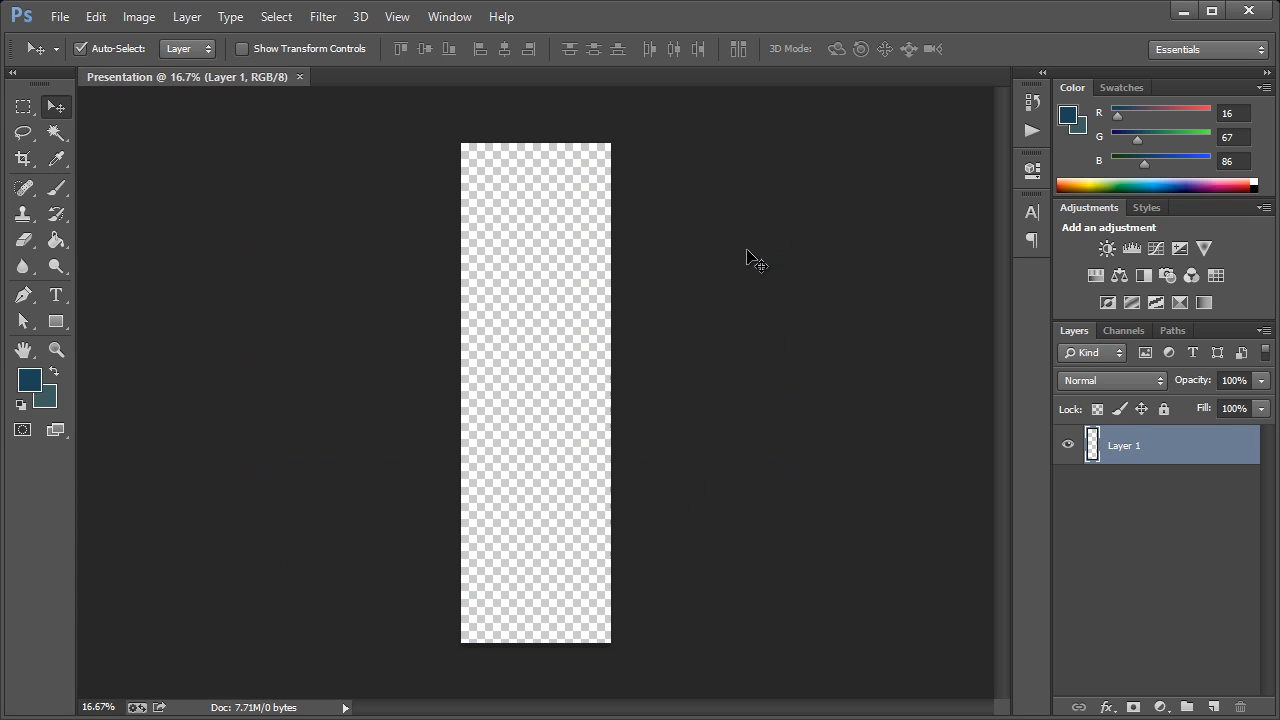
Fill the transparent Layer 1 with white (ffffff) using the Paint Bucket tool
click(56, 349)
click(578, 192)
click(474, 177)
click(466, 177)
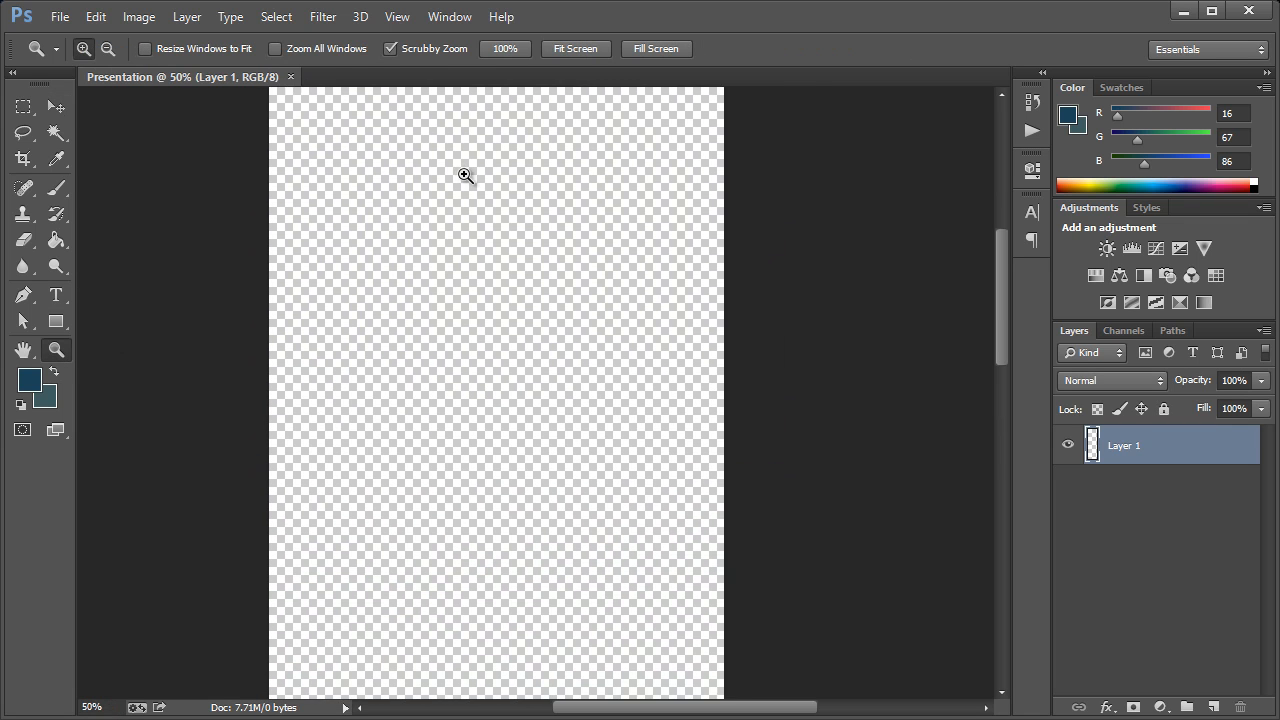
click(472, 180)
click(494, 189)
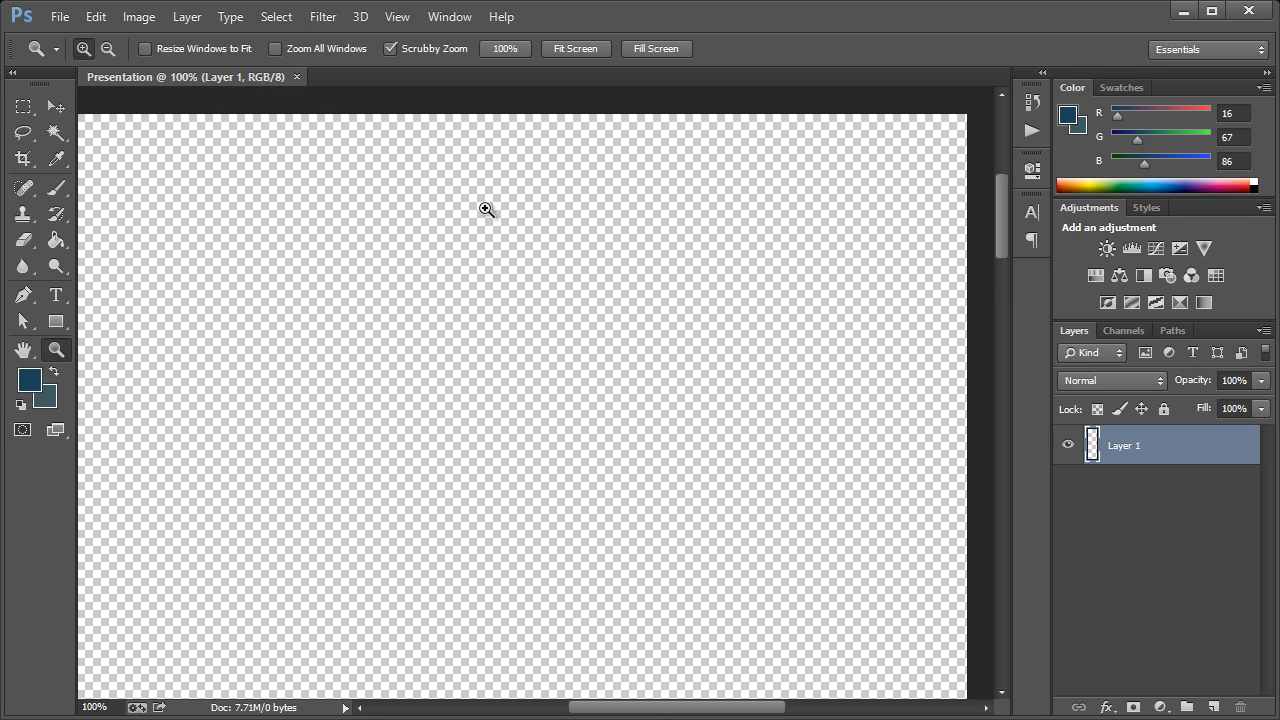
drag(640, 712, 636, 713)
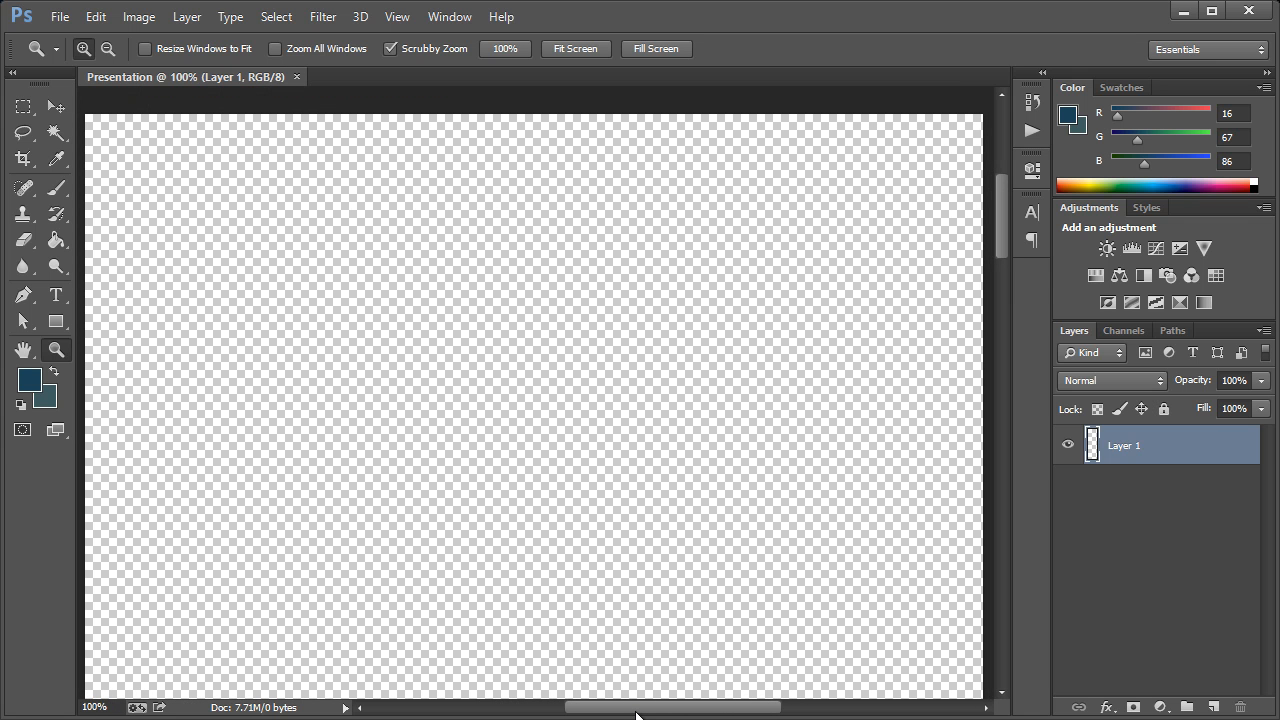
click(57, 240)
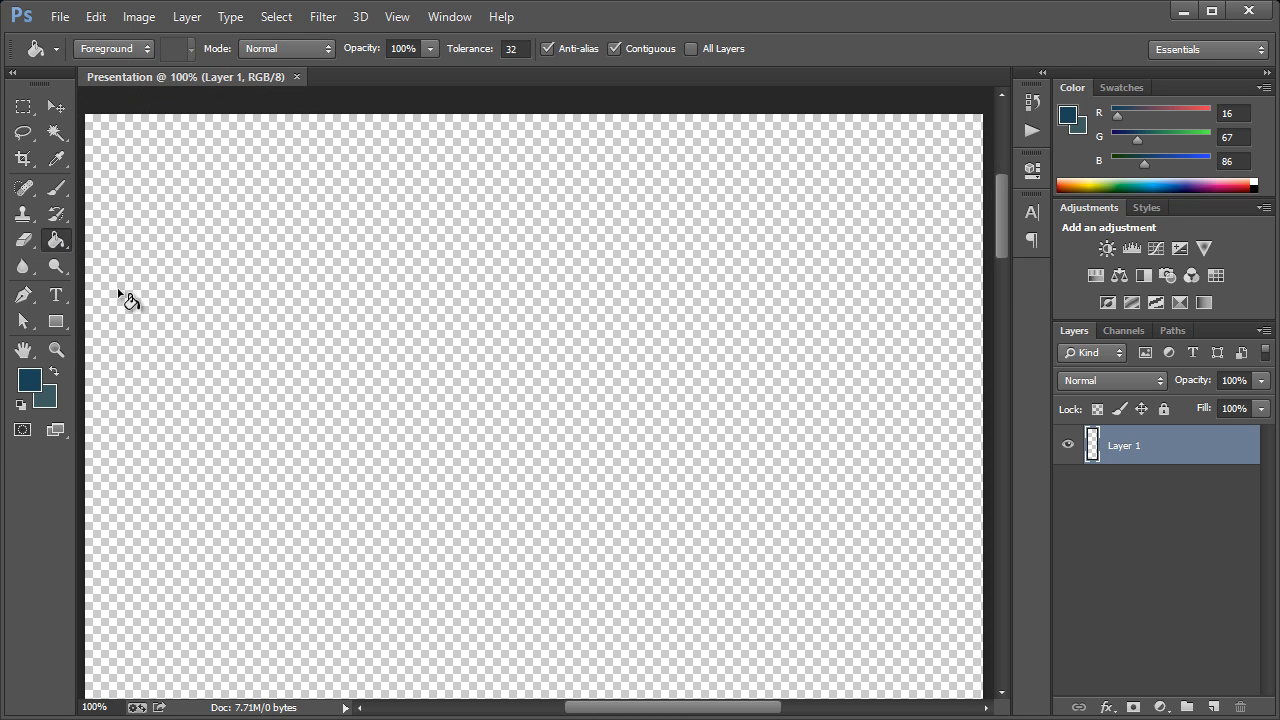
click(35, 380)
click(803, 314)
click(748, 298)
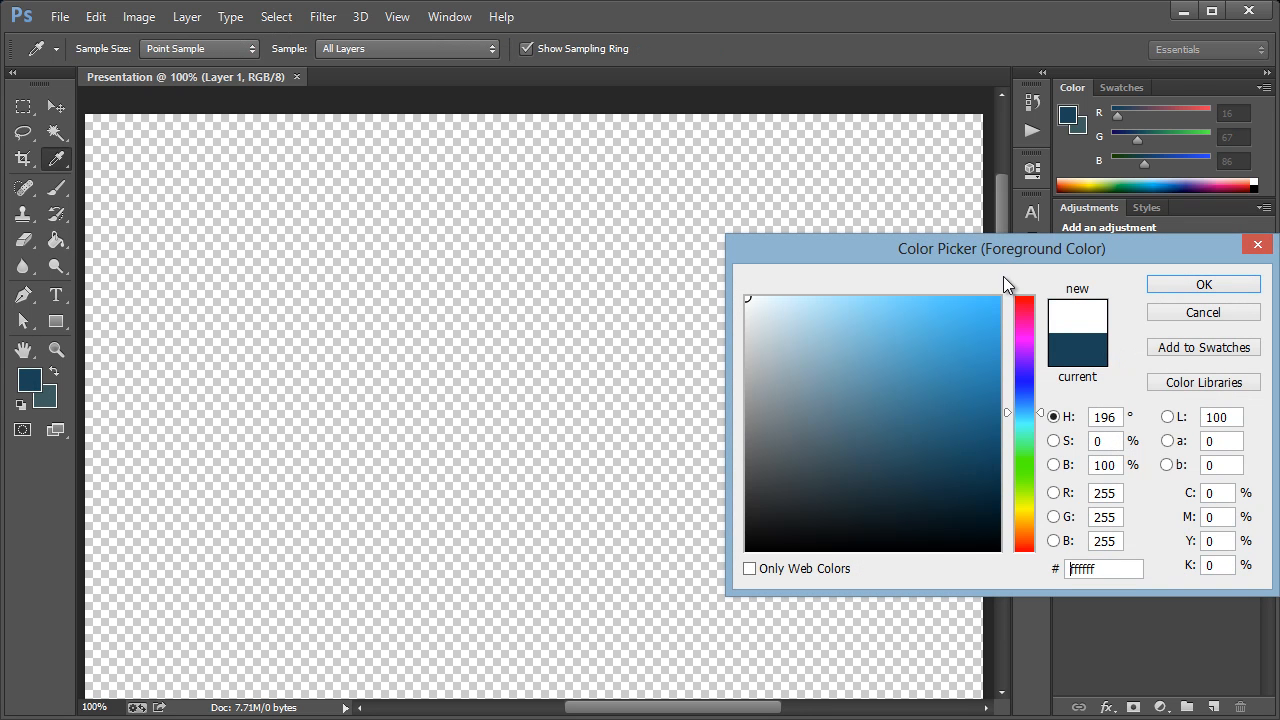
click(1164, 287)
click(733, 318)
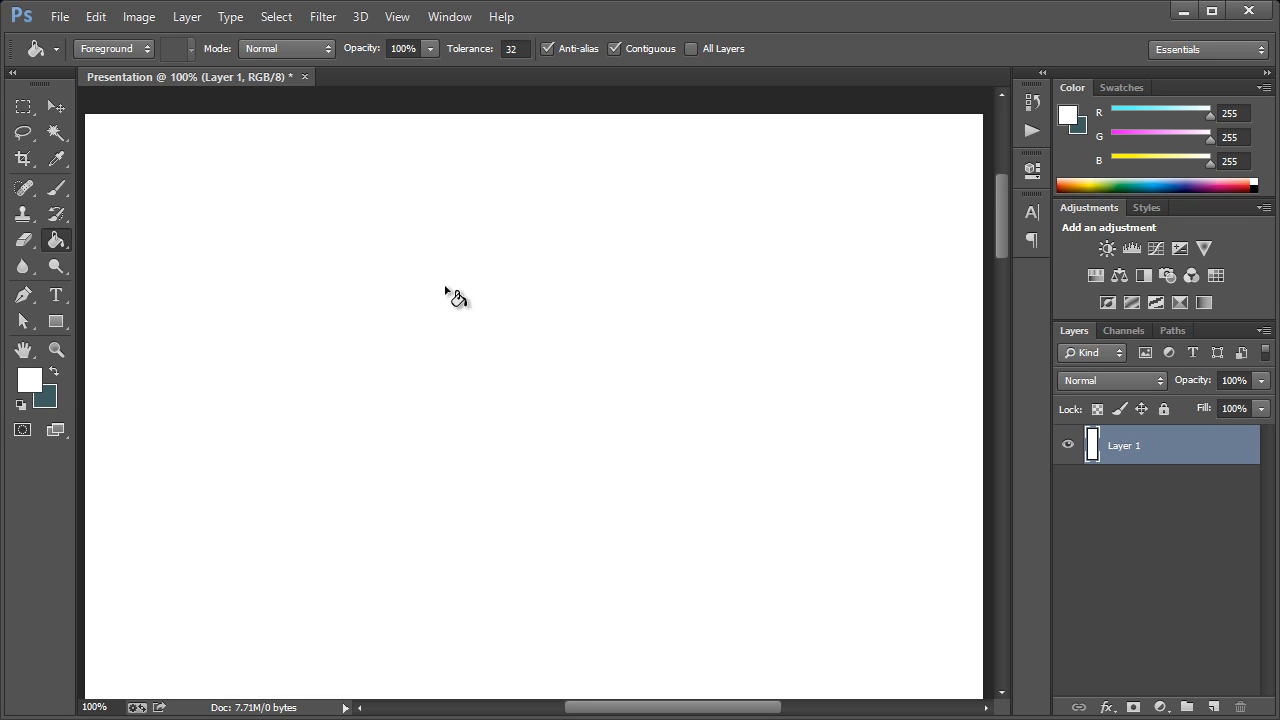
Add a new layer named Flat-Social-BG above Layer 1
click(24, 108)
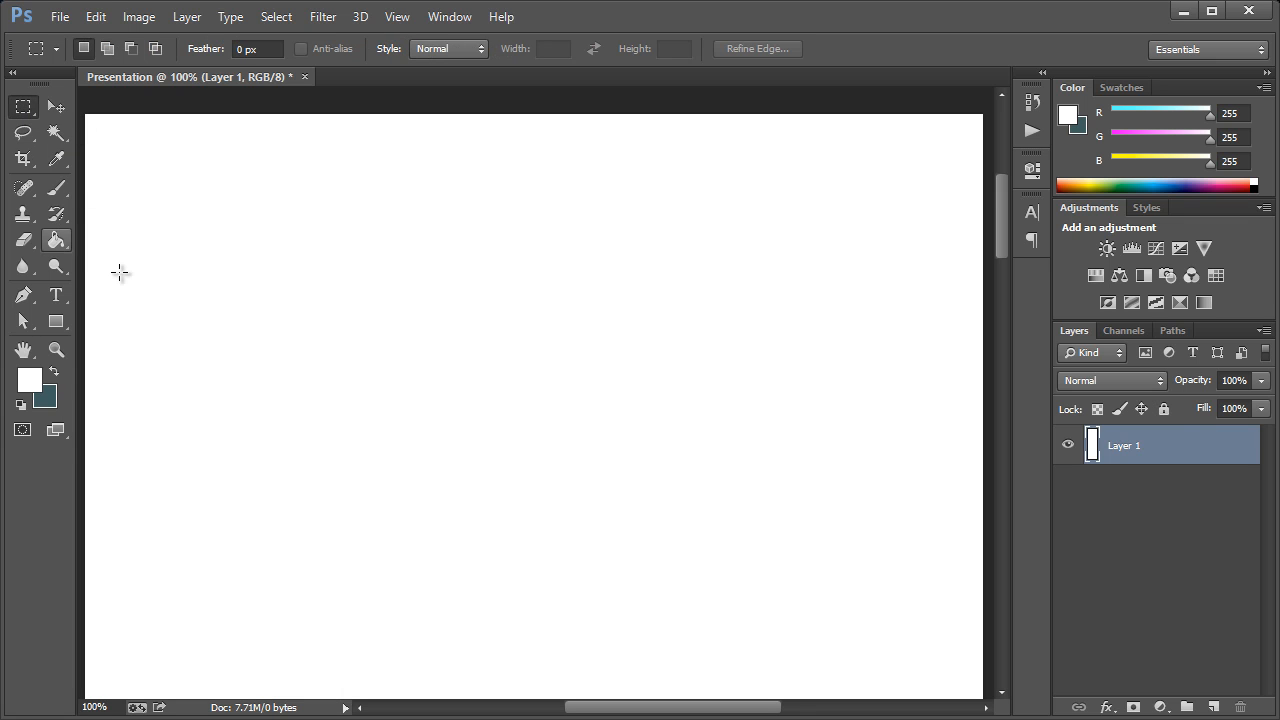
key(ctrl+shift+n)
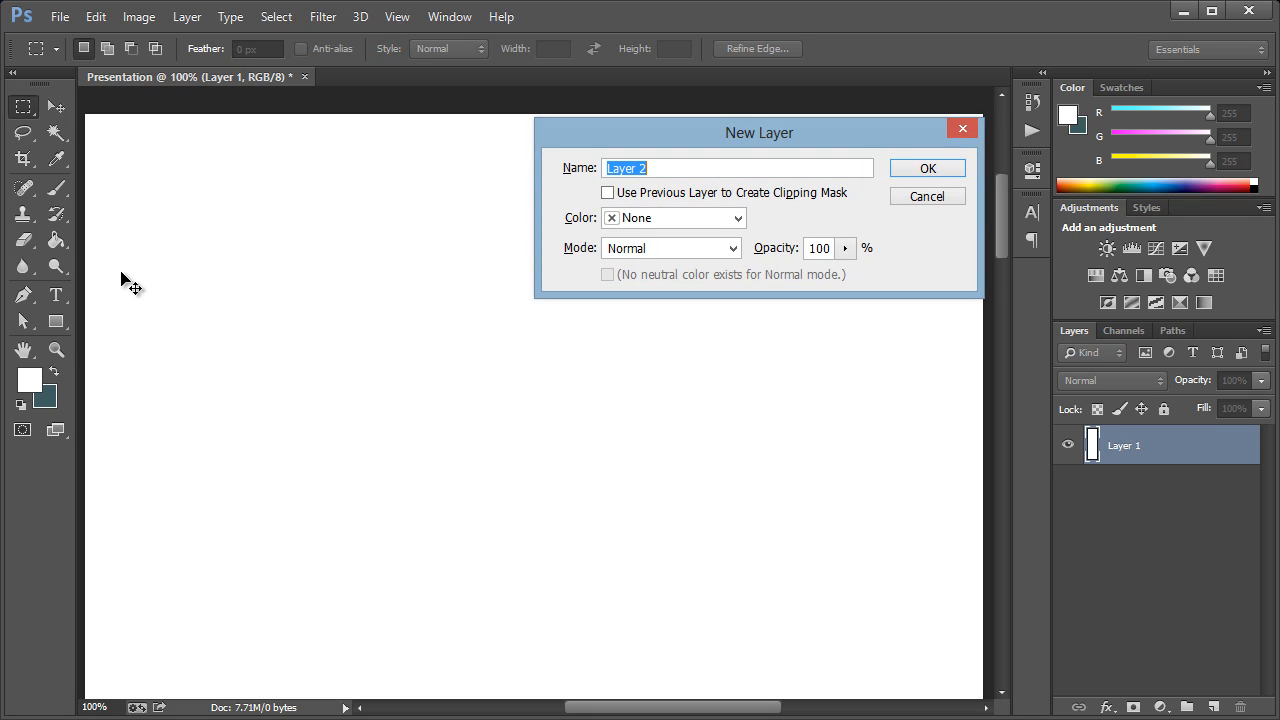
text(F)
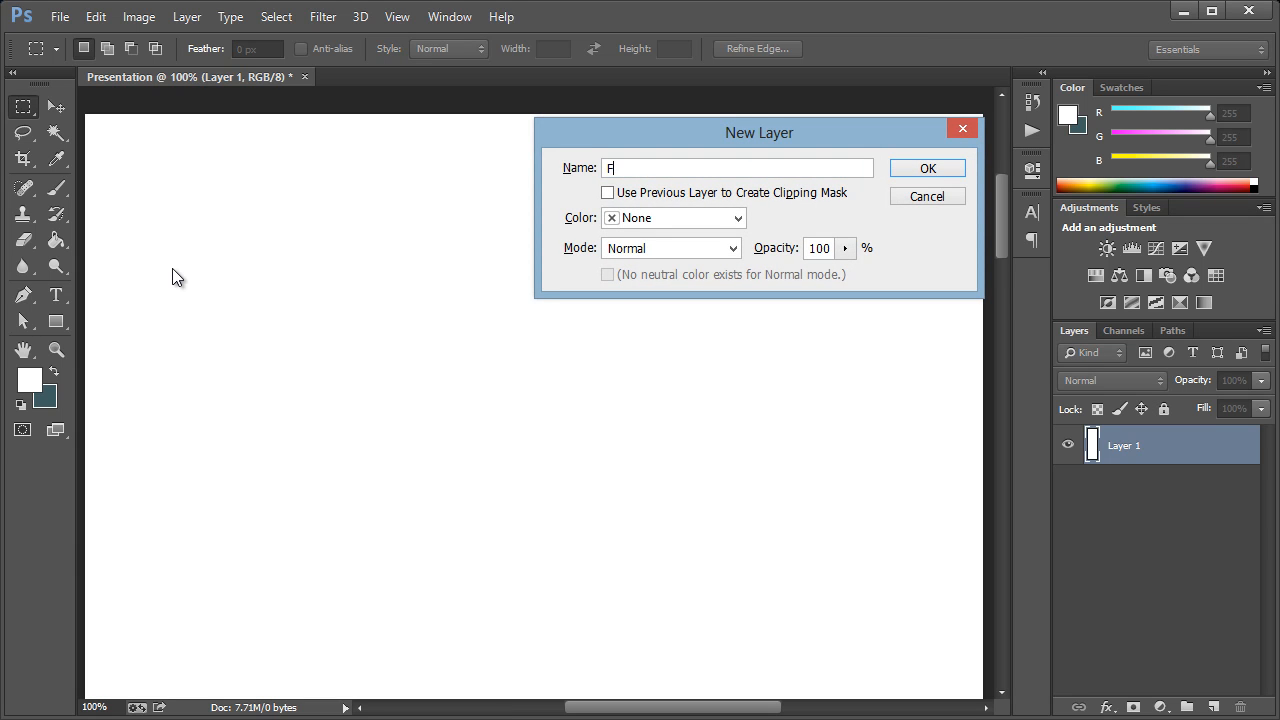
text(lat-Social-BG)
key(Return)
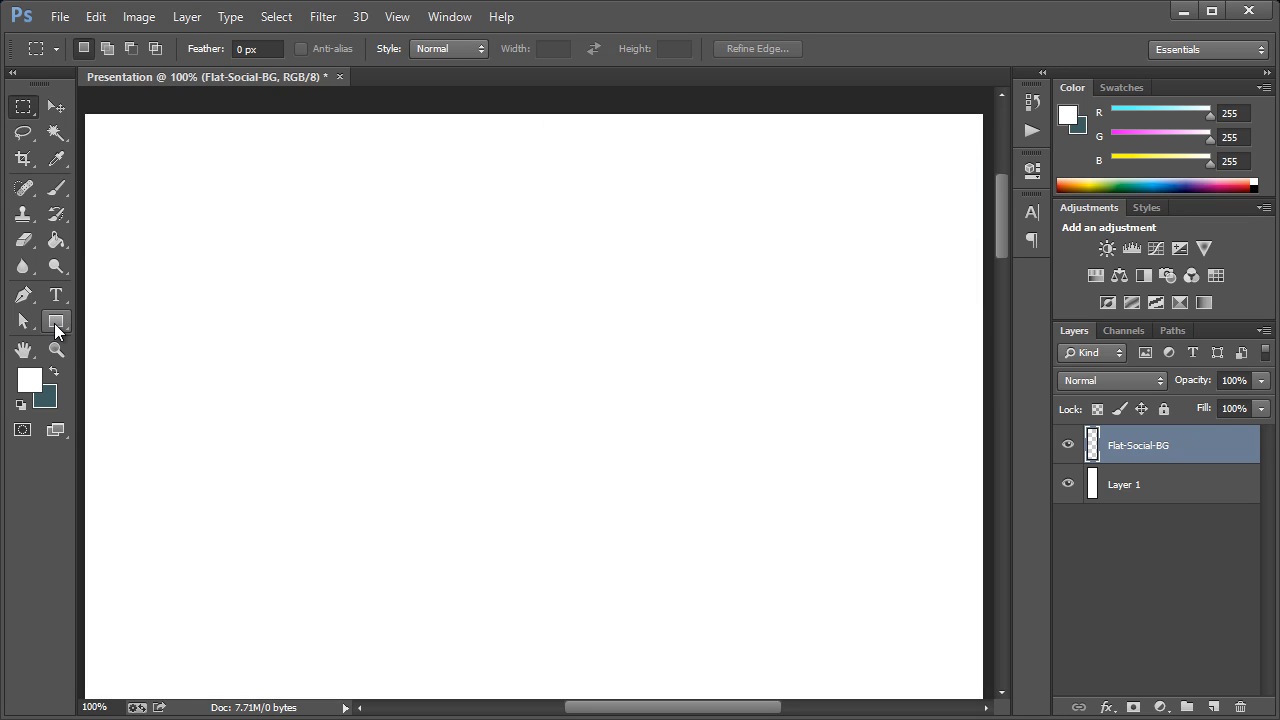
Draw a rectangle shape about 906 × 475 px across the full width of the canvas's upper end
click(57, 324)
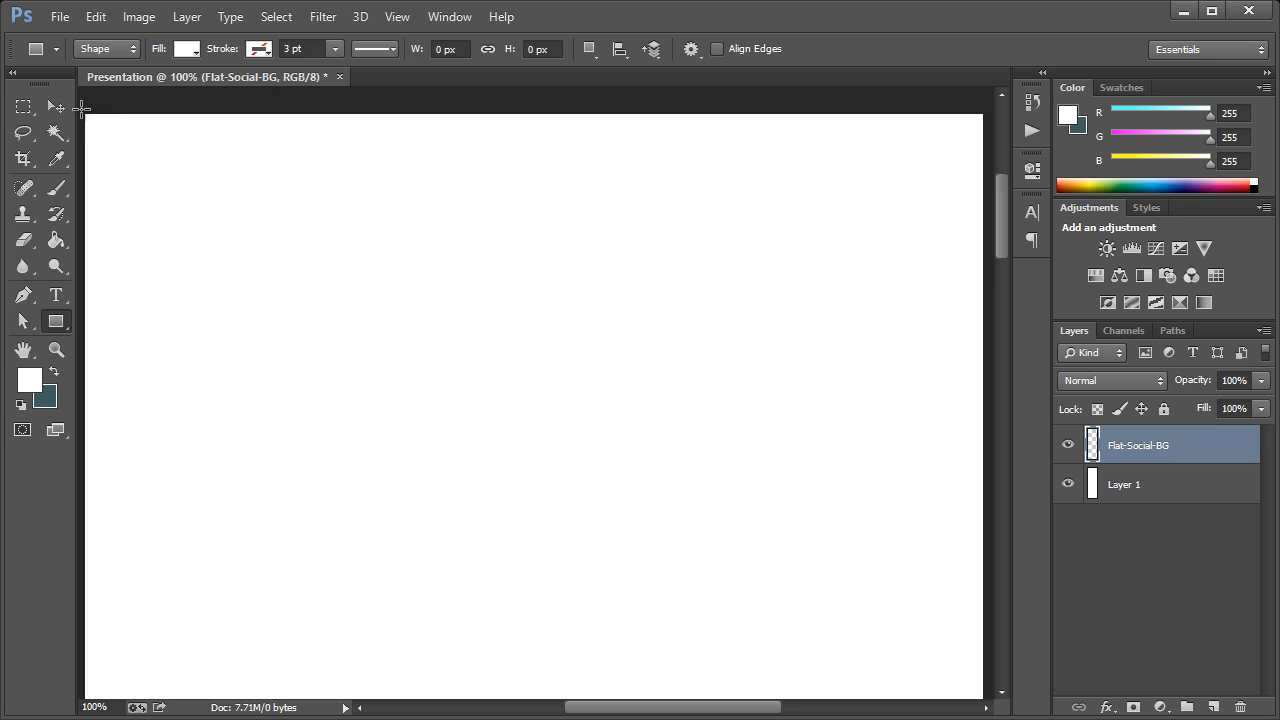
drag(82, 108, 988, 584)
key(ctrl+h)
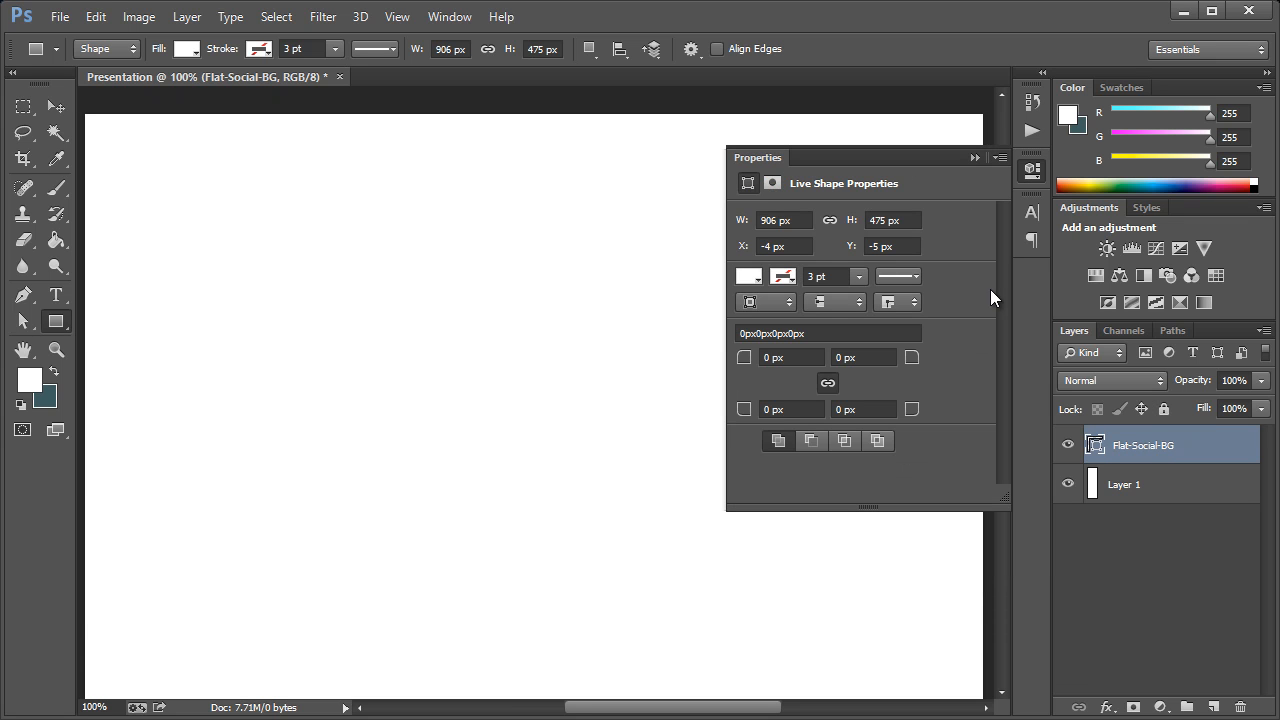
click(1020, 171)
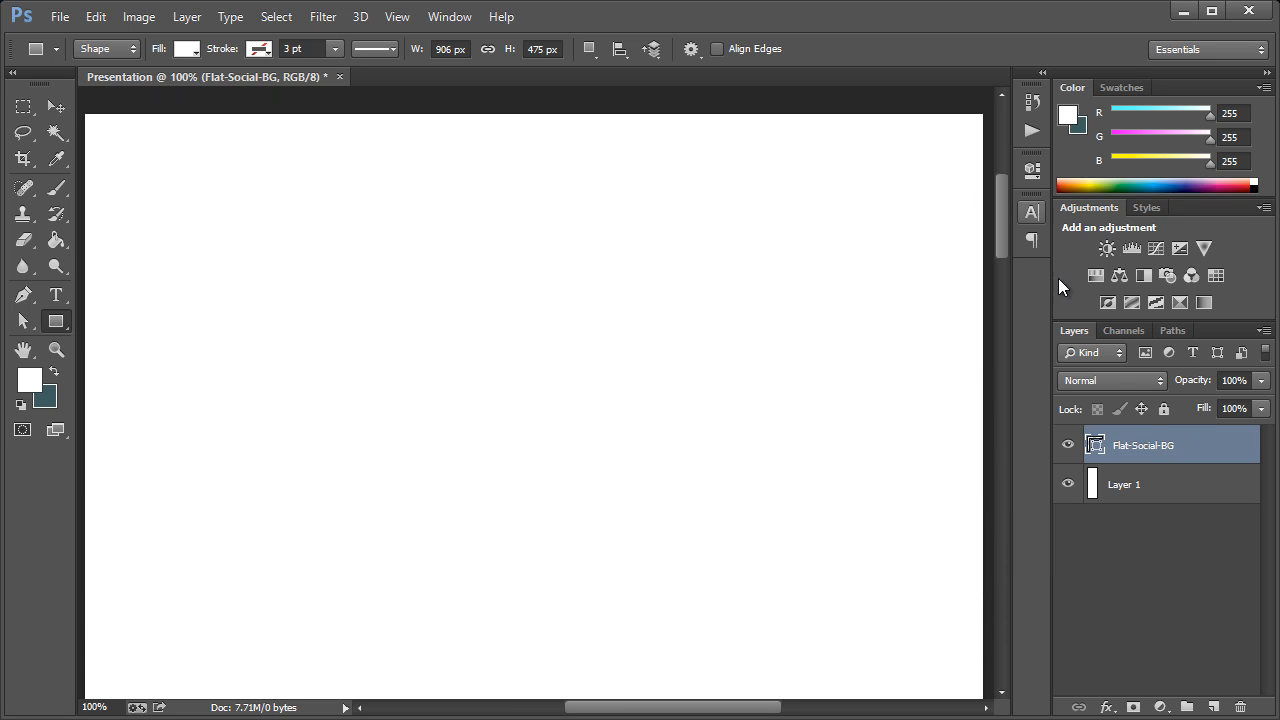
Change the Flat-Social-BG rectangle's fill to the very dark brown 241200
double_click(1095, 448)
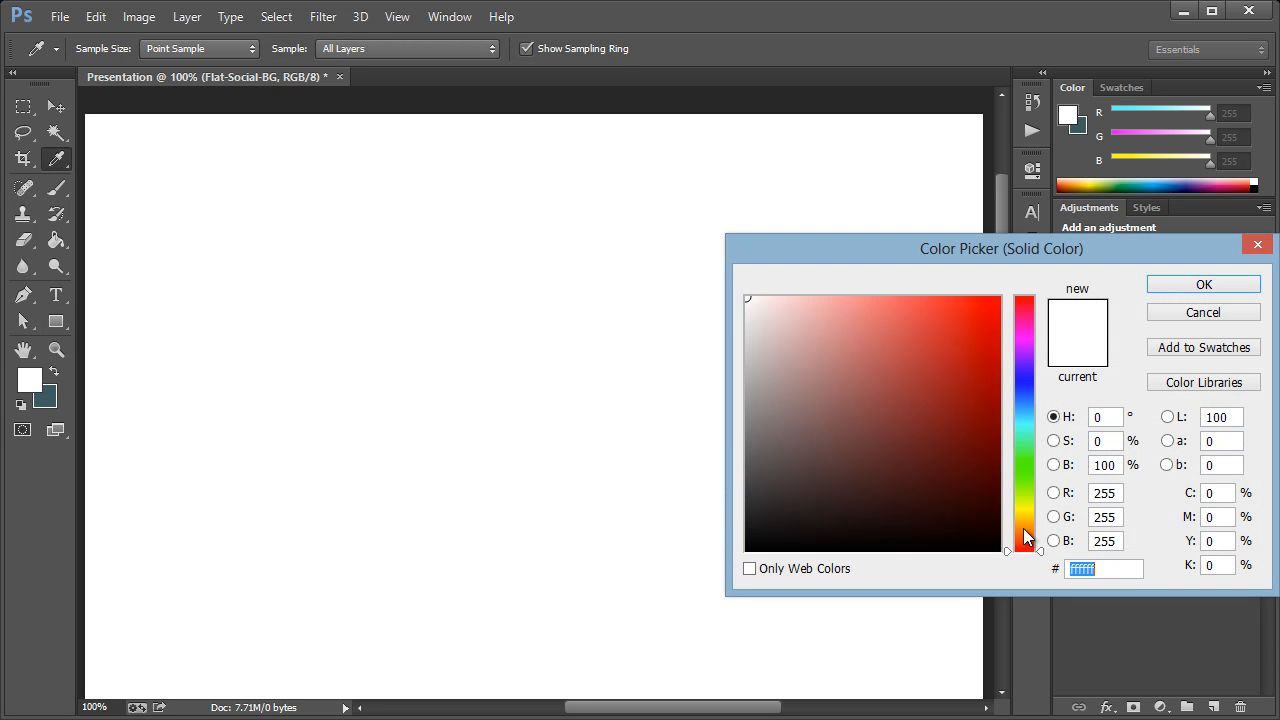
click(1024, 529)
click(998, 516)
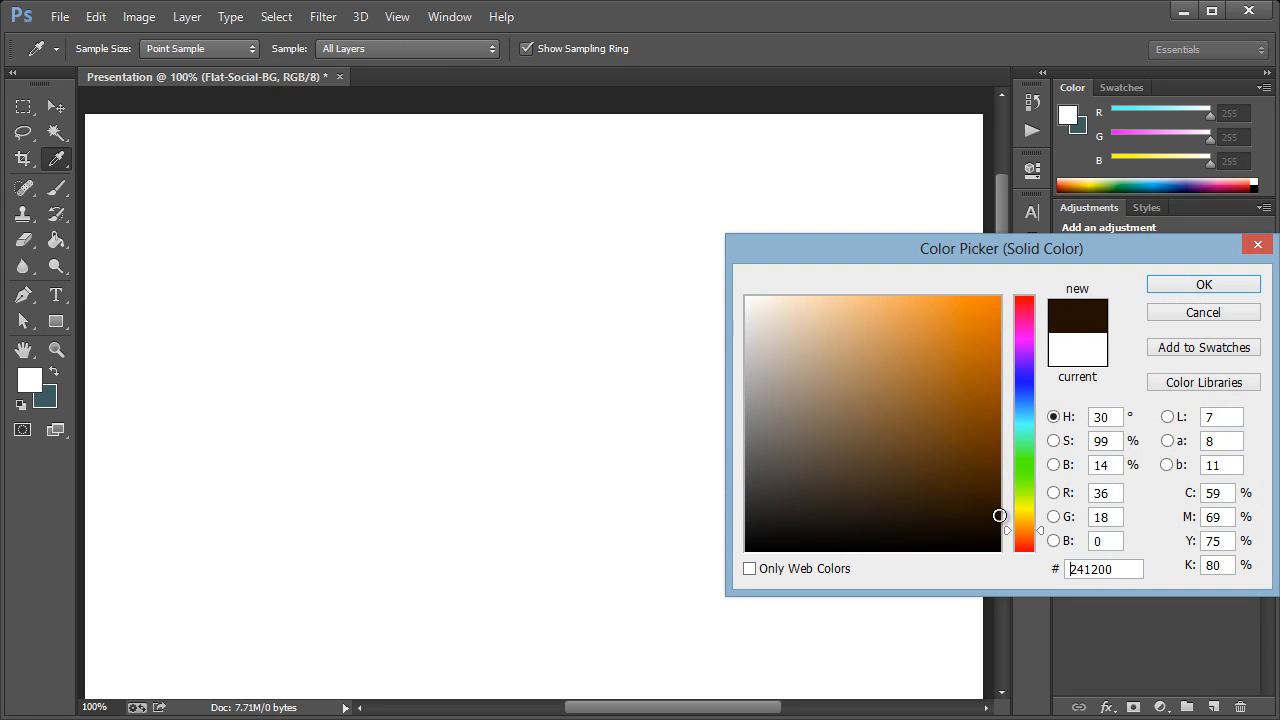
click(1169, 288)
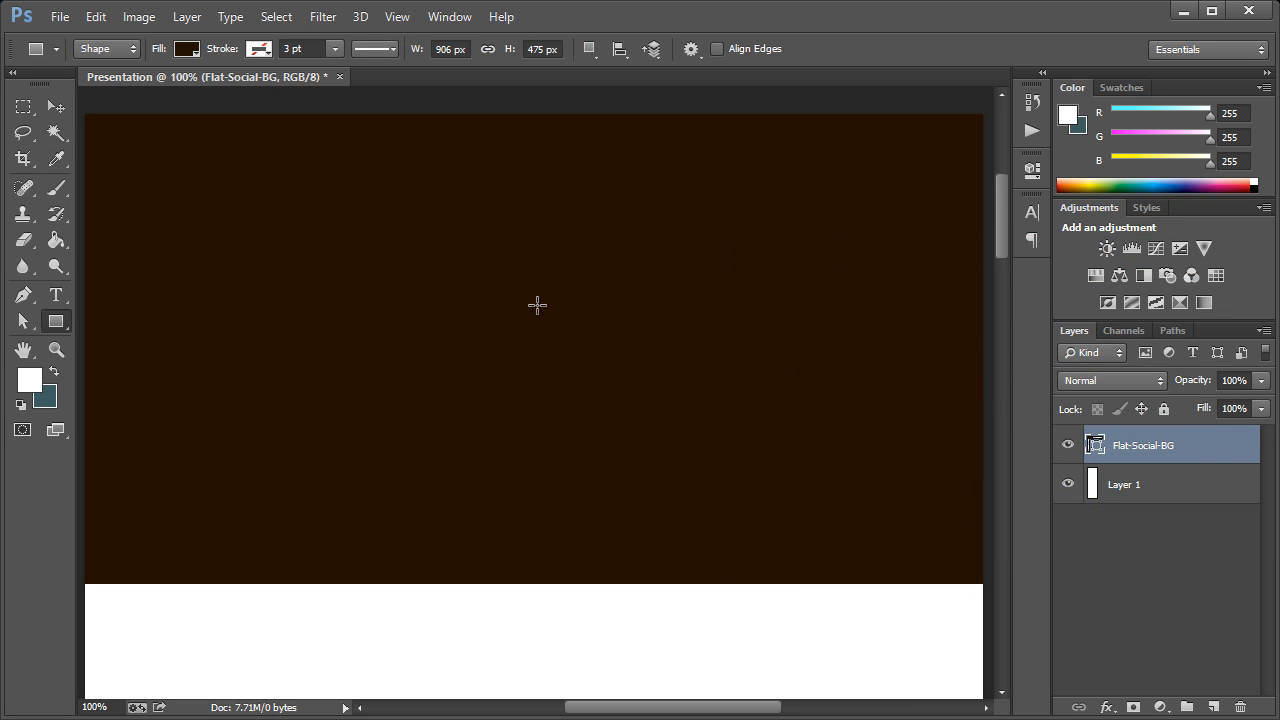
Add a new layer above Flat-Social-BG that uses the previous layer as its clipping mask, keeping the default name
key(ctrl+shift+n)
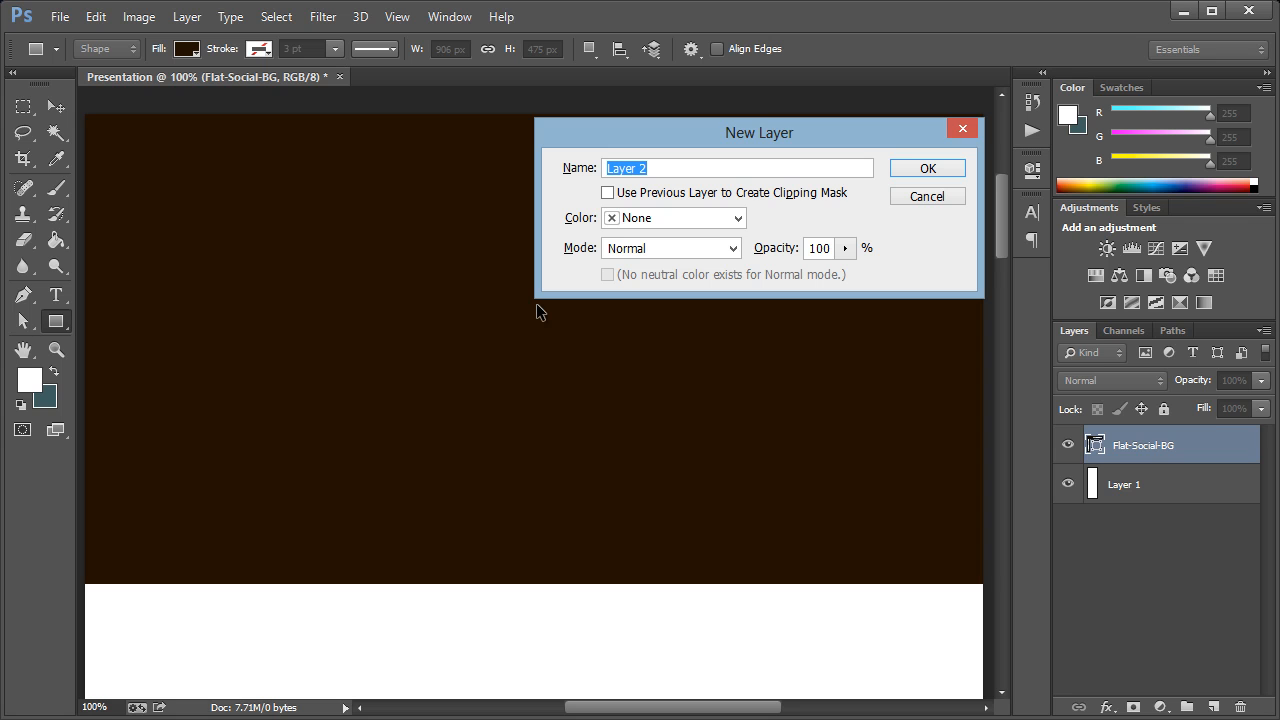
click(771, 194)
click(783, 168)
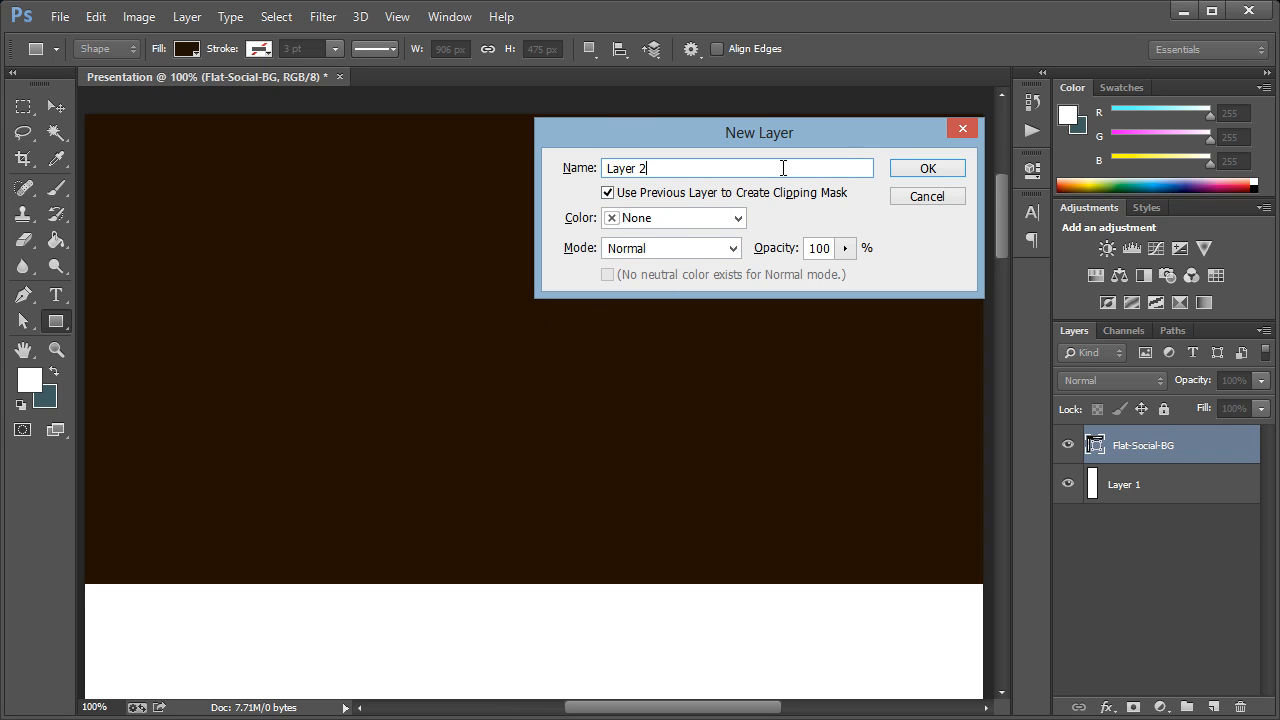
click(911, 172)
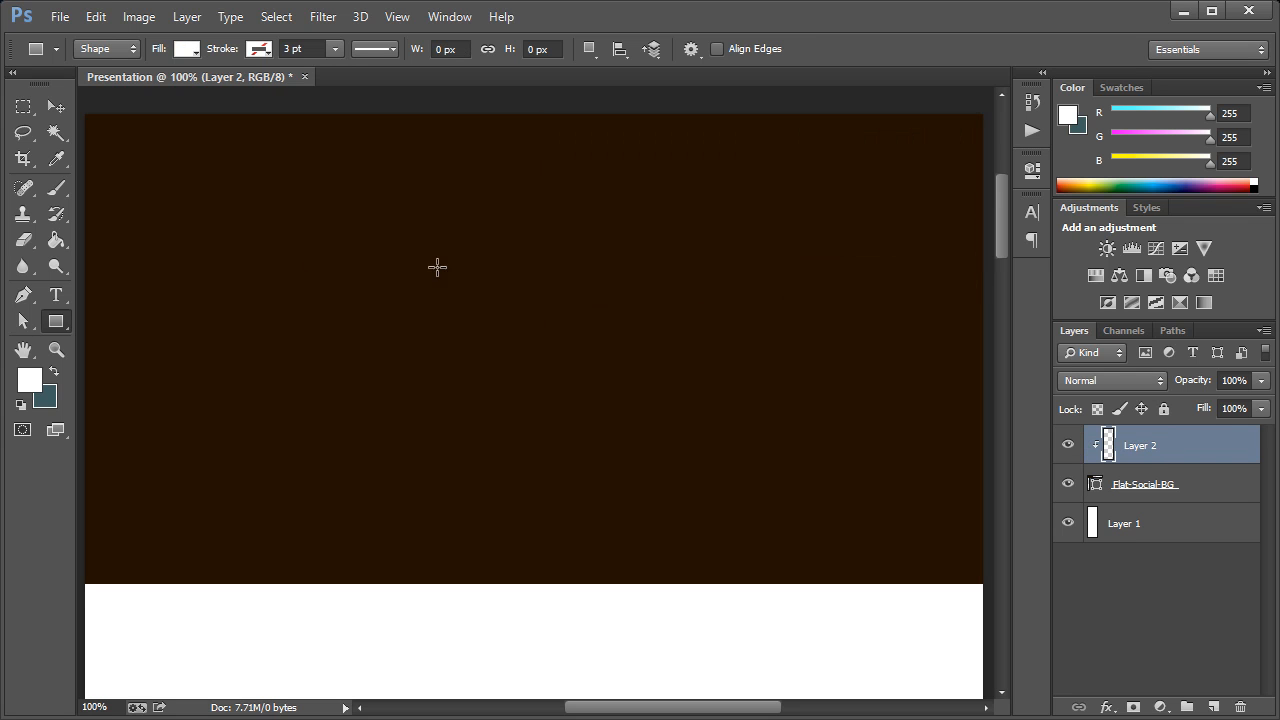
Paint four soft spots in brown 7e4913 with a 454 px brush near the rectangle's upper-left, lower-centre, upper-right and lower-left areas
click(57, 189)
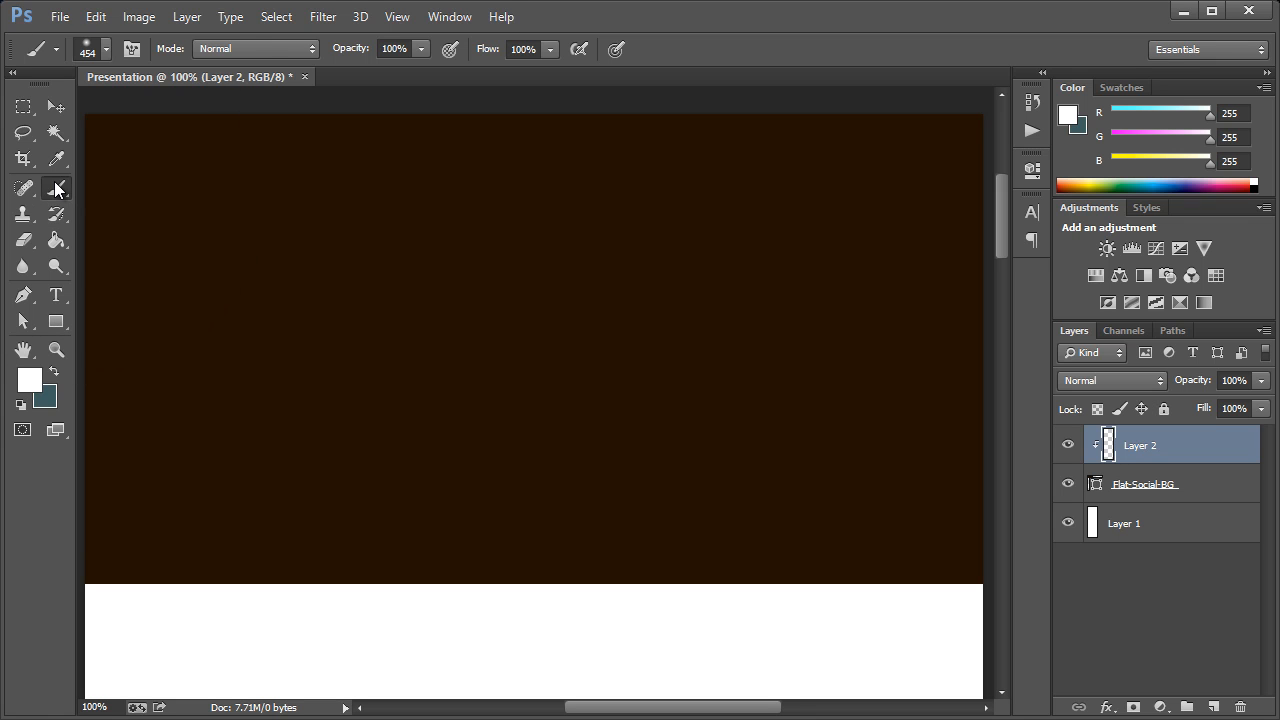
click(107, 53)
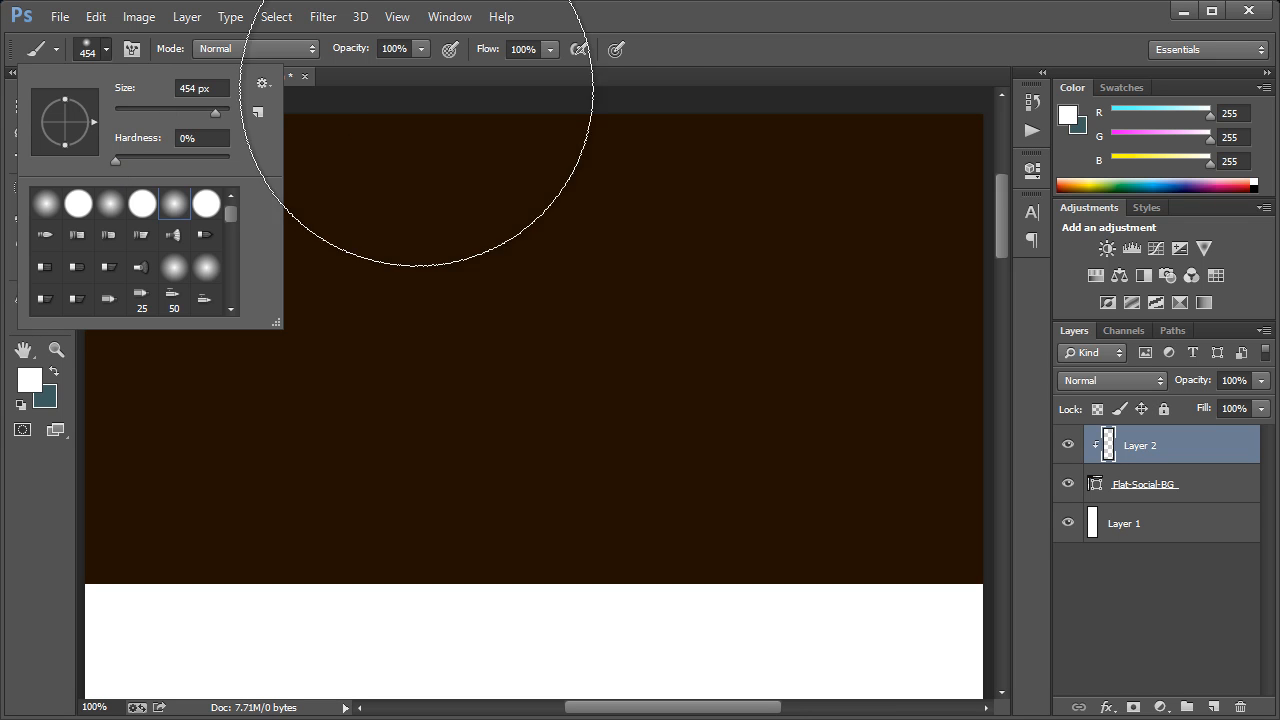
click(671, 65)
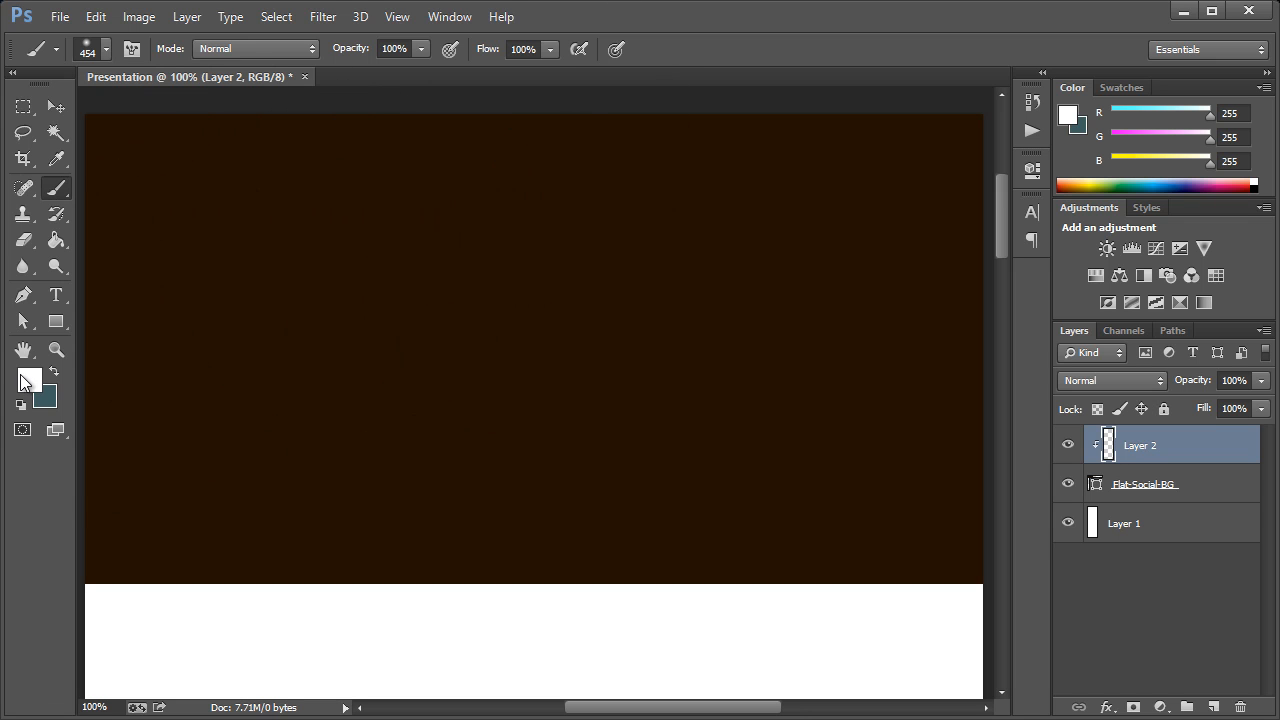
click(30, 380)
click(645, 383)
mouse_move(992, 511)
mouse_down()
mouse_move(994, 451)
mouse_move(961, 425)
mouse_up()
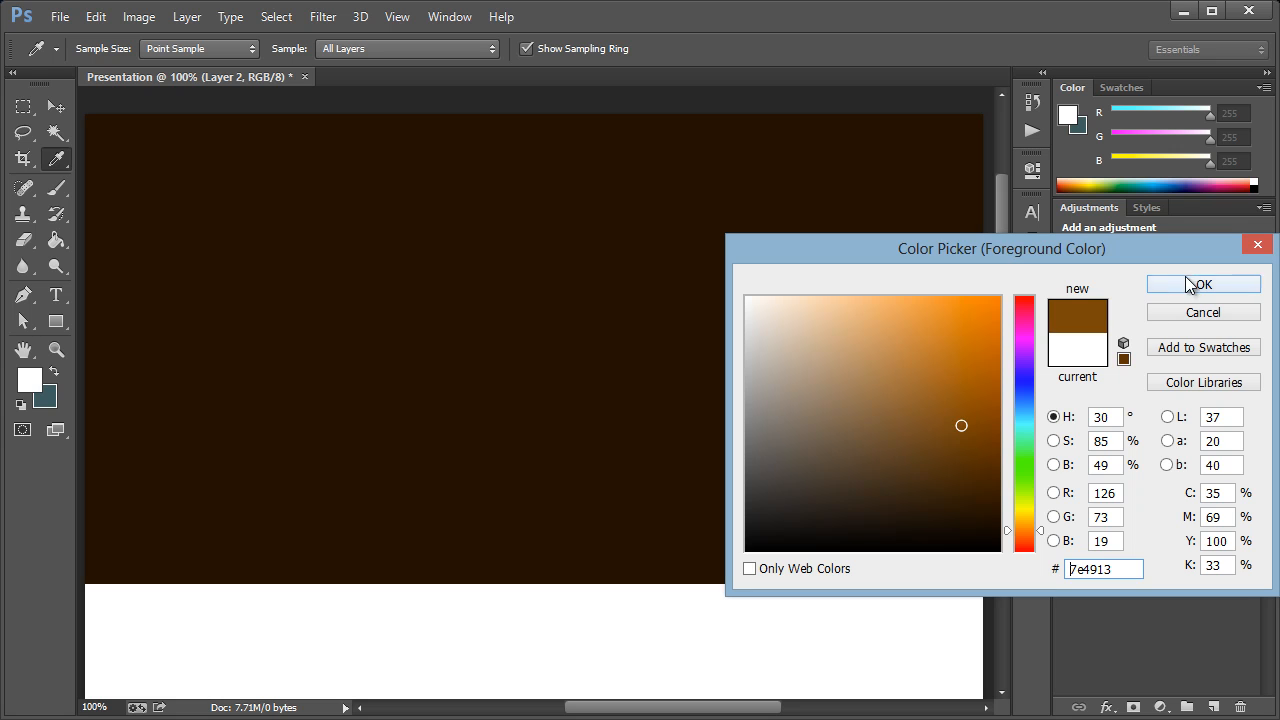
click(1189, 285)
key(b)
click(110, 110)
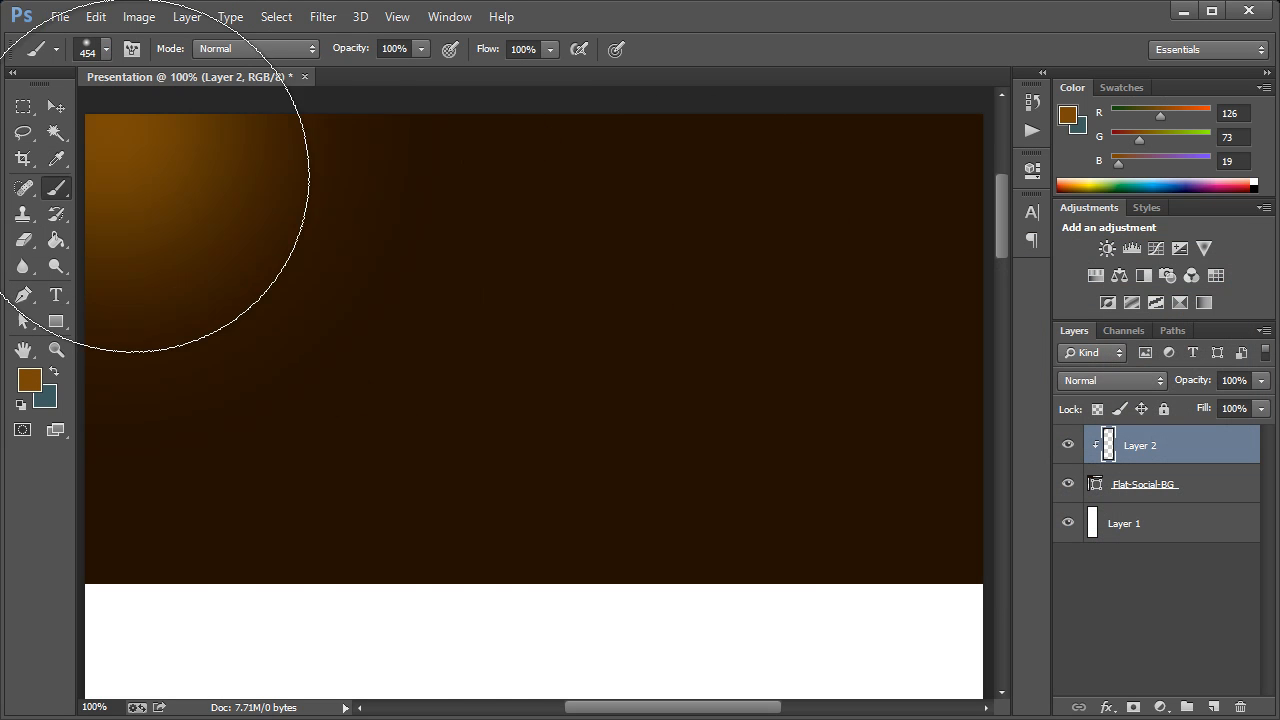
click(580, 490)
click(890, 200)
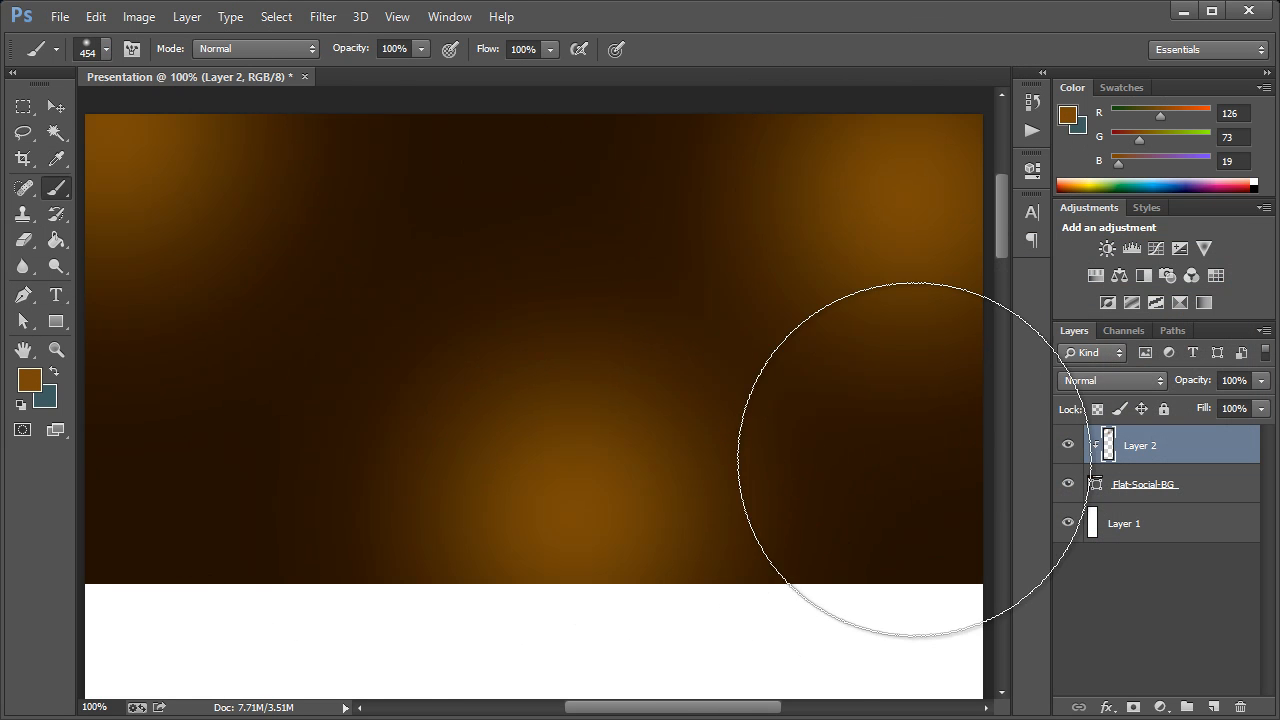
click(120, 650)
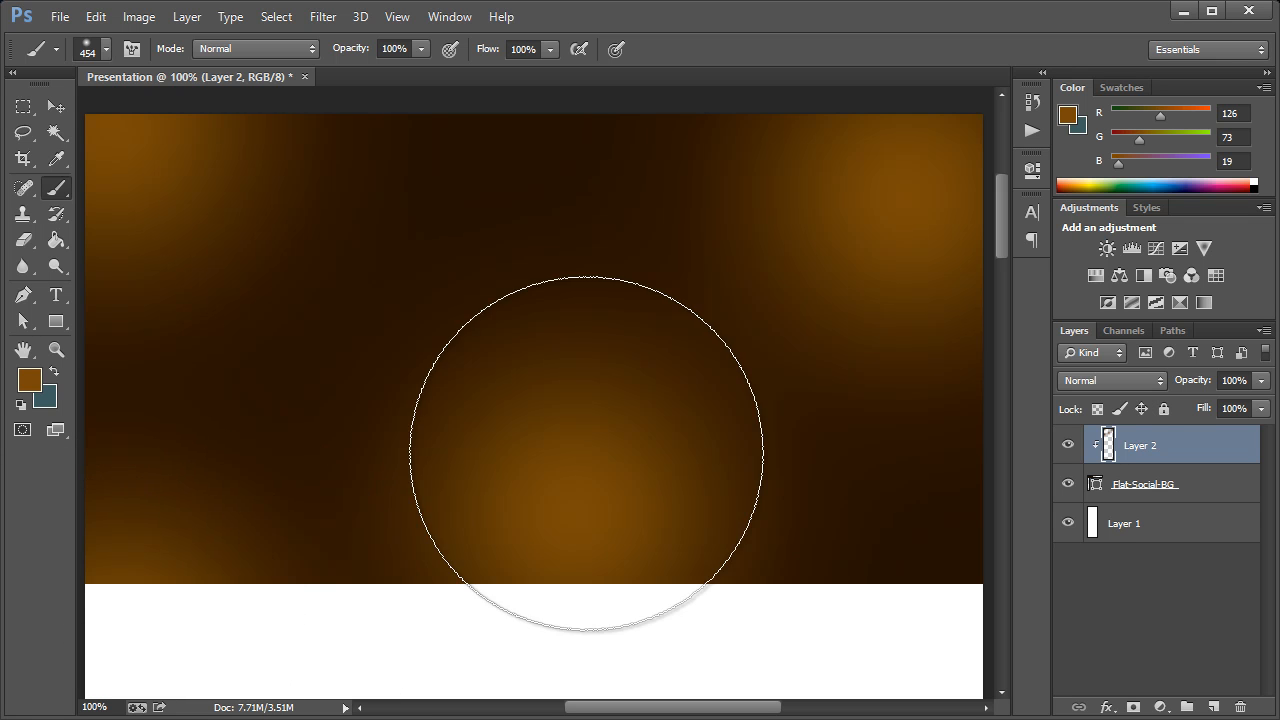
Paint three lighter spots in 976028 with a harder 402 px brush at the rectangle's upper centre, lower-right corner and lower-left area
click(30, 379)
click(932, 400)
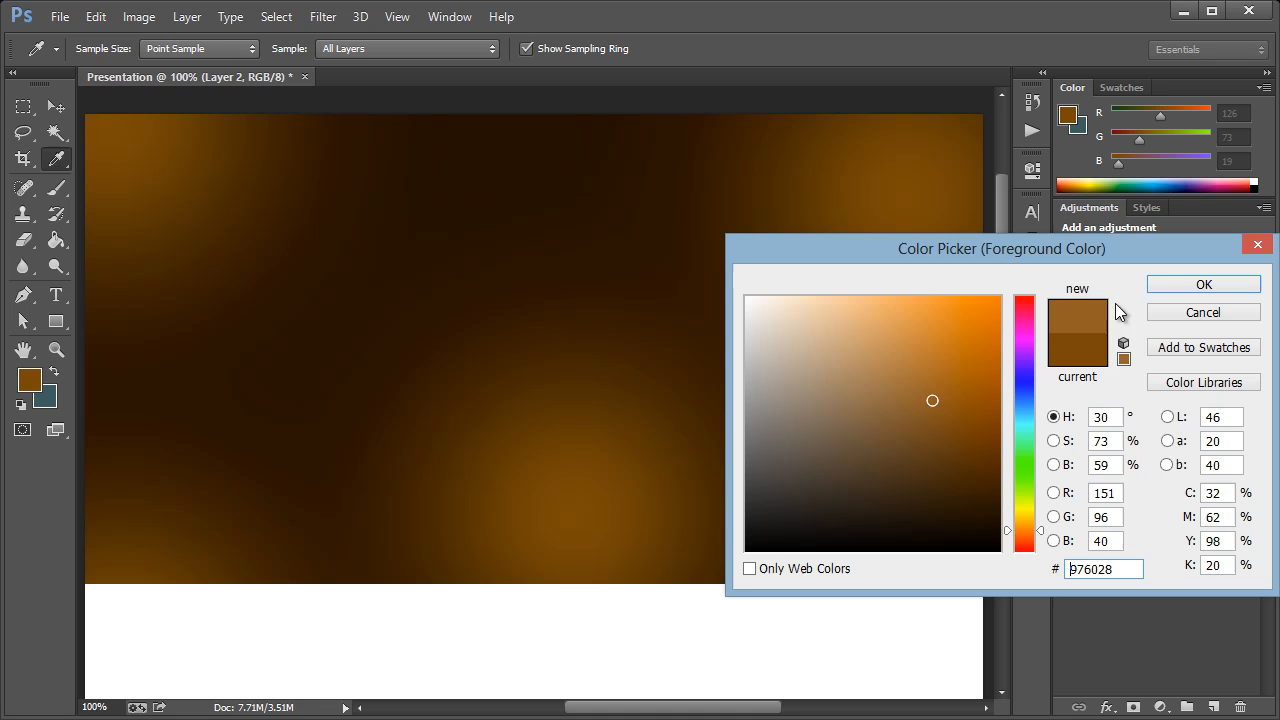
click(1181, 285)
key(b)
click(106, 49)
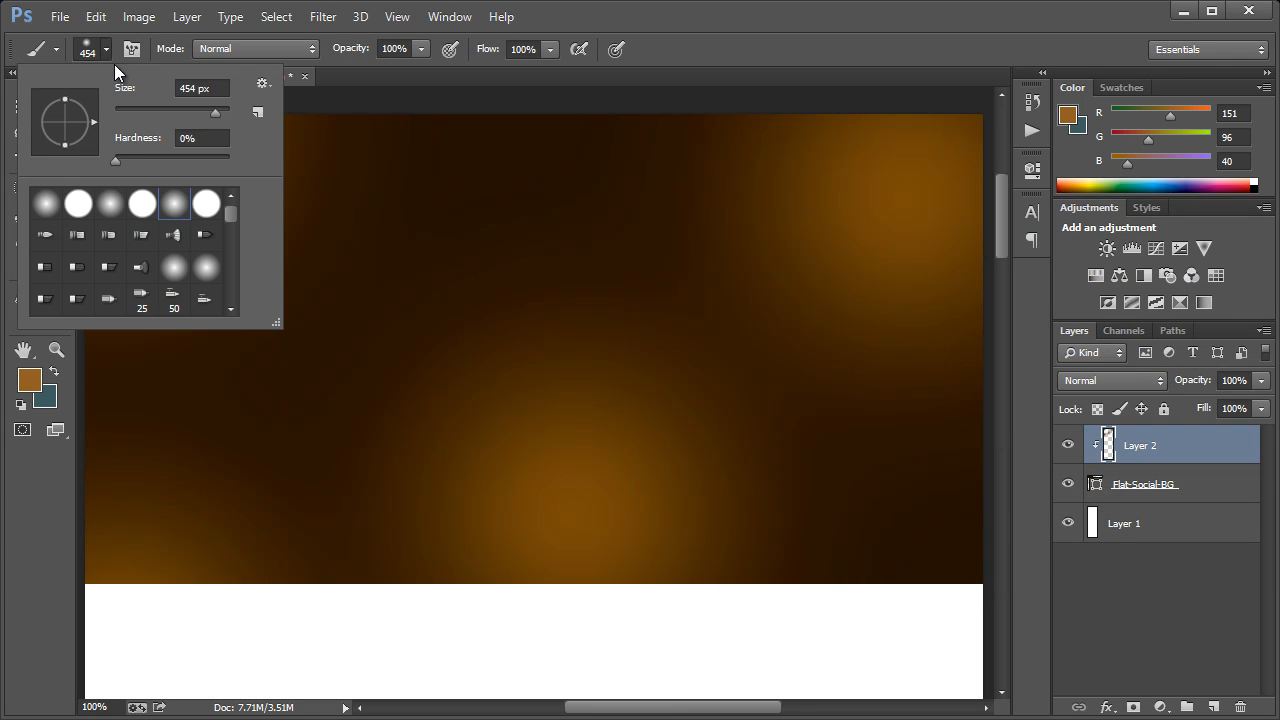
click(155, 157)
click(183, 112)
click(634, 82)
click(485, 195)
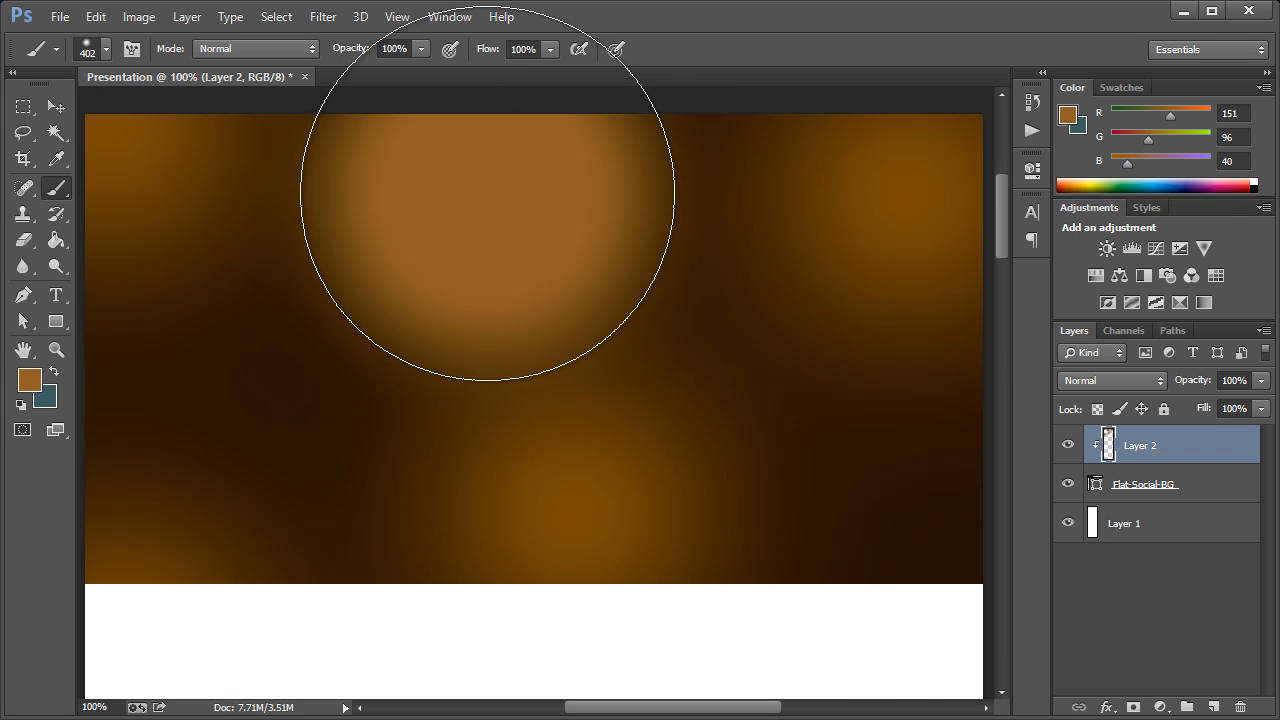
click(930, 640)
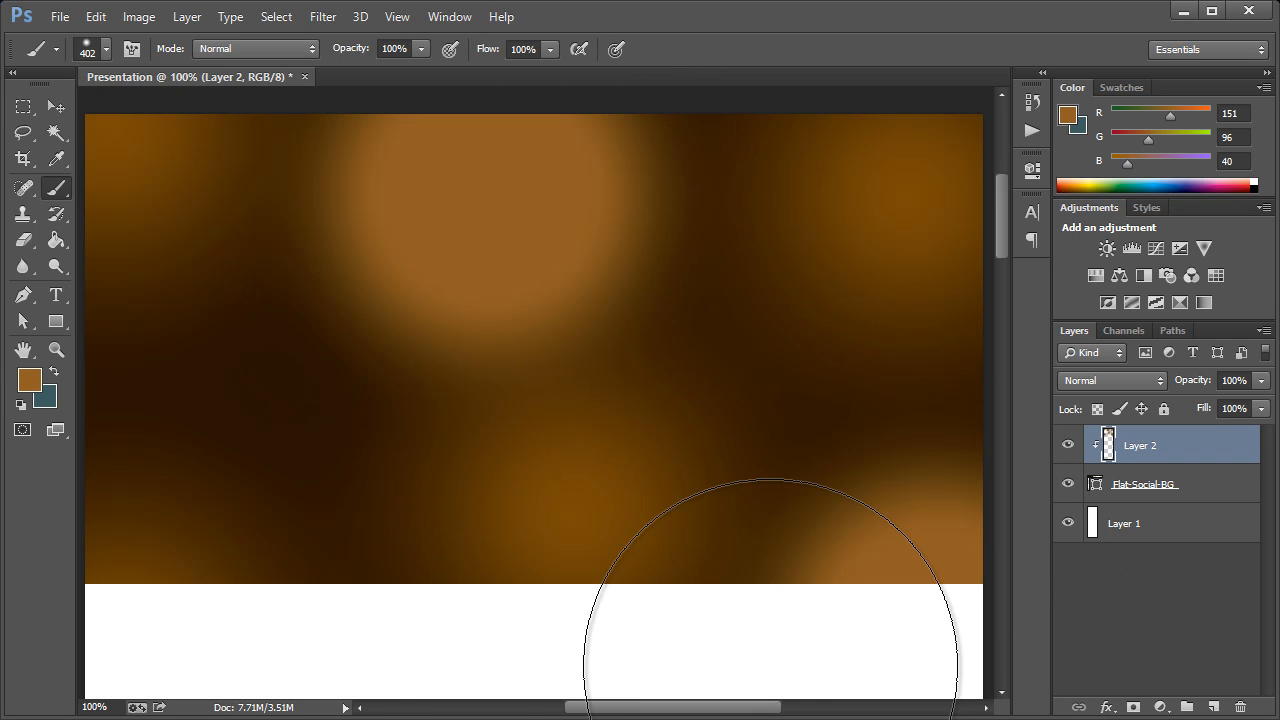
click(275, 558)
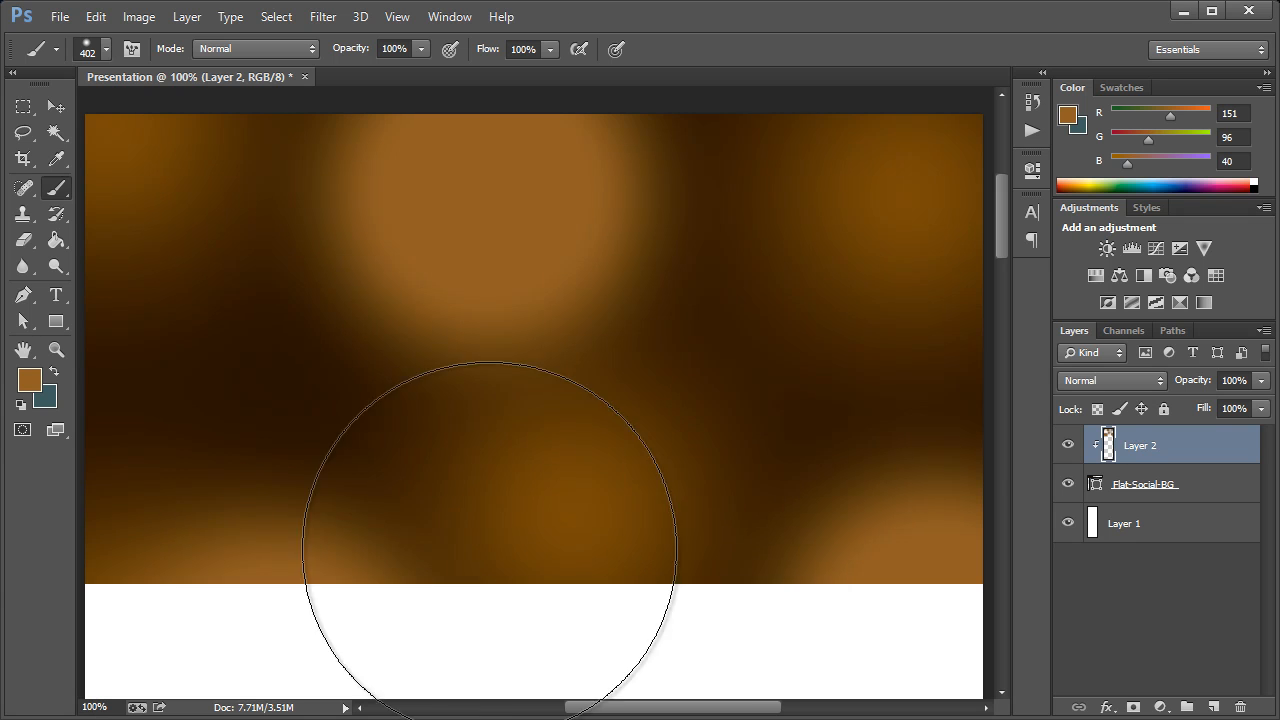
Darken the painted light spots on Layer 2 with a Brightness/Contrast adjustment, setting the brightness to -105
click(132, 18)
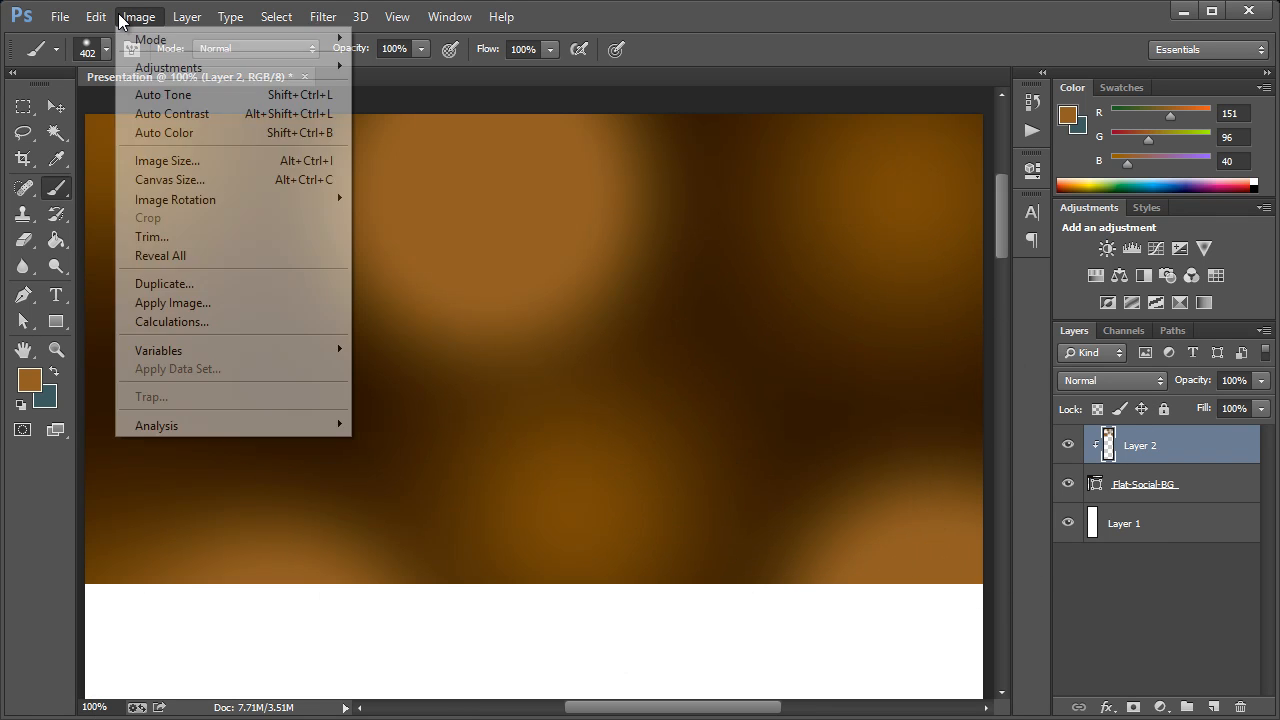
click(130, 18)
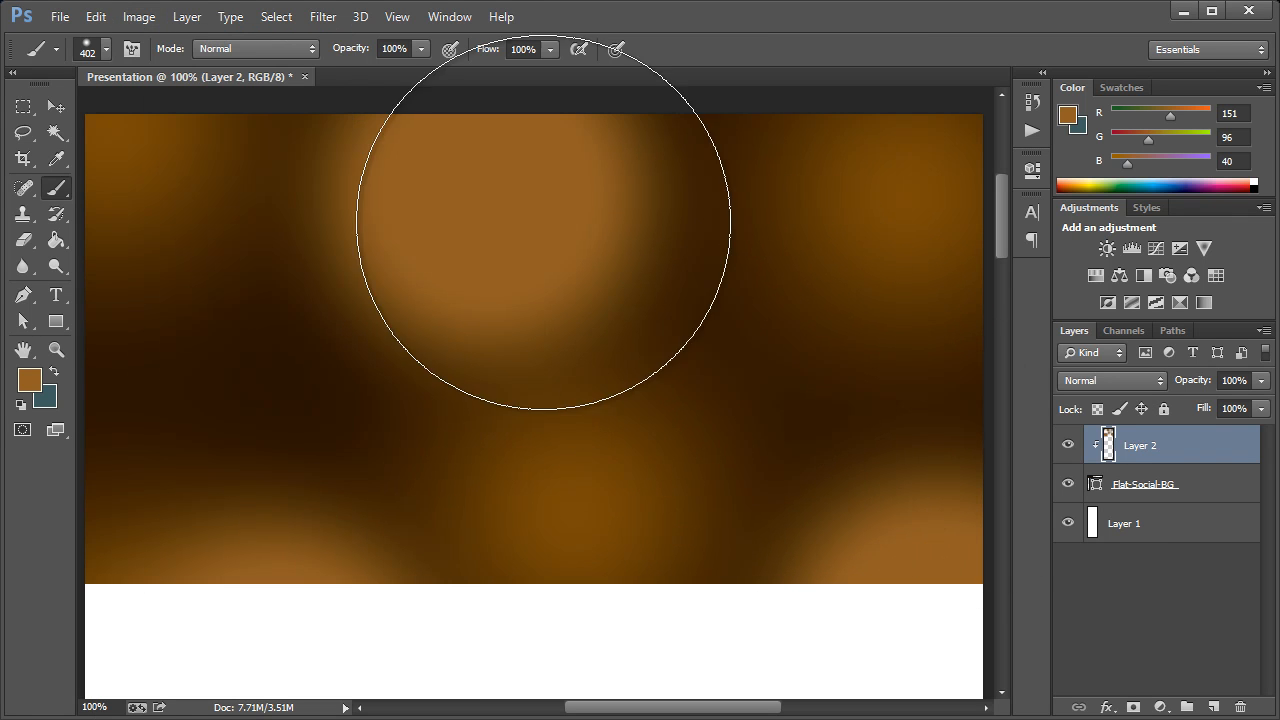
click(136, 17)
mouse_move(155, 70)
click(395, 66)
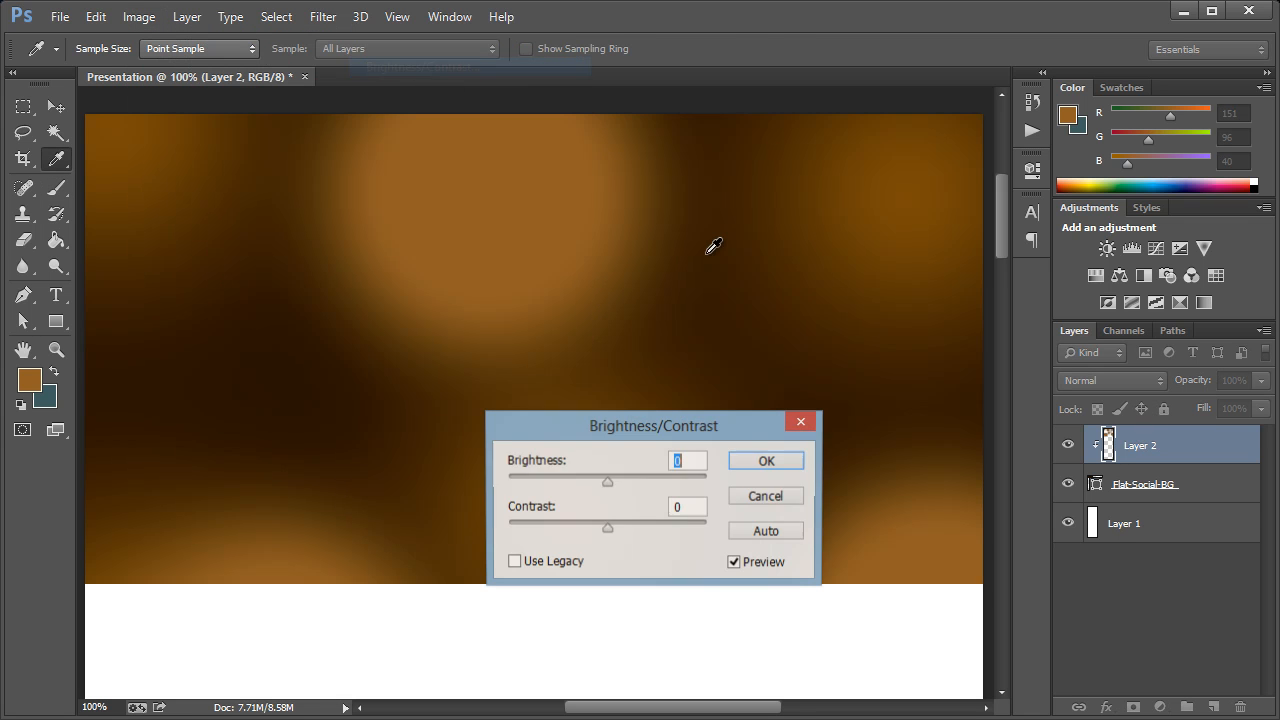
drag(593, 480, 536, 486)
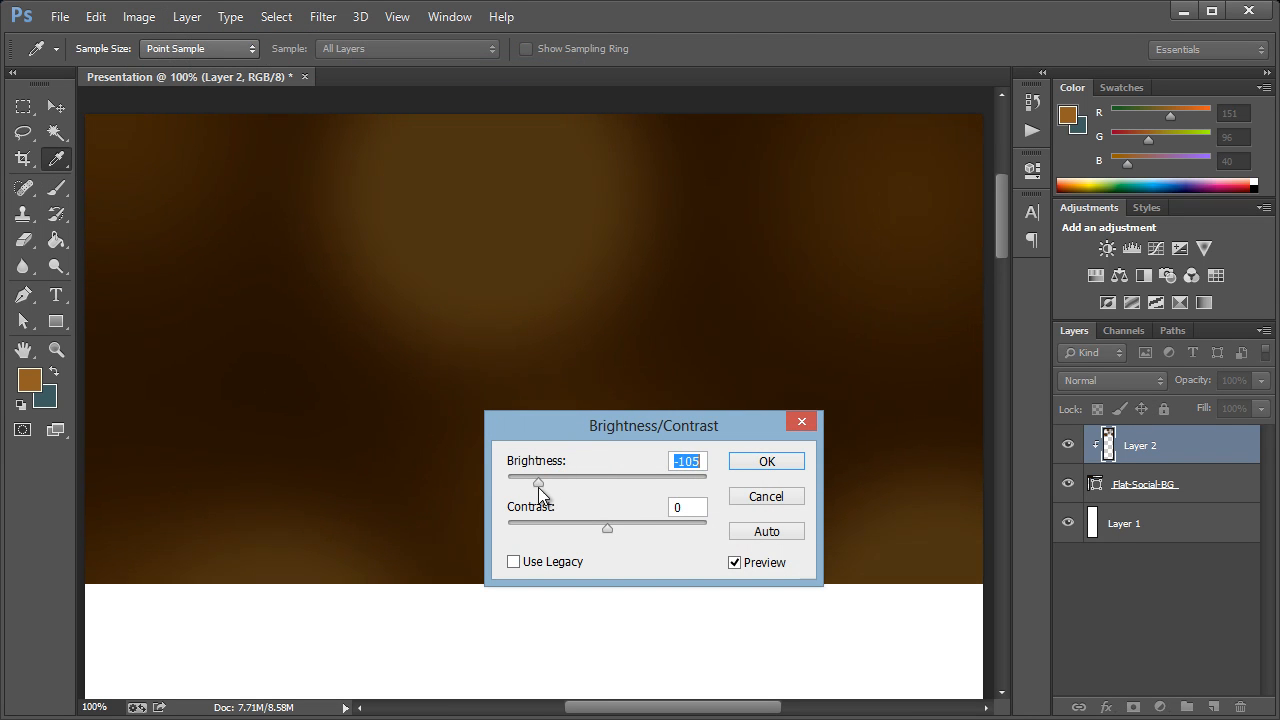
drag(590, 423, 477, 392)
click(625, 431)
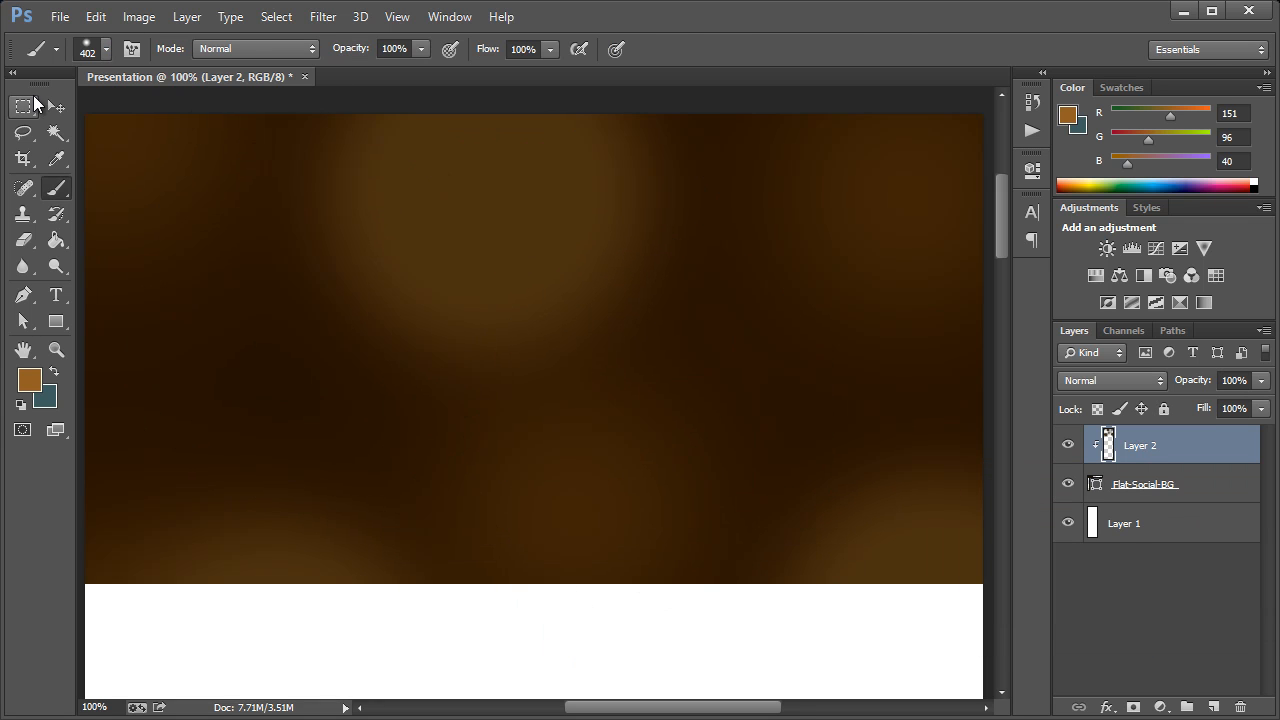
Add the heading text "Flat Social Icons" in the upper-left area of the dark brown rectangle
click(54, 110)
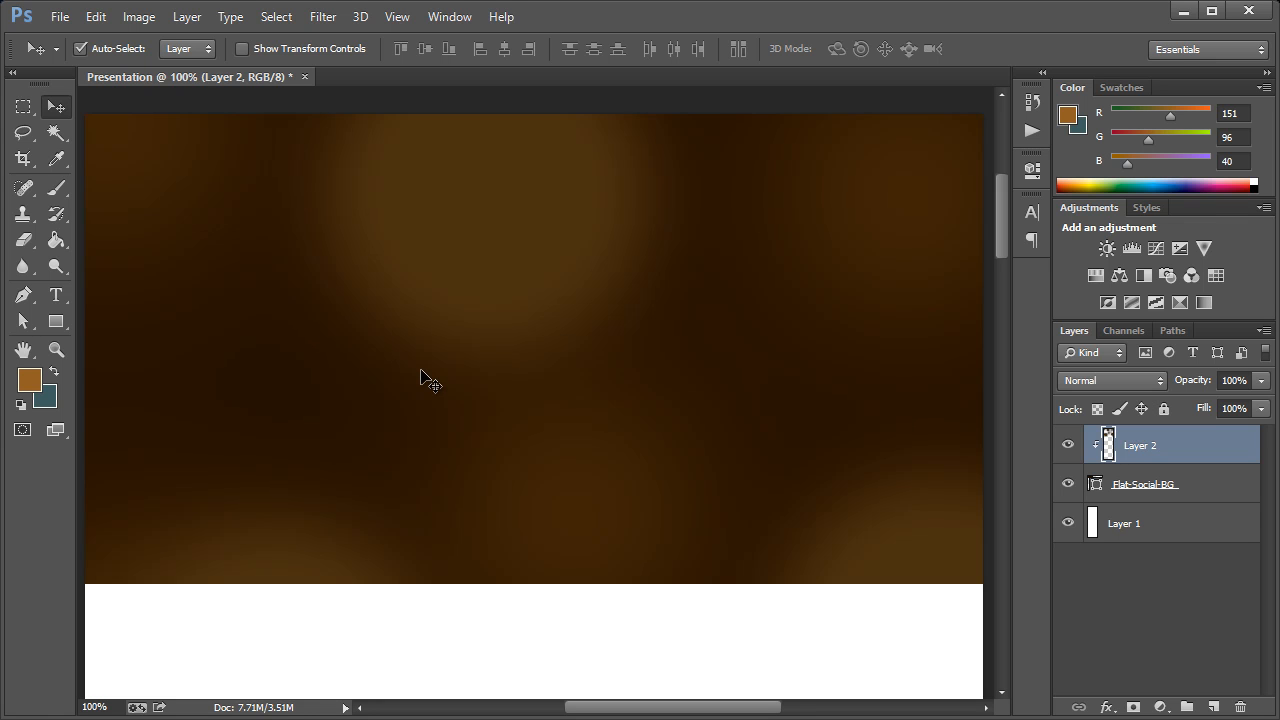
click(55, 295)
click(200, 217)
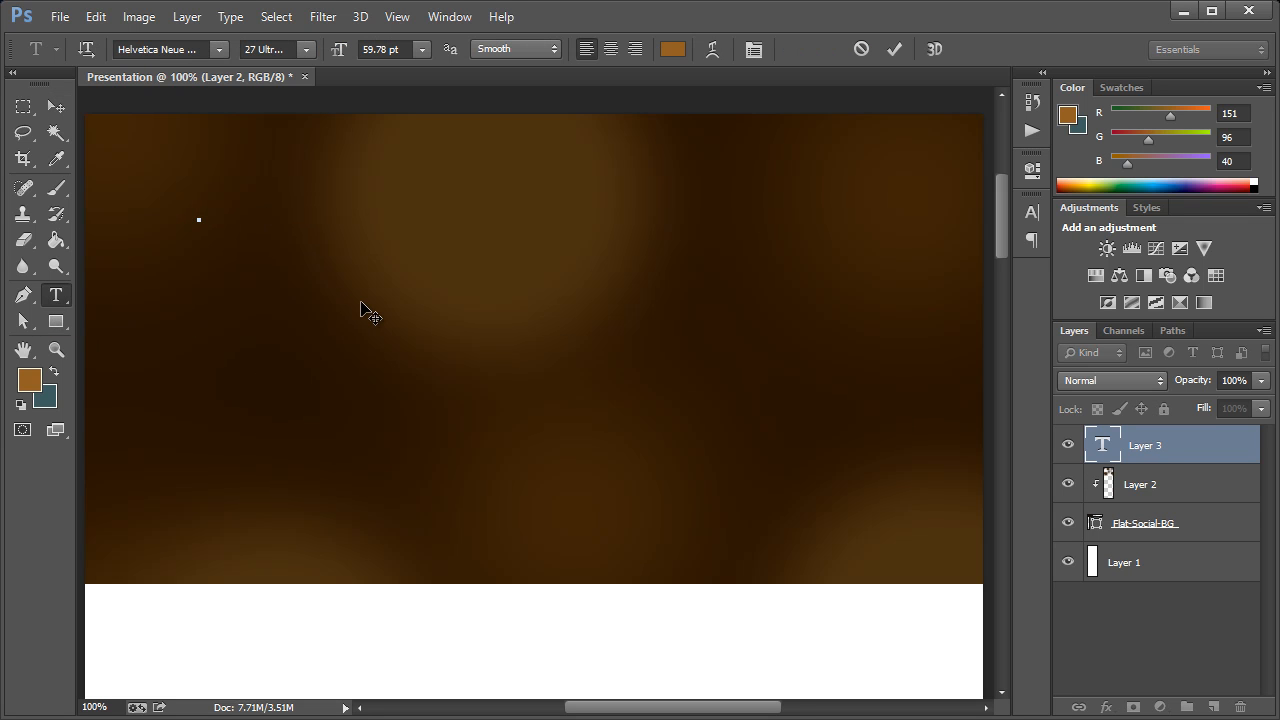
text(Flat So)
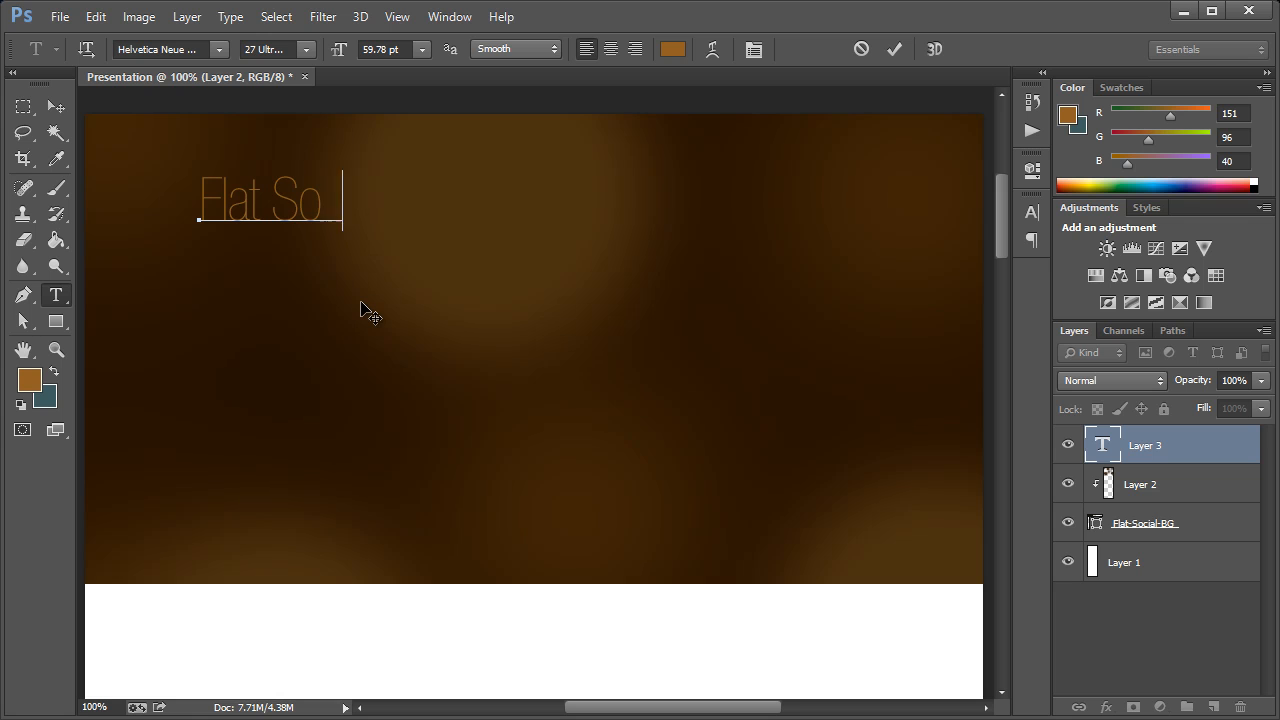
text(cial Icons)
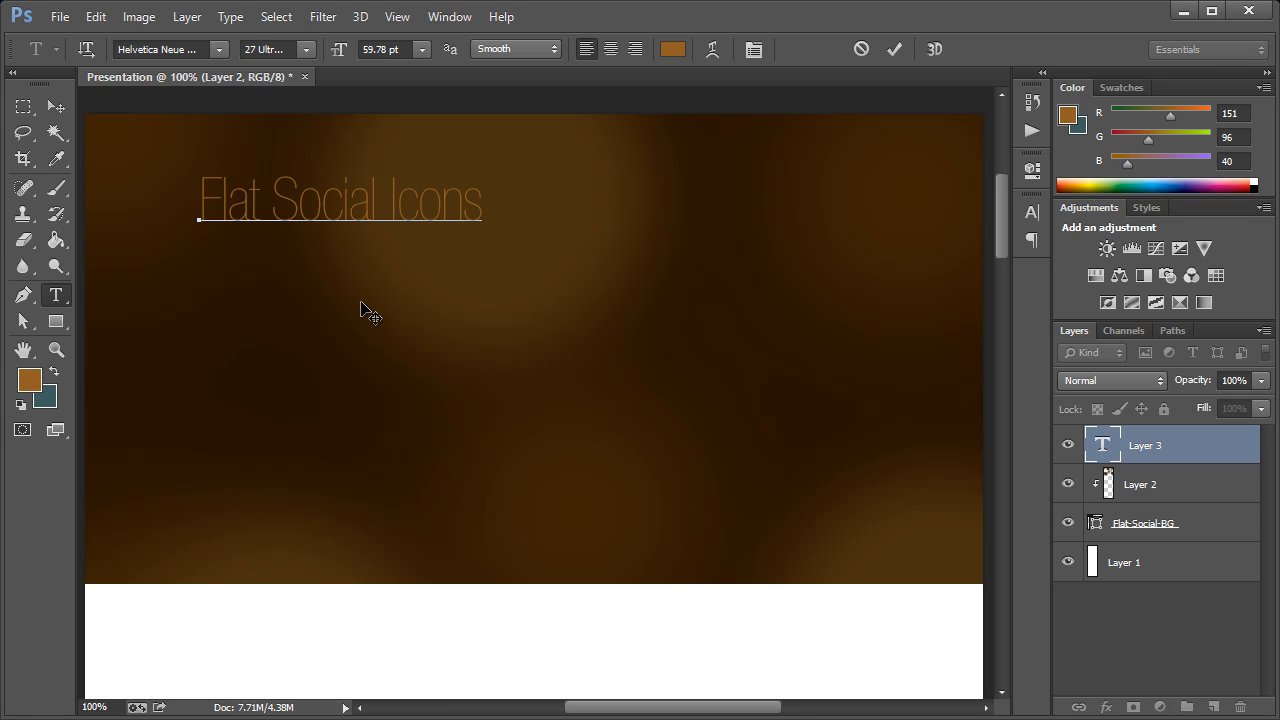
click(57, 106)
Change the text color of the Flat Social Icons heading to white
click(57, 295)
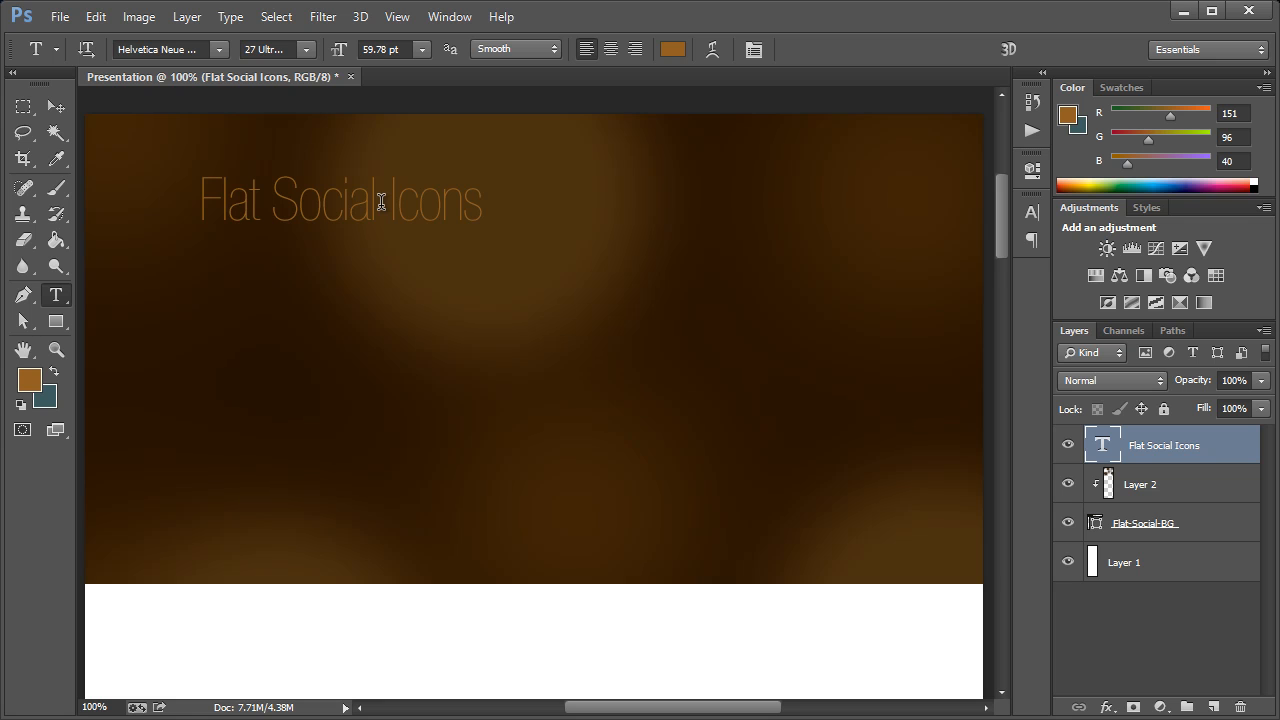
click(672, 49)
drag(771, 357, 726, 275)
click(1236, 298)
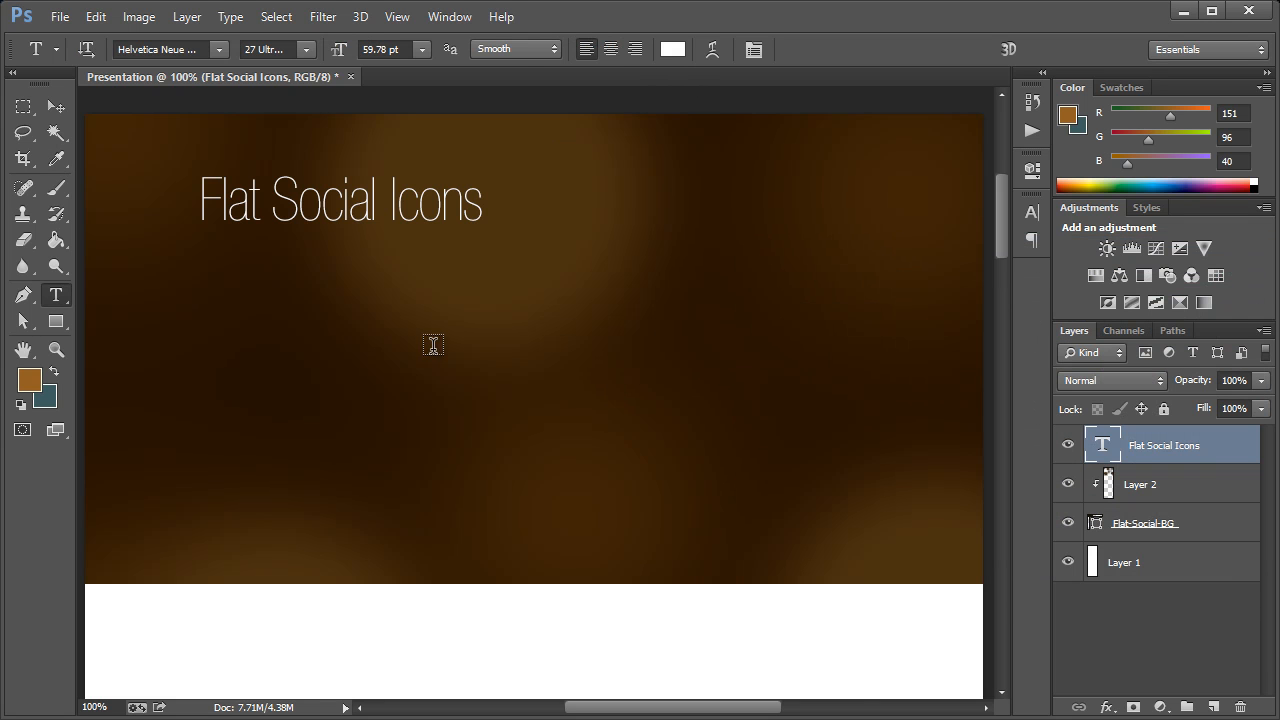
Try the Myriad Pro font on the Flat Social Icons heading
click(190, 49)
text(Myriad Pro)
key(Return)
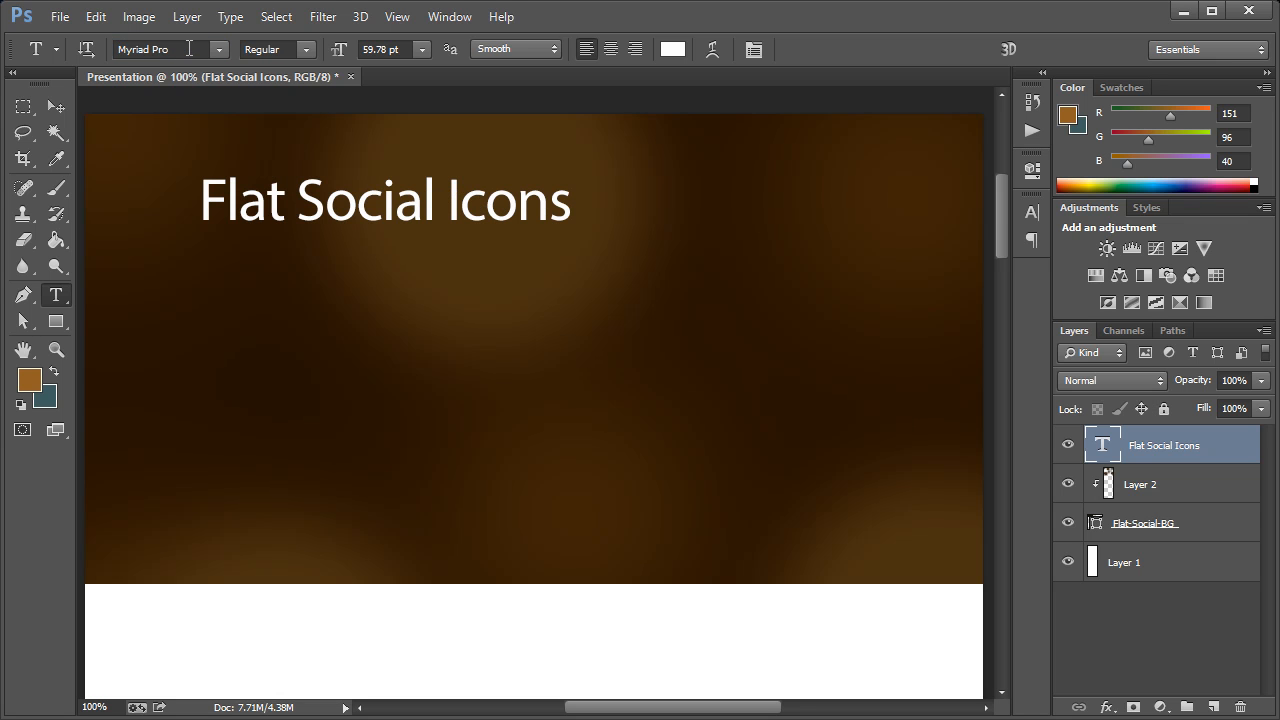
Set the Flat Social Icons heading in Source Sans Pro with the ExtraLight style
click(172, 48)
text(Source Sans Pro)
key(Return)
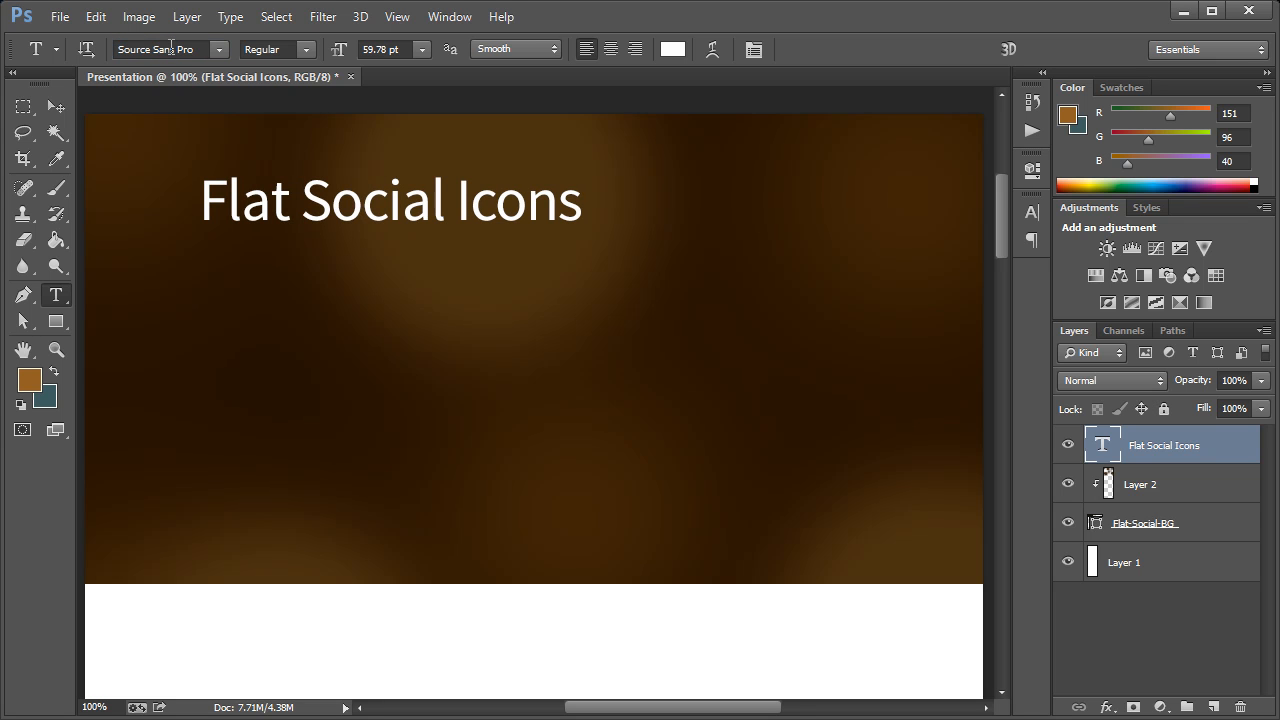
click(309, 50)
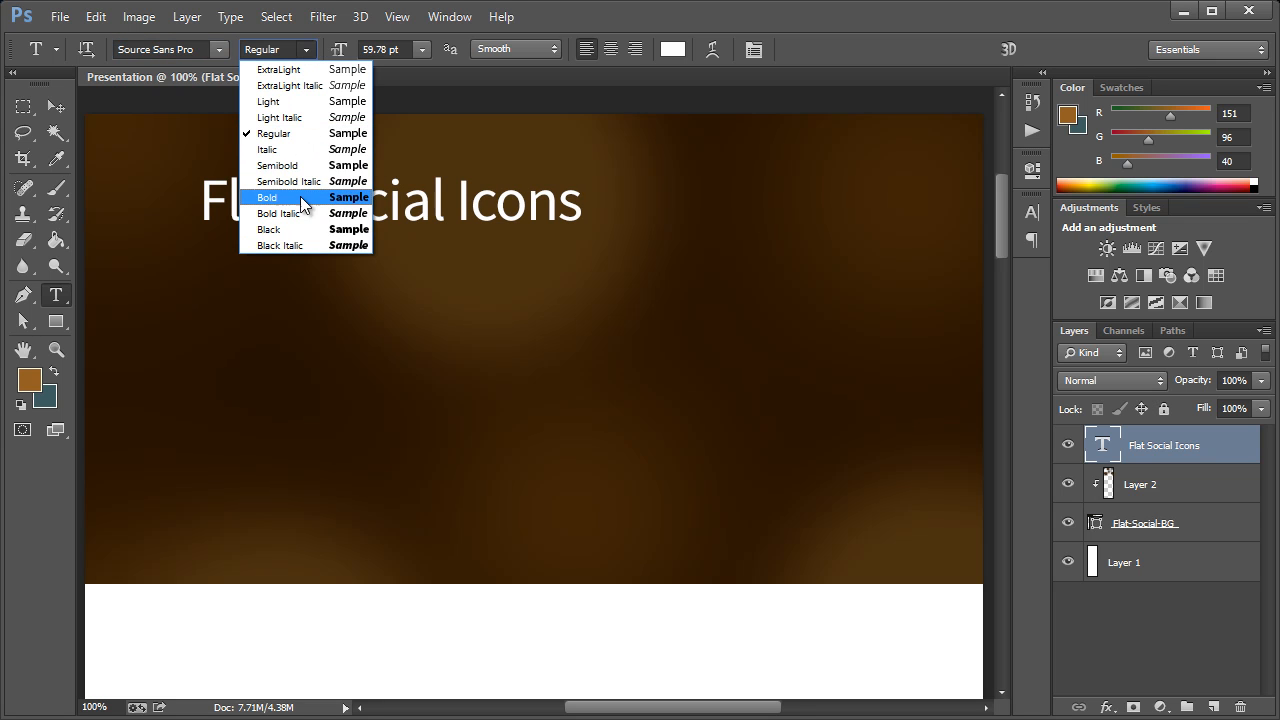
click(293, 72)
Move the Flat Social Icons heading about 30 px to the left and slightly down
click(56, 106)
drag(297, 201, 260, 208)
click(56, 294)
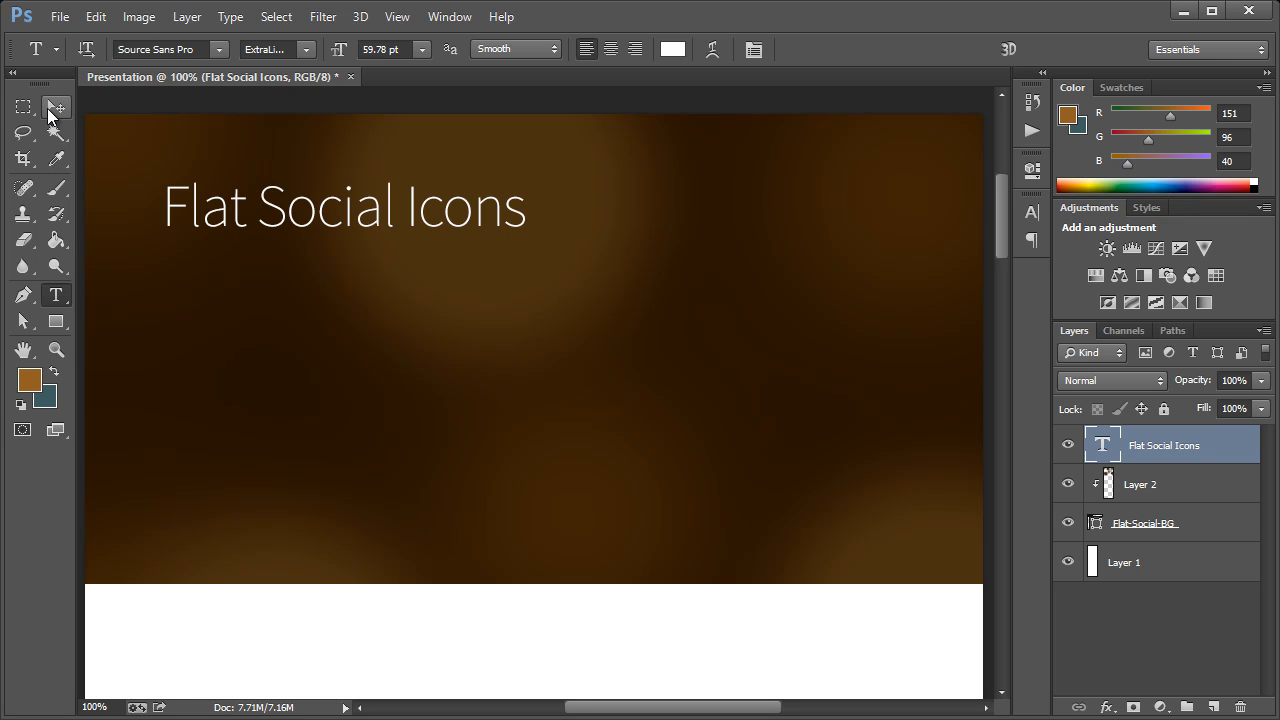
click(50, 112)
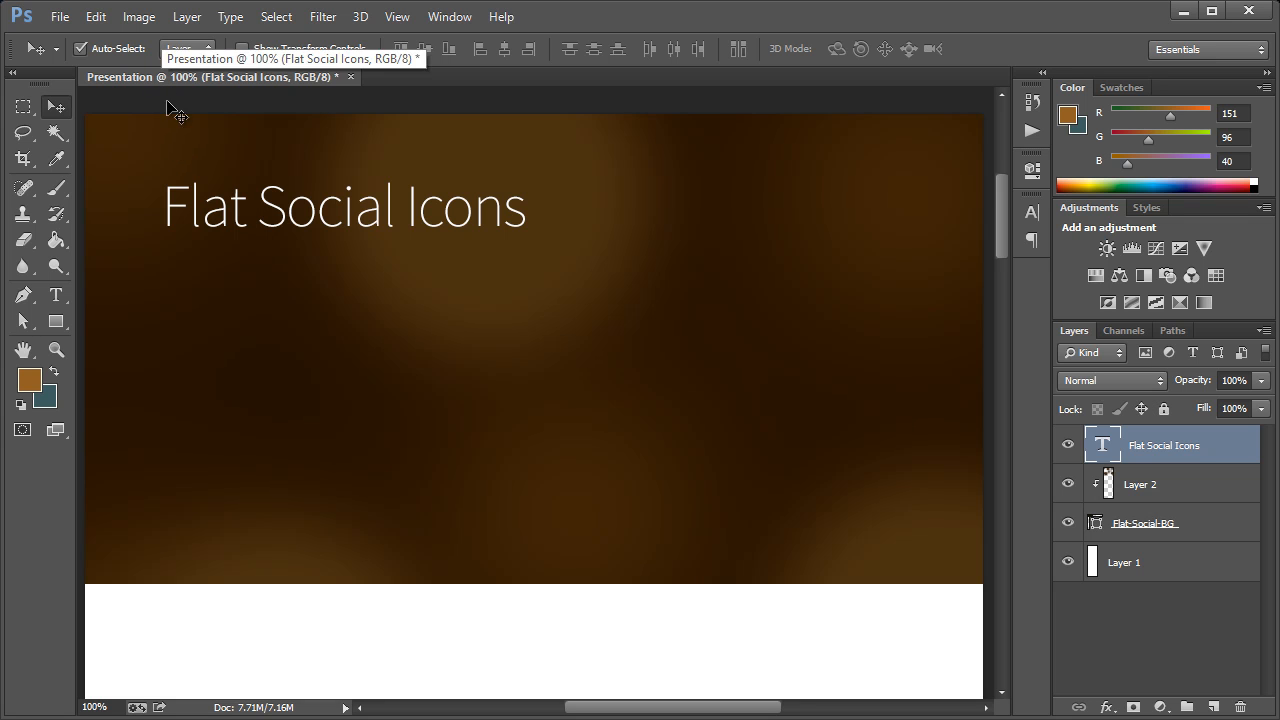
Open the icon files Facebook-32x32.png and Facebook-128x128.png from the Project folder
click(60, 17)
click(82, 57)
drag(408, 28, 474, 91)
drag(1011, 278, 1042, 240)
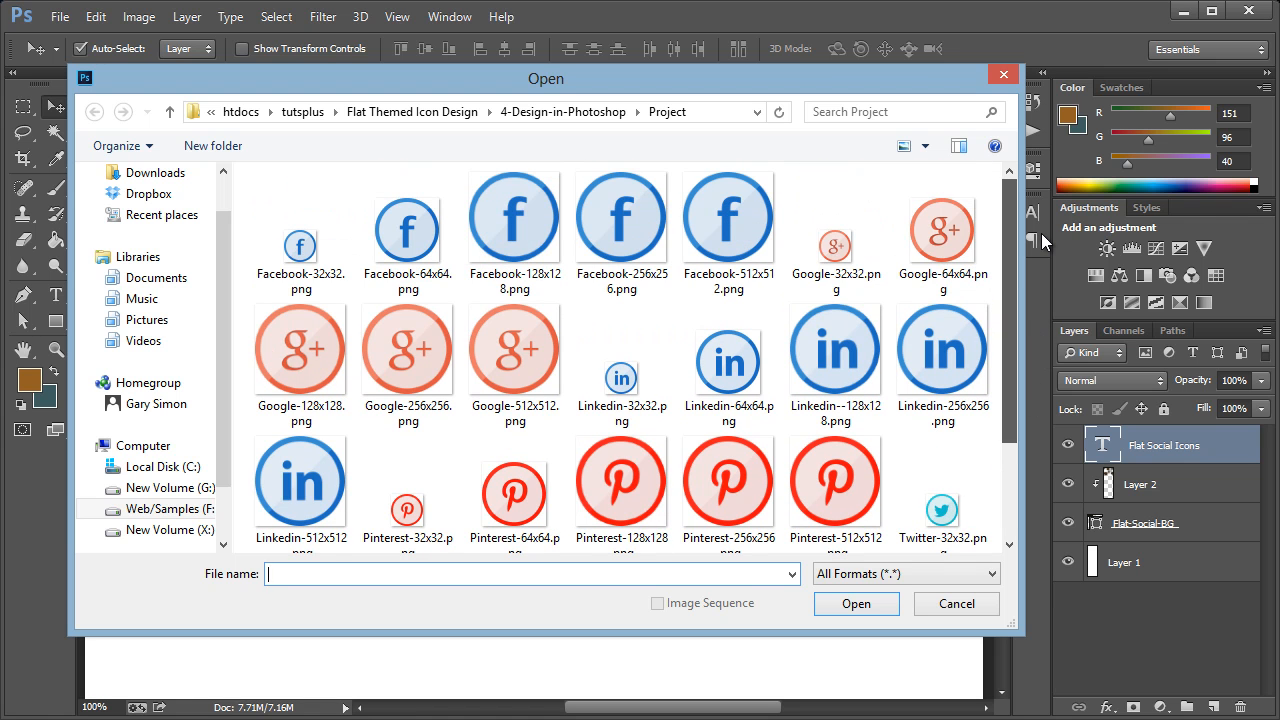
click(510, 231)
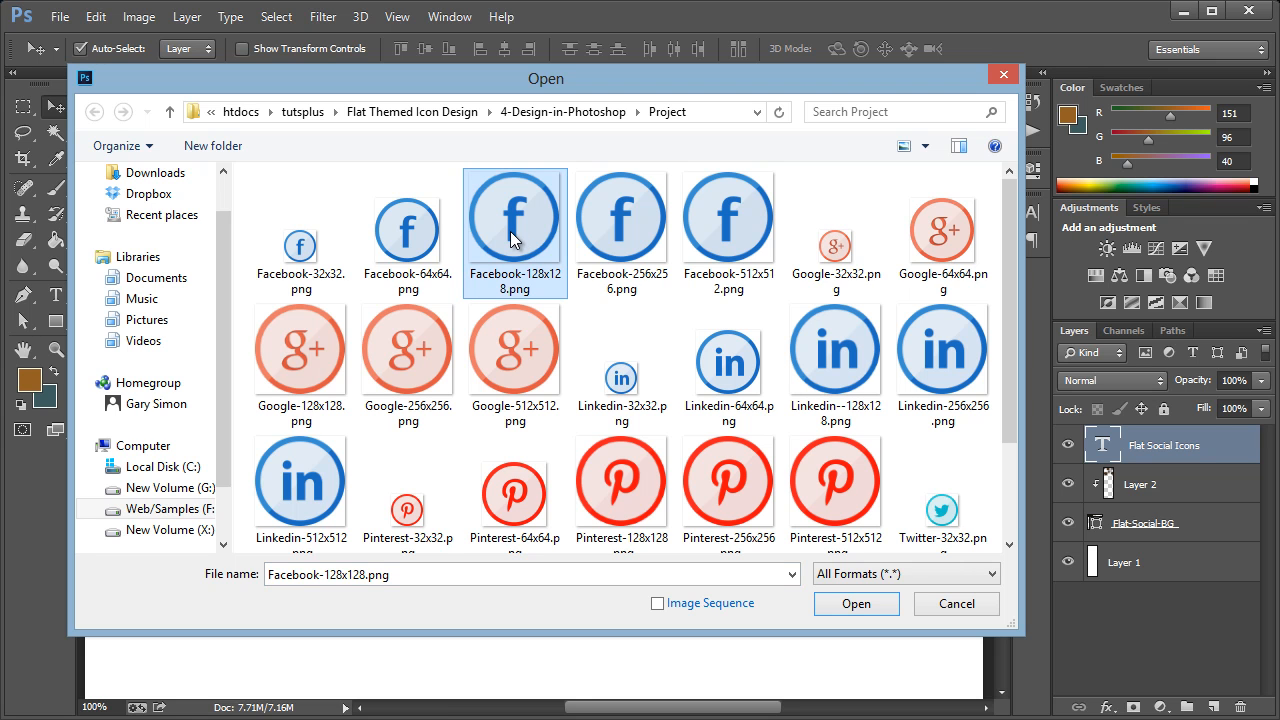
ctrl+click(433, 232)
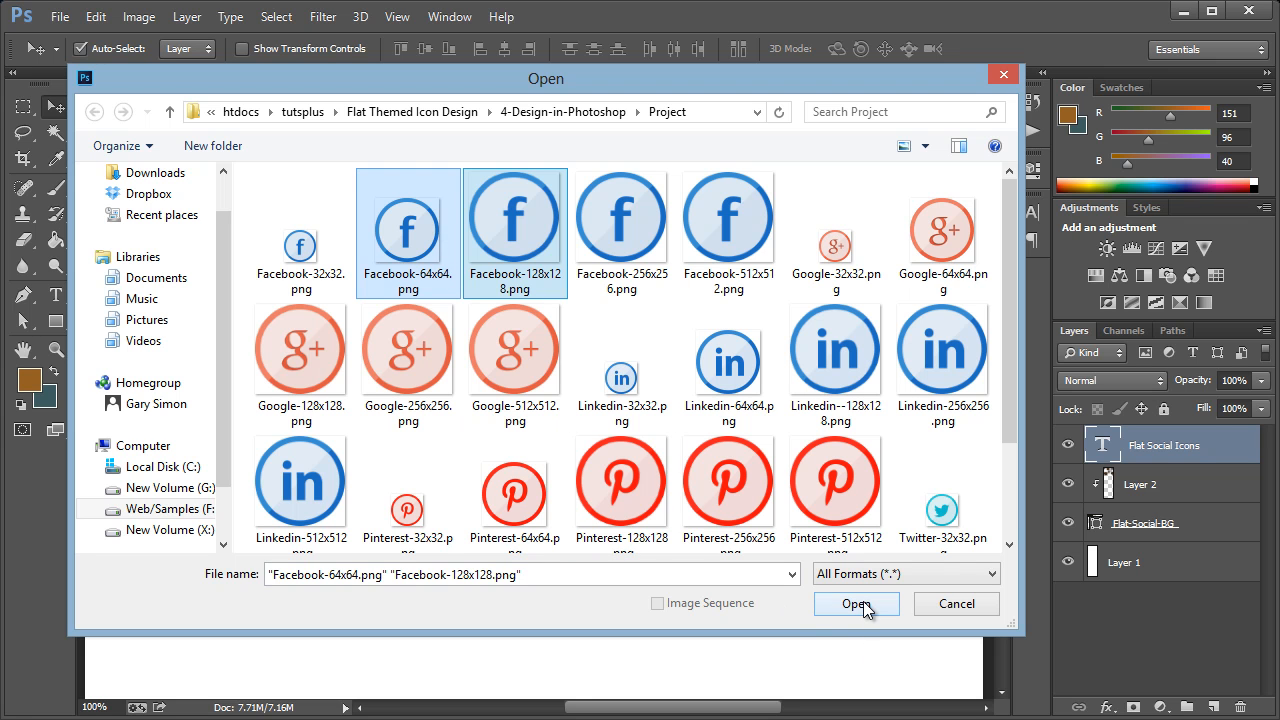
ctrl+click(418, 243)
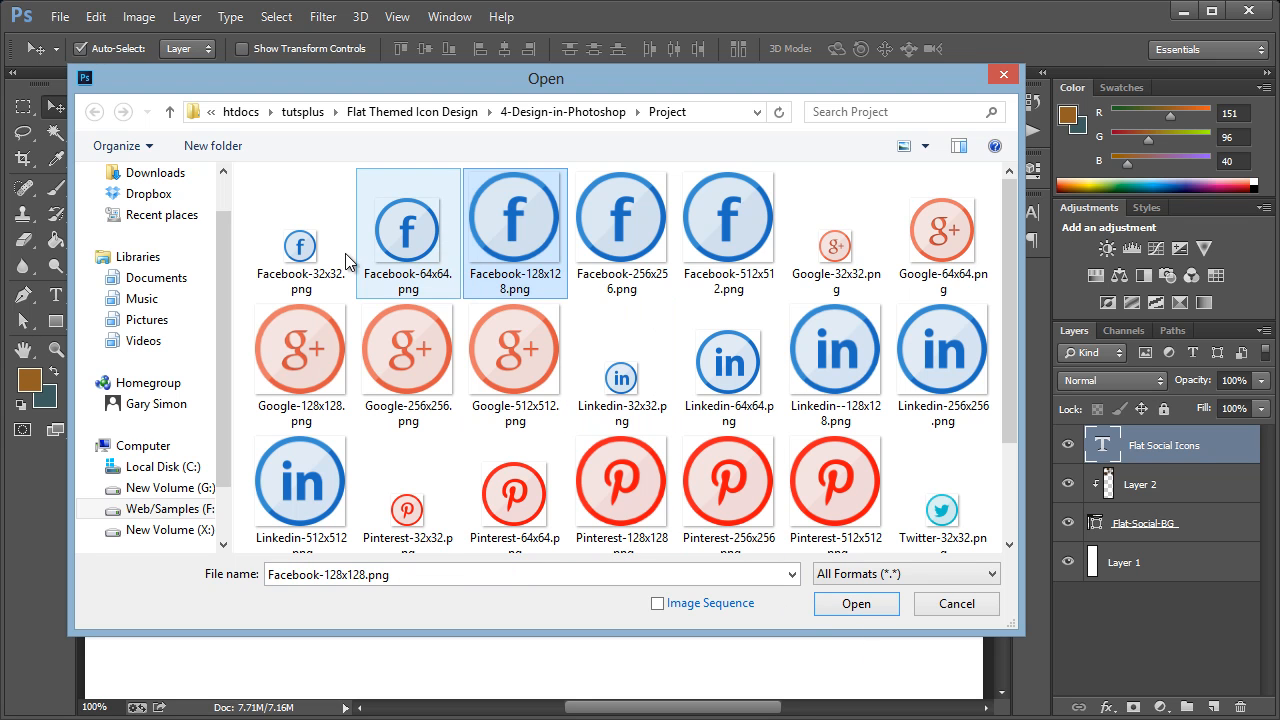
ctrl+click(293, 262)
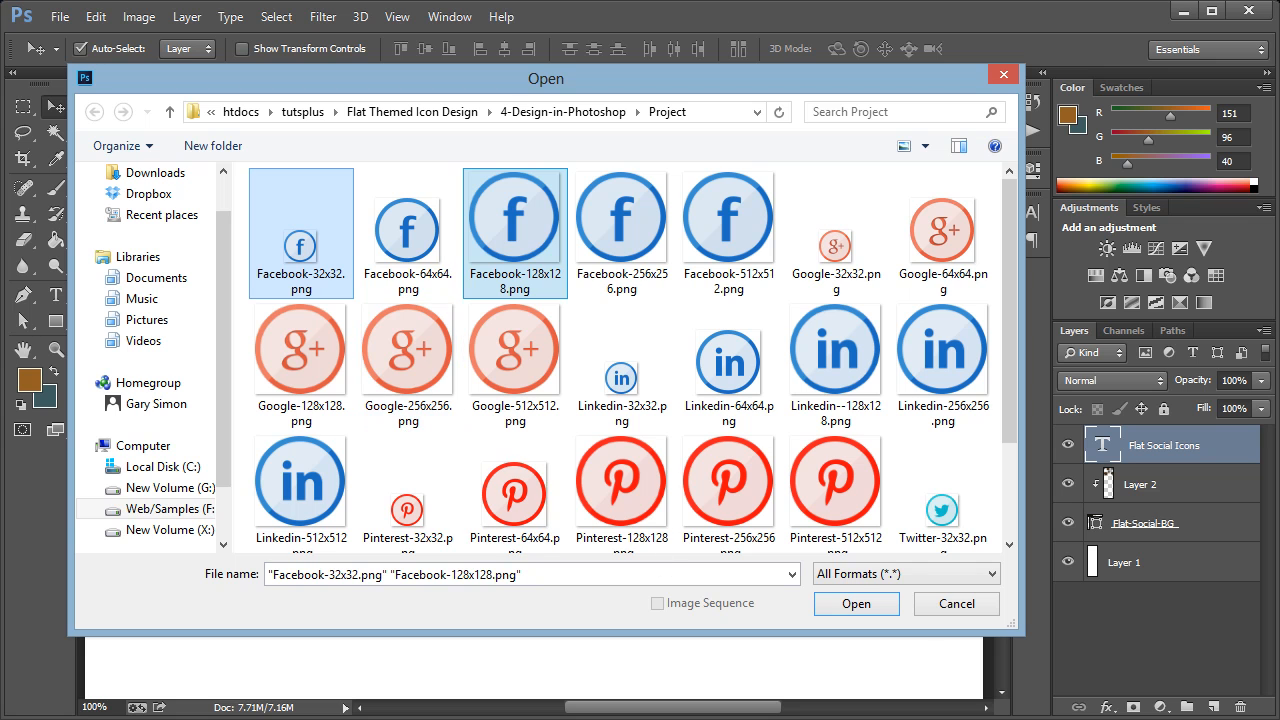
click(857, 604)
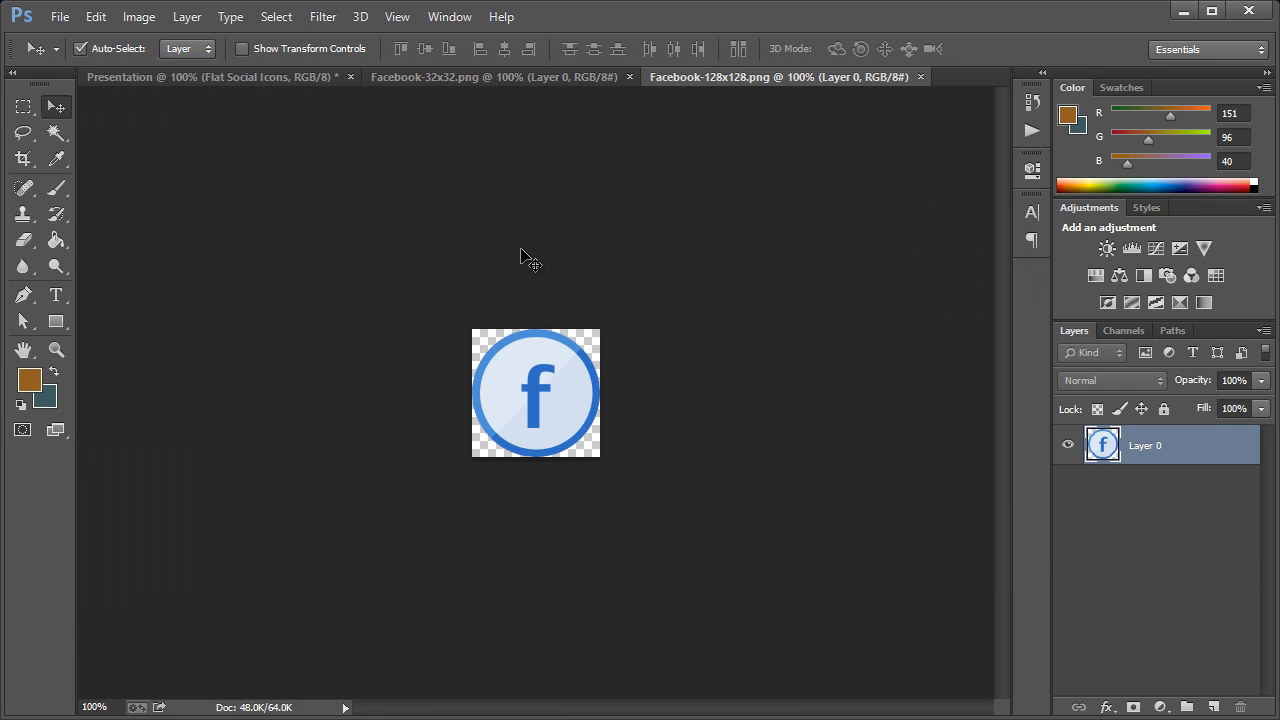
Copy the whole 128x128 Facebook icon into the Presentation document and place it below the heading, aligned near its left edge
click(497, 76)
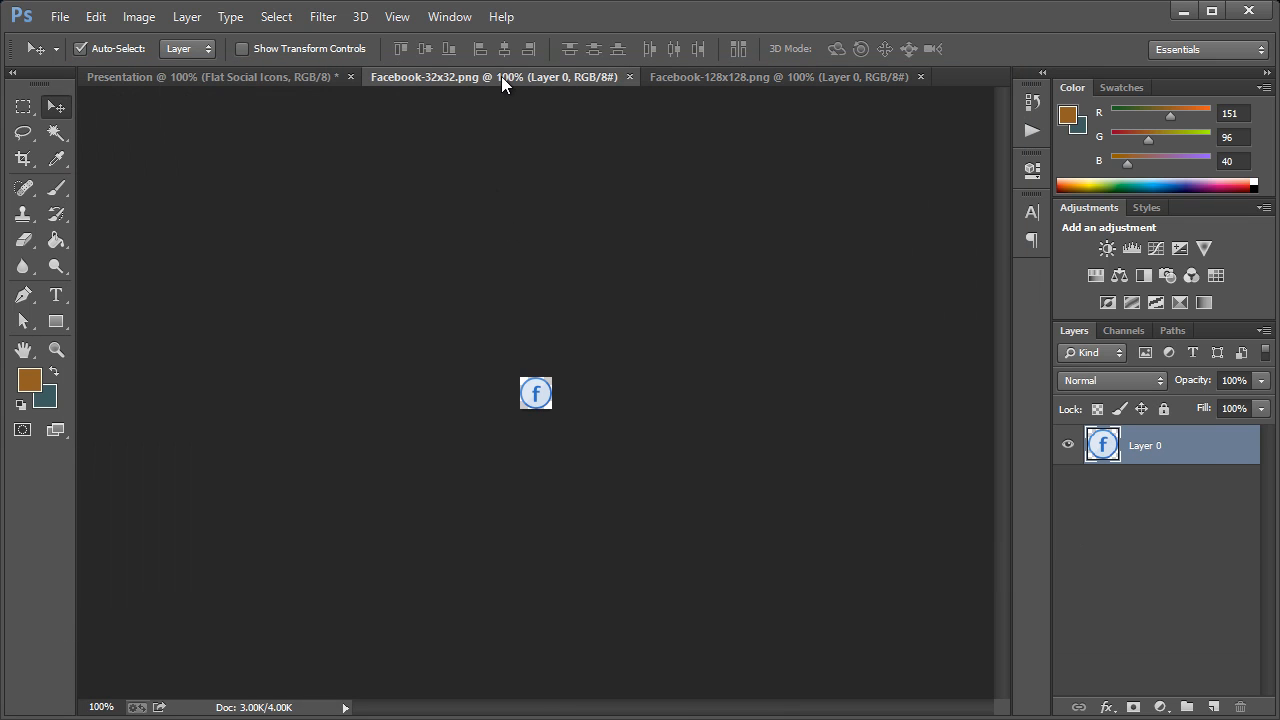
click(802, 76)
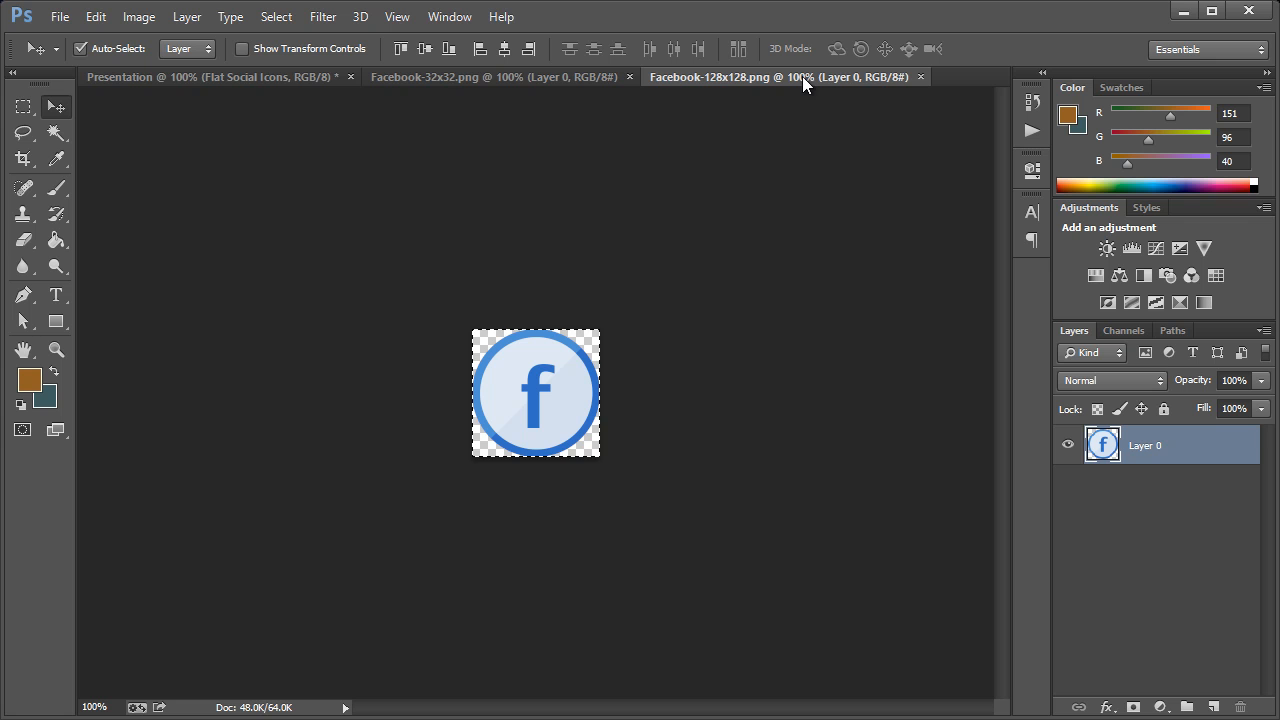
click(286, 79)
key(ctrl+v)
drag(535, 382, 246, 359)
Copy the 32x32 Facebook icon into the Presentation document and place it just beneath the large Facebook icon's left side
click(550, 78)
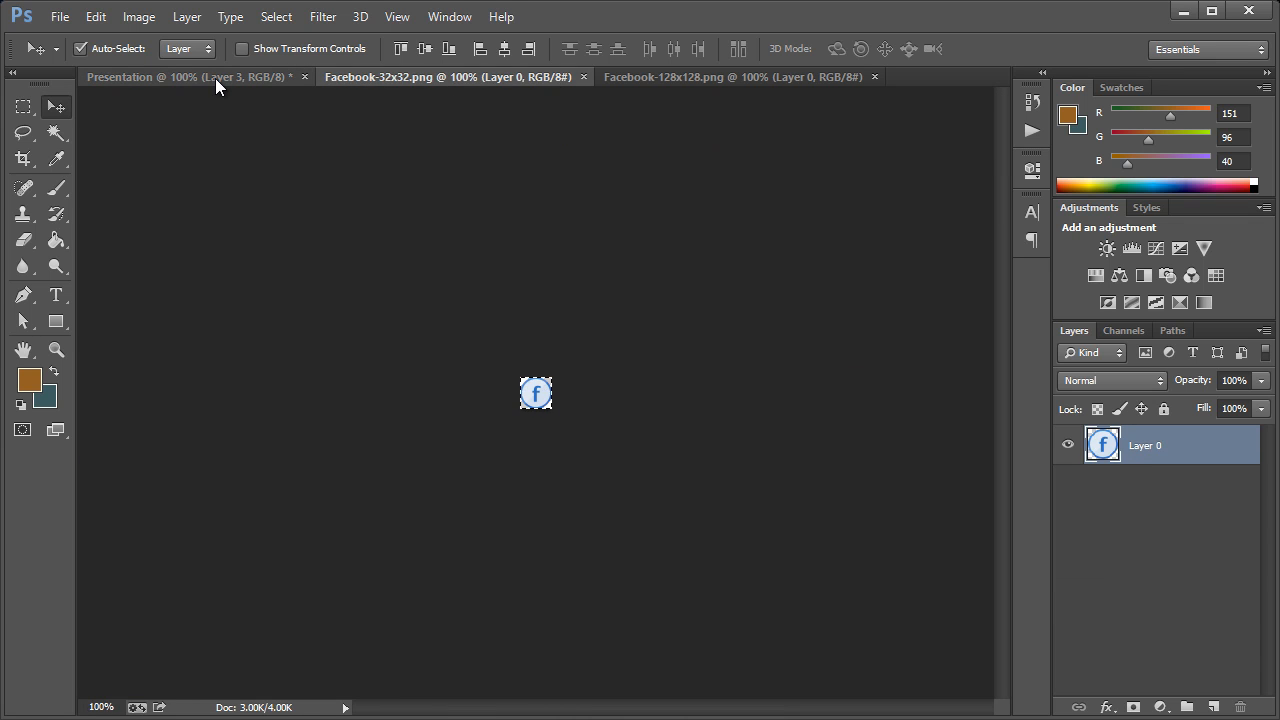
click(215, 78)
key(ctrl+v)
drag(534, 396, 195, 464)
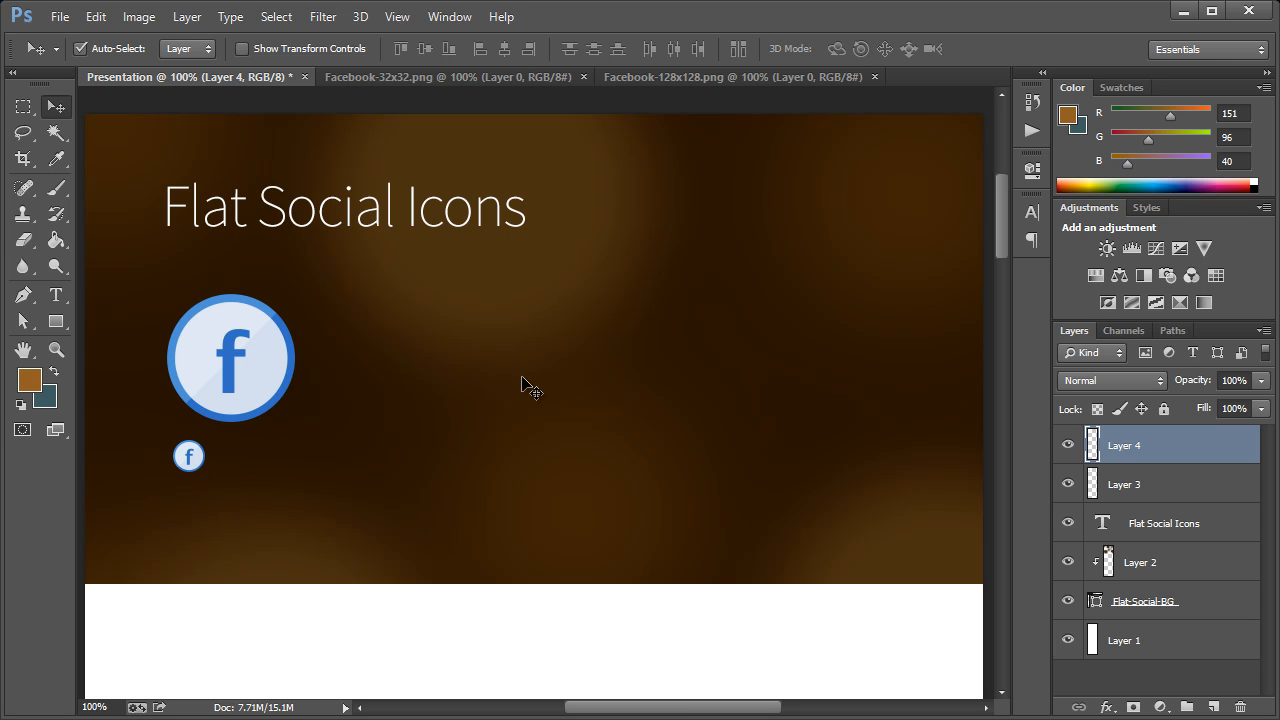
Open the 32x32 and 128x128 PNG icons for Google, Linkedin, Pinterest and Twitter from the Project folder
click(60, 17)
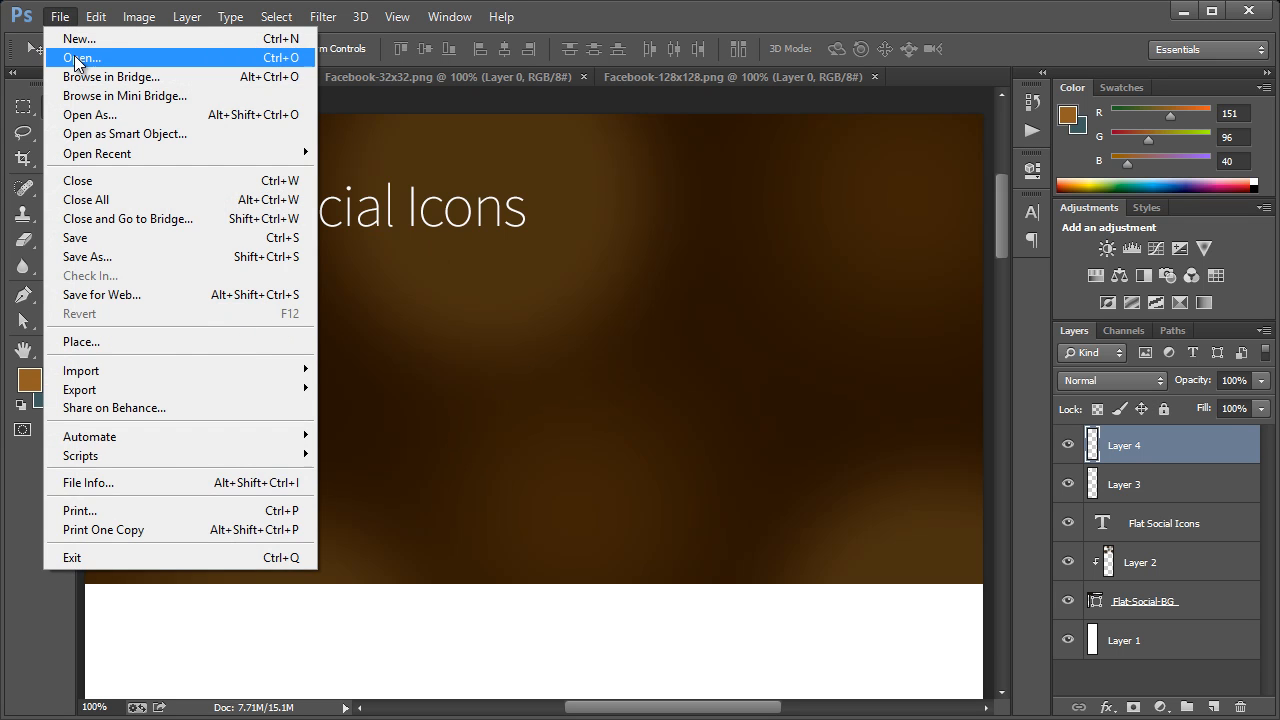
click(80, 51)
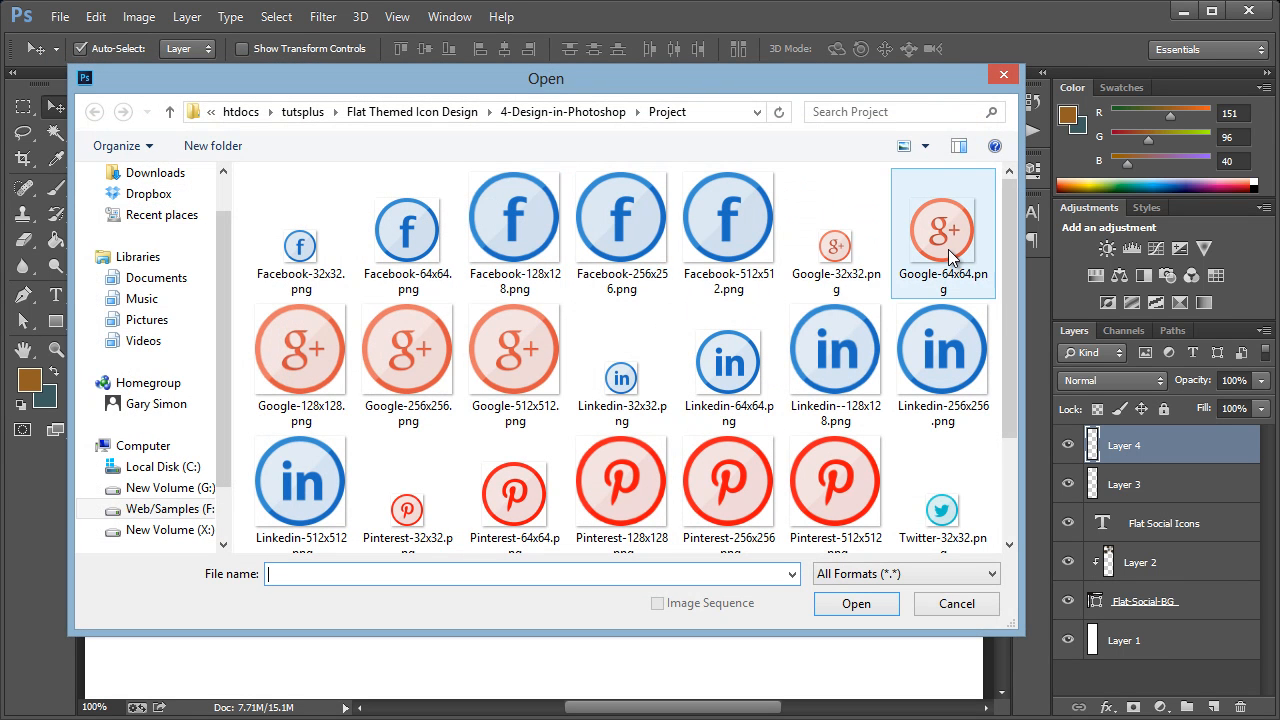
click(306, 371)
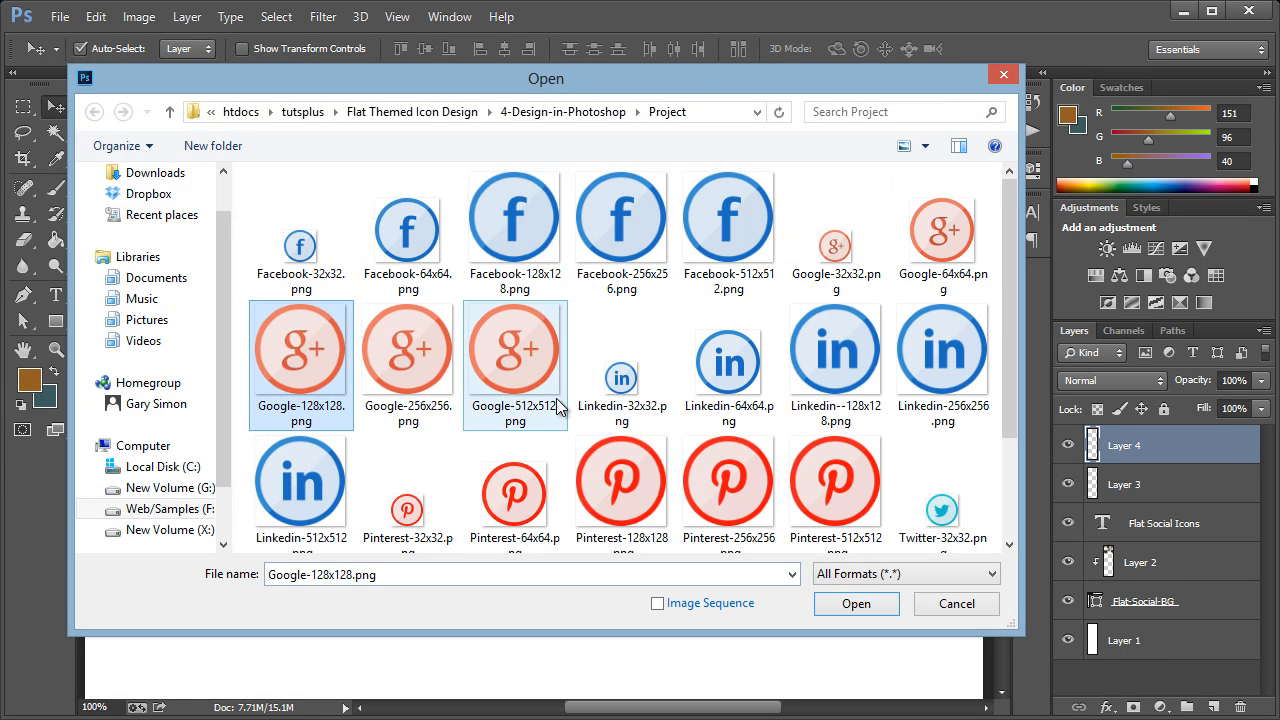
ctrl+click(848, 245)
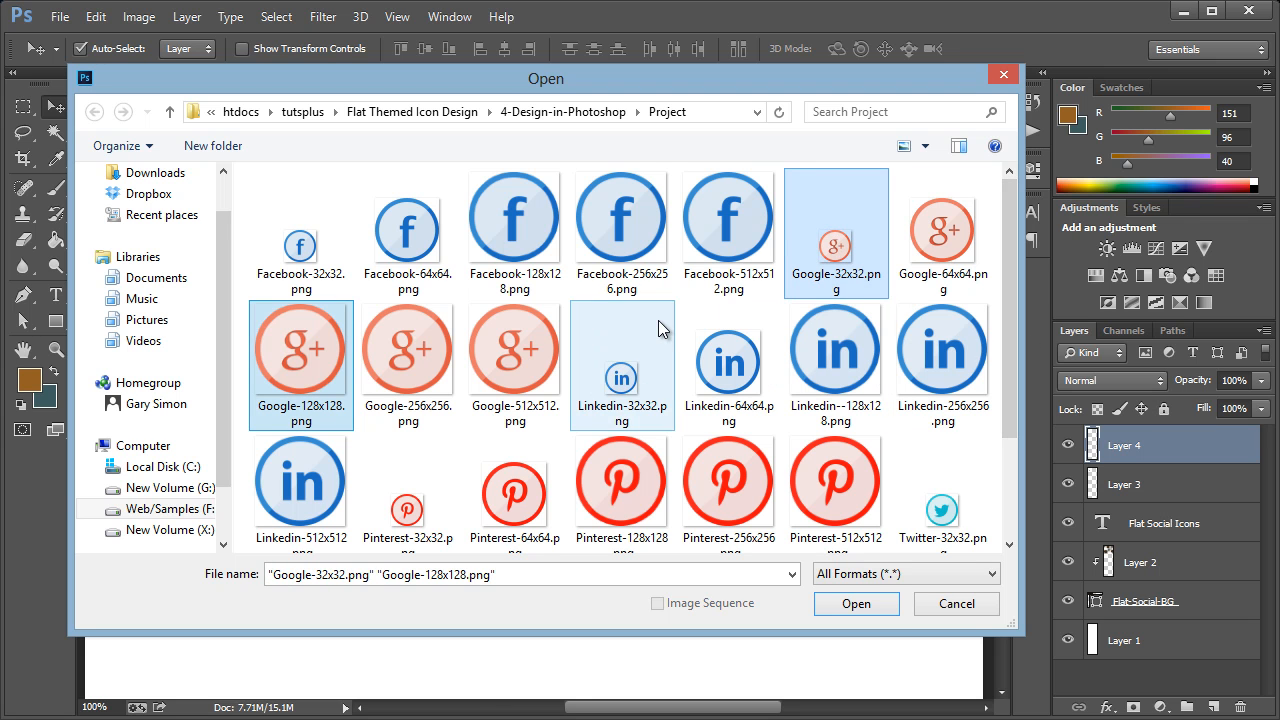
ctrl+click(640, 380)
ctrl+click(840, 370)
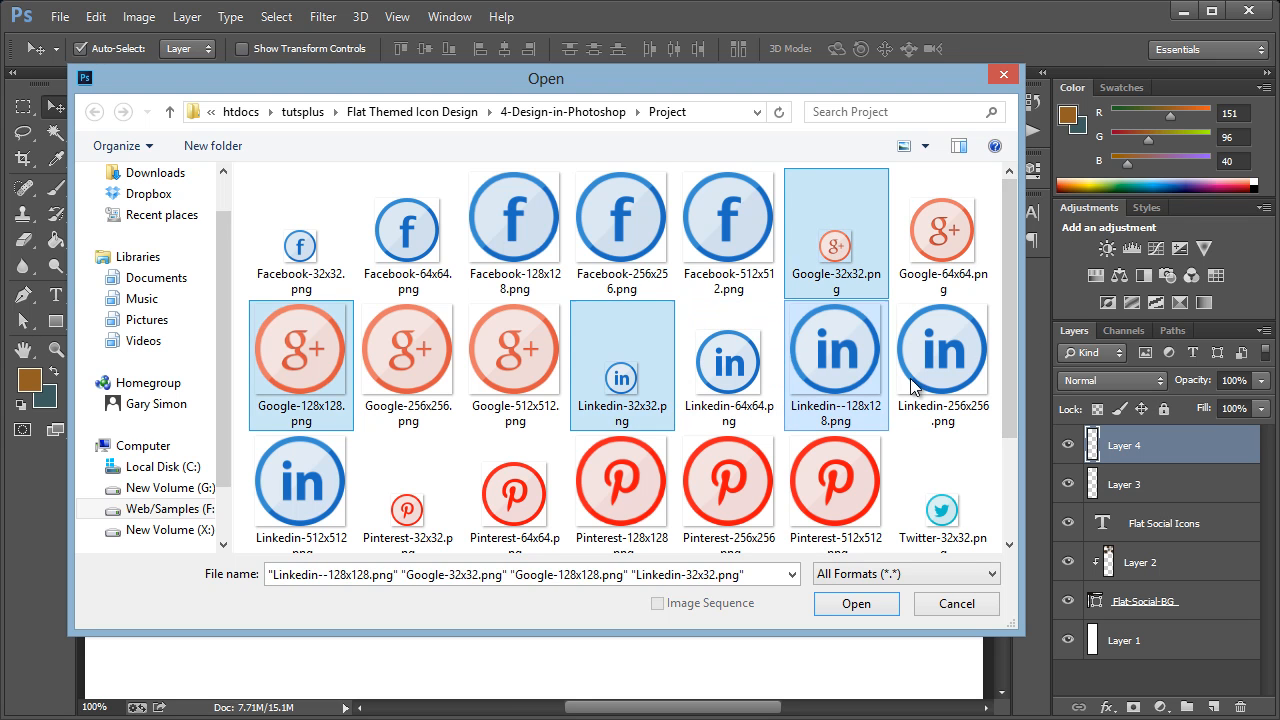
drag(1010, 362, 1005, 470)
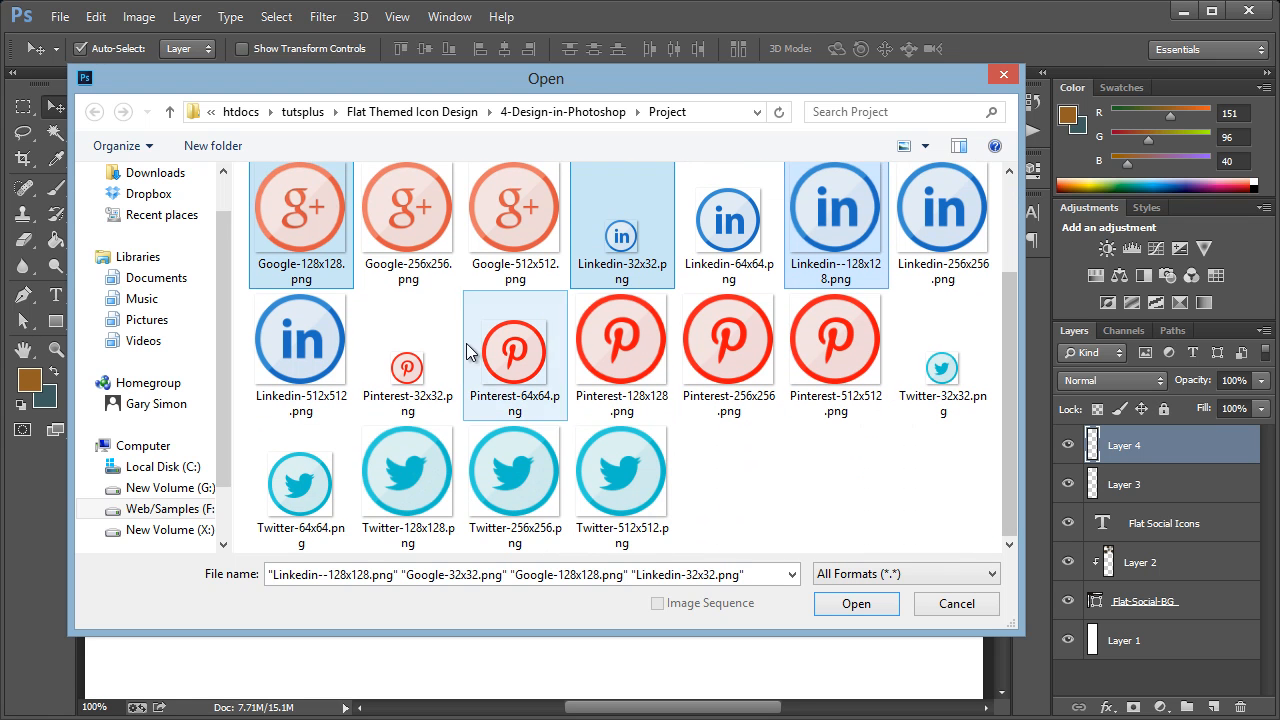
ctrl+click(420, 365)
ctrl+click(622, 360)
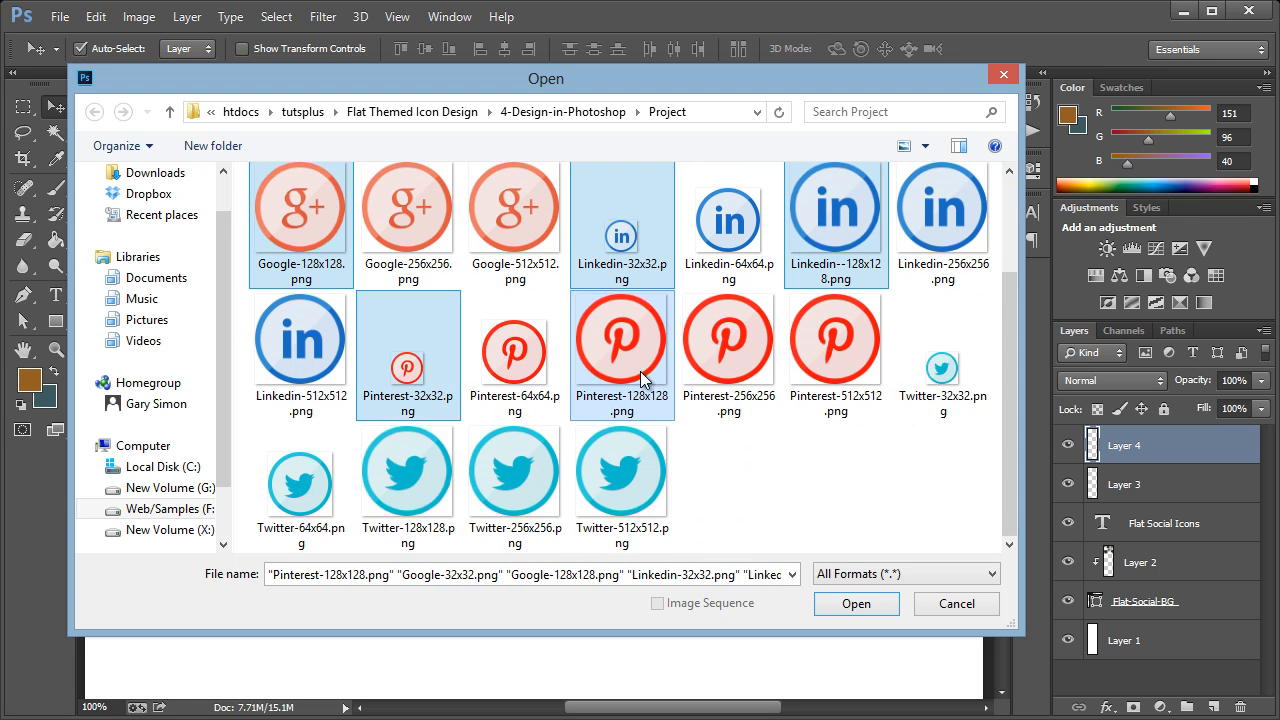
ctrl+click(926, 383)
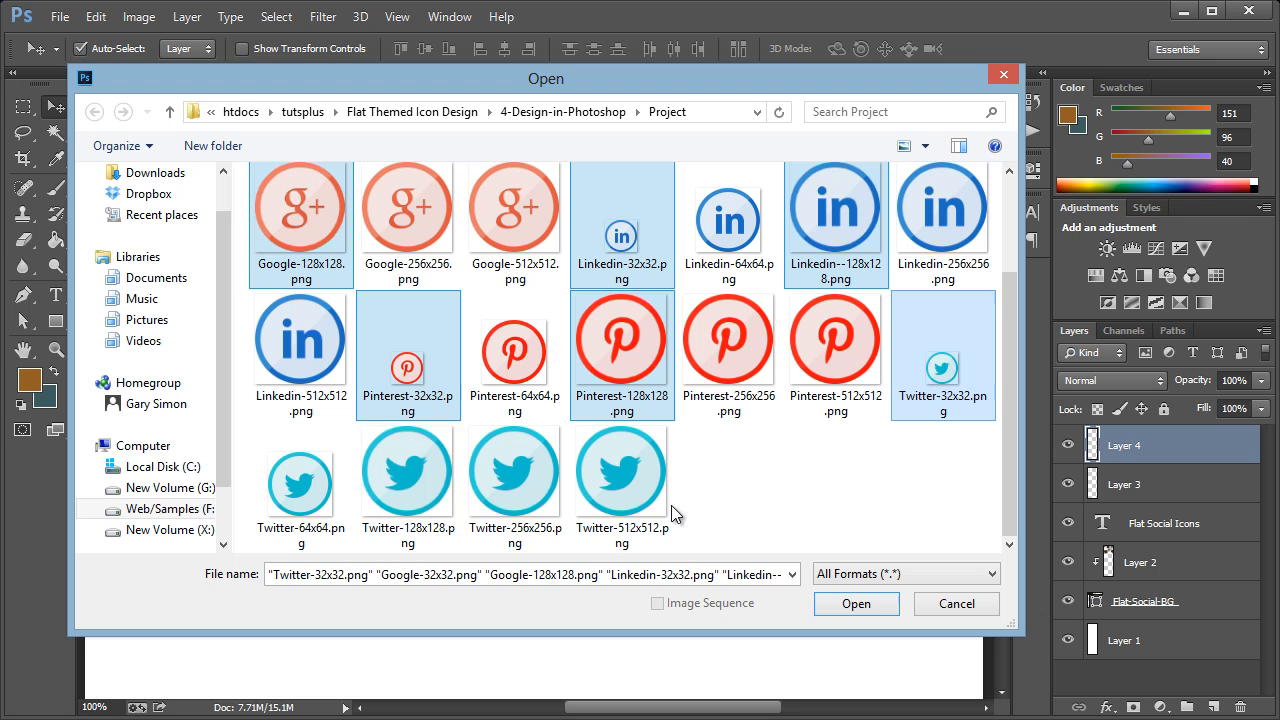
ctrl+click(405, 500)
click(845, 604)
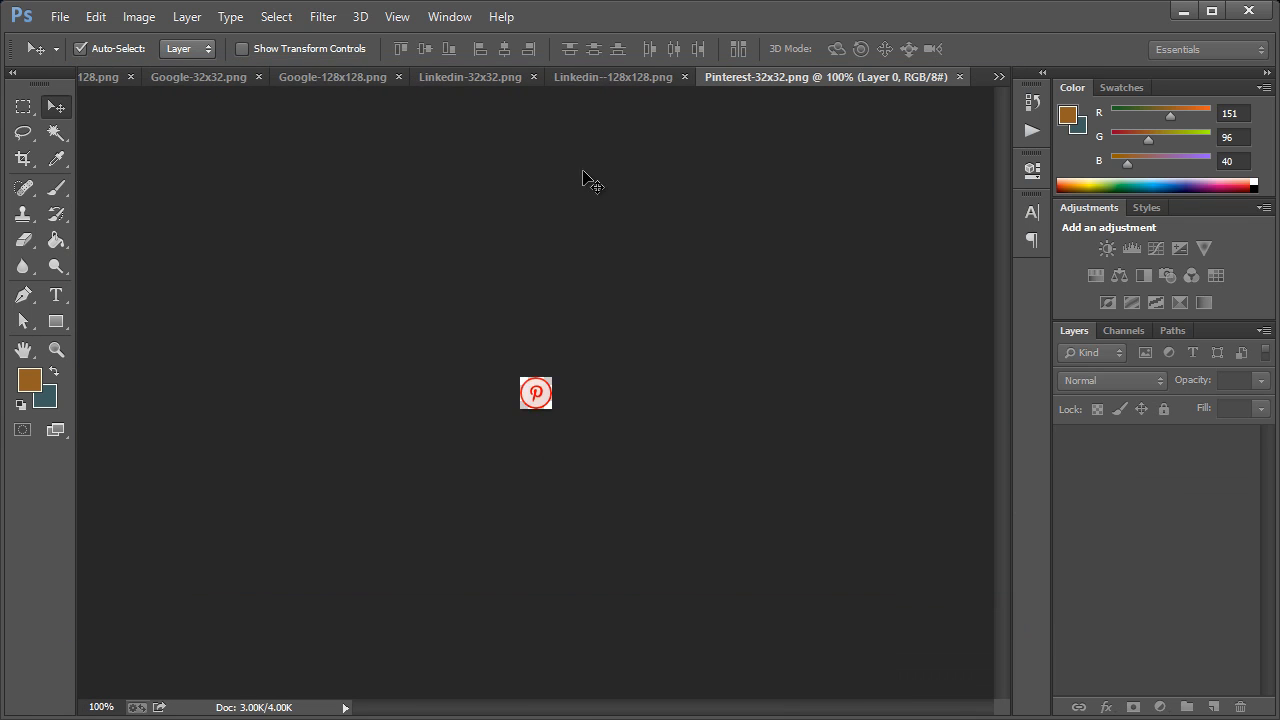
Copy the whole 128x128 Twitter icon into the Presentation document and place it beside the large Facebook icon, on the same row
key(ctrl+a)
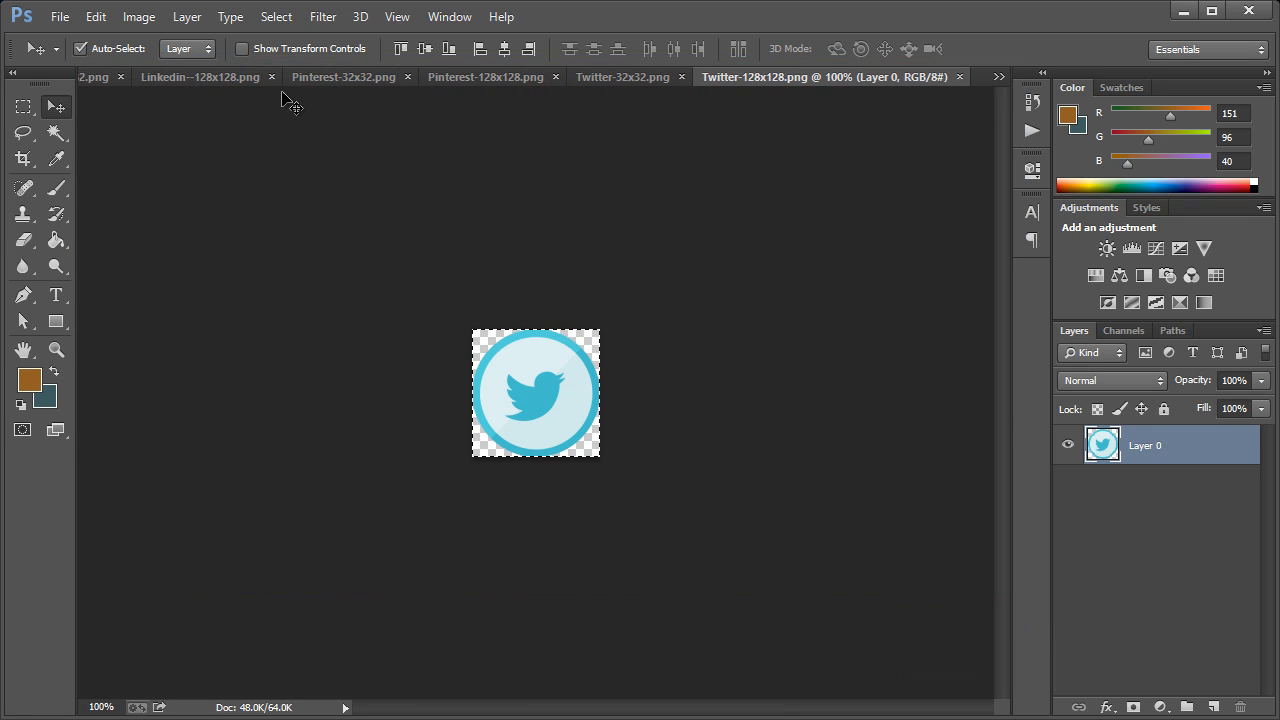
click(997, 77)
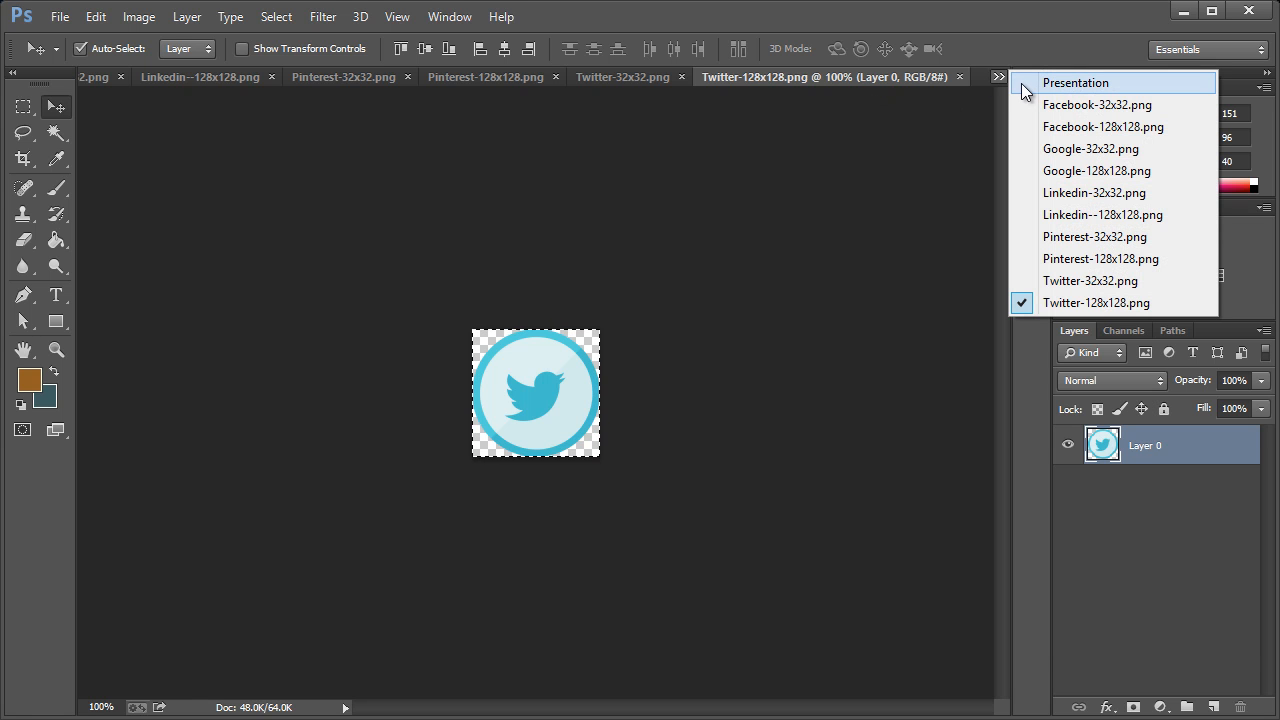
click(1023, 84)
key(ctrl+v)
drag(466, 389, 365, 358)
Copy the 32x32 Twitter icon into the Presentation document and place it beneath the large Twitter icon's left side, level with the small Facebook icon
click(997, 77)
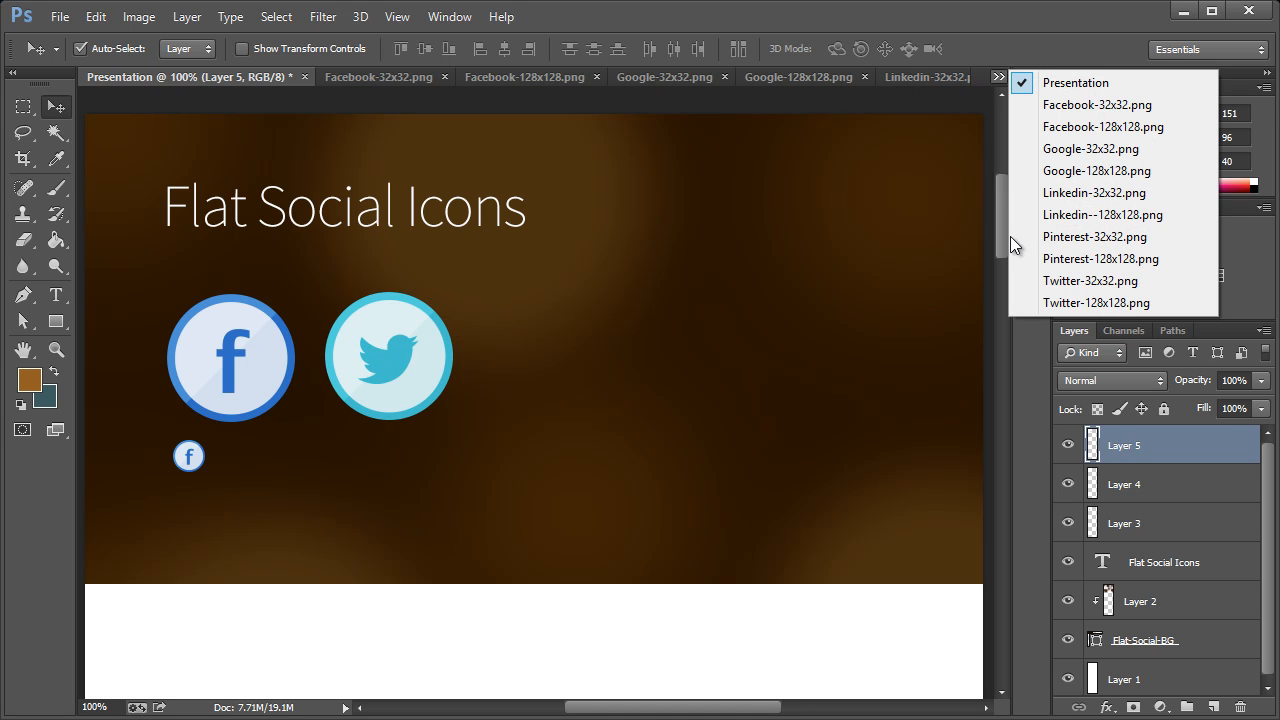
click(1010, 288)
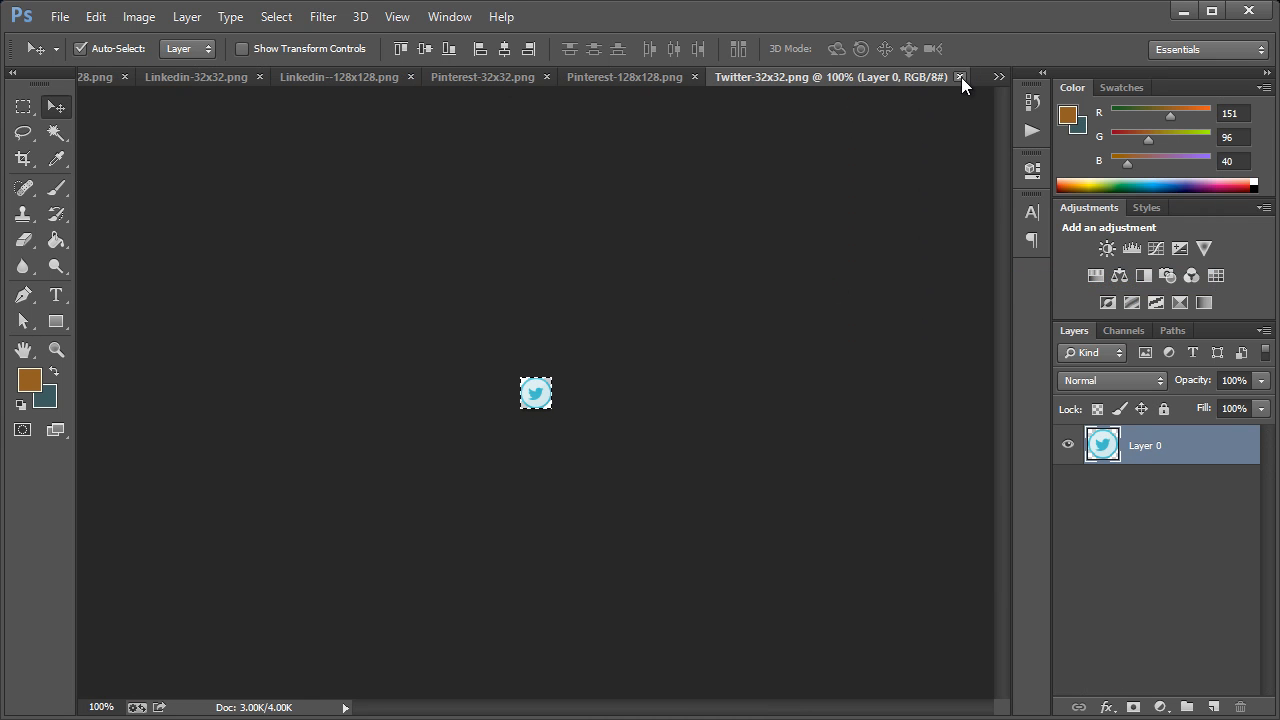
click(999, 78)
click(1020, 83)
key(ctrl+v)
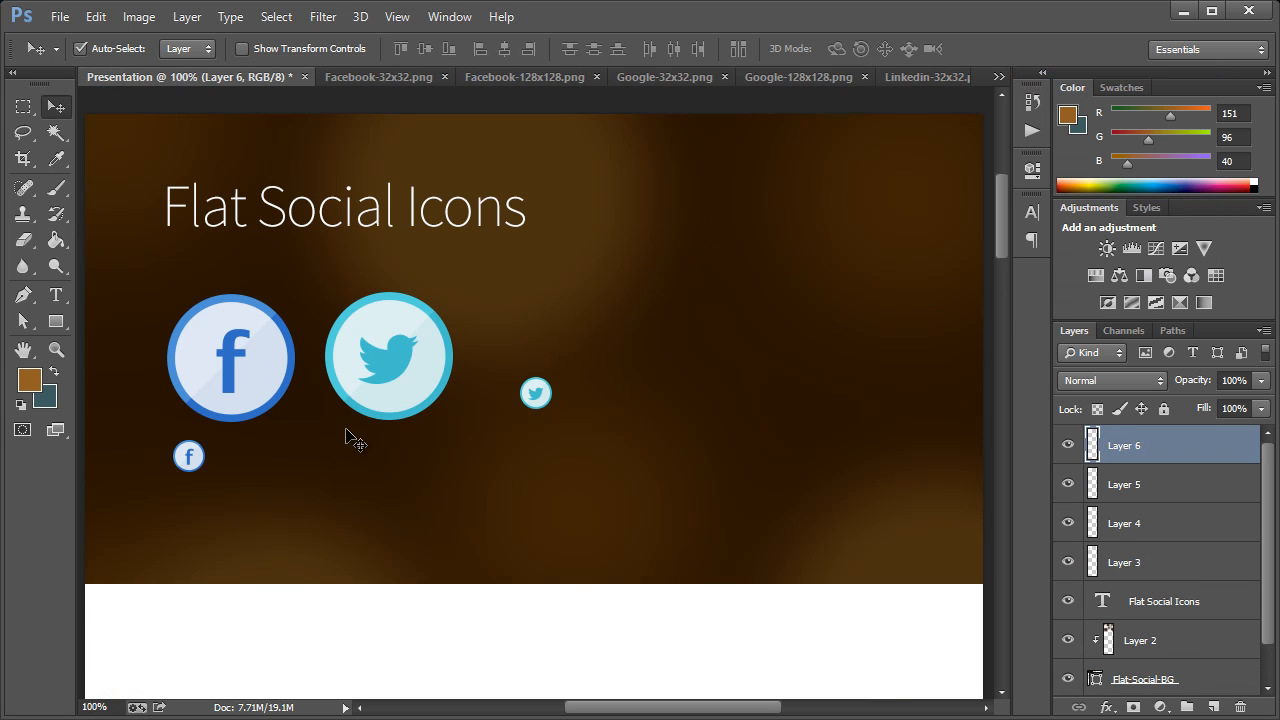
drag(535, 393, 346, 456)
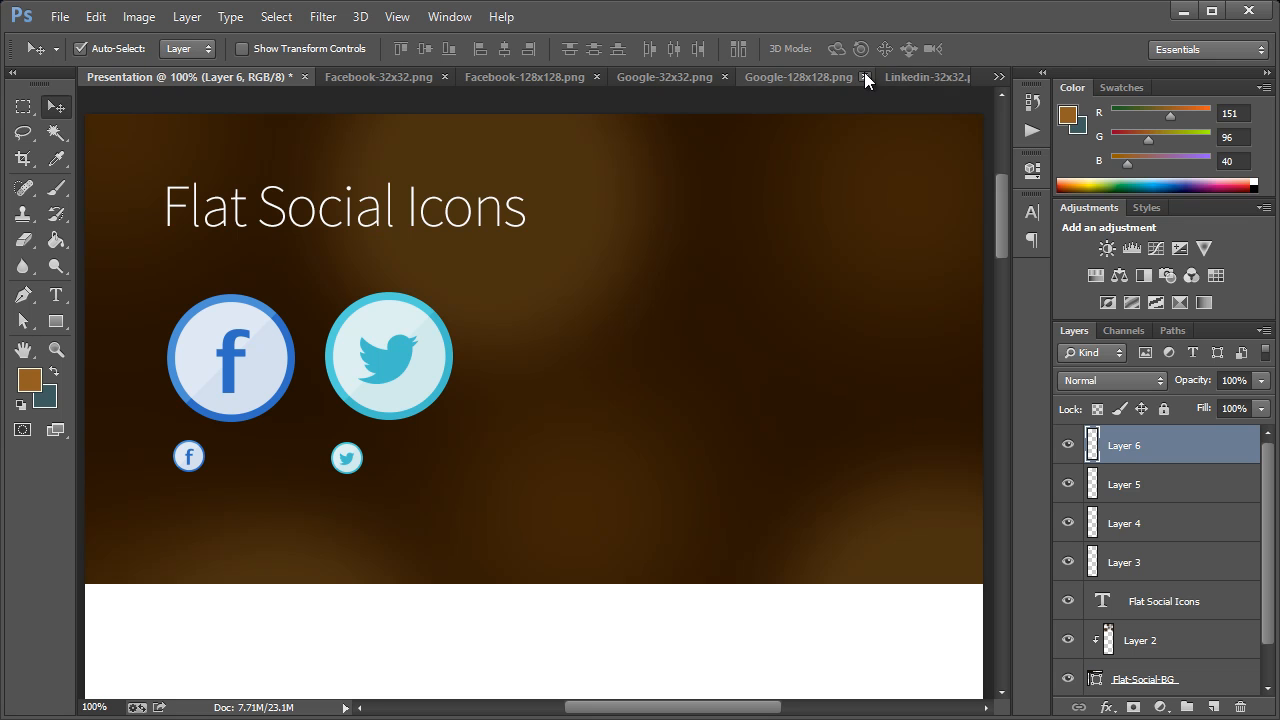
Copy the 128x128 Pinterest icon into the Presentation document and place it after the large Twitter icon in the same row
click(995, 76)
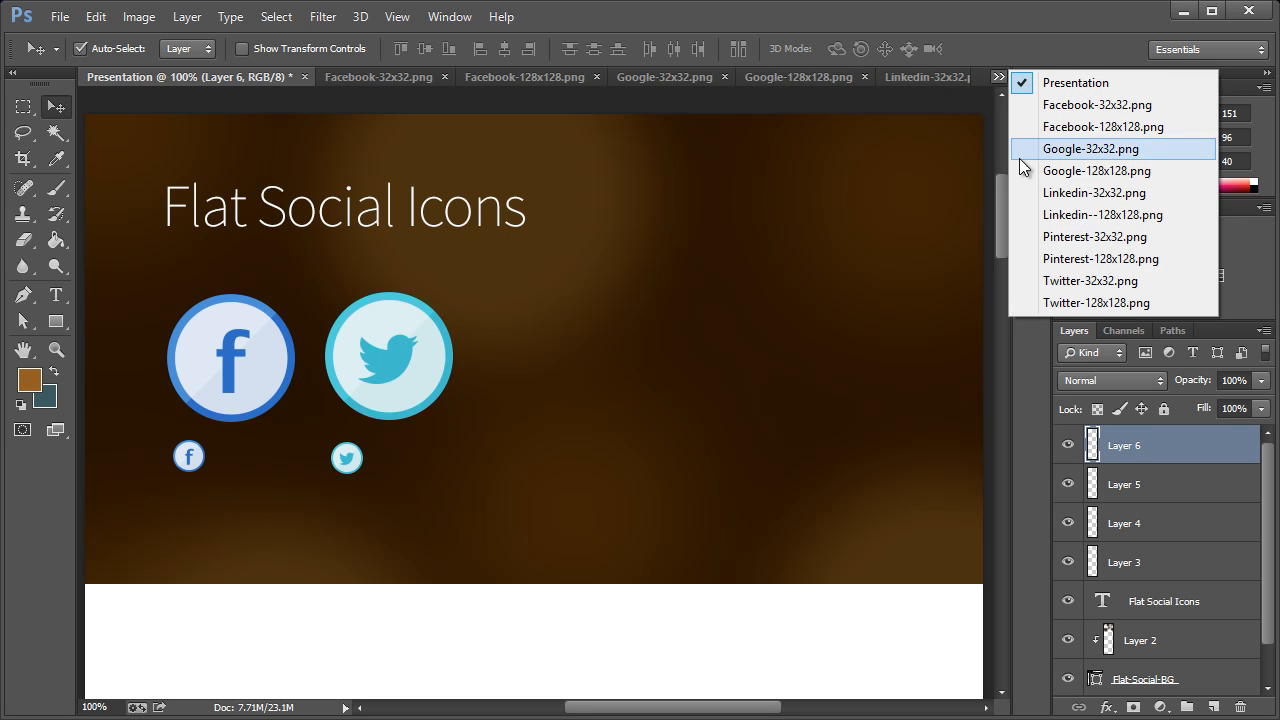
click(1055, 260)
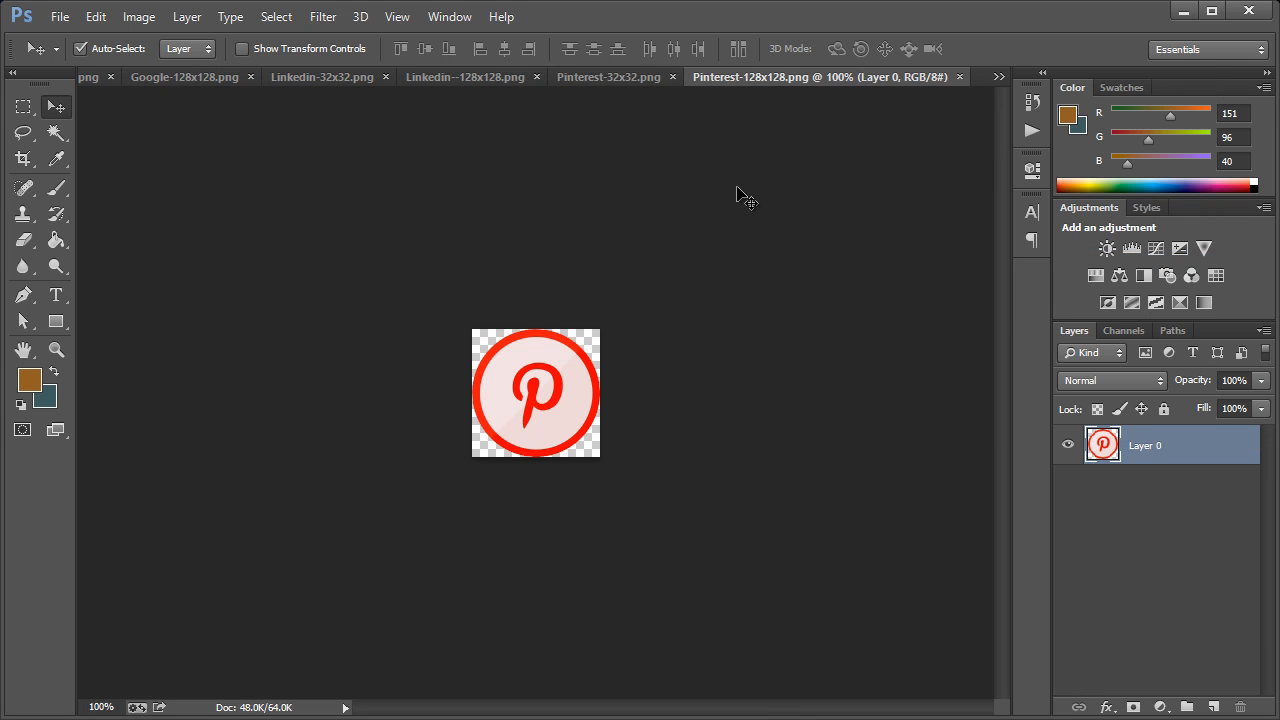
click(1002, 76)
click(1070, 88)
key(ctrl+v)
drag(535, 379, 563, 343)
Copy the 32x32 Pinterest icon into the Presentation document and place it beneath the large Pinterest icon's left side
click(999, 76)
click(1038, 237)
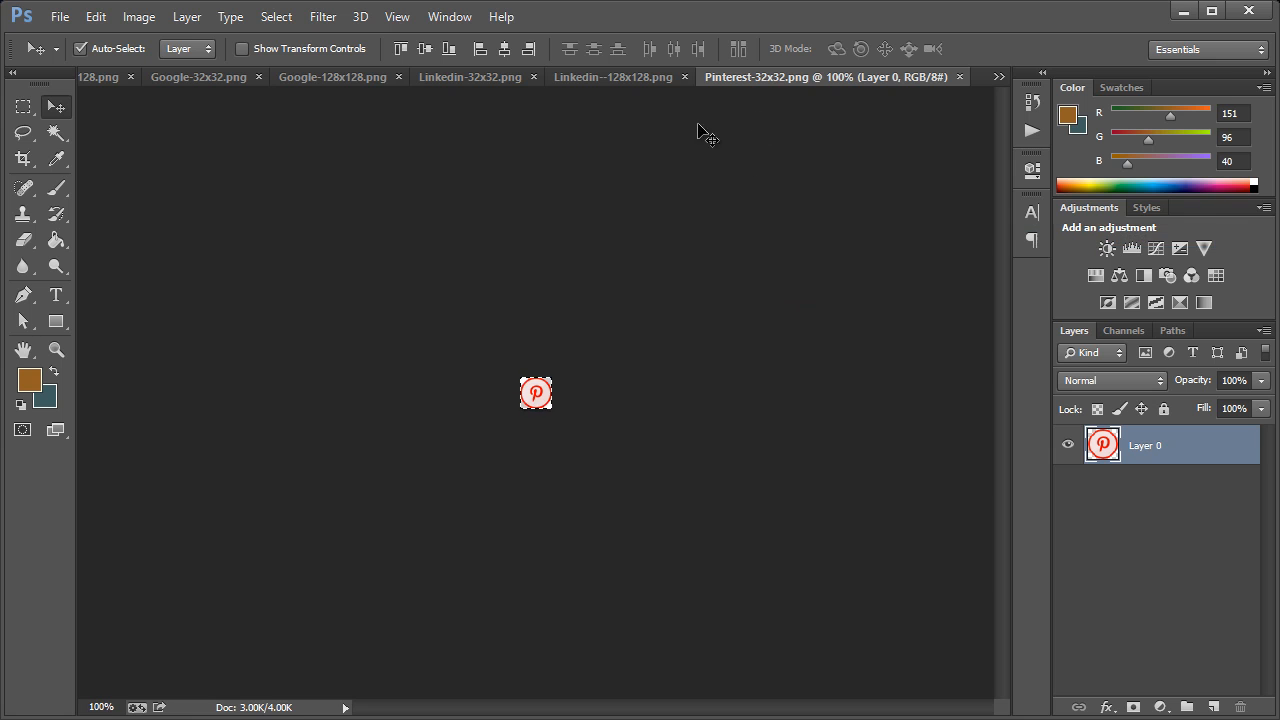
click(999, 76)
click(1070, 83)
key(ctrl+v)
drag(549, 420, 522, 462)
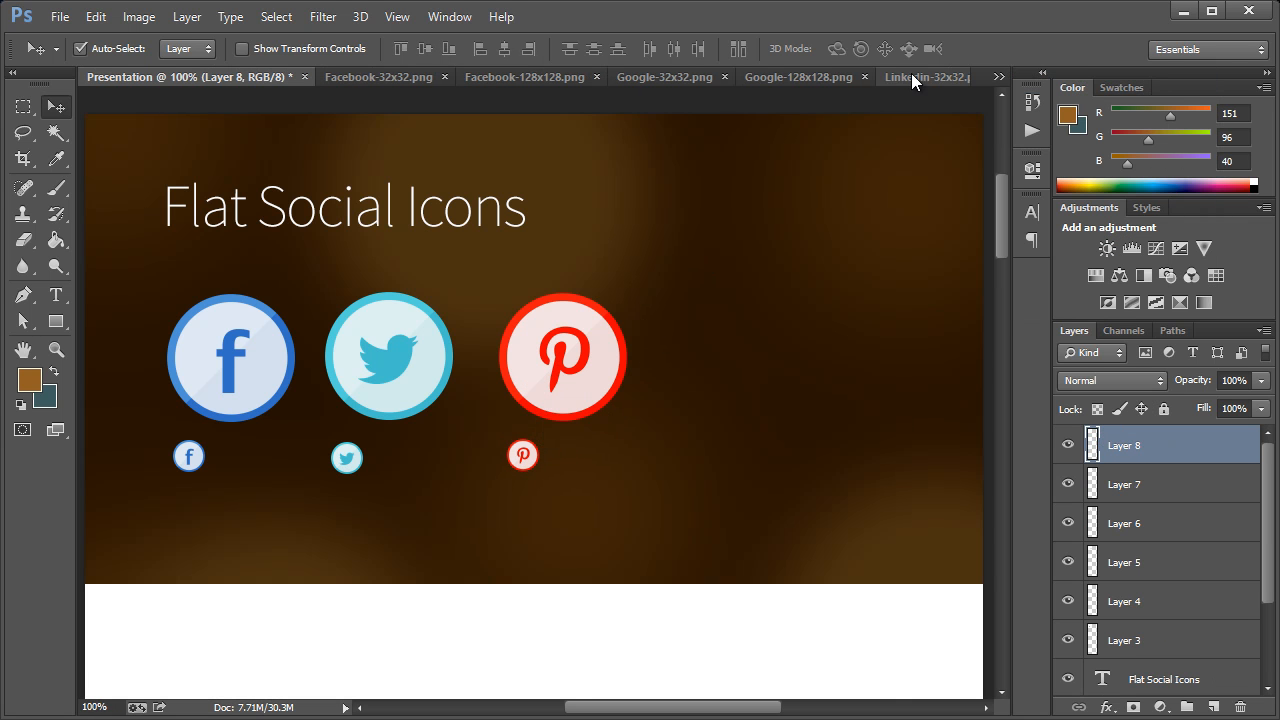
Copy the 128x128 Linkedin icon into the Presentation document and place it after the large Pinterest icon in the same row
click(999, 76)
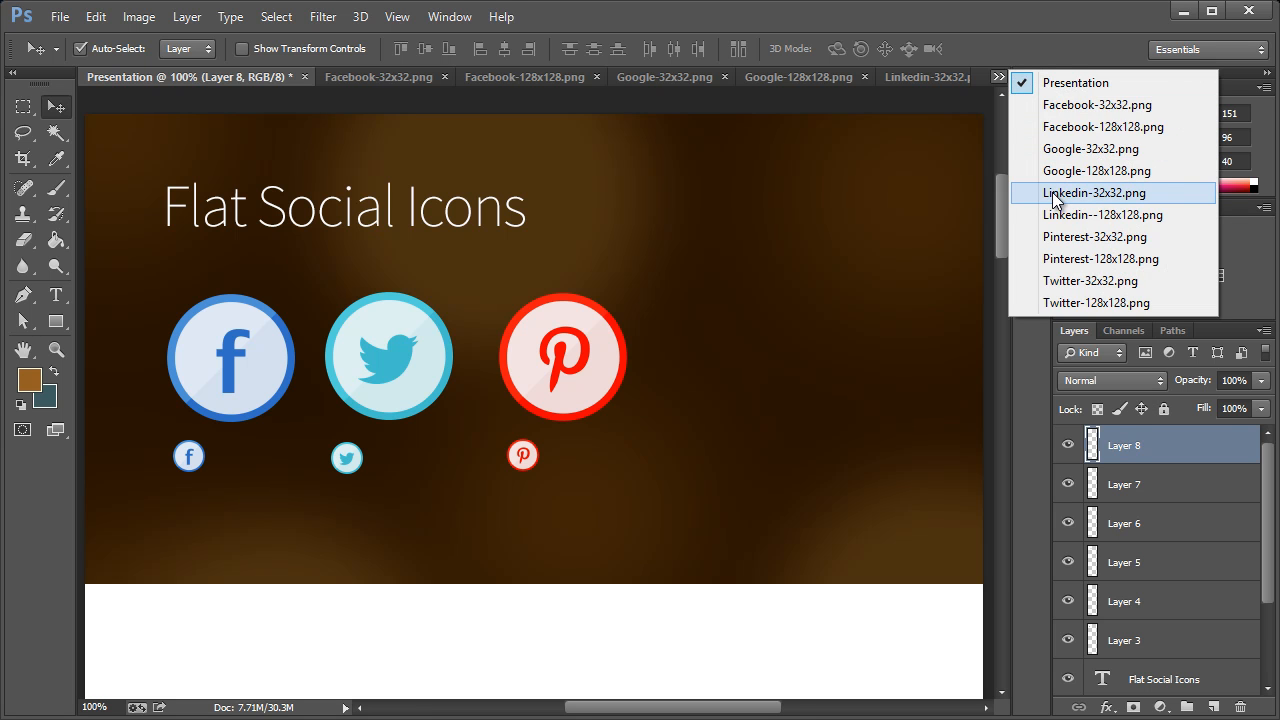
click(1073, 215)
click(999, 77)
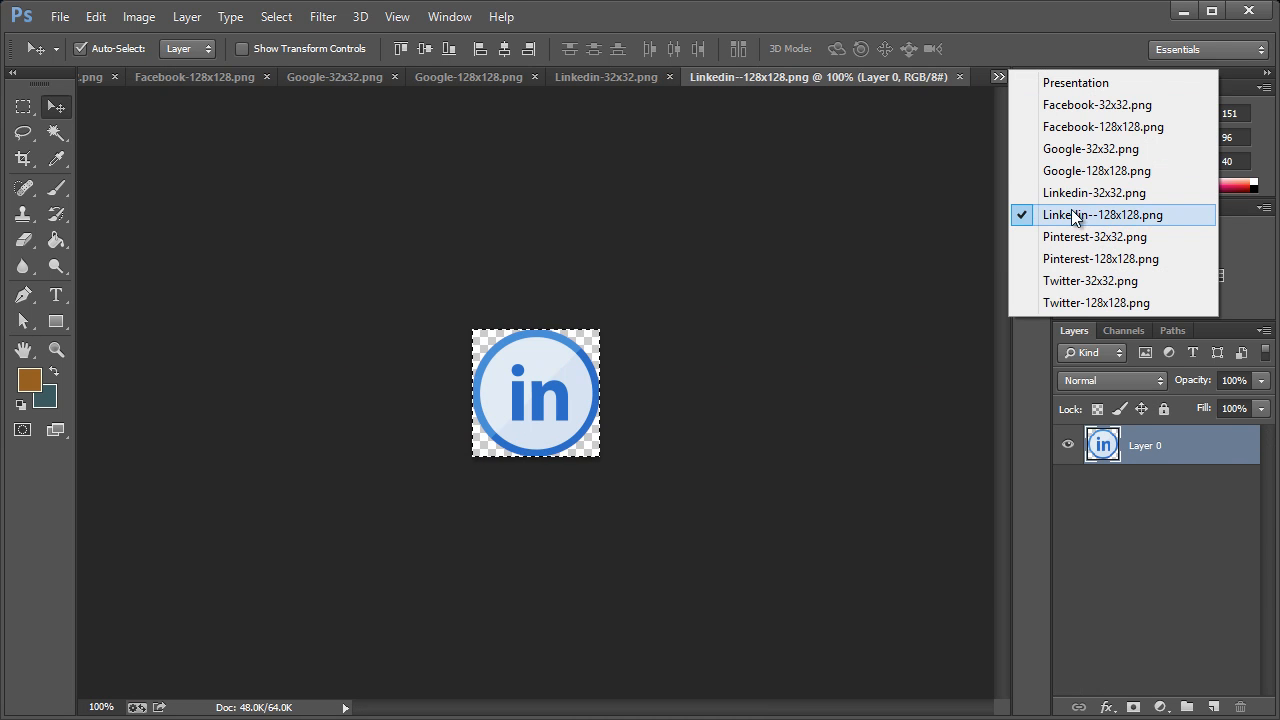
click(1075, 83)
key(ctrl+v)
drag(562, 392, 760, 356)
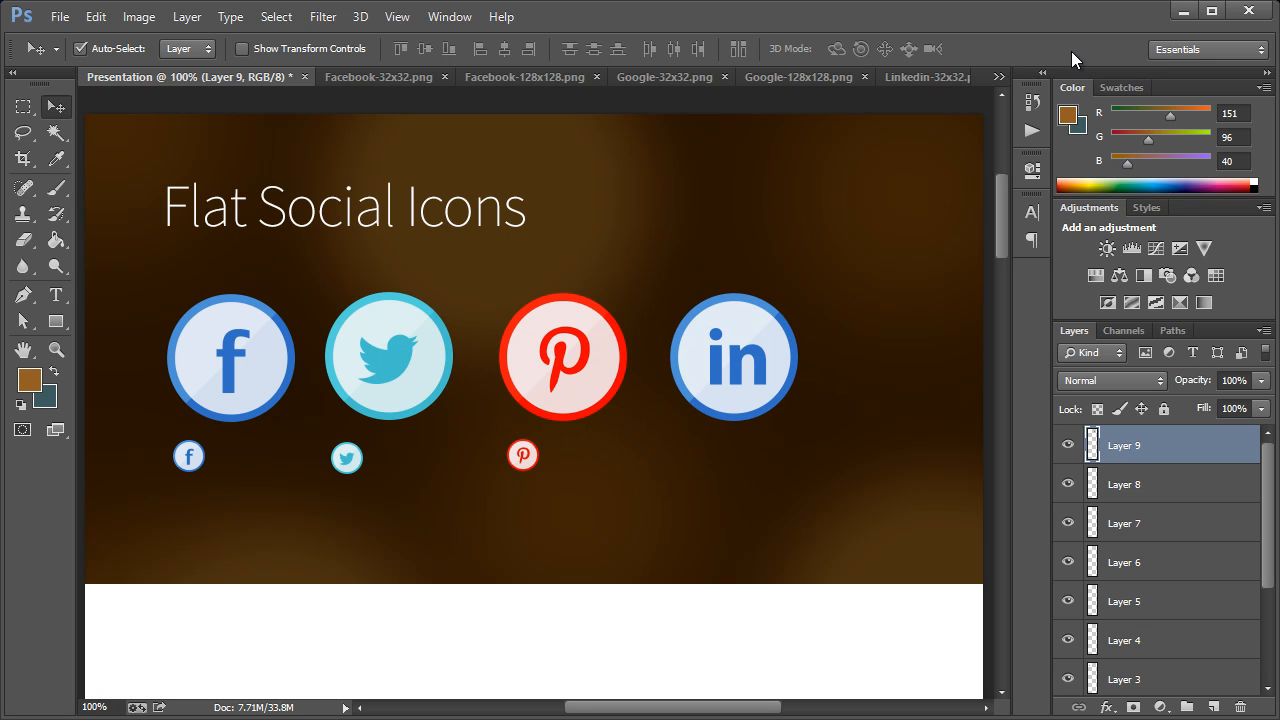
Copy the 32x32 Linkedin icon into the Presentation document and place it beneath the large Linkedin icon's left side
click(1001, 77)
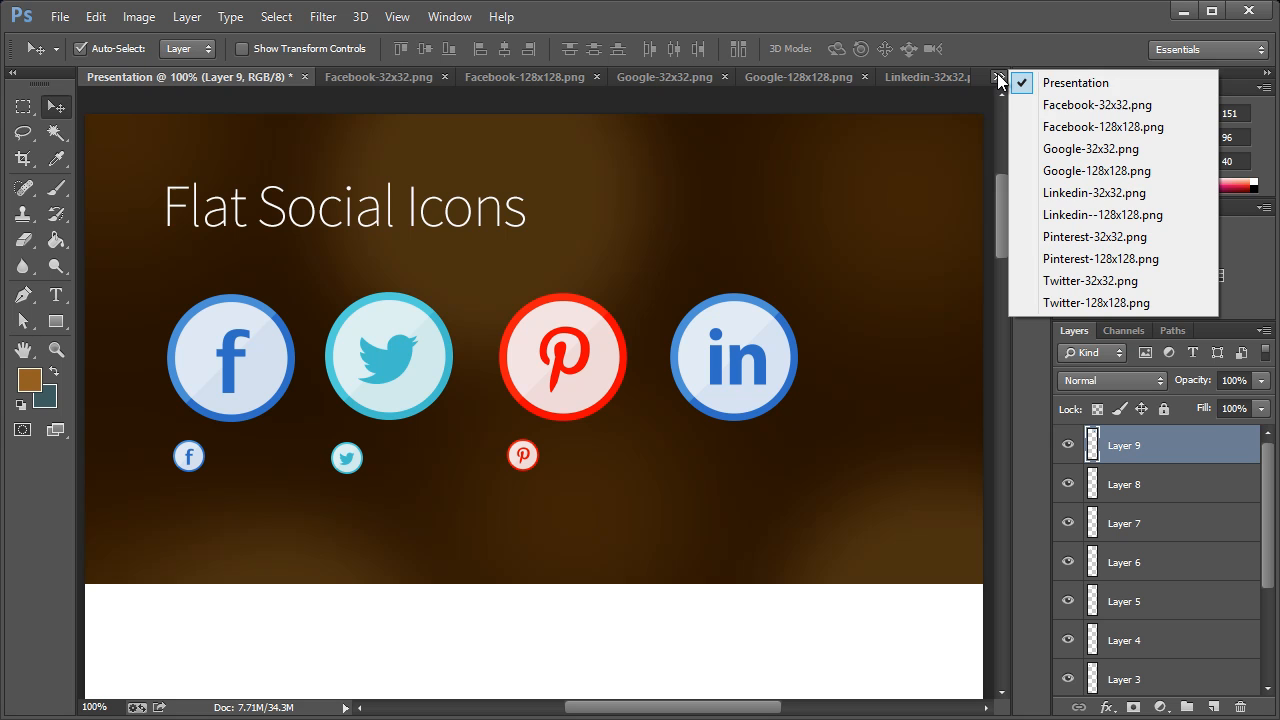
click(1068, 192)
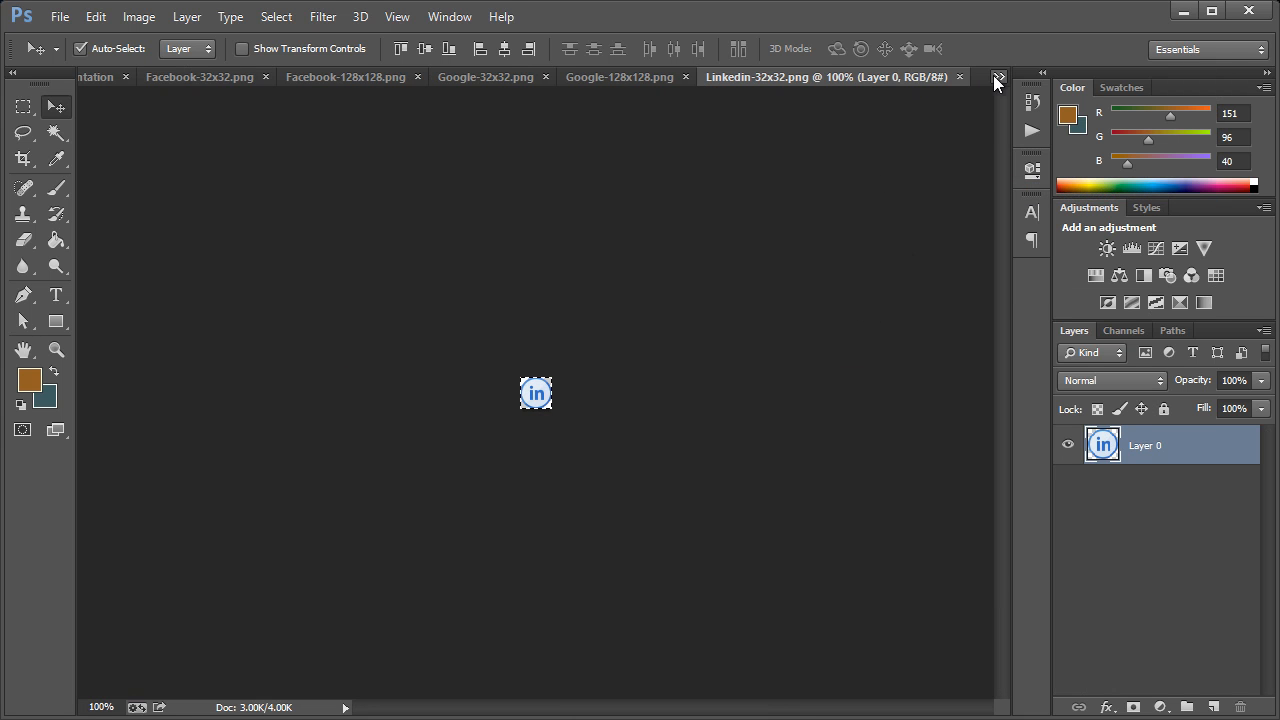
click(1000, 77)
click(1040, 80)
key(ctrl+v)
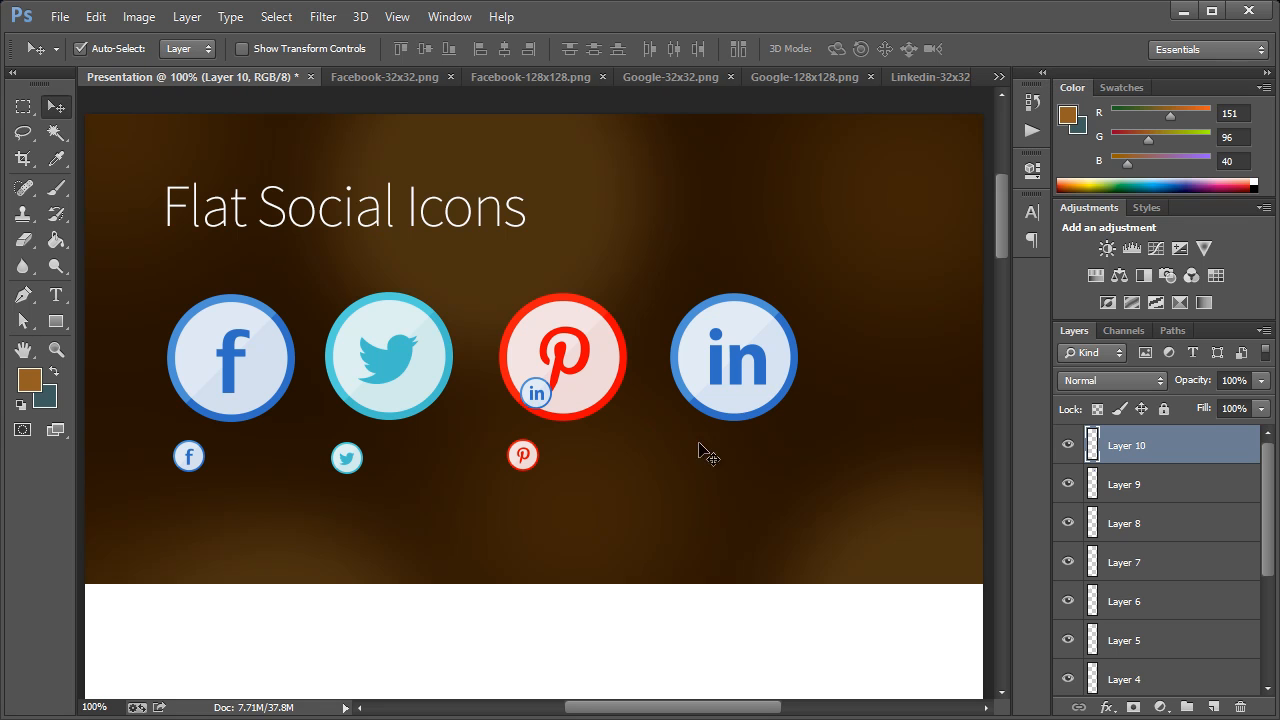
drag(555, 405, 709, 466)
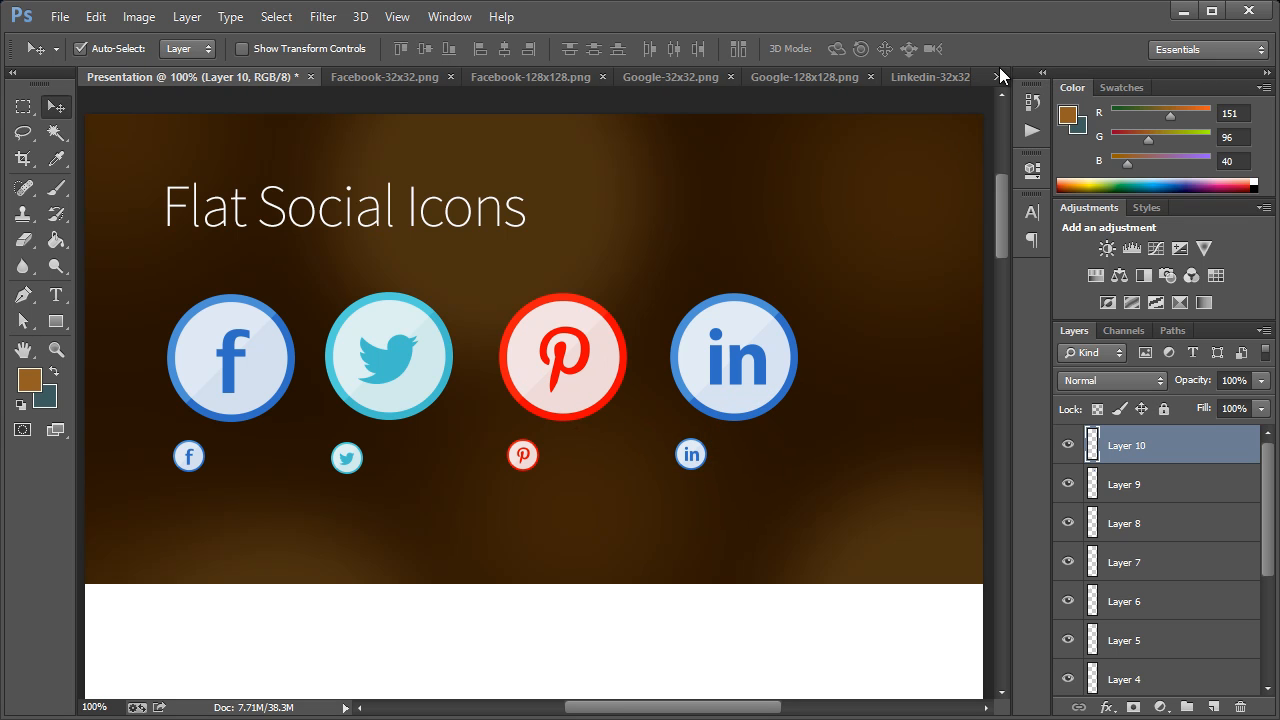
Copy the whole 128x128 Google icon into the Presentation document and place it at the end of the large icon row
click(1000, 77)
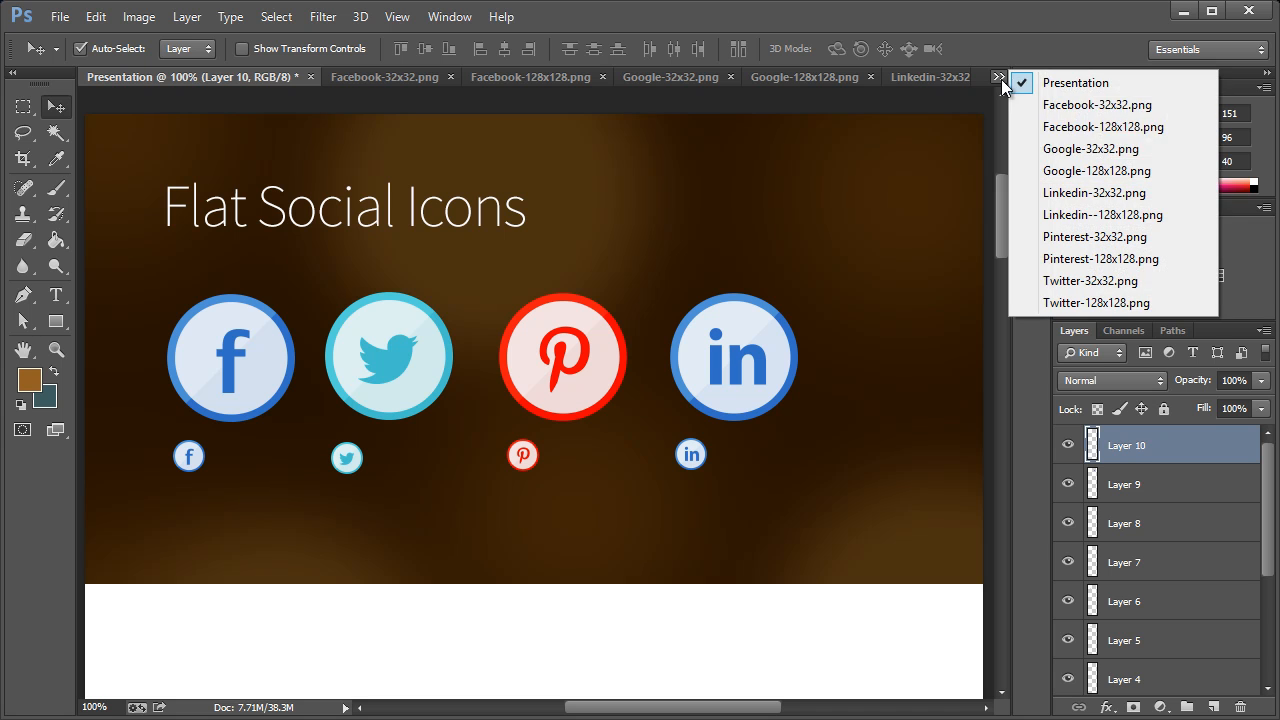
click(1045, 169)
key(ctrl+a)
click(998, 77)
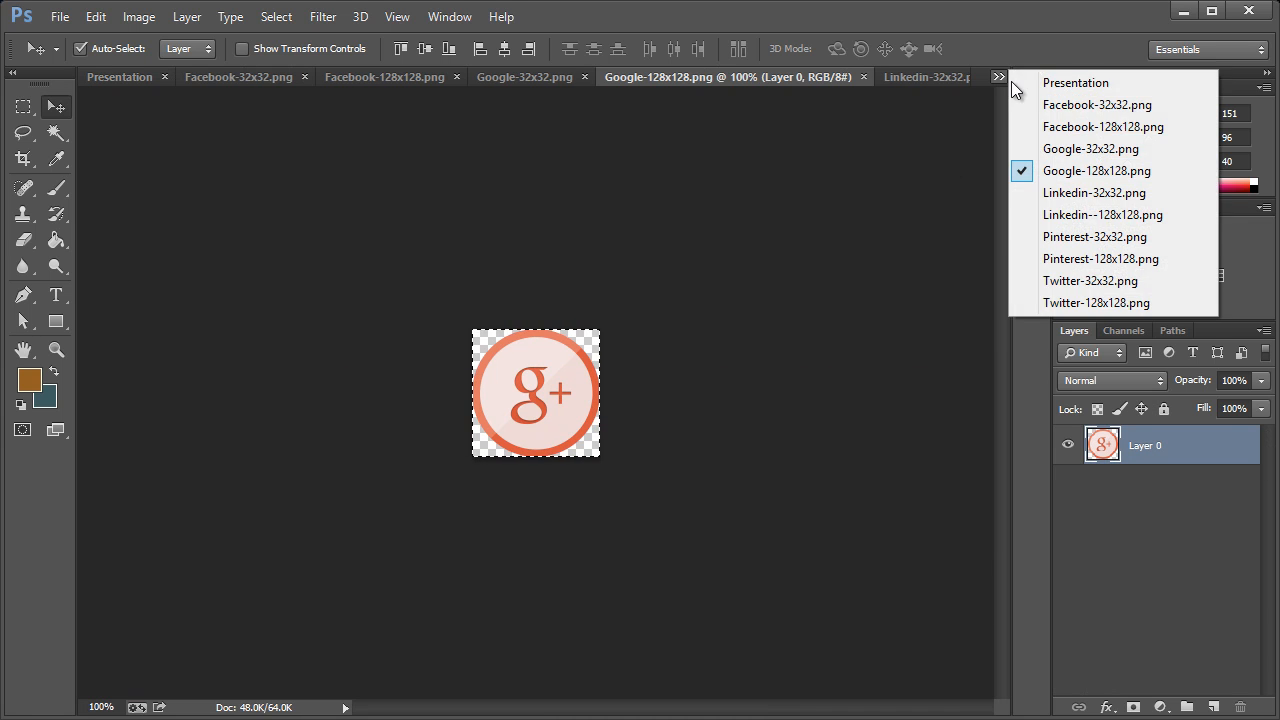
click(1075, 80)
key(ctrl+v)
drag(557, 382, 905, 370)
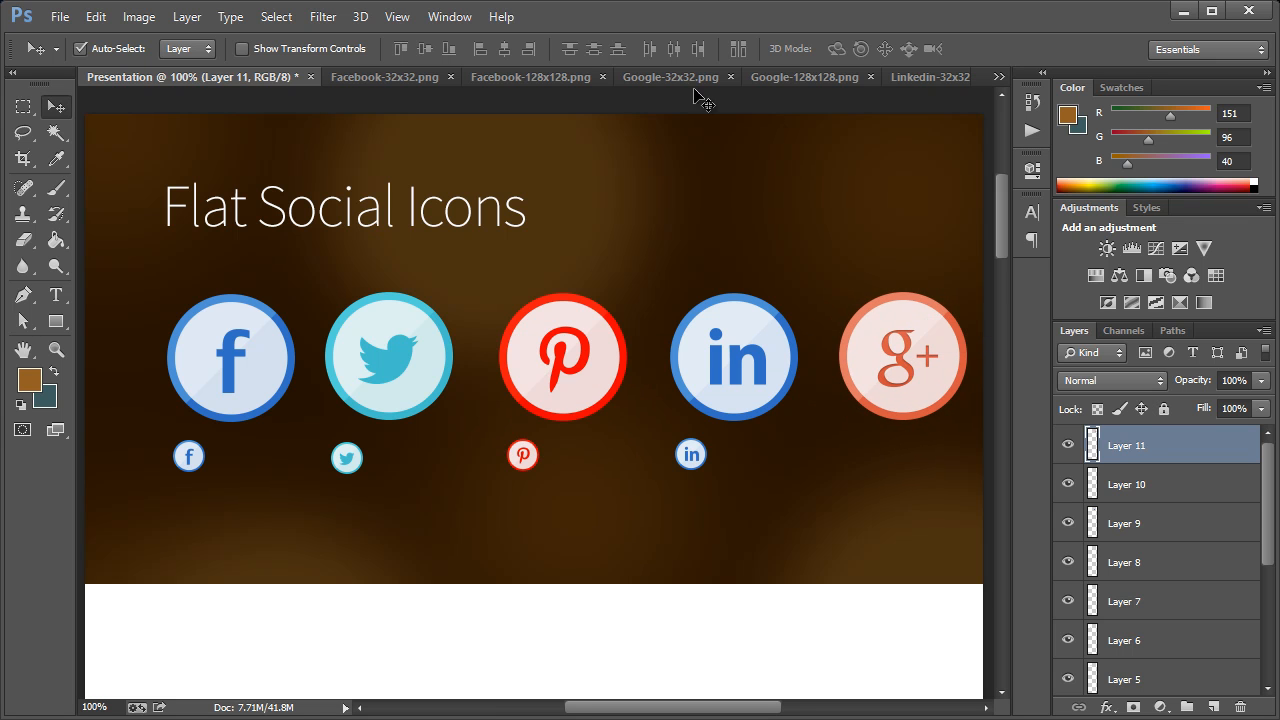
Copy the 32x32 Google icon into the Presentation document and place it beneath the large Google icon's left side
click(671, 77)
click(998, 77)
click(1025, 87)
key(ctrl+v)
drag(554, 393, 859, 455)
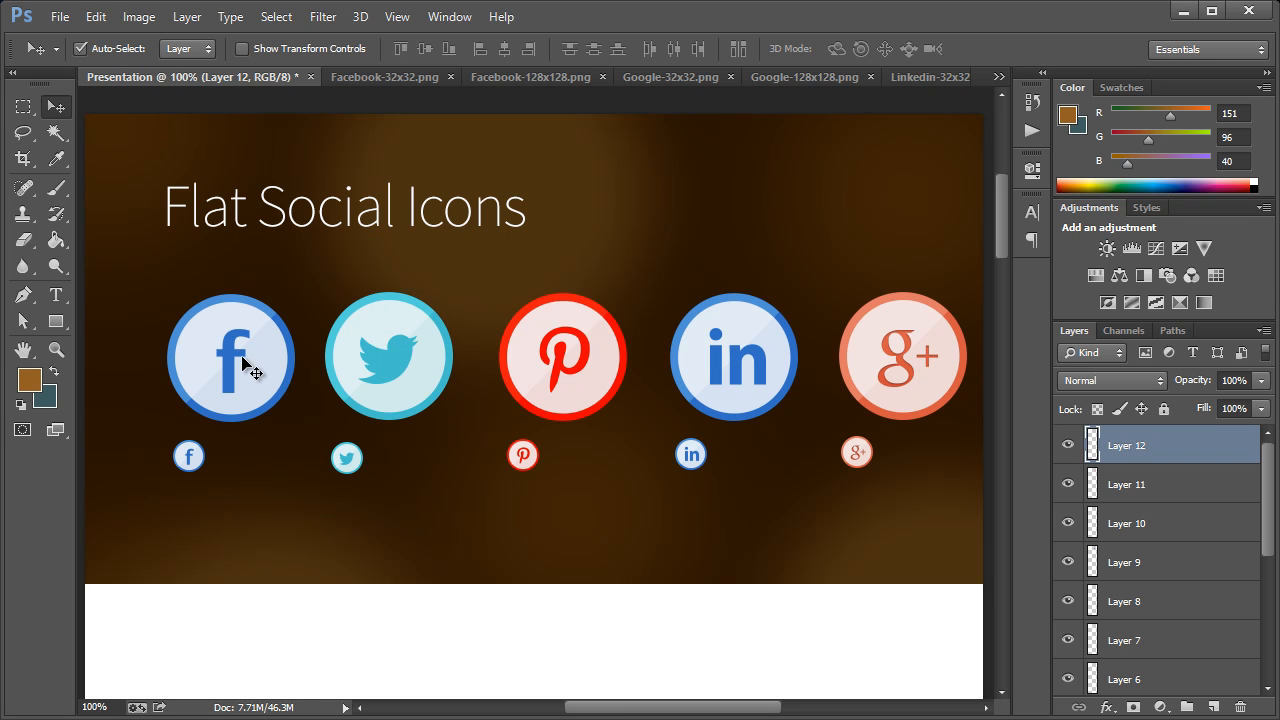
Select all ten icon layers without Layer 2, Flat-Social-BG and Layer 1, and shift the icons slightly left to centre them in the header
drag(88, 318, 971, 480)
scroll(1182, 608, down, 1)
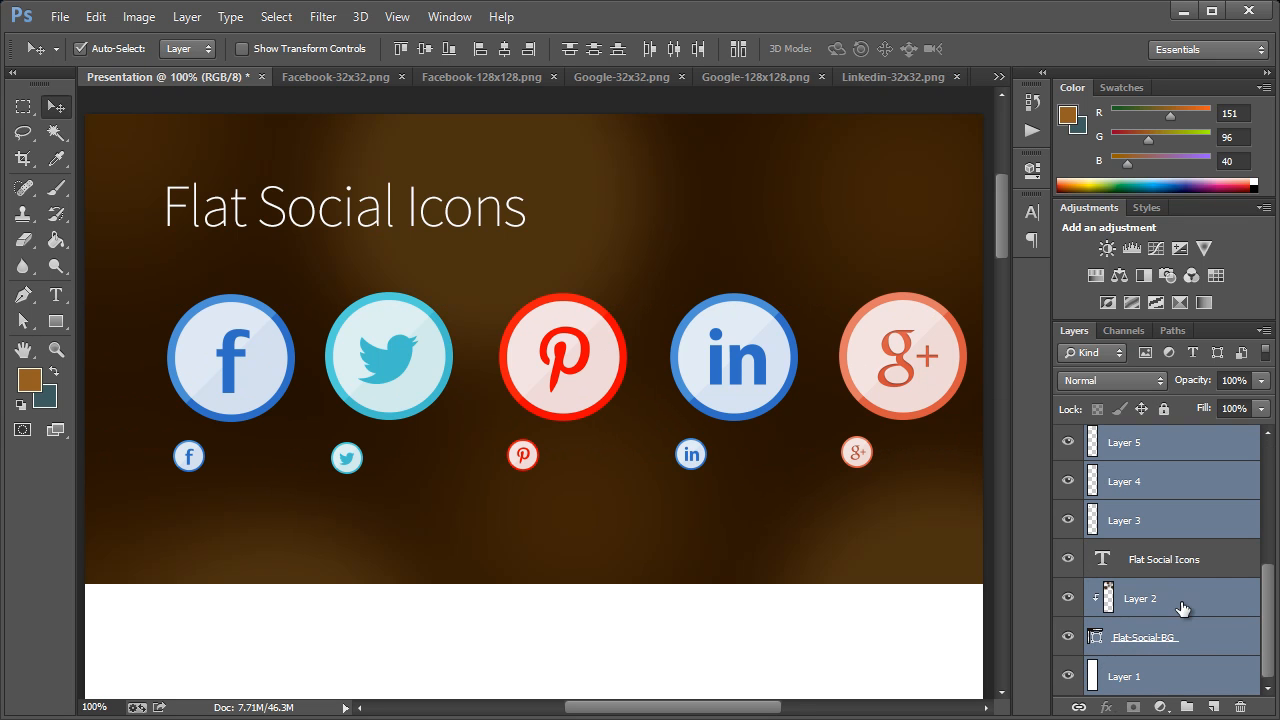
ctrl+click(1164, 612)
ctrl+click(1157, 648)
ctrl+click(1152, 680)
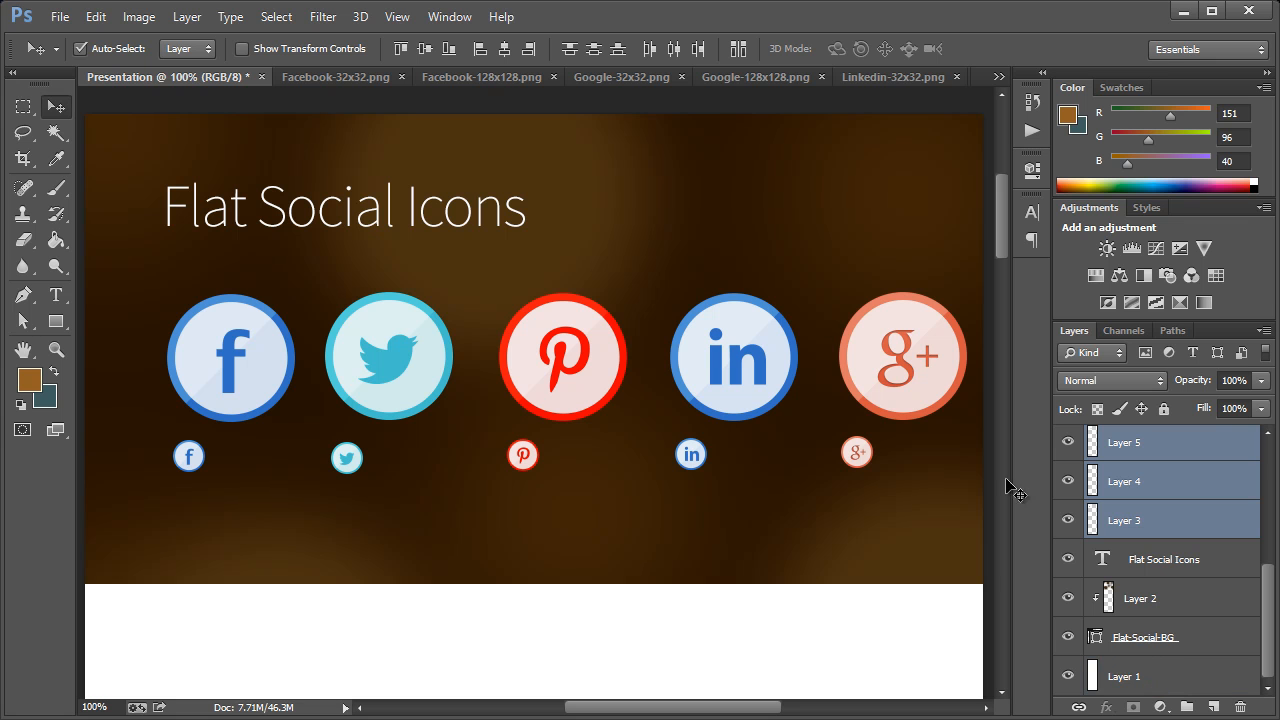
drag(732, 346, 702, 345)
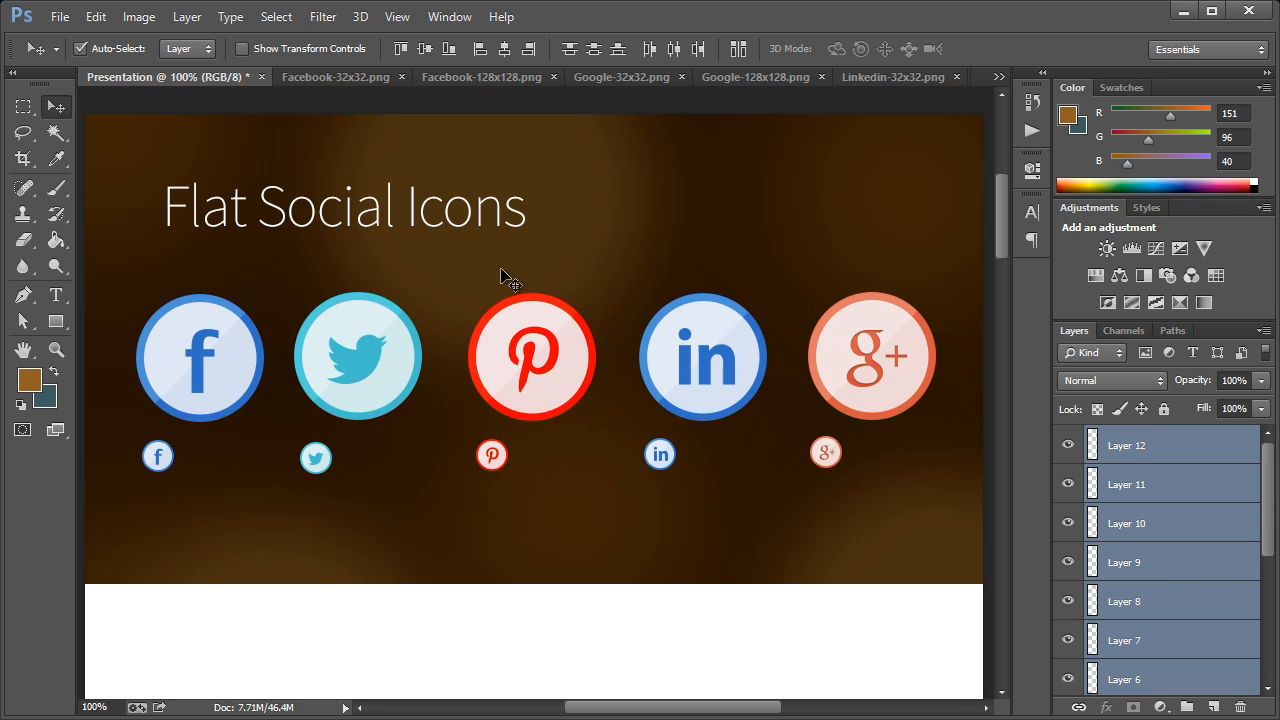
Move the Flat Social Icons heading left and slightly down so it lines up with the left edge of the icons
click(345, 207)
drag(306, 208, 273, 223)
scroll(652, 258, down, 1)
scroll(652, 258, down, 2)
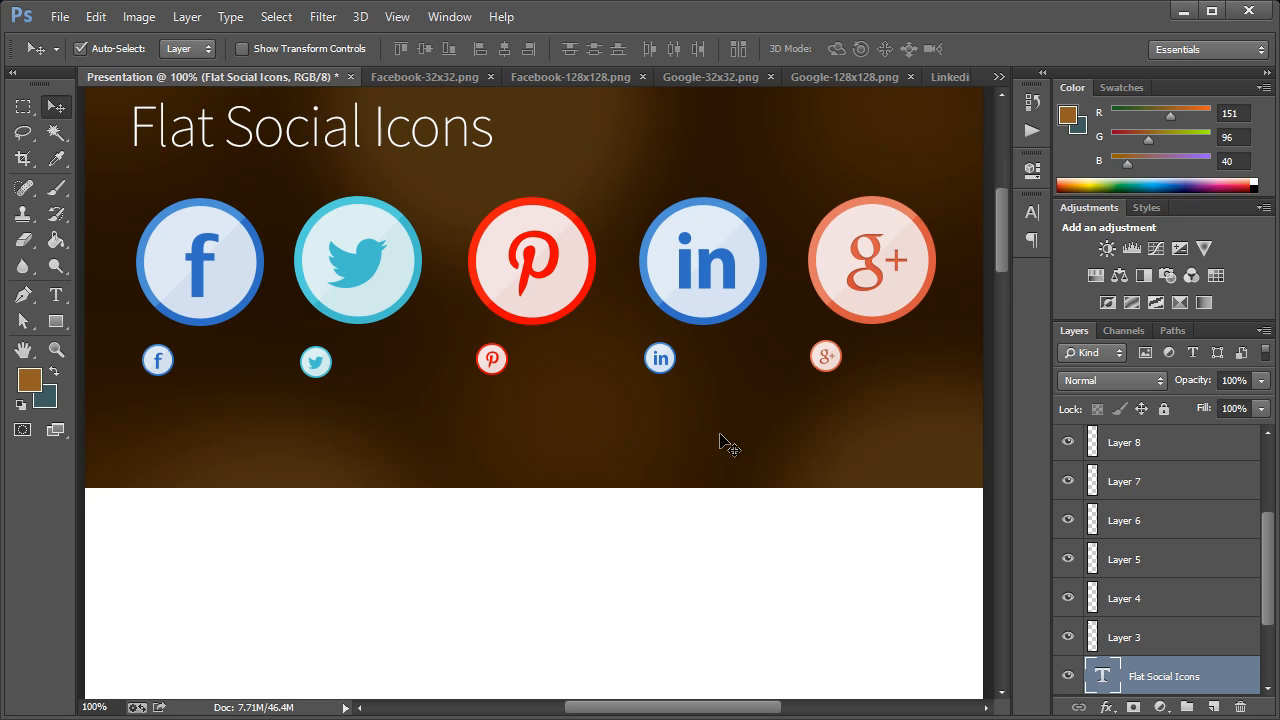
Duplicate the ten icon layers, Layer 3 to Layer 12, within the Presentation document
scroll(727, 447, up, 5)
scroll(727, 447, down, 3)
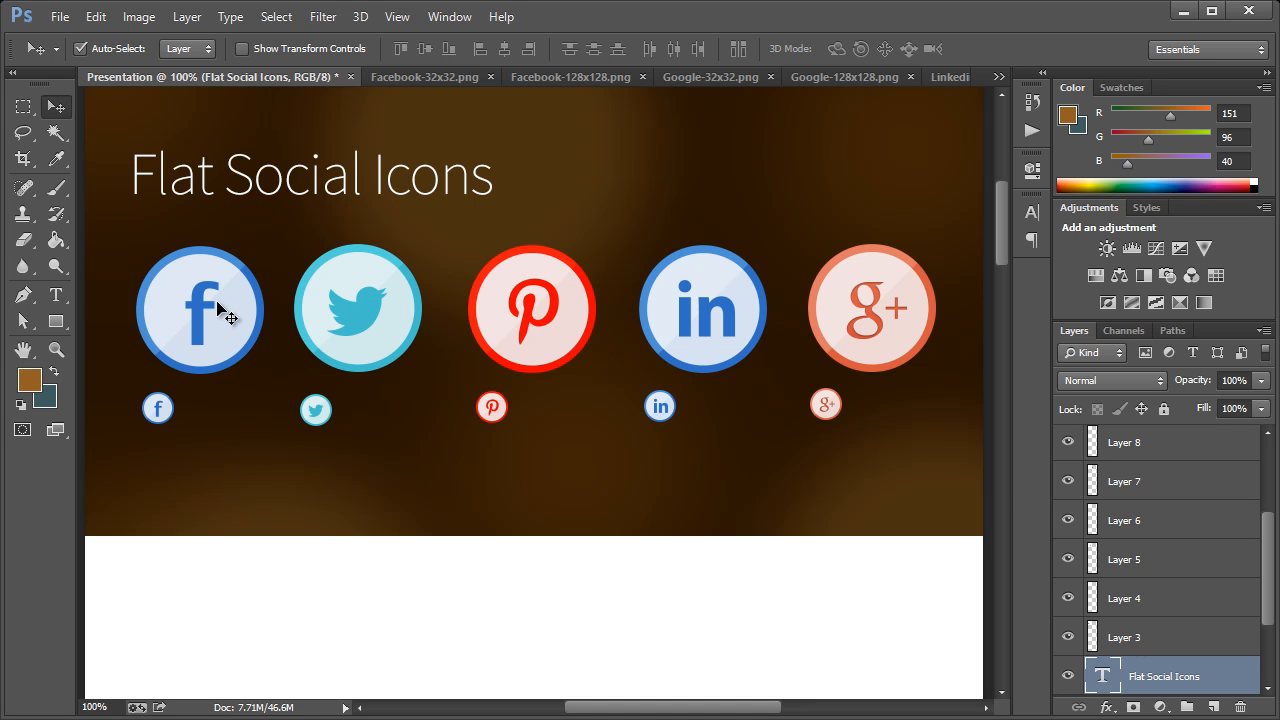
drag(108, 265, 868, 405)
drag(1270, 552, 1270, 640)
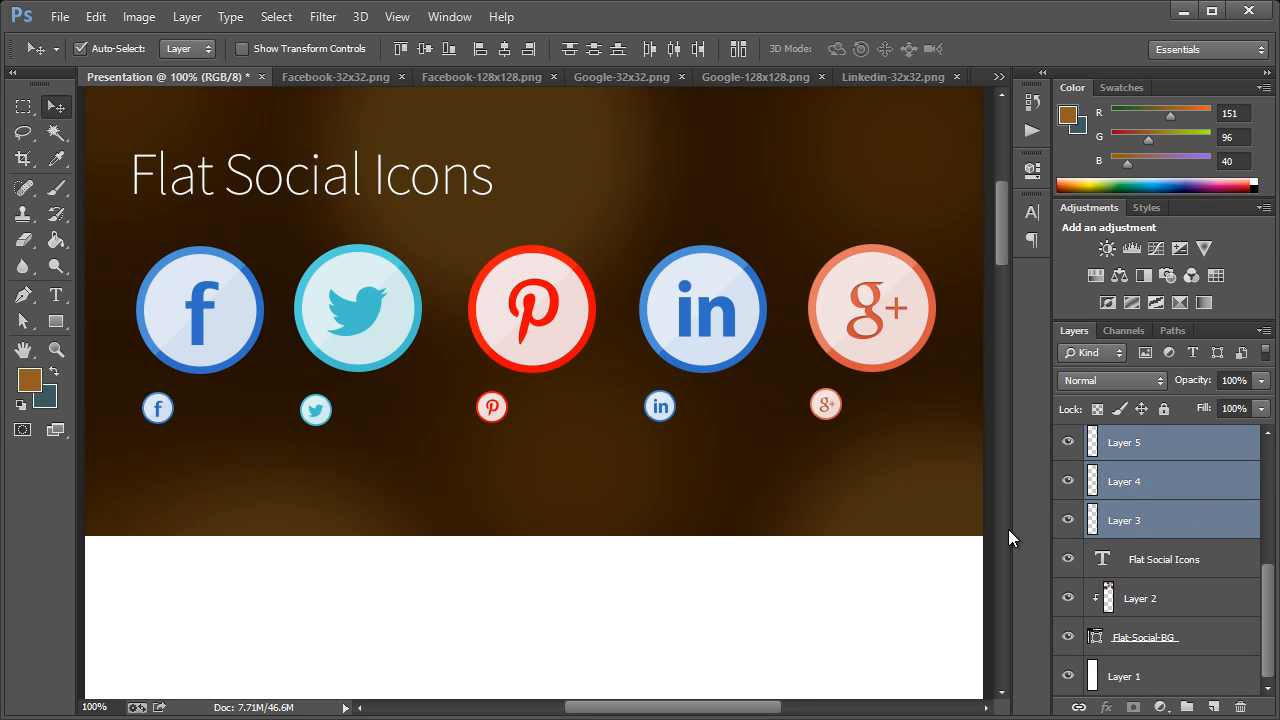
right_click(1130, 477)
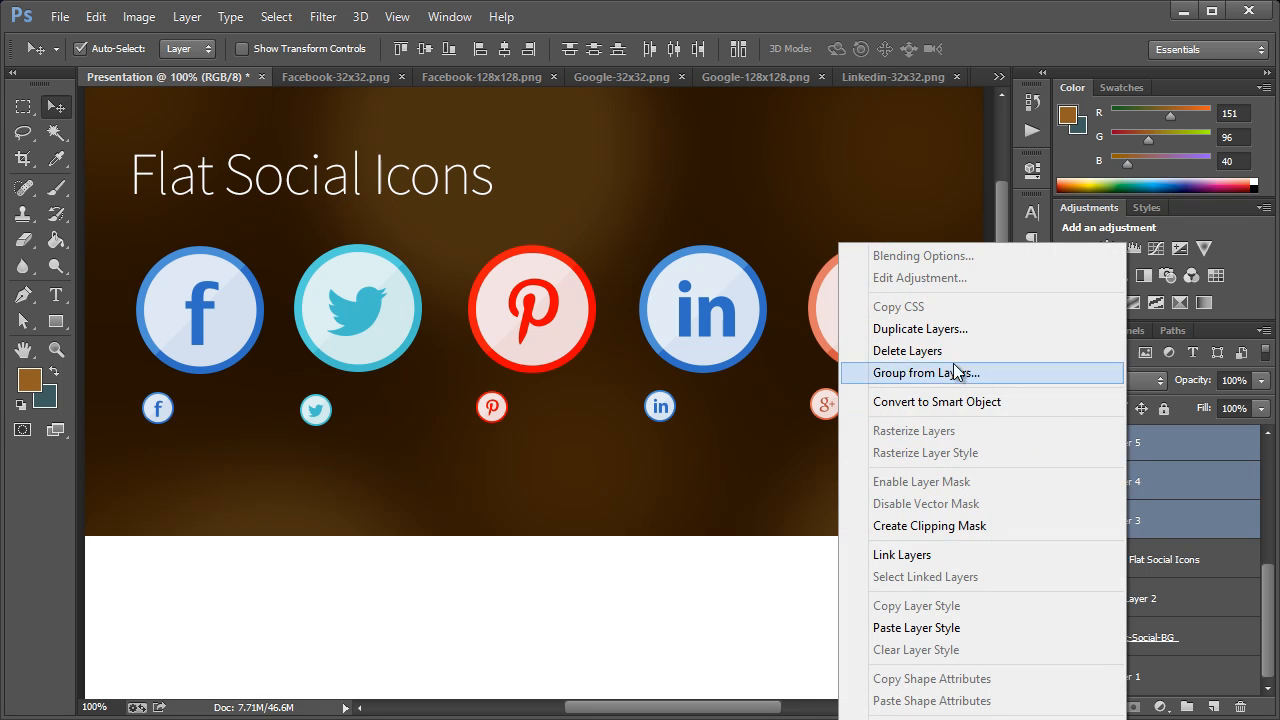
click(965, 334)
click(748, 374)
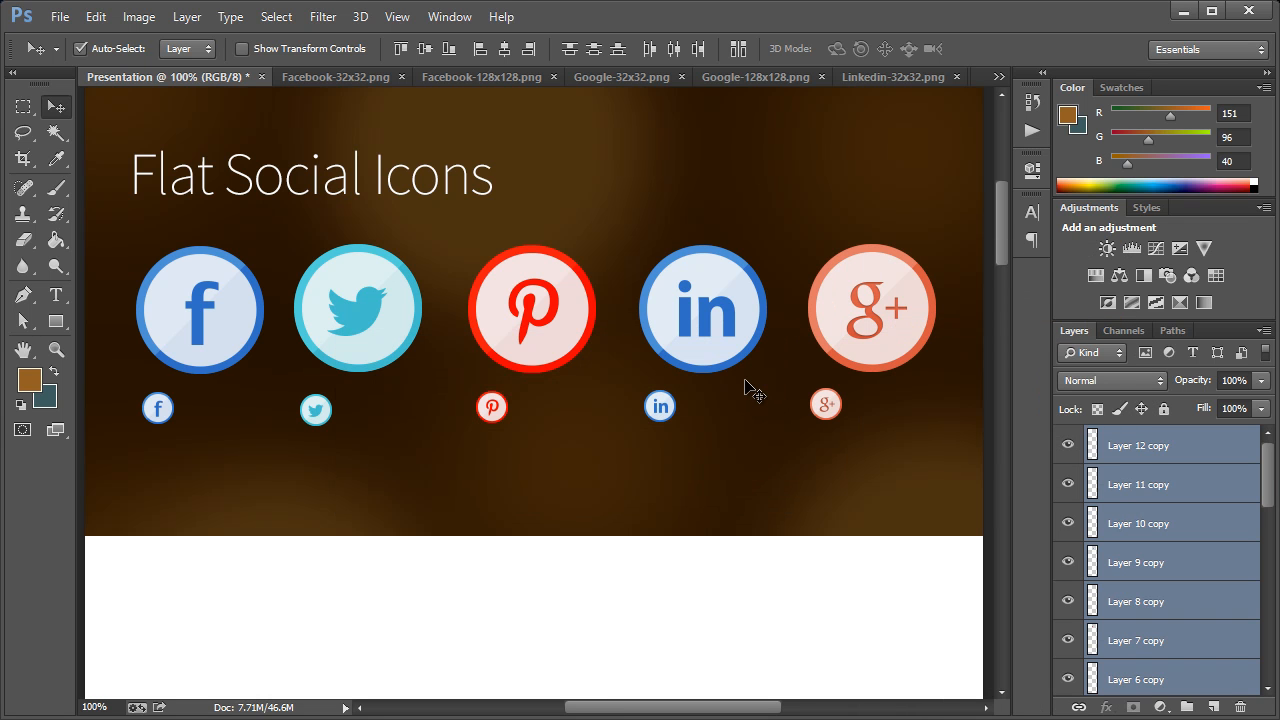
Group the duplicated icon layers and name the group Social Icons White BG
key(ctrl+g)
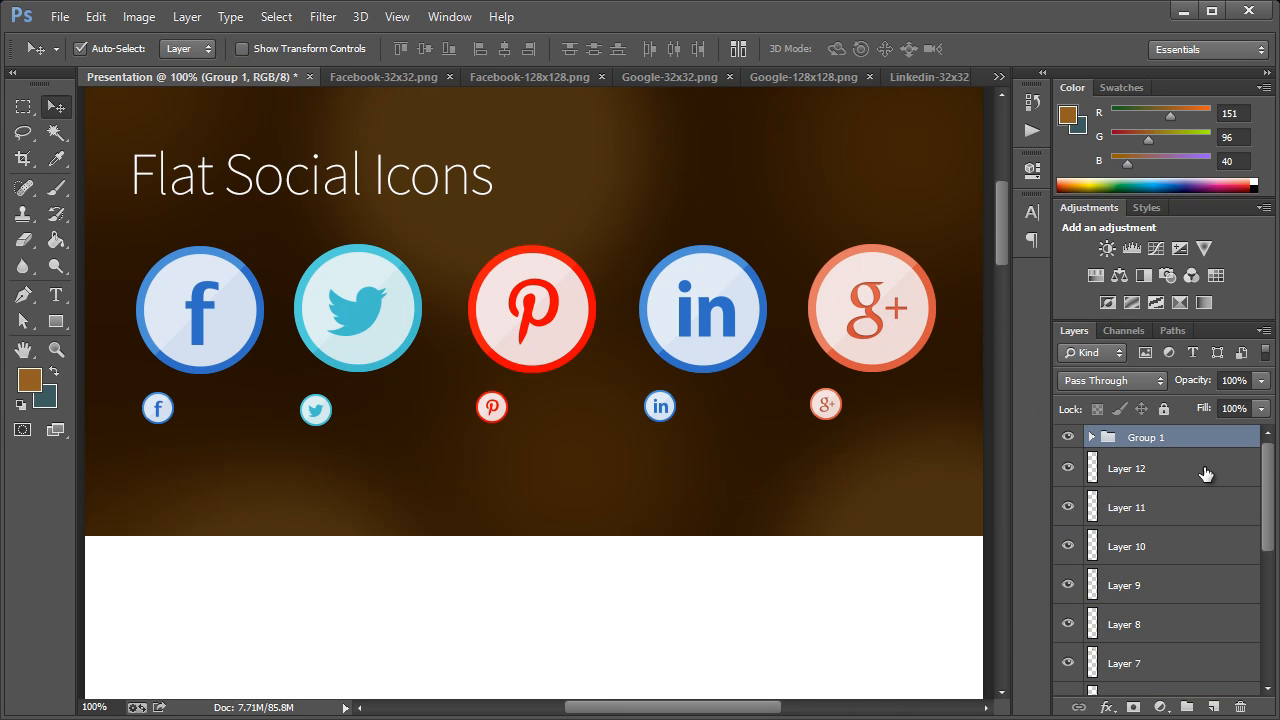
double_click(1156, 441)
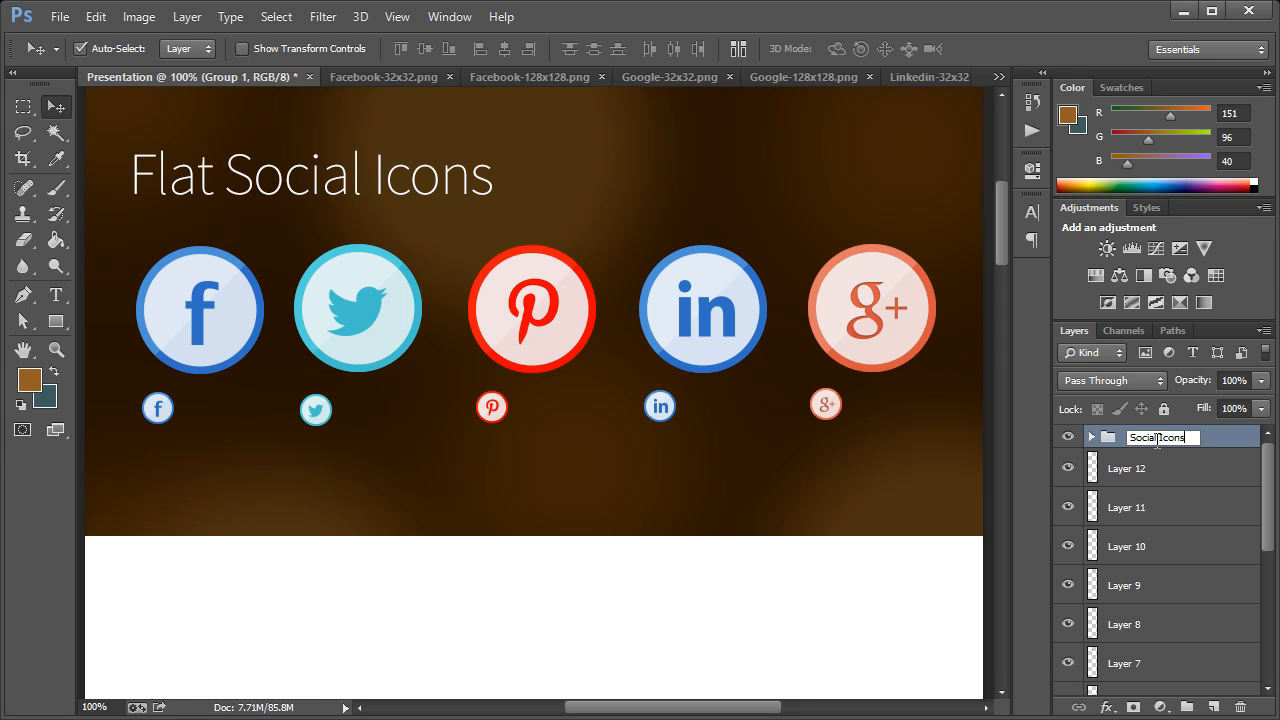
text(Social Icons White BG)
key(Return)
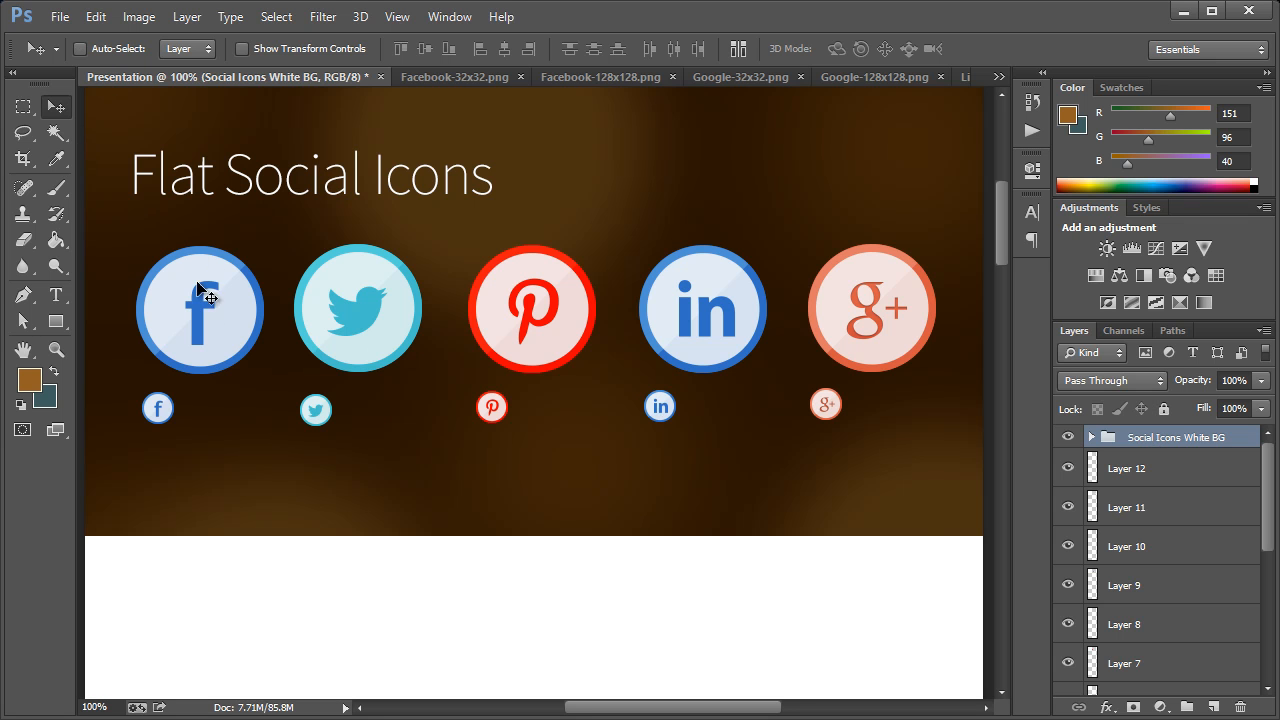
Move the Social Icons White BG group straight down onto the white area just below the brown header
drag(214, 337, 247, 610)
scroll(329, 500, down, 3)
drag(230, 478, 226, 541)
Examine the icon rows on the brown header and on the white area, and the empty space beneath them
scroll(266, 477, up, 5)
scroll(268, 480, down, 3)
scroll(268, 478, down, 5)
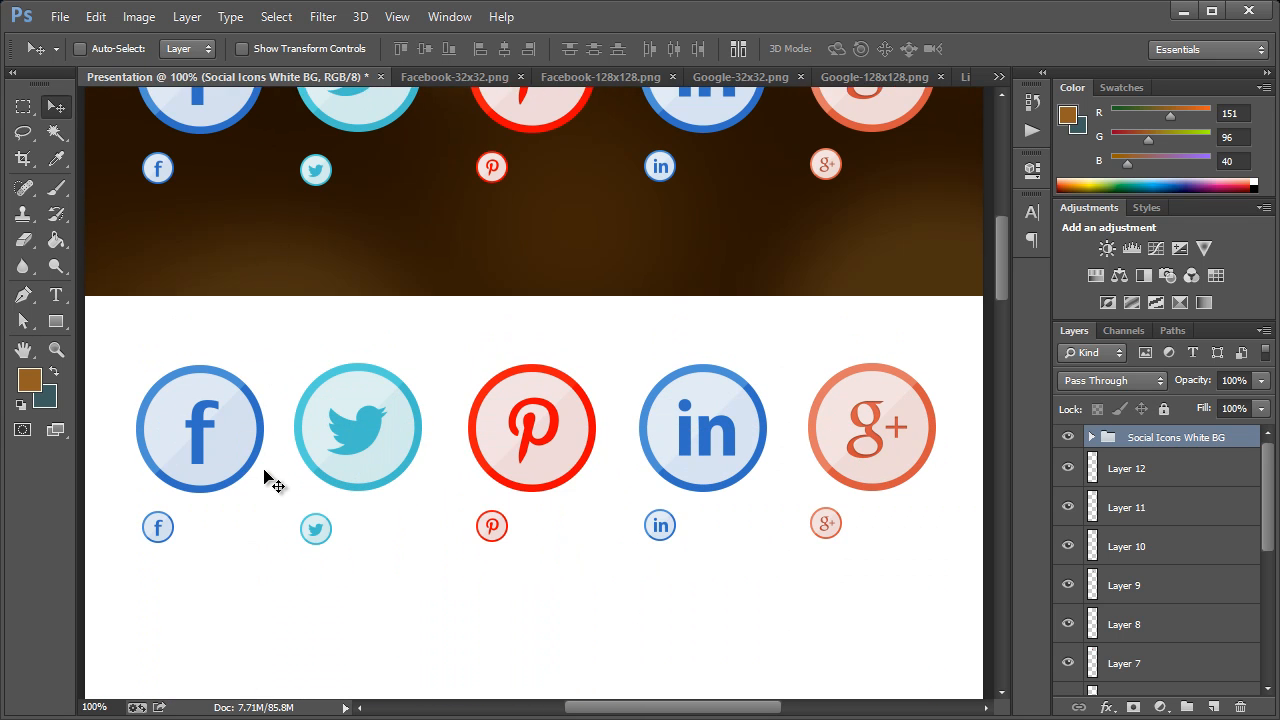
scroll(822, 447, up, 2)
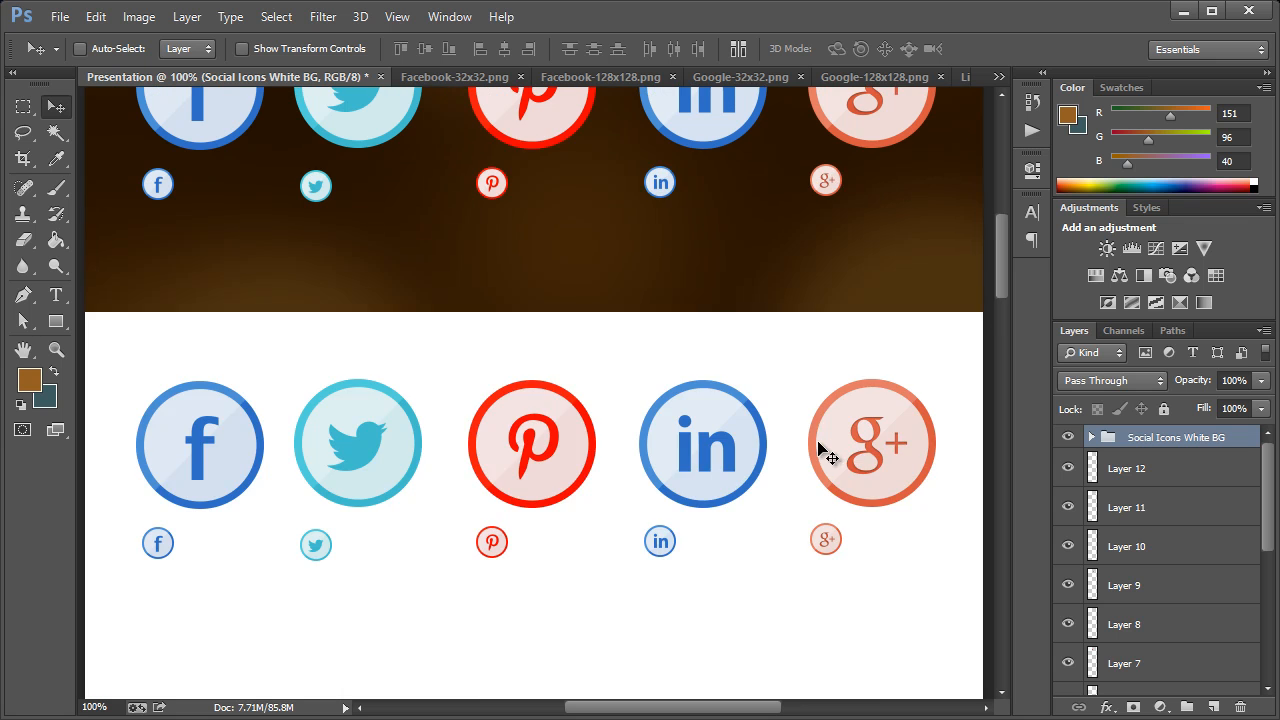
scroll(822, 450, up, 4)
scroll(822, 450, down, 2)
scroll(822, 450, up, 3)
scroll(822, 452, down, 2)
scroll(818, 452, down, 10)
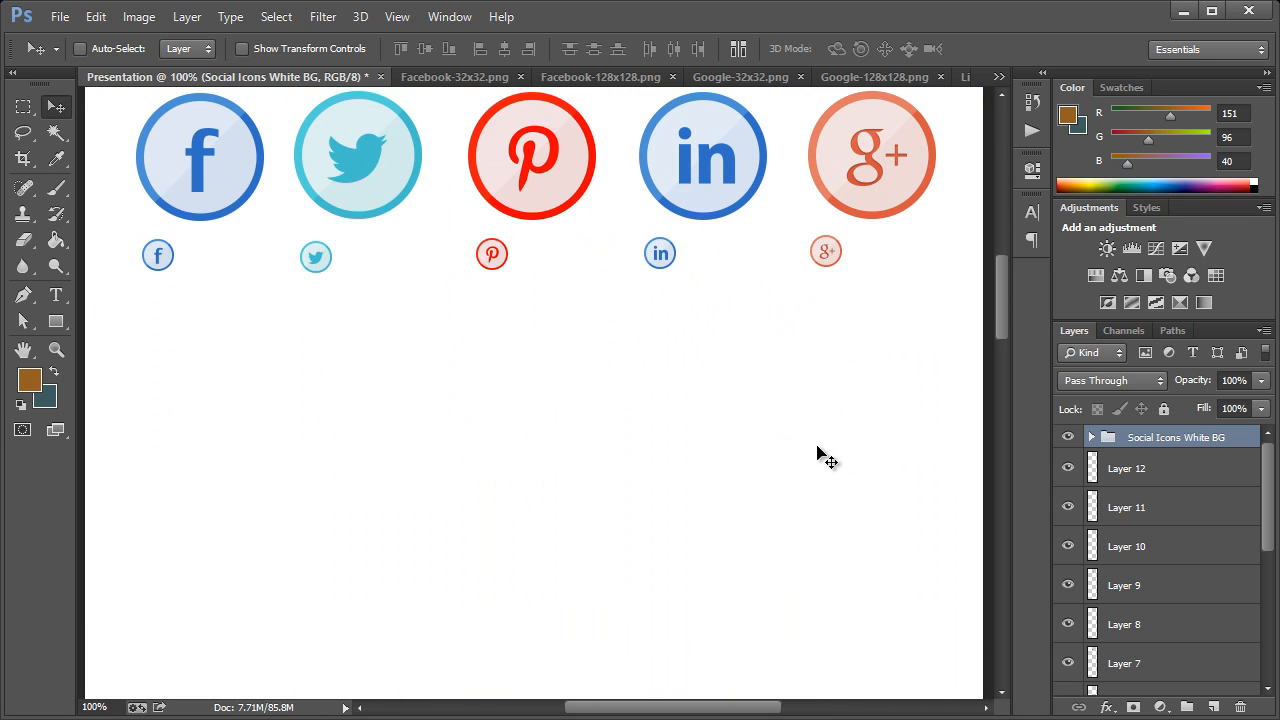
Close all the open social icon PNG documents, leaving only the Presentation document open
scroll(822, 452, down, 1)
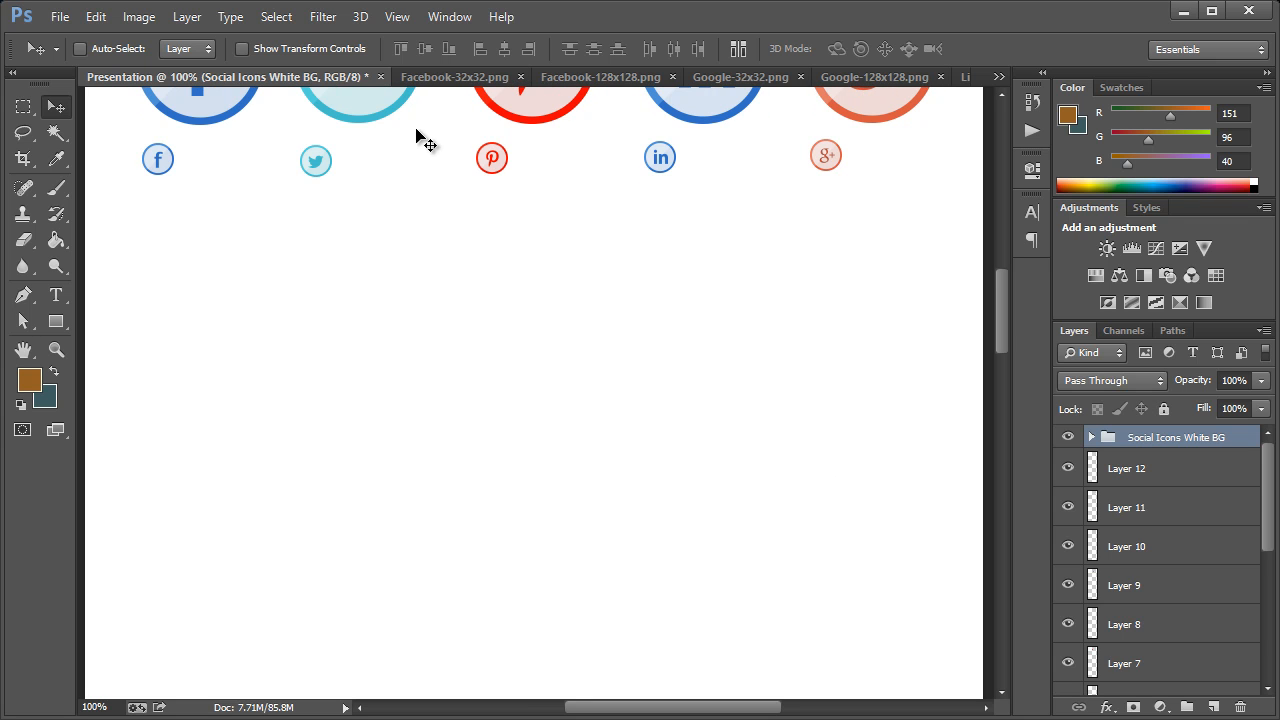
click(520, 78)
click(510, 78)
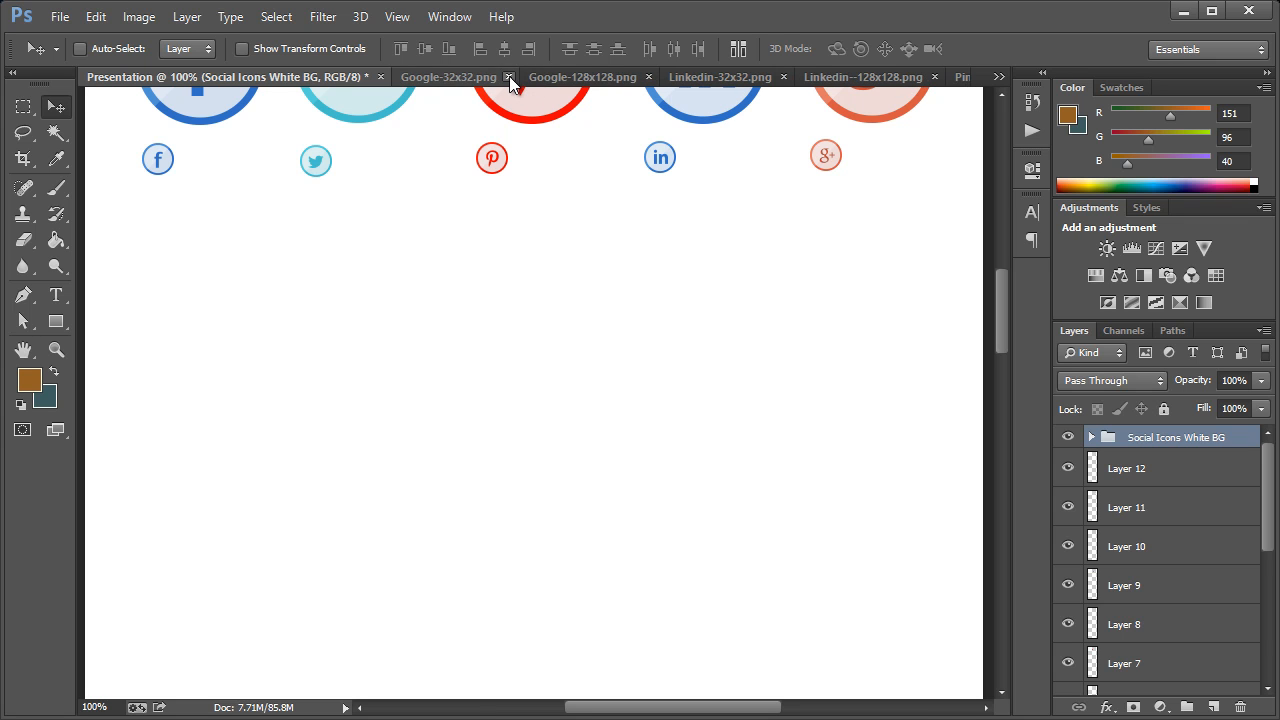
click(509, 77)
click(517, 76)
click(517, 76)
click(531, 77)
click(527, 78)
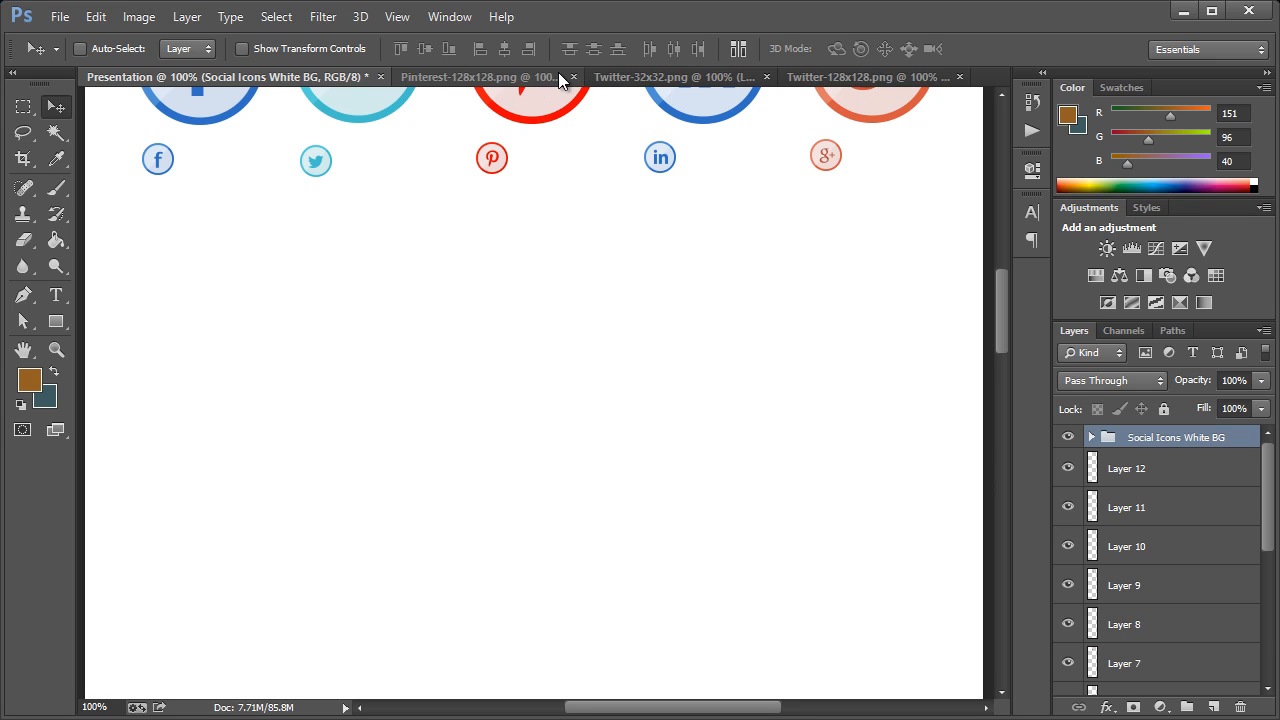
click(572, 77)
click(645, 77)
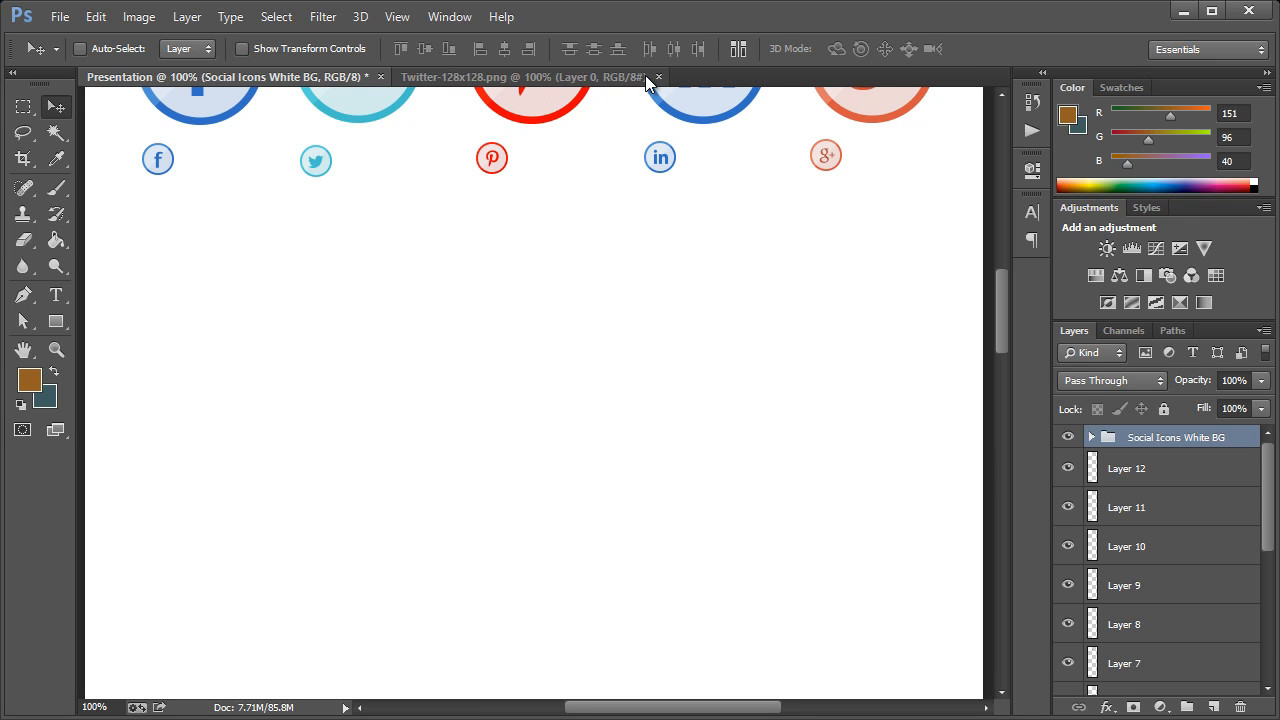
scroll(463, 177, up, 4)
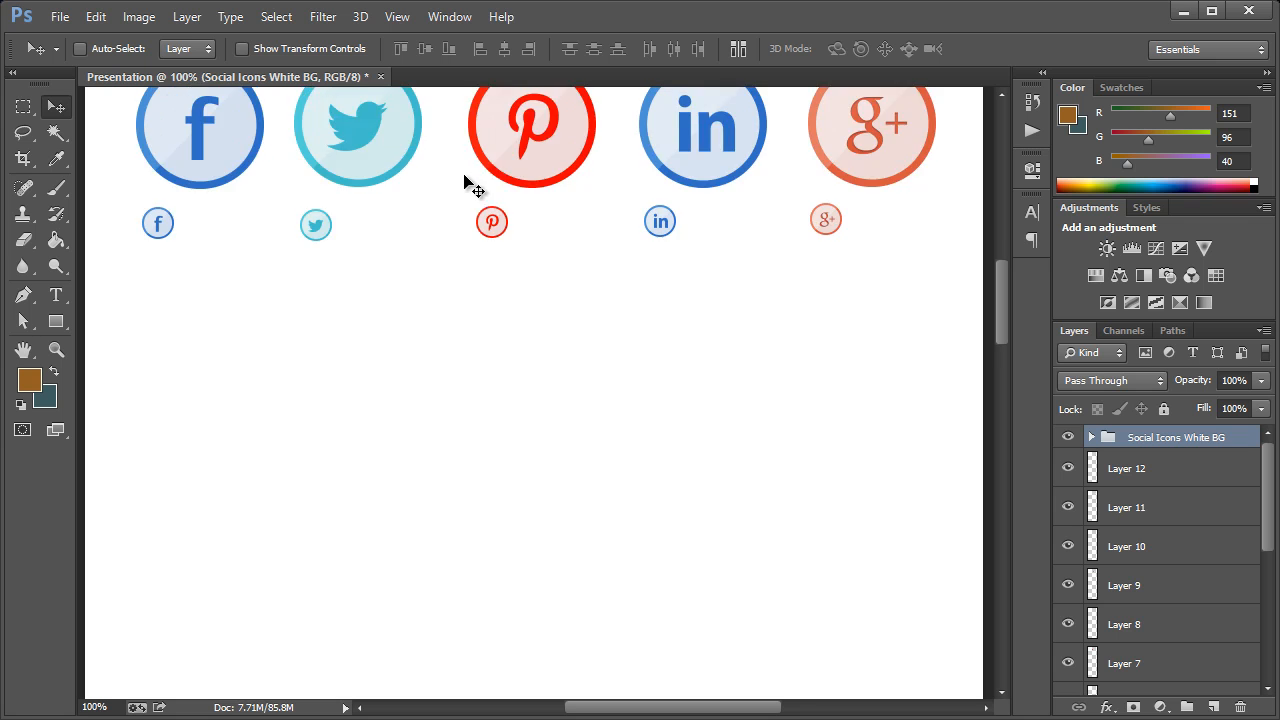
scroll(356, 210, up, 12)
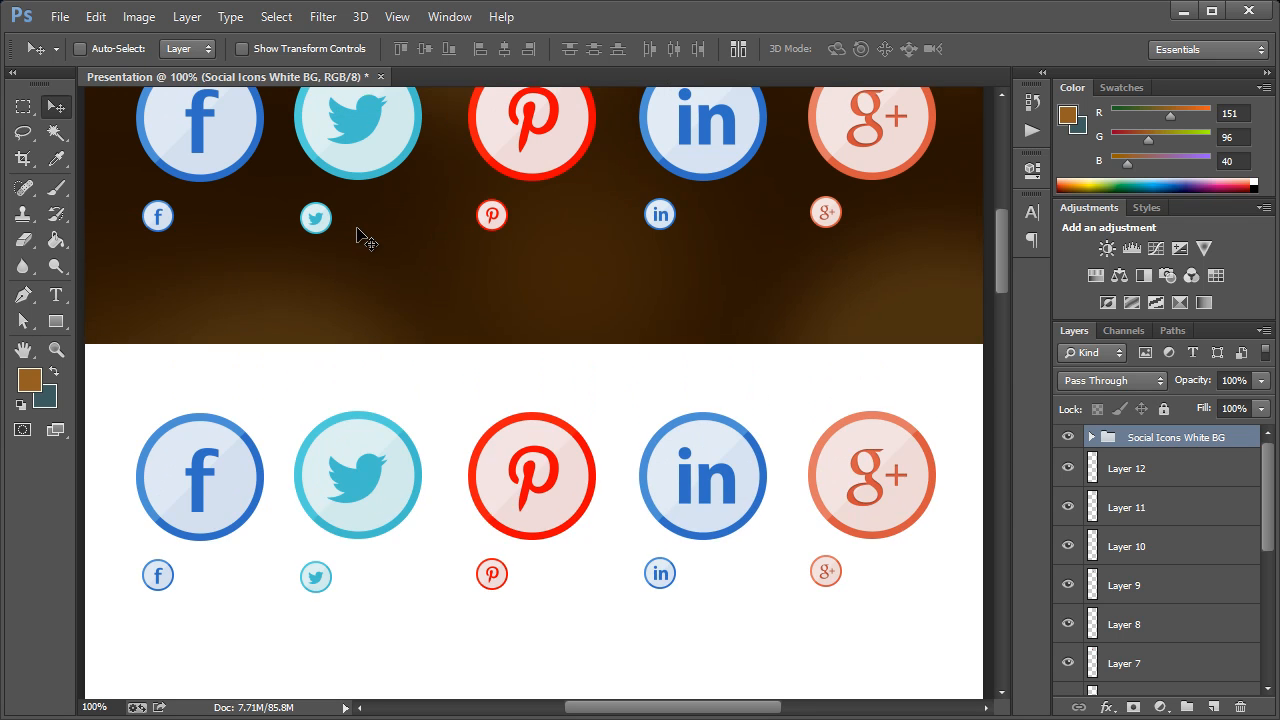
scroll(356, 210, down, 6)
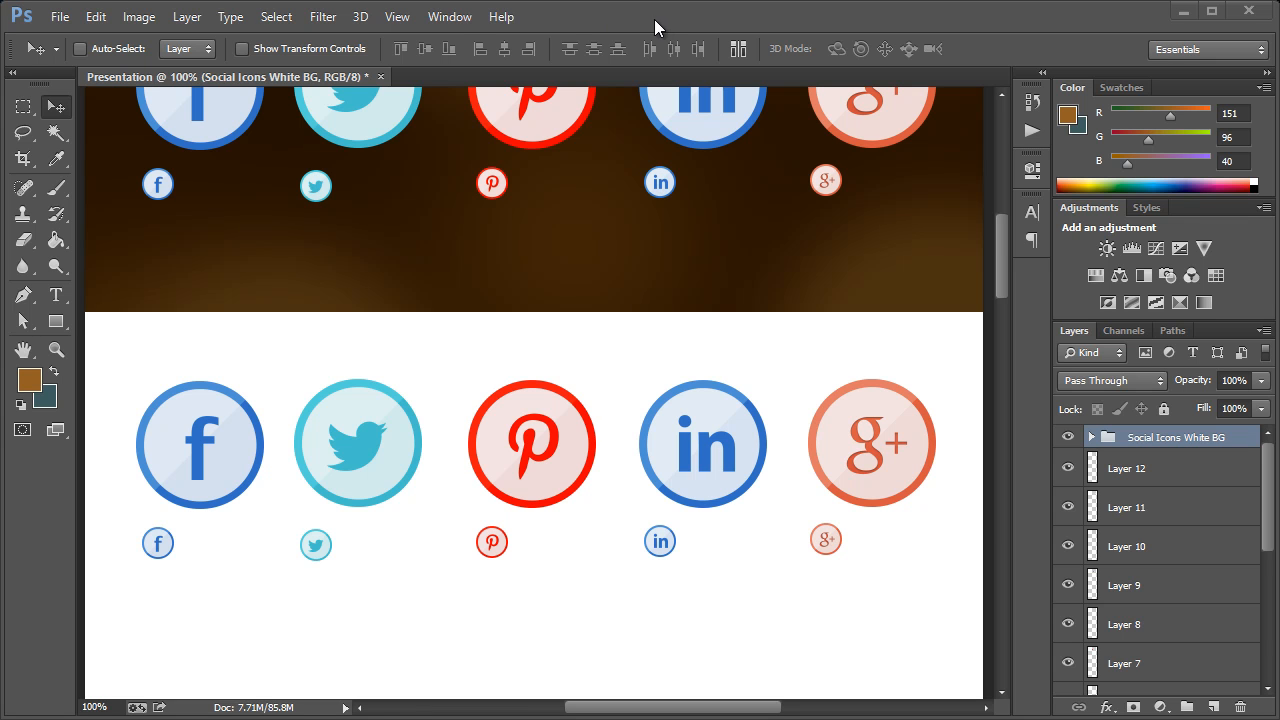
scroll(660, 457, down, 7)
scroll(660, 457, down, 1)
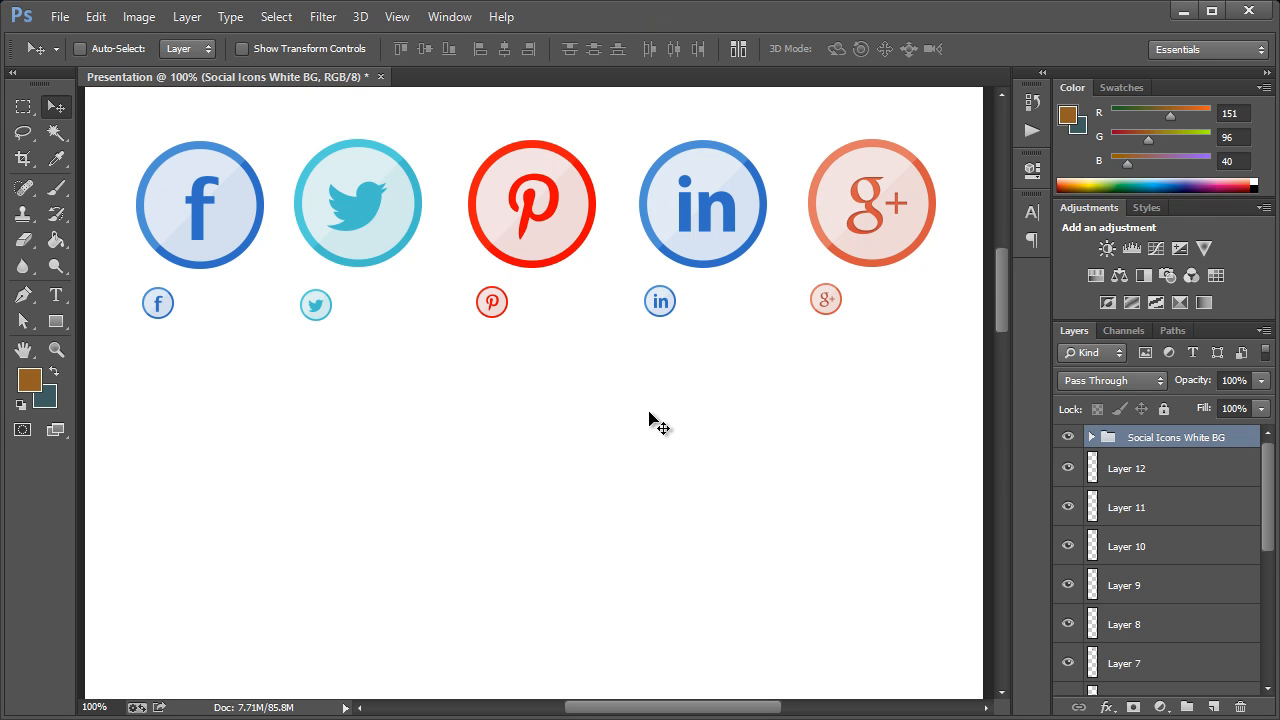
scroll(534, 392, down, 3)
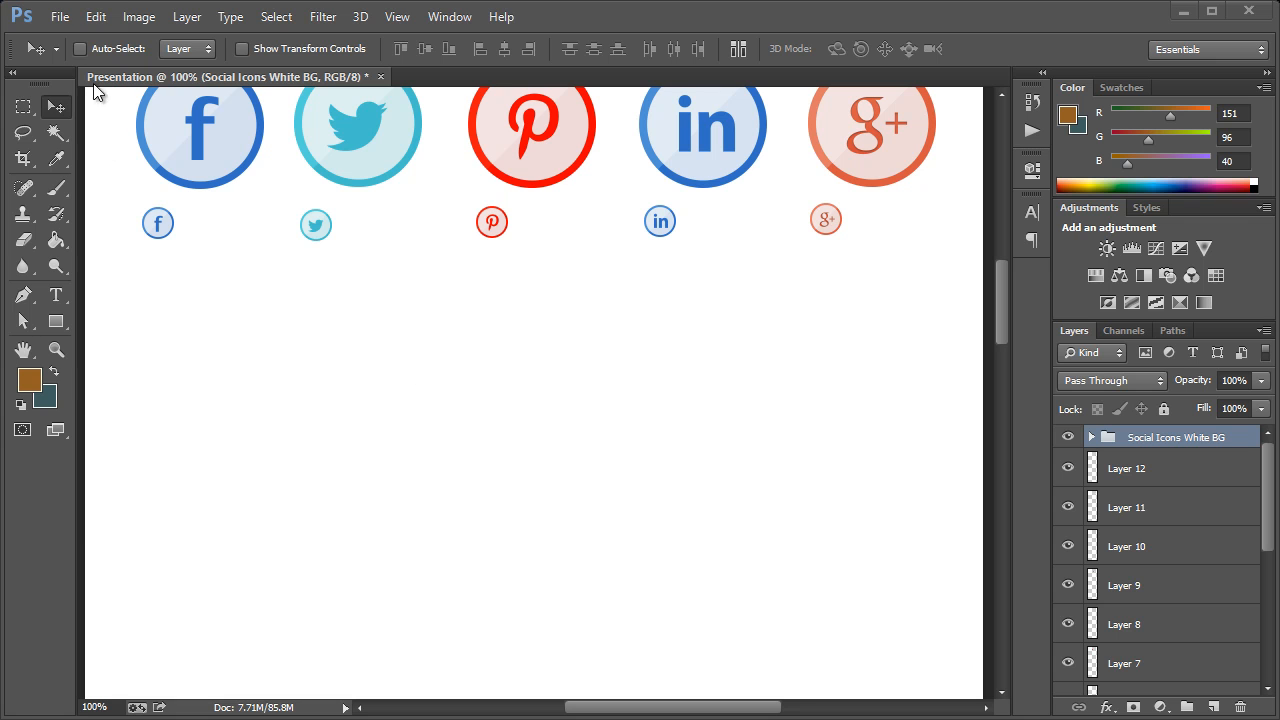
Open the Bulb, Calendar, Camera, Clip and Mail PNG files in both 32 and 128 sizes from the Project folder
click(60, 17)
click(75, 57)
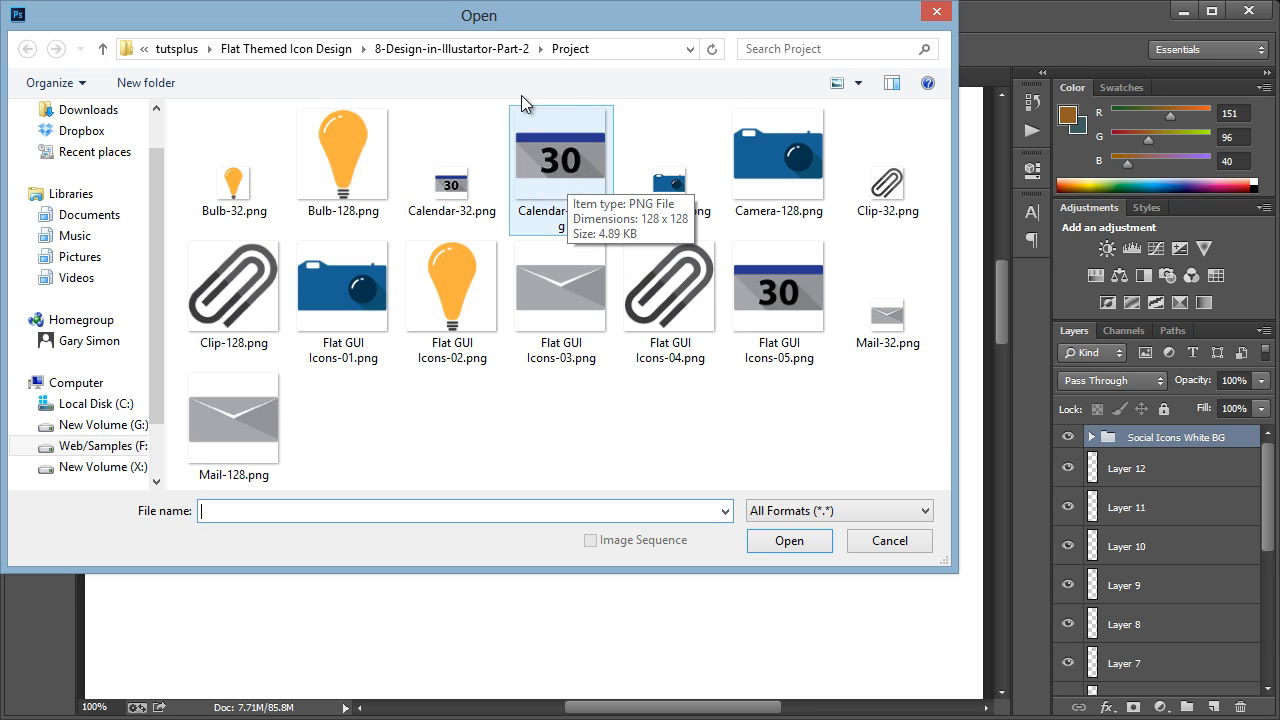
drag(506, 22, 585, 99)
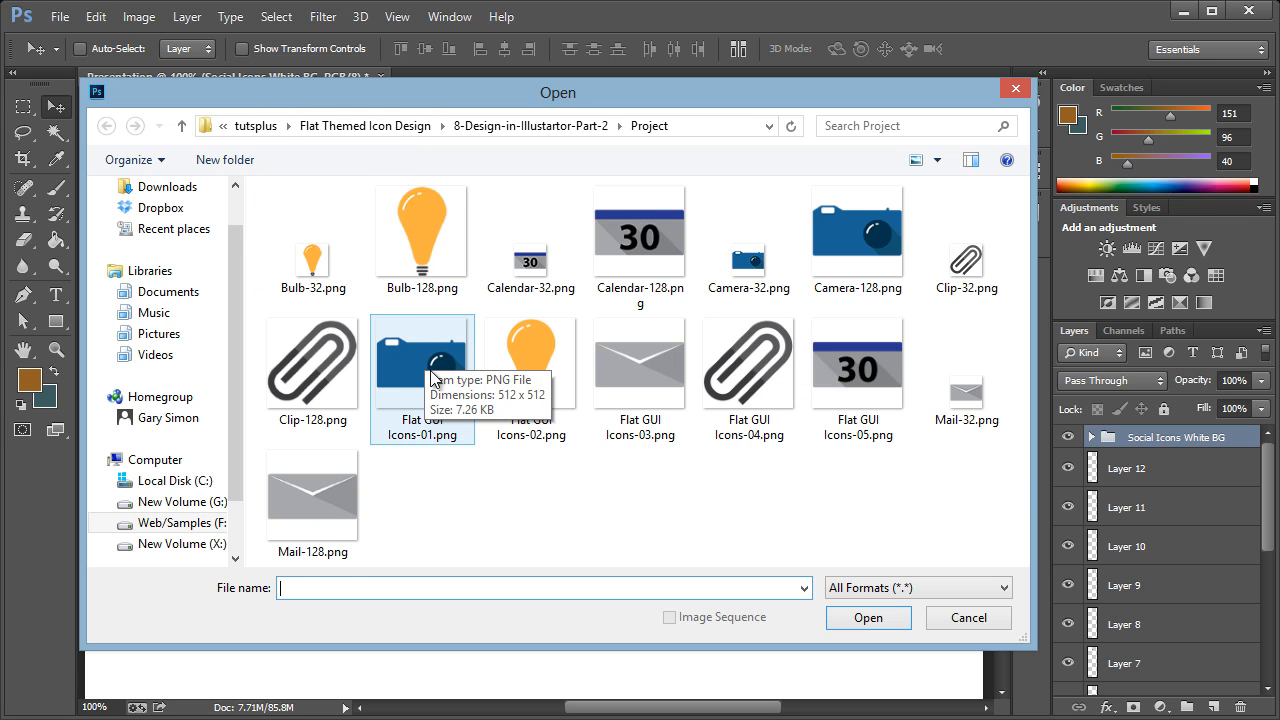
click(445, 240)
ctrl+click(330, 250)
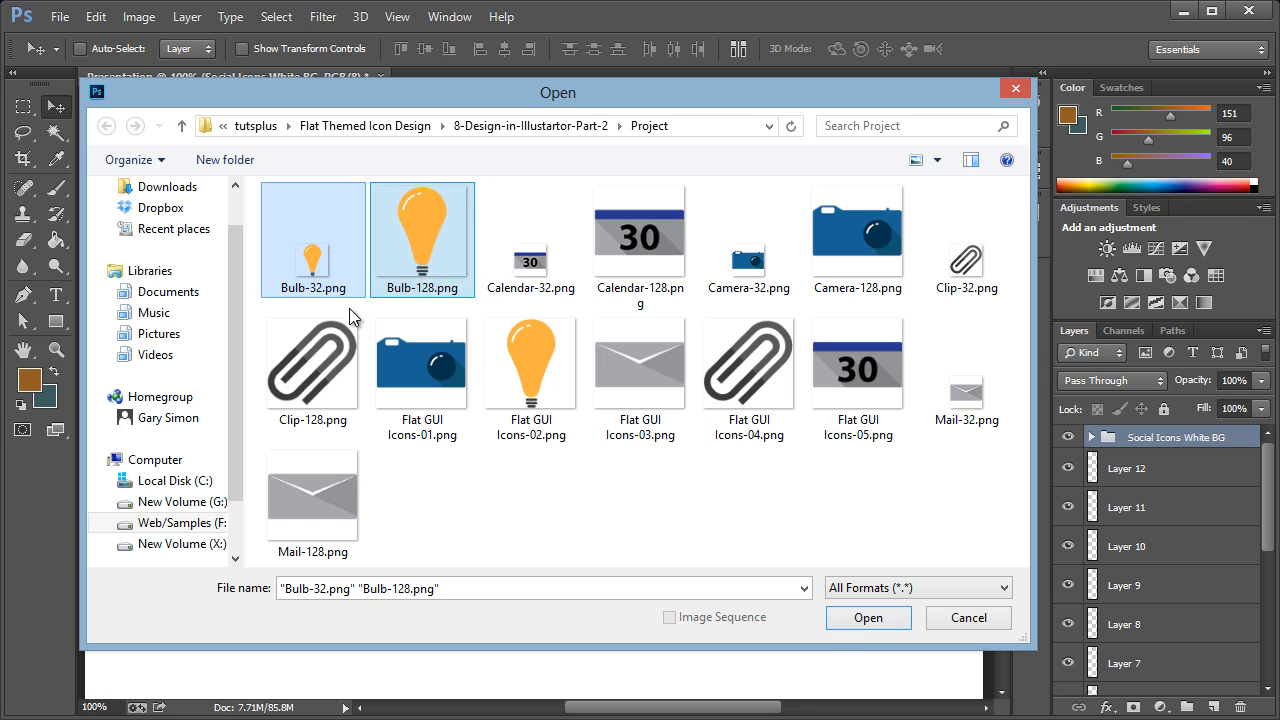
ctrl+click(530, 255)
ctrl+click(820, 249)
ctrl+click(768, 253)
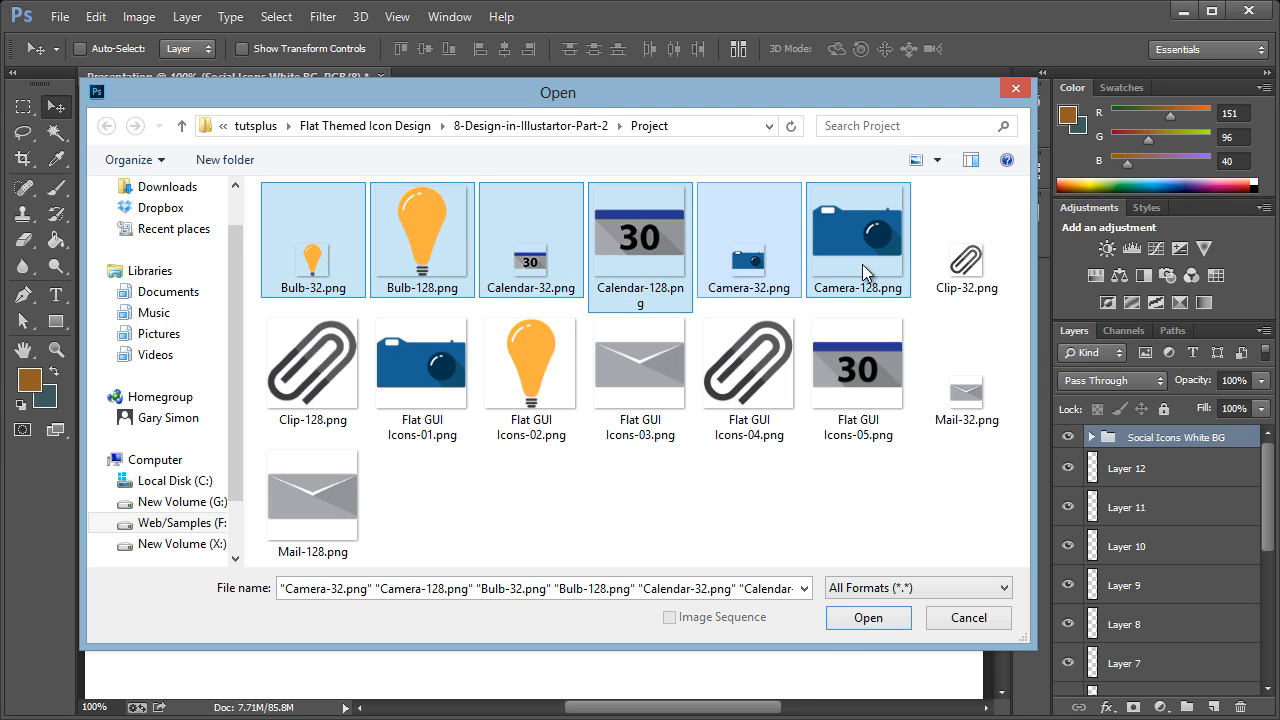
ctrl+click(965, 268)
ctrl+click(359, 378)
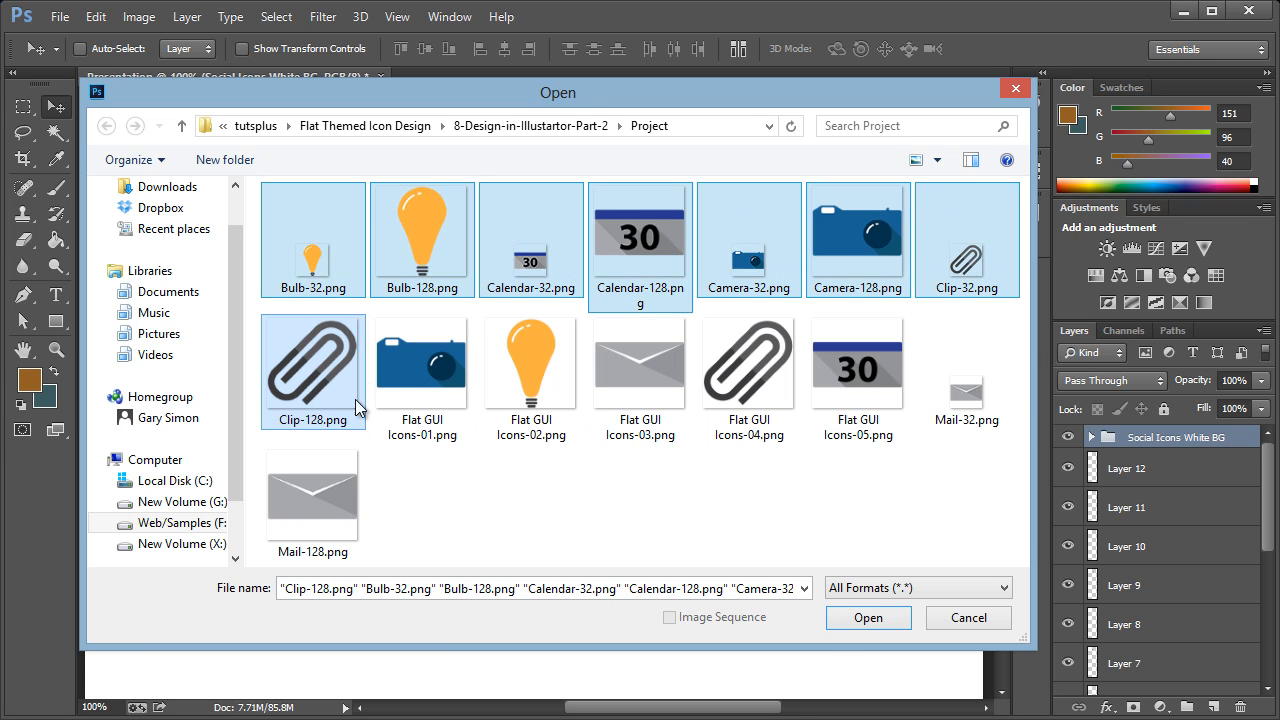
ctrl+click(963, 395)
ctrl+click(313, 500)
click(868, 618)
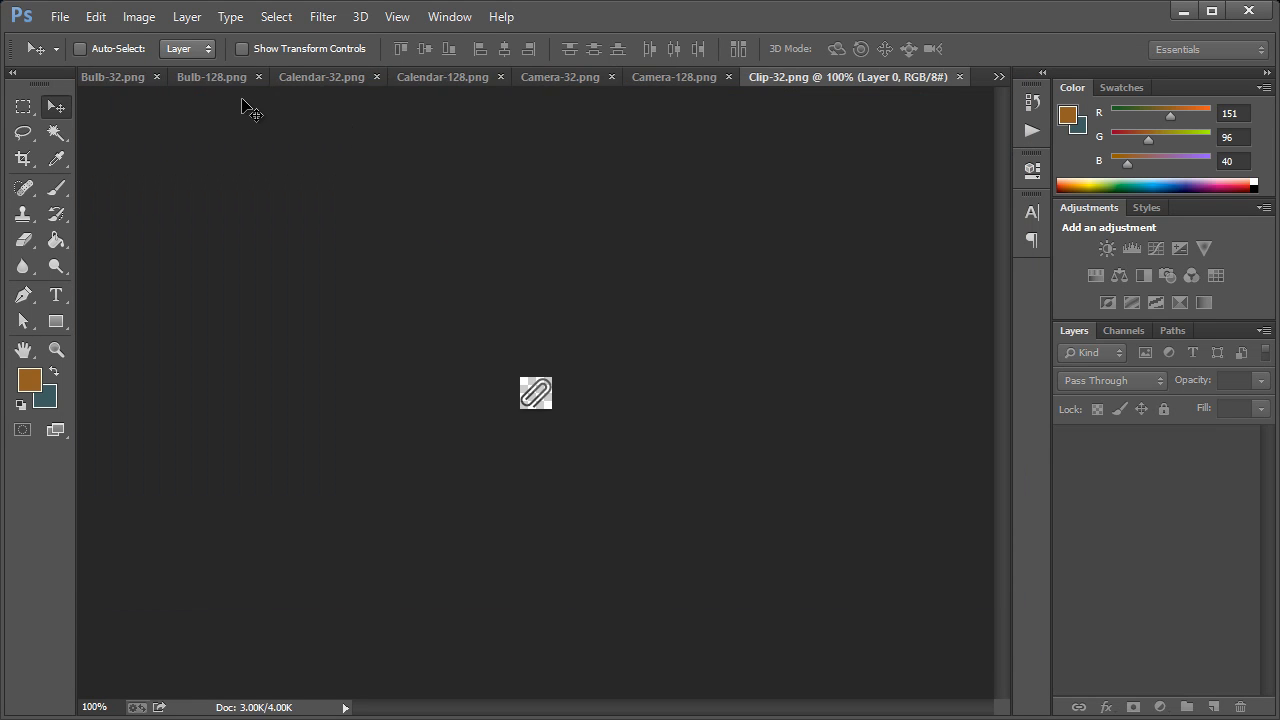
Copy the Camera-128.png icon into the Presentation document and place it on the white area below the Facebook icons
click(996, 77)
click(1037, 86)
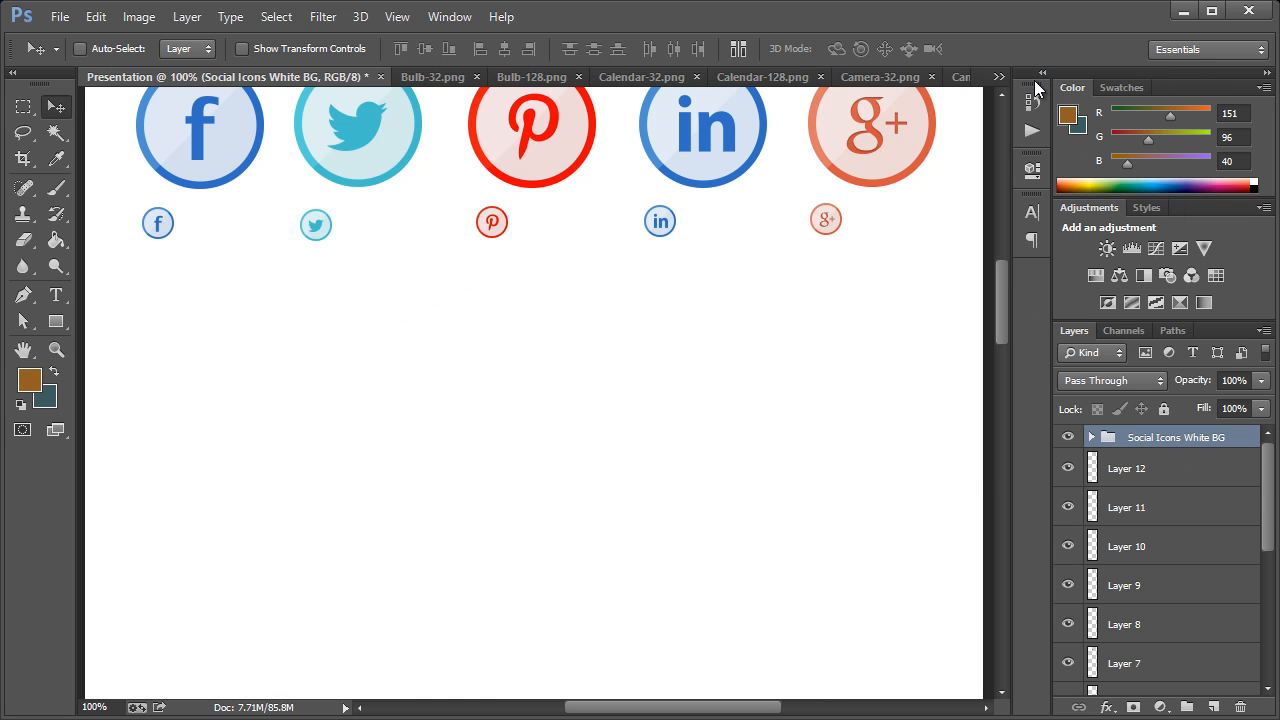
click(998, 77)
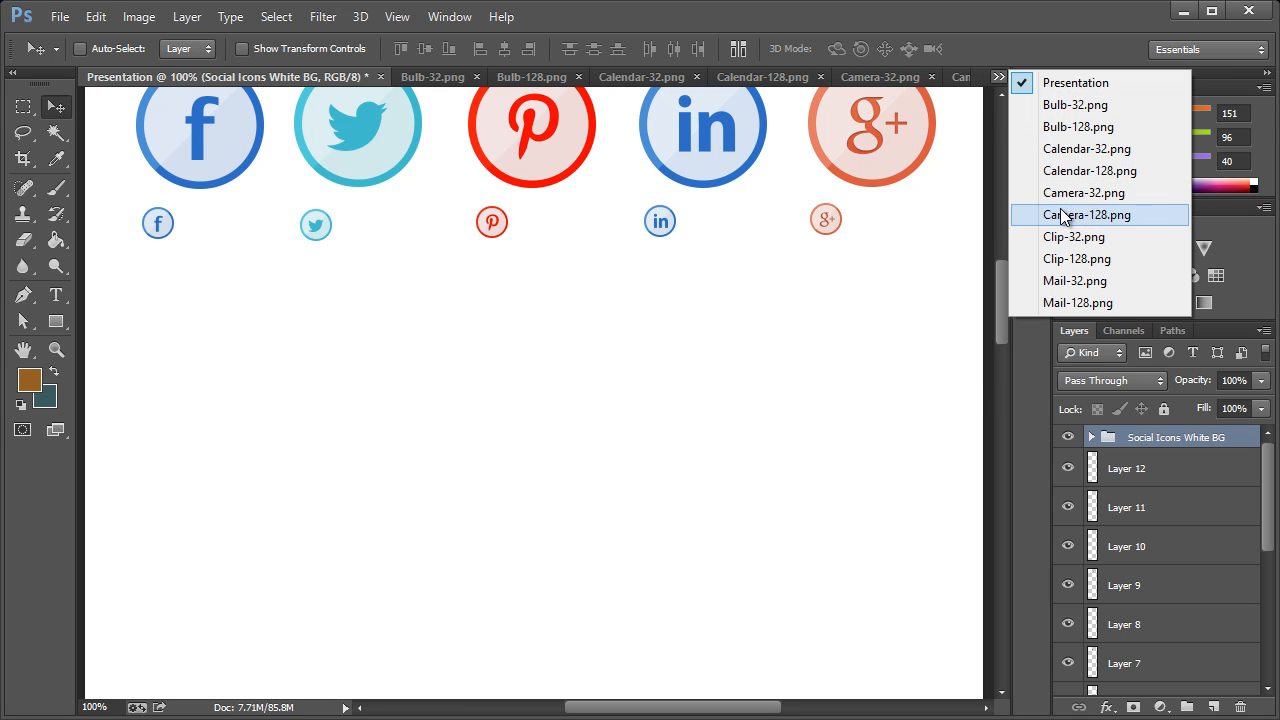
click(1065, 214)
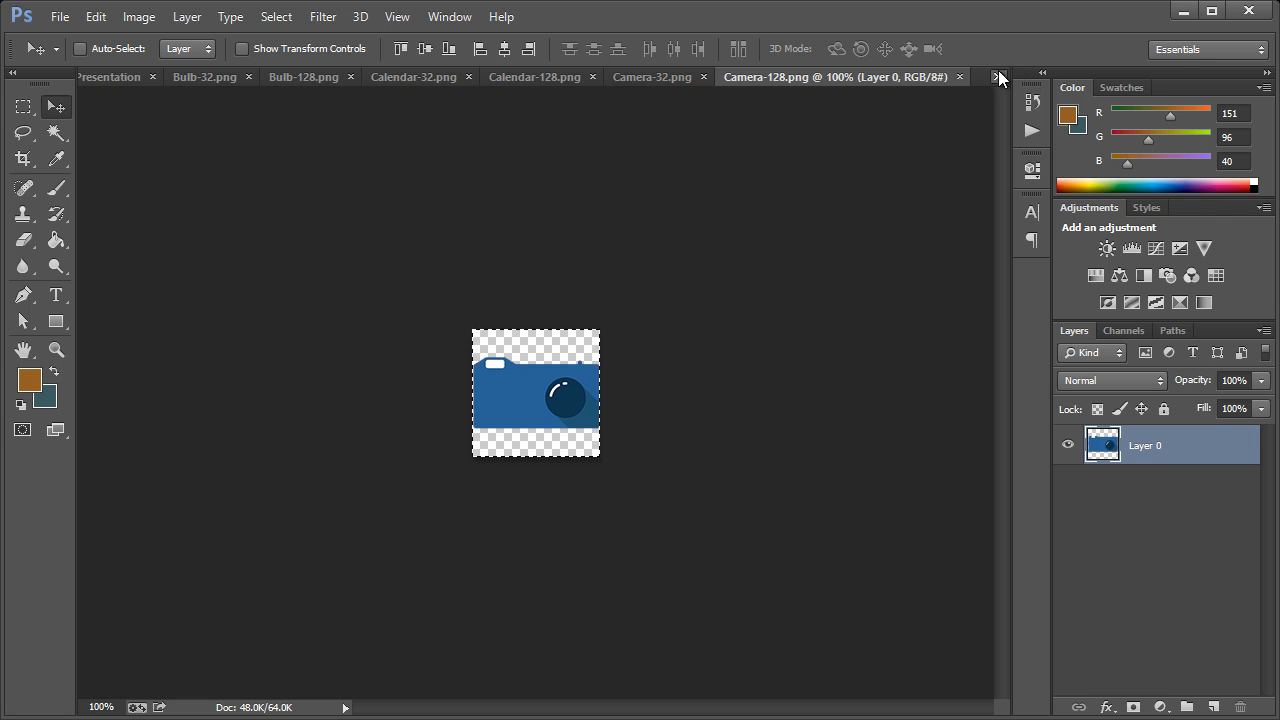
click(998, 73)
click(1028, 83)
key(ctrl+v)
drag(528, 396, 134, 440)
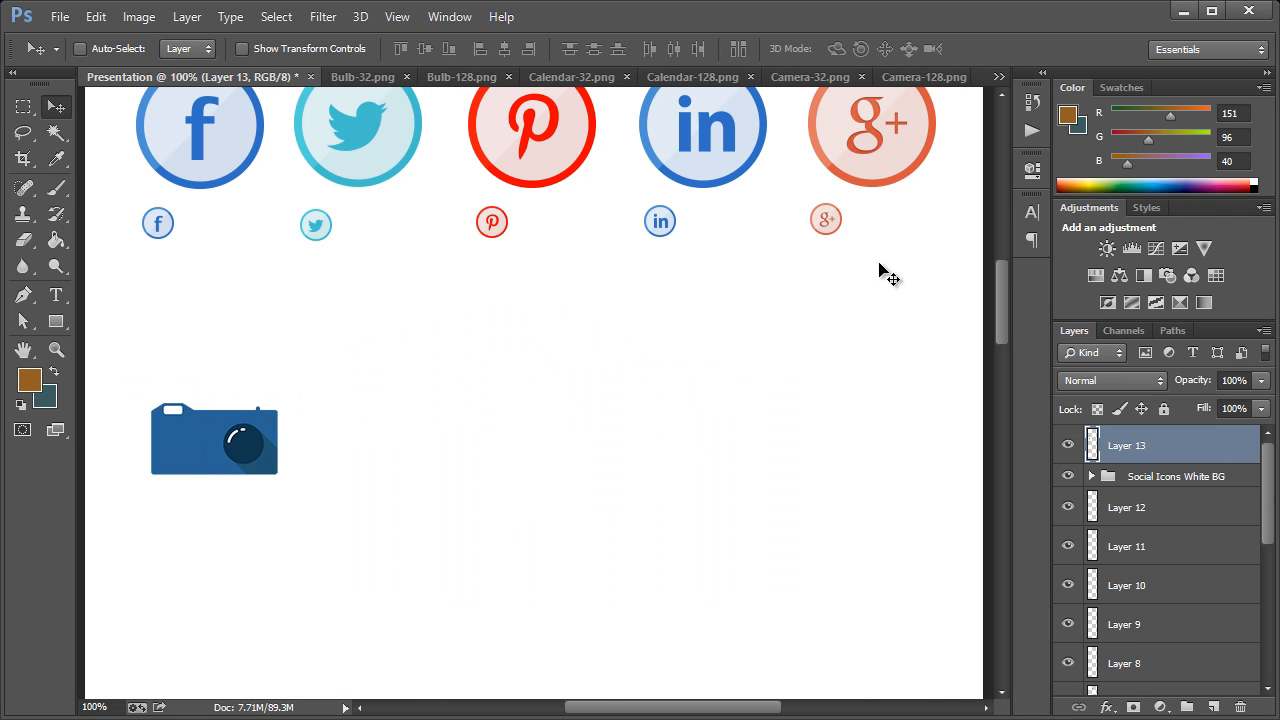
drag(265, 445, 265, 473)
Add a new layer directly above the Social Icons White BG group, beneath the camera layer
click(1166, 480)
key(ctrl+shift+n)
key(Return)
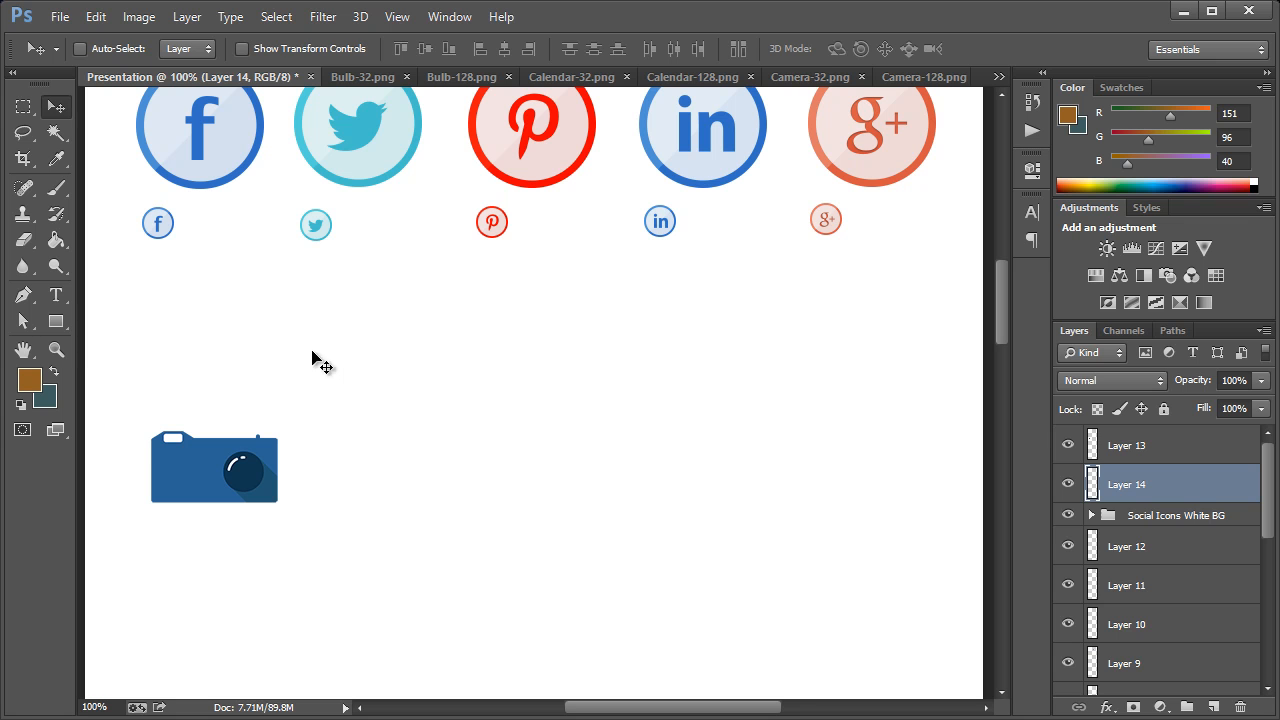
Draw a full-width rectangle about 906 × 457 px behind the camera icon, filled with dark slate #2c333a
click(56, 321)
click(30, 379)
drag(1030, 398, 1030, 404)
mouse_move(969, 451)
mouse_down()
mouse_move(991, 457)
mouse_move(808, 493)
mouse_up()
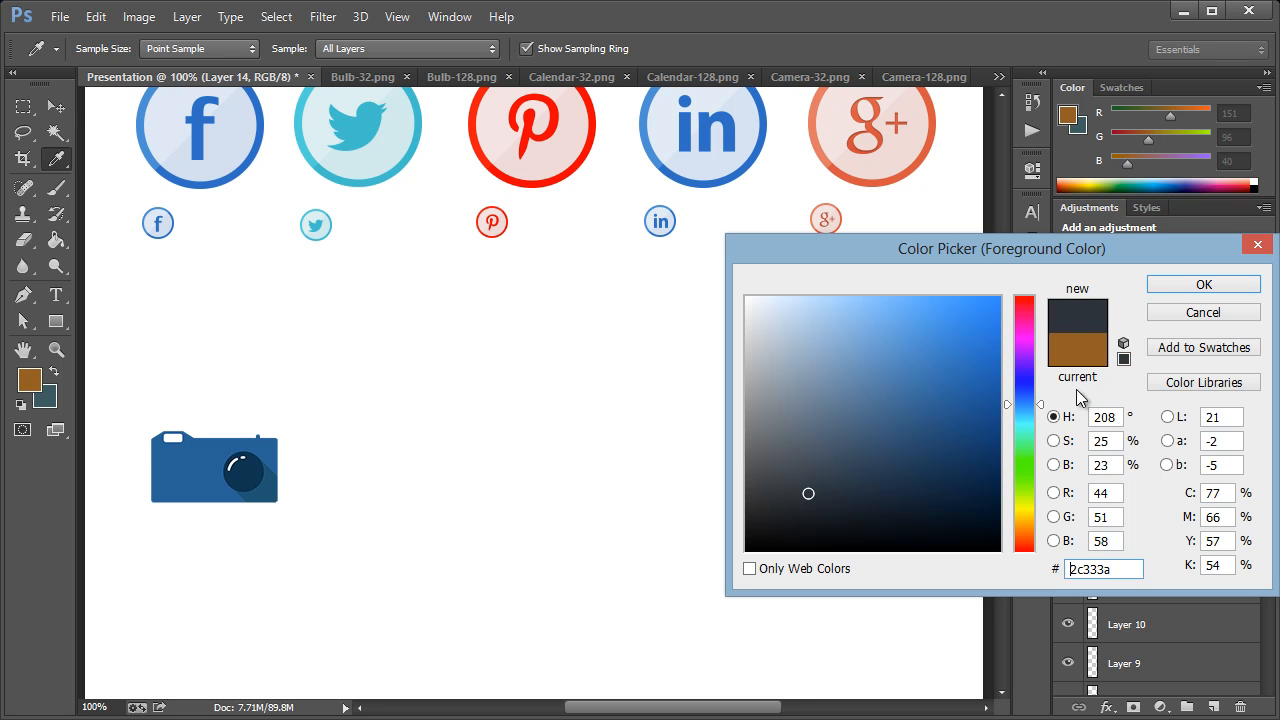
click(1190, 285)
drag(85, 322, 988, 623)
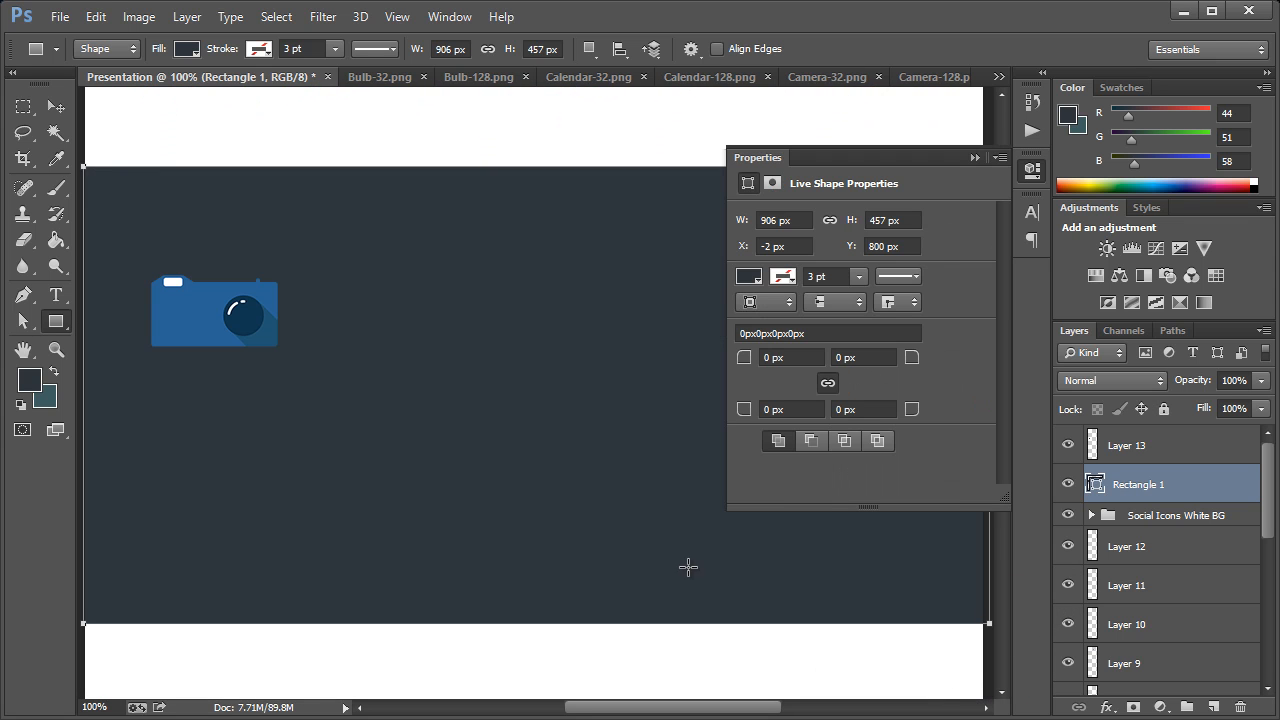
key(ctrl+h)
click(1033, 170)
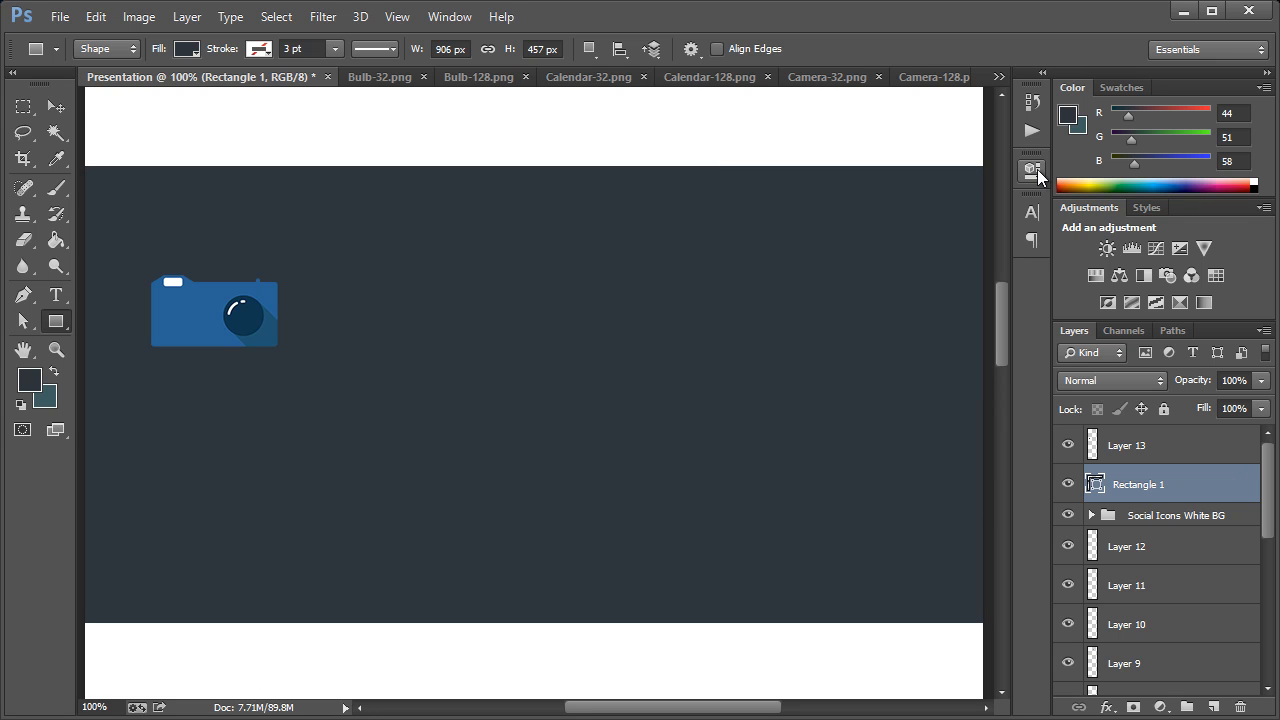
click(56, 106)
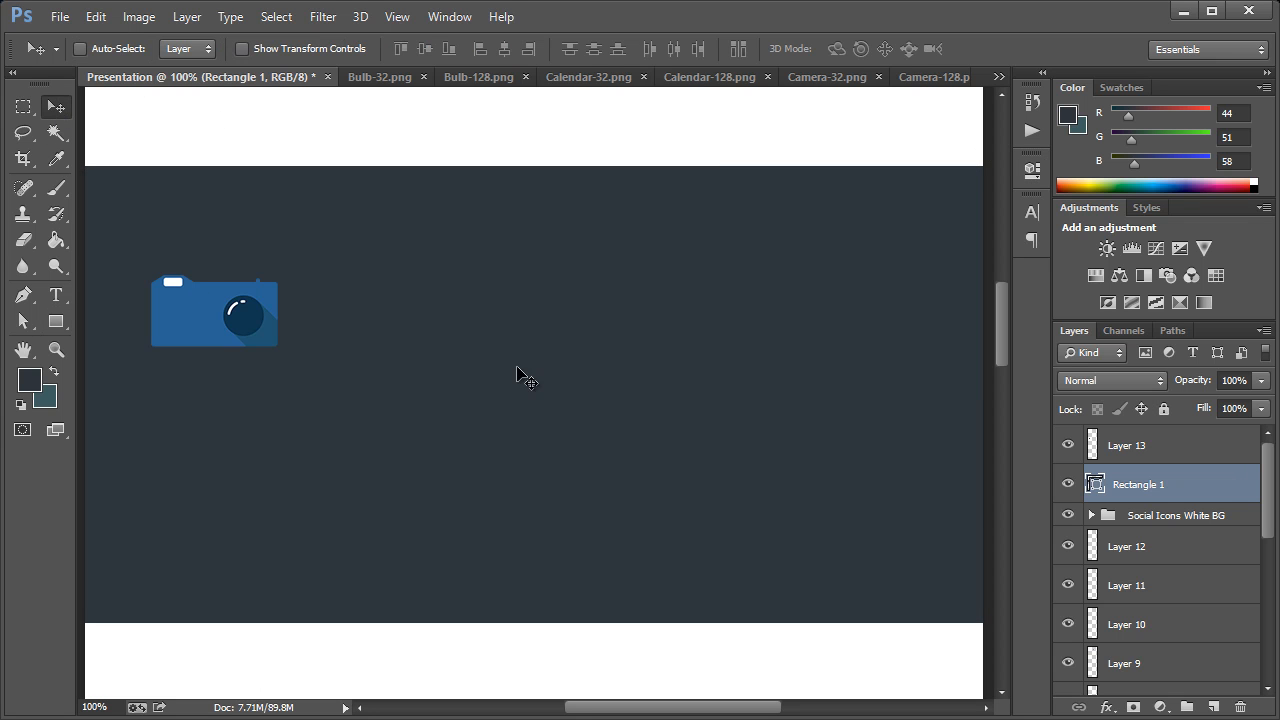
Change the fill of the rectangle behind the camera icon to a darker, nearly black blue
double_click(1096, 484)
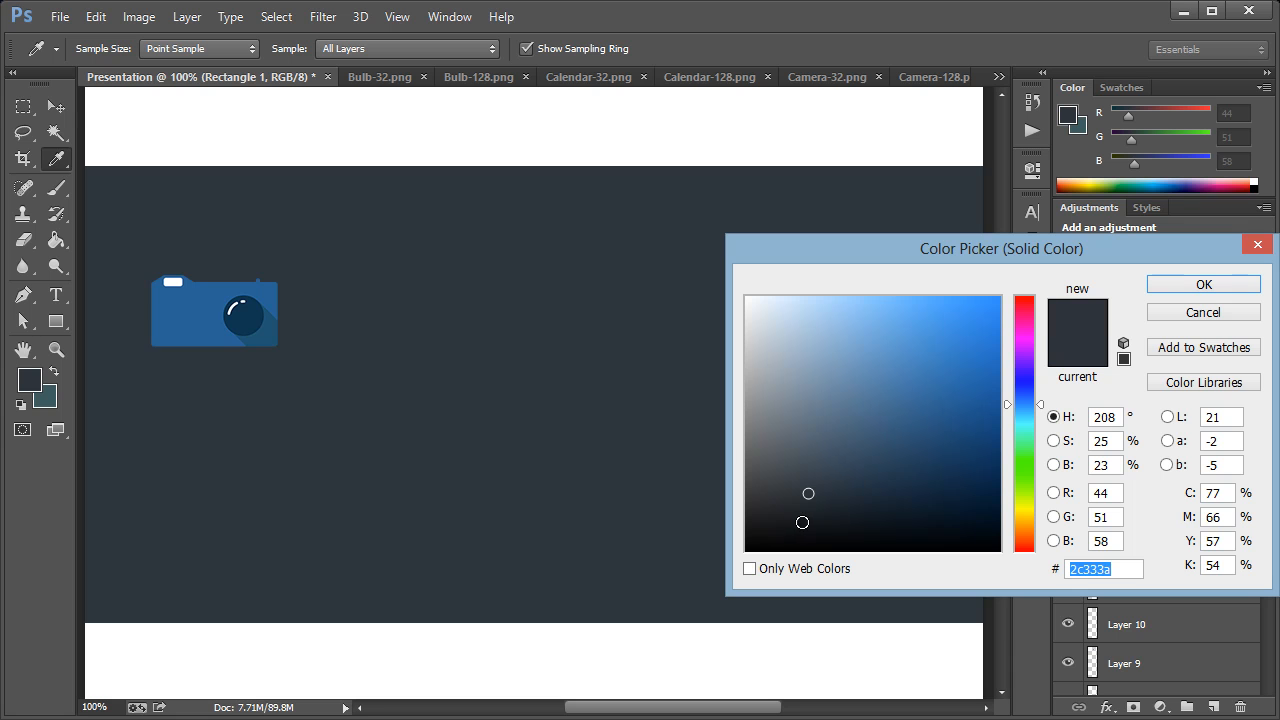
click(813, 522)
click(796, 519)
click(1178, 288)
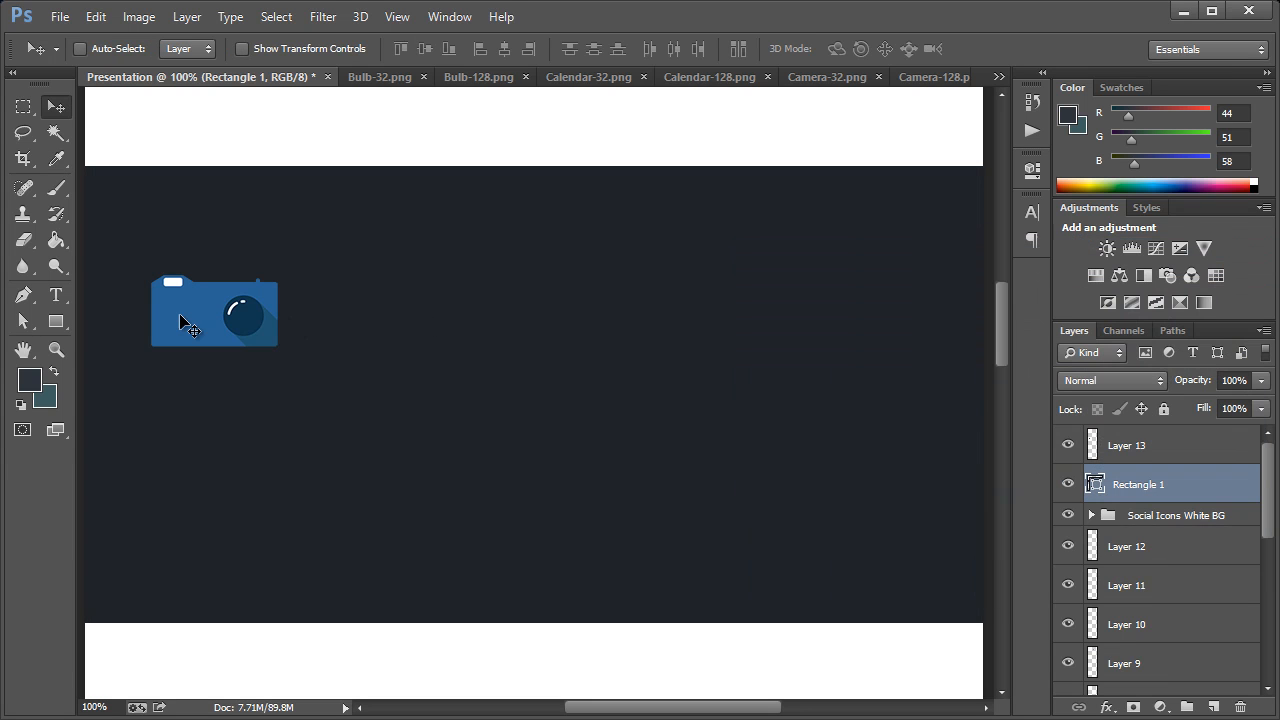
Lower the large camera icon on the dark rectangle and place a copy of Camera-32.png beneath its left edge
drag(194, 315, 215, 410)
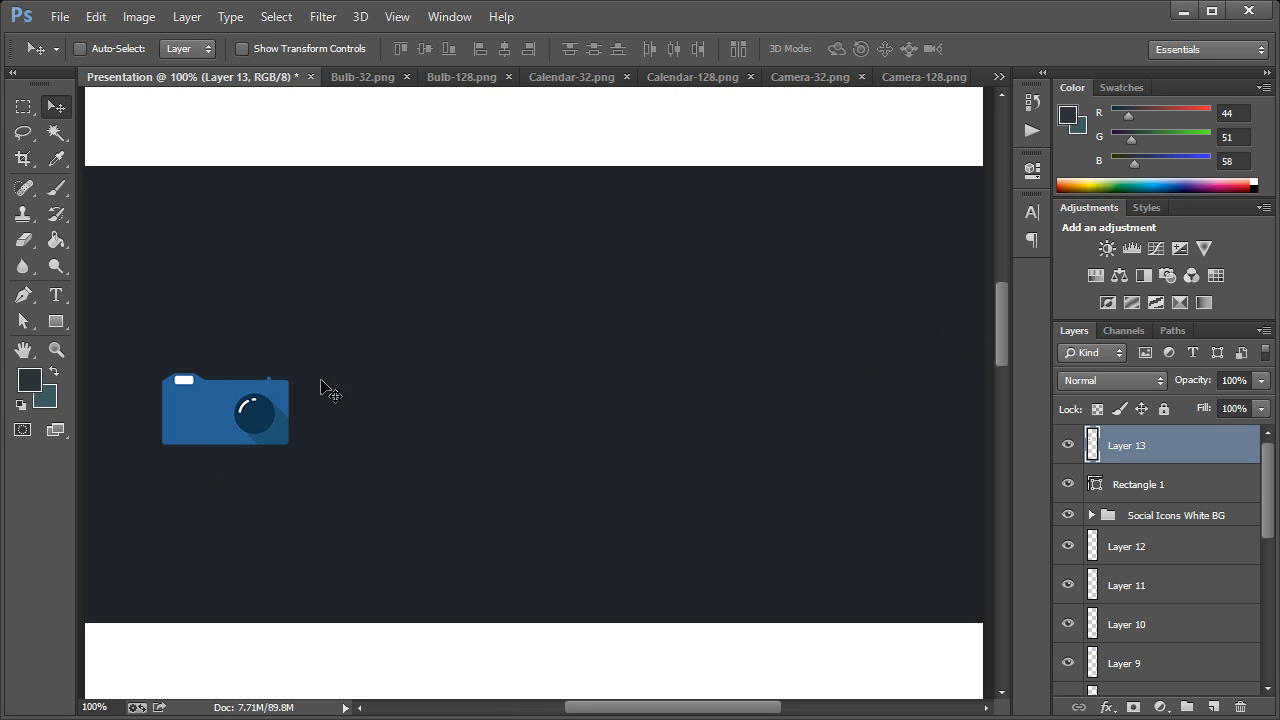
click(997, 77)
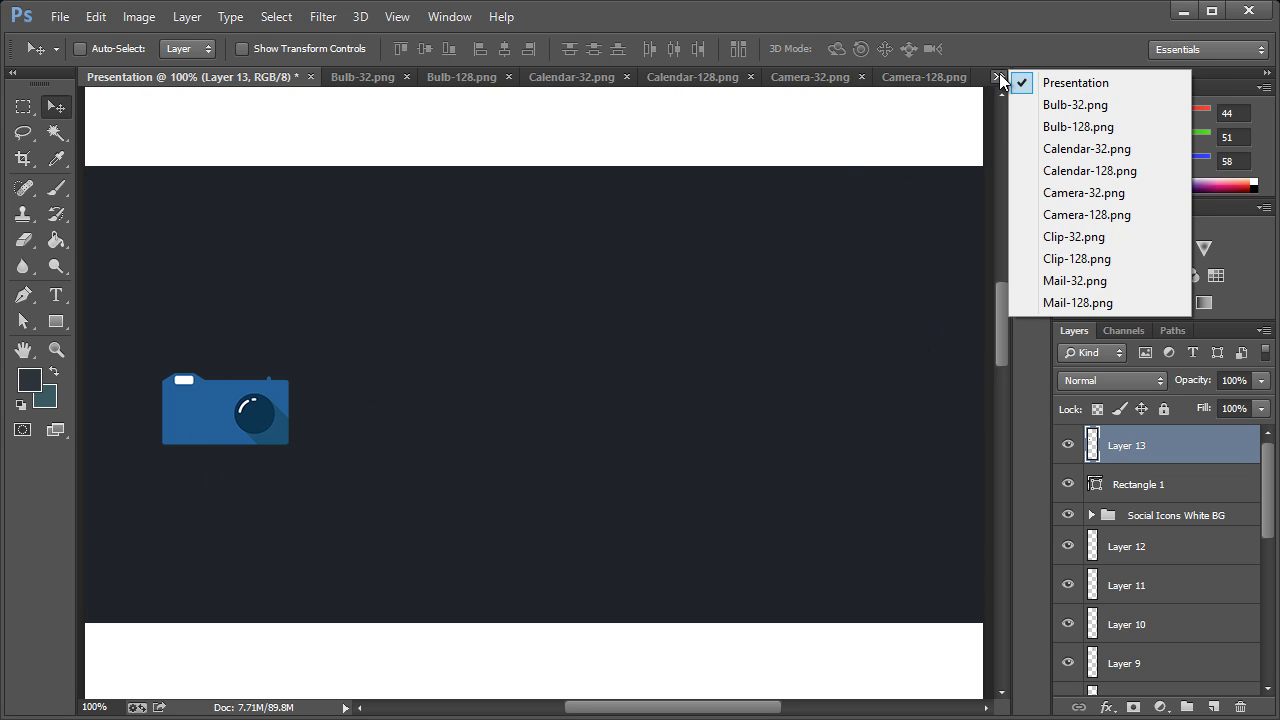
click(1073, 193)
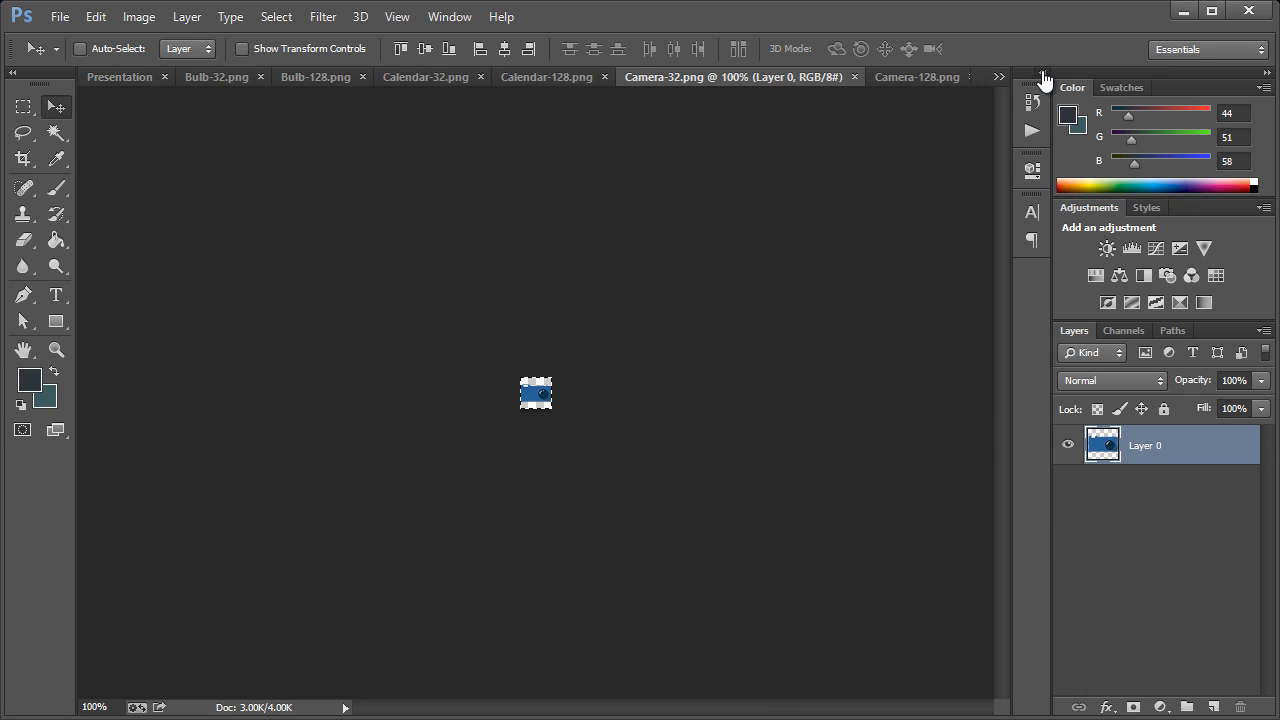
click(999, 77)
click(1070, 83)
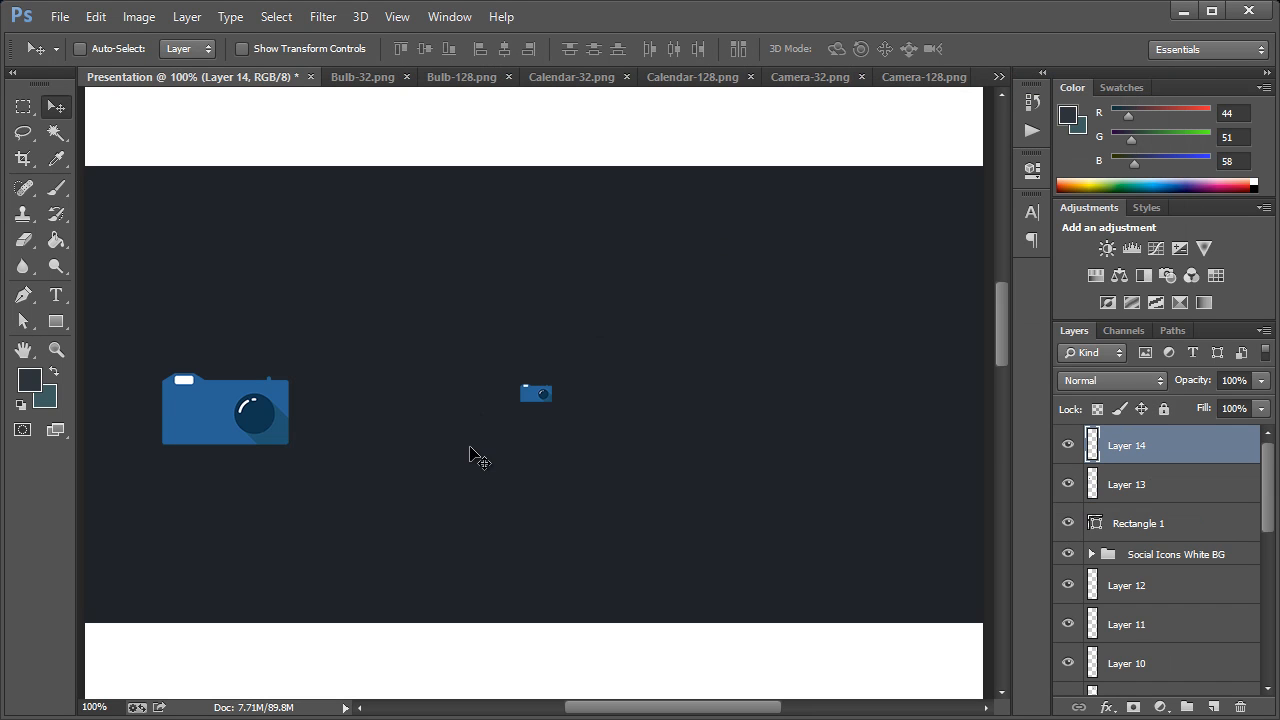
drag(546, 400, 189, 492)
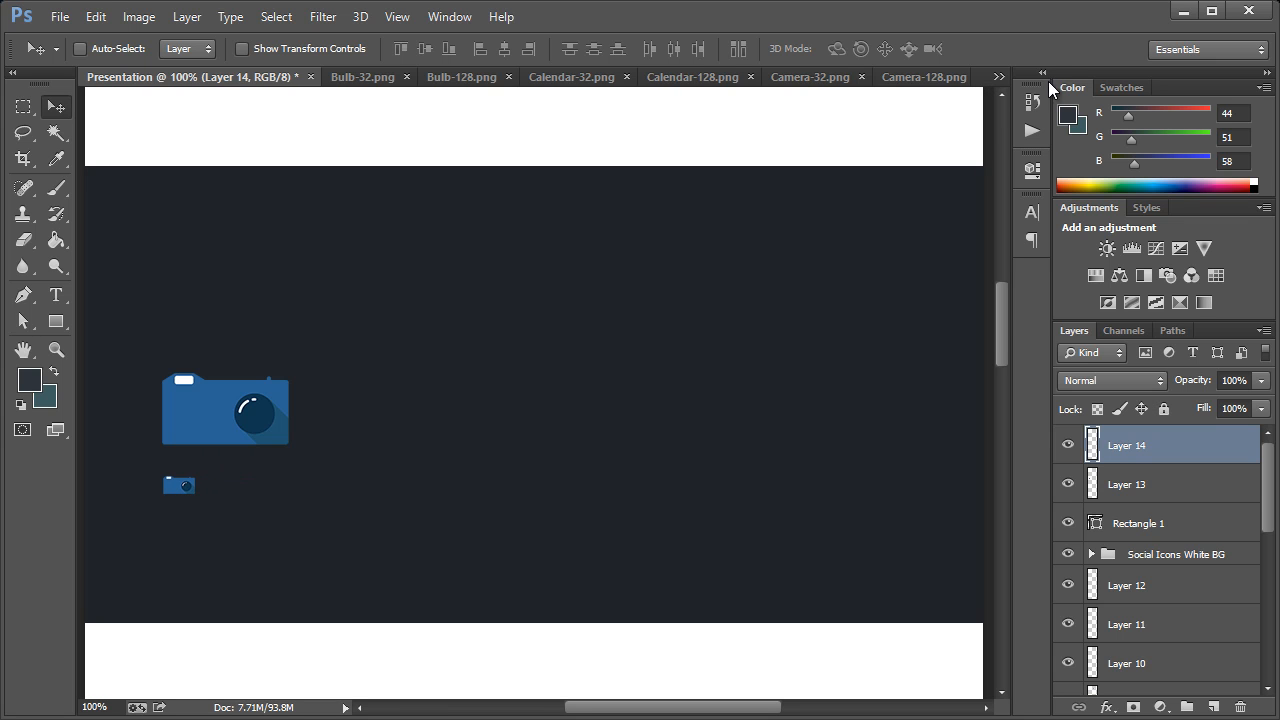
Copy the Bulb-128.png icon into the Presentation document and place it to the right of the large camera
click(999, 77)
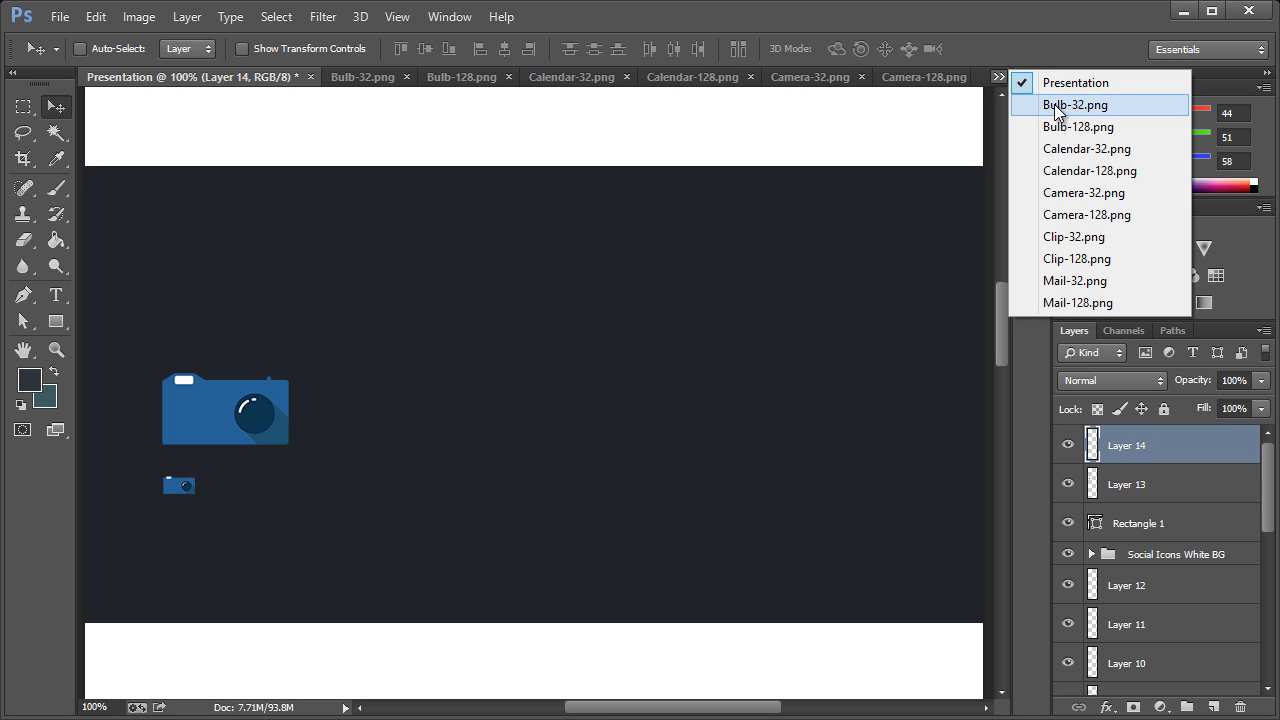
click(1068, 127)
click(1042, 72)
click(1042, 72)
click(999, 77)
click(1070, 83)
drag(849, 192, 381, 444)
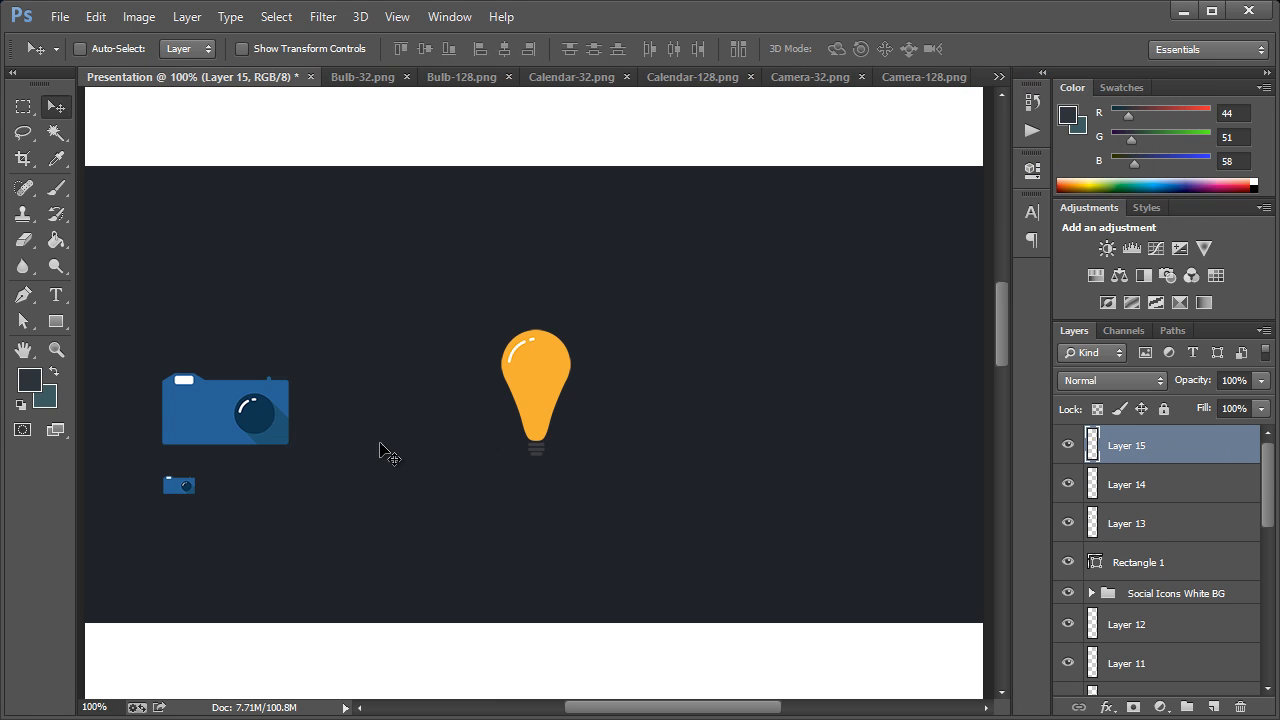
drag(528, 371, 407, 389)
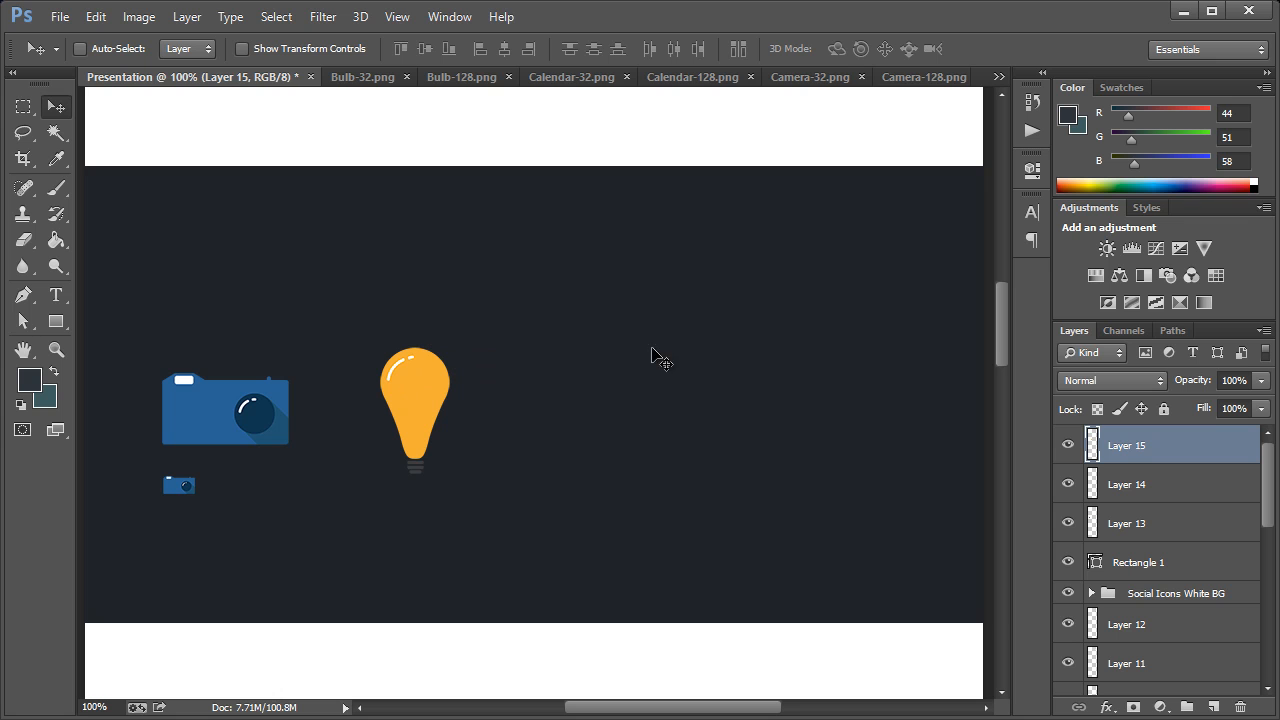
Copy the Bulb-32.png icon into the Presentation document and place it beneath the left edge of the large bulb
click(999, 76)
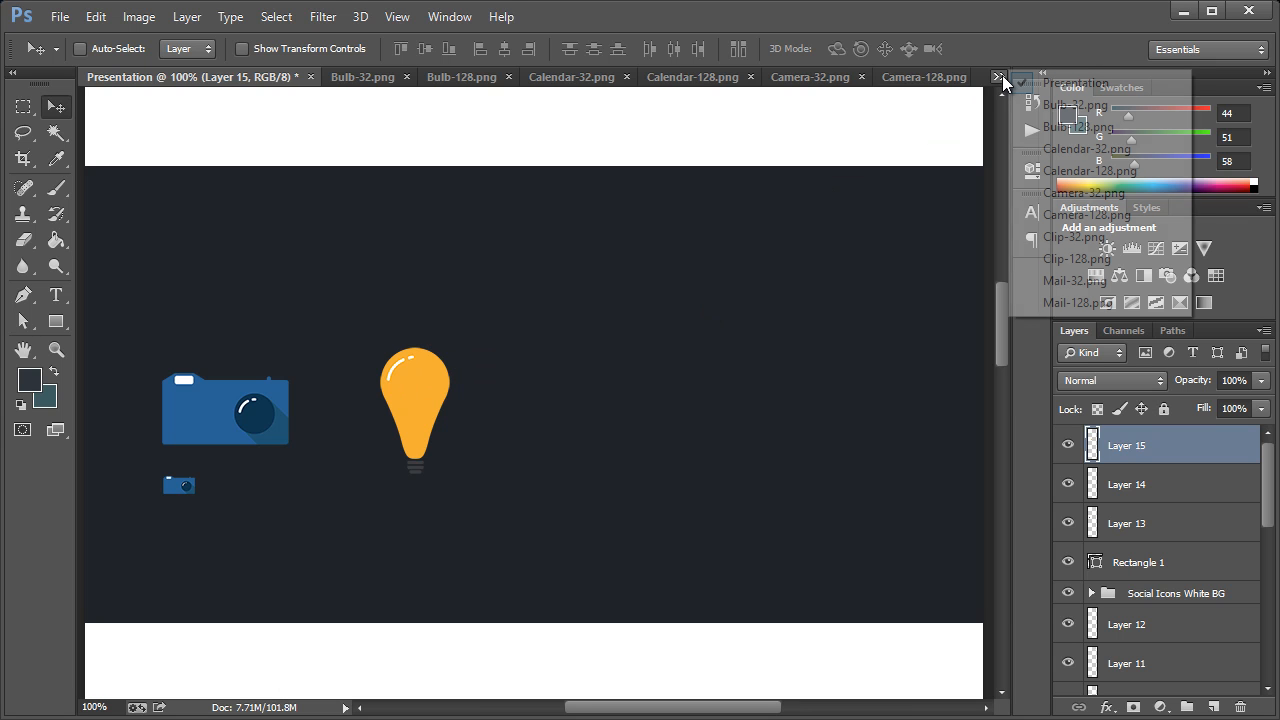
click(1075, 103)
click(999, 76)
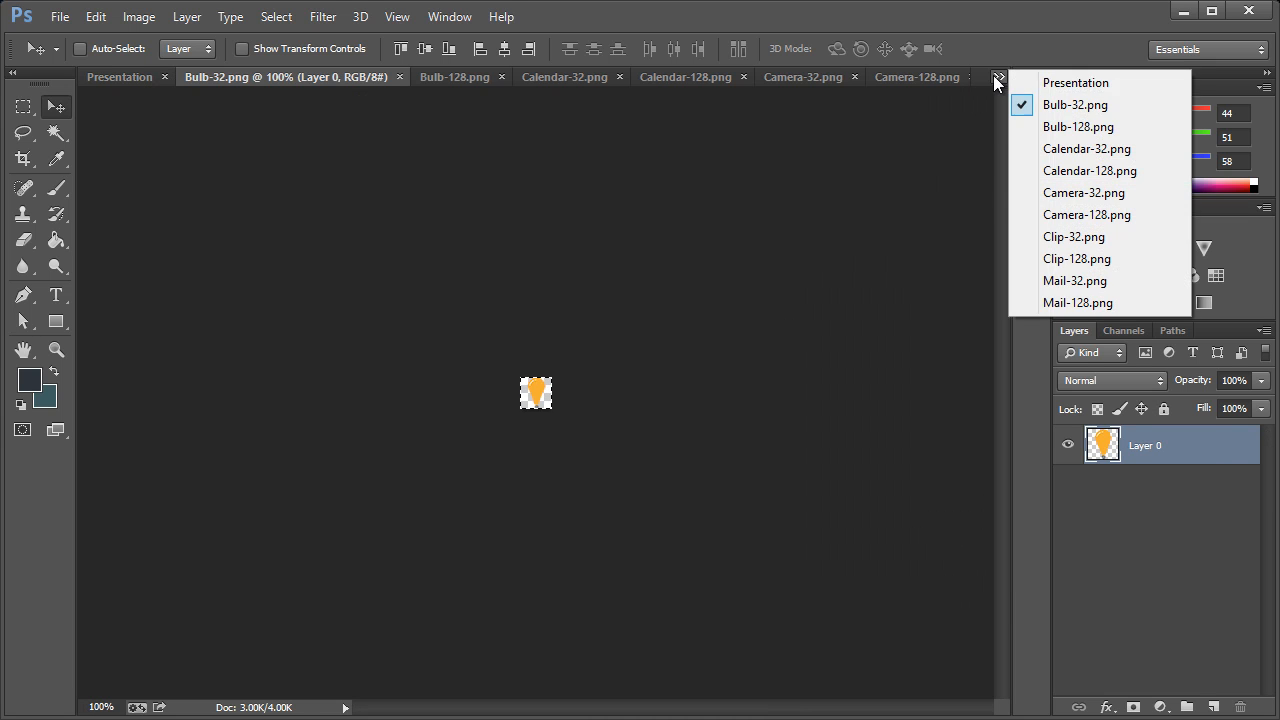
click(1075, 81)
drag(530, 390, 396, 485)
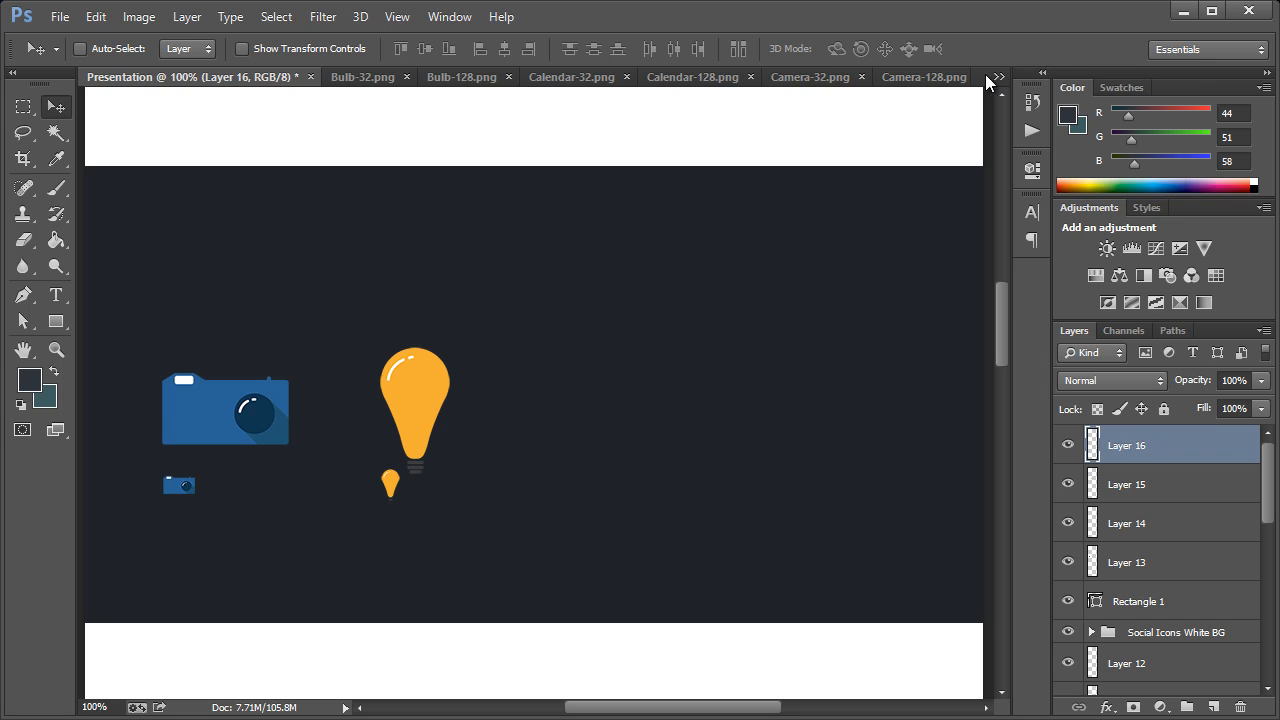
Copy the Mail-128.png icon into the Presentation document and place it to the right of the large bulb
click(999, 76)
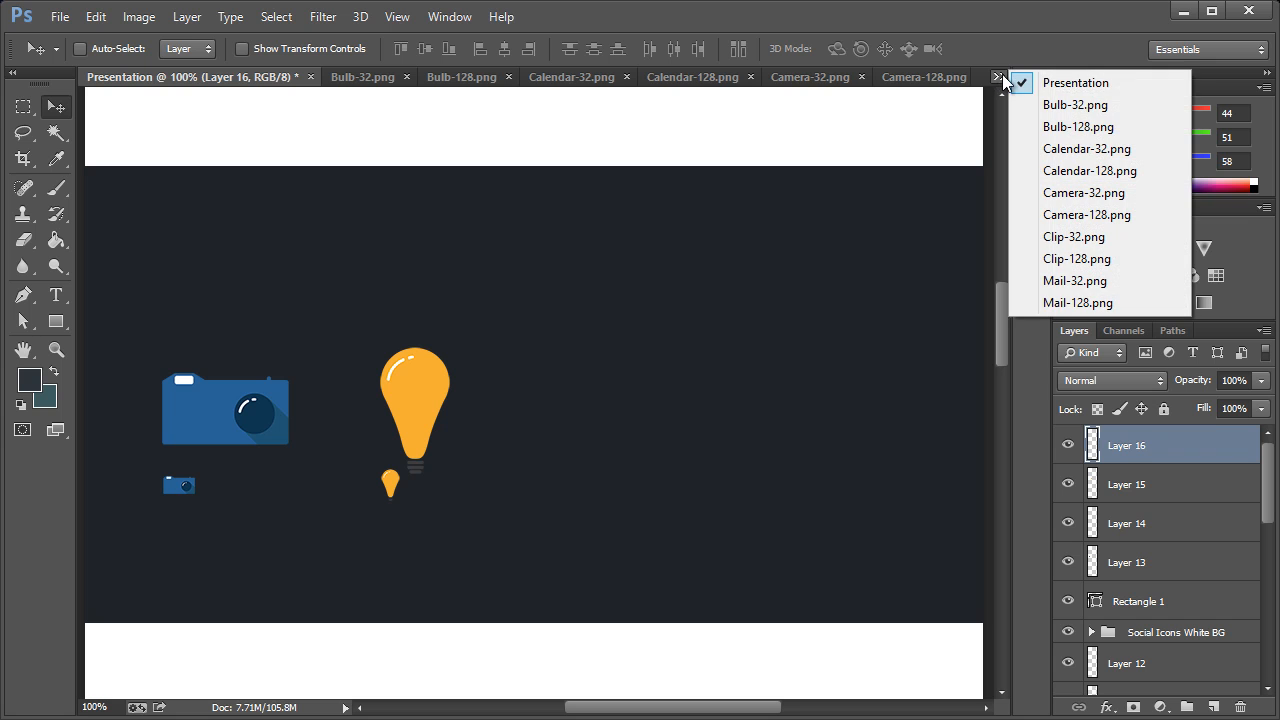
click(1078, 302)
click(997, 77)
click(1016, 80)
key(ctrl+v)
drag(550, 405, 590, 430)
Copy the Mail-32.png icon into the Presentation document and place it beneath the left edge of the large envelope
click(999, 76)
click(1055, 281)
click(998, 77)
click(1035, 83)
key(ctrl+v)
drag(534, 404, 530, 474)
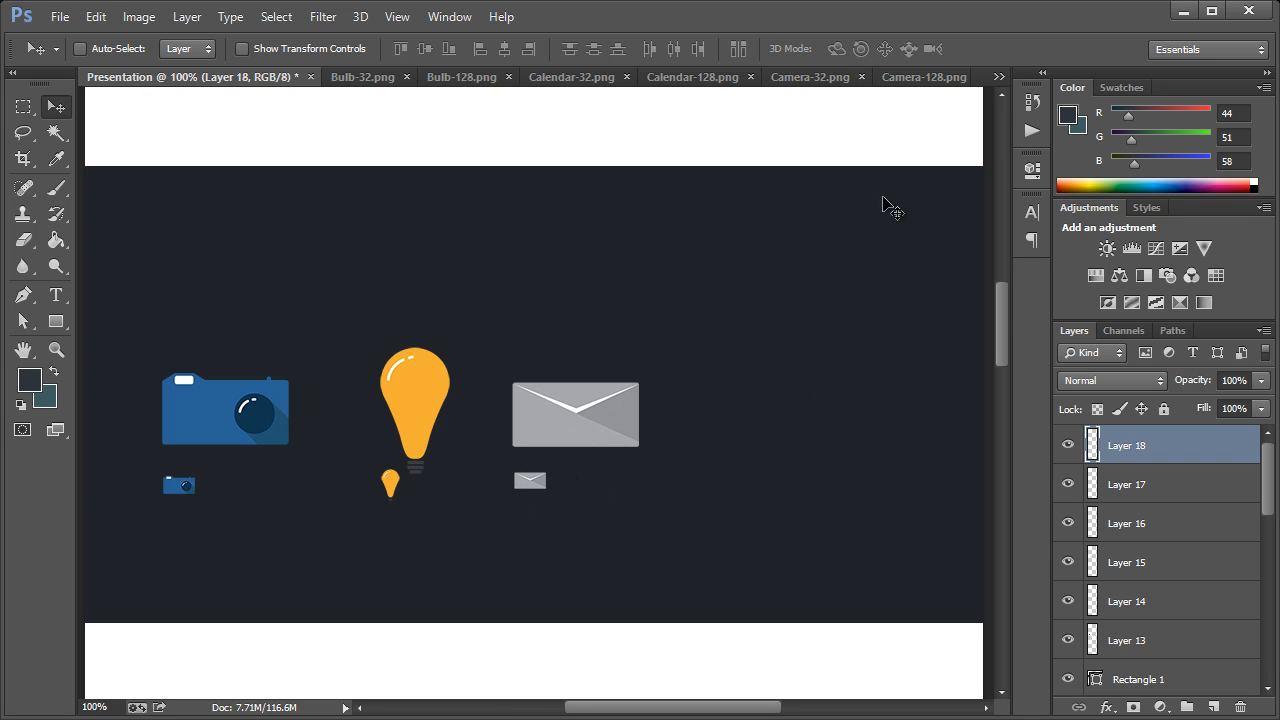
Copy the Clip-128.png icon into the Presentation document and place it to the right of the large envelope
click(999, 76)
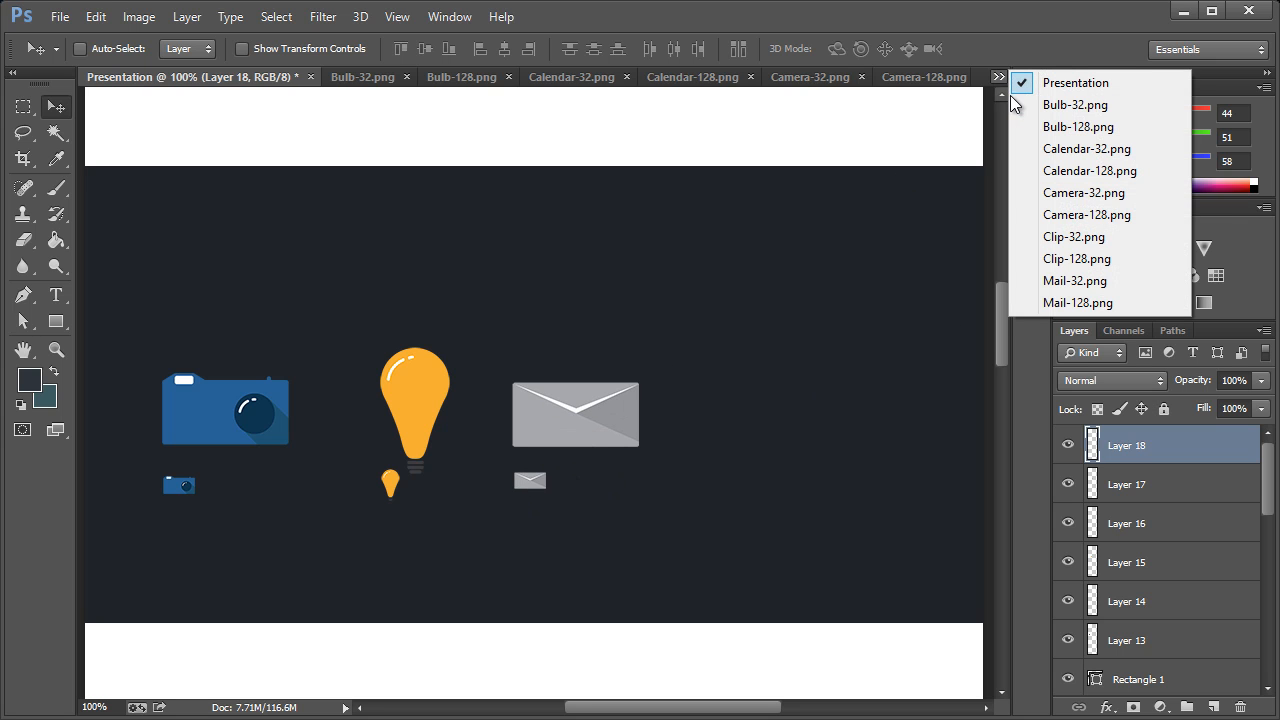
click(1078, 255)
click(1002, 77)
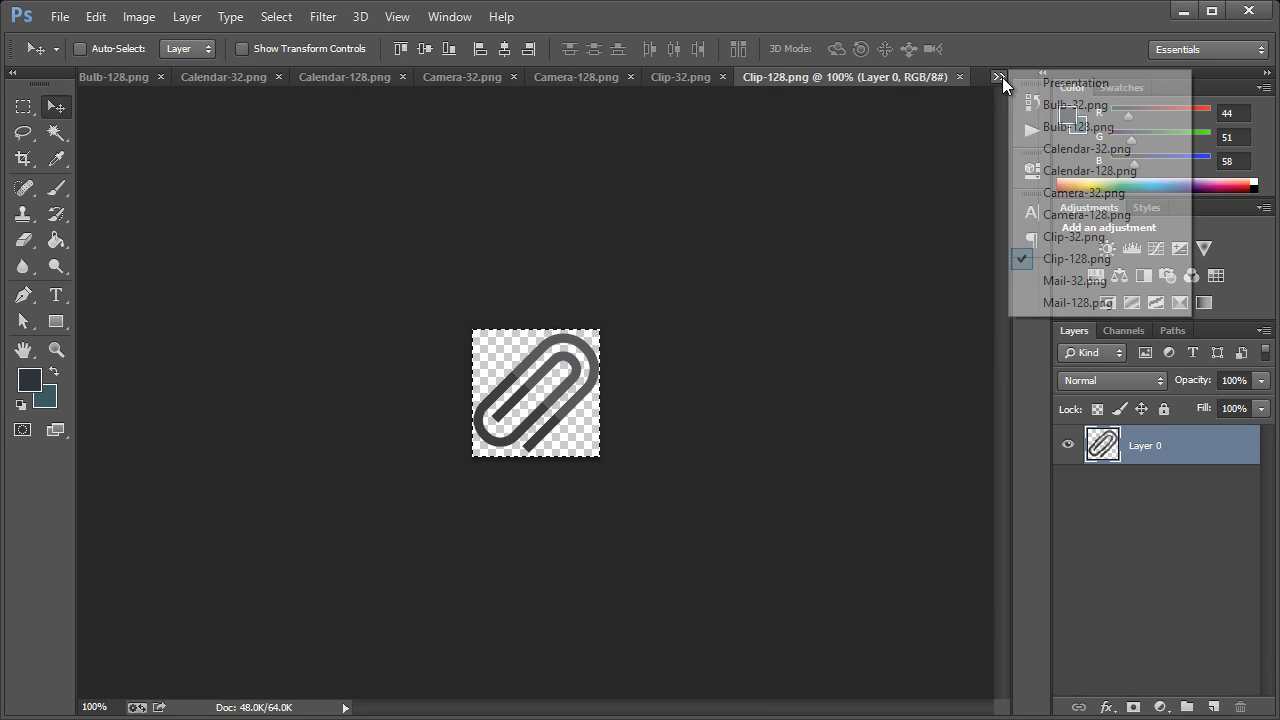
click(1030, 83)
key(ctrl+v)
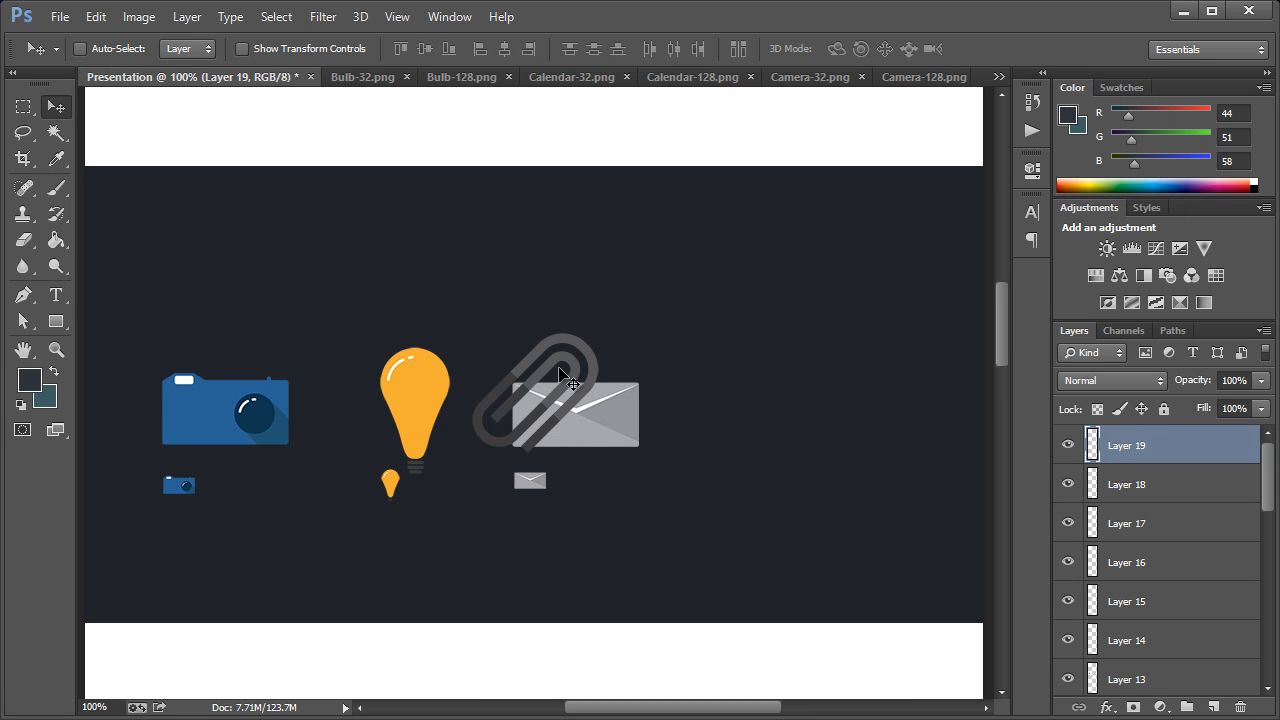
drag(586, 346, 790, 372)
Copy the Clip-32.png icon into the Presentation document and place it beneath the lower right of the large paperclip
click(1000, 77)
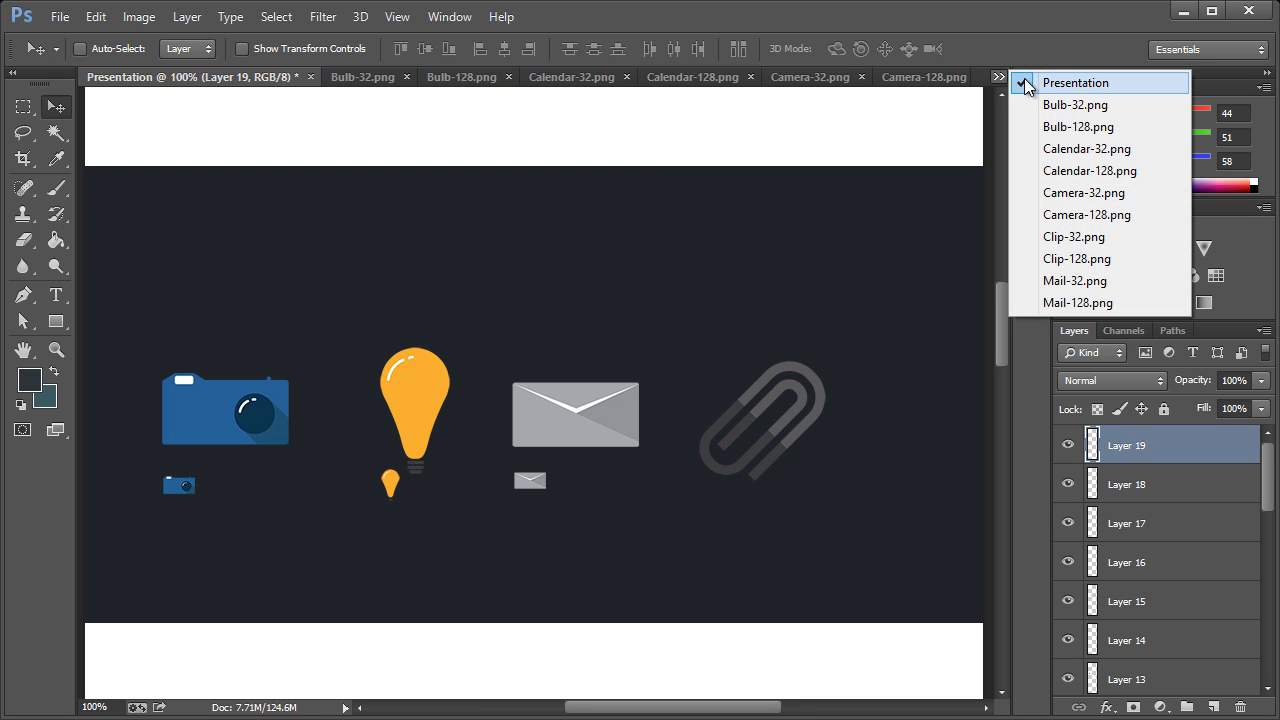
click(1030, 236)
key(ctrl+a)
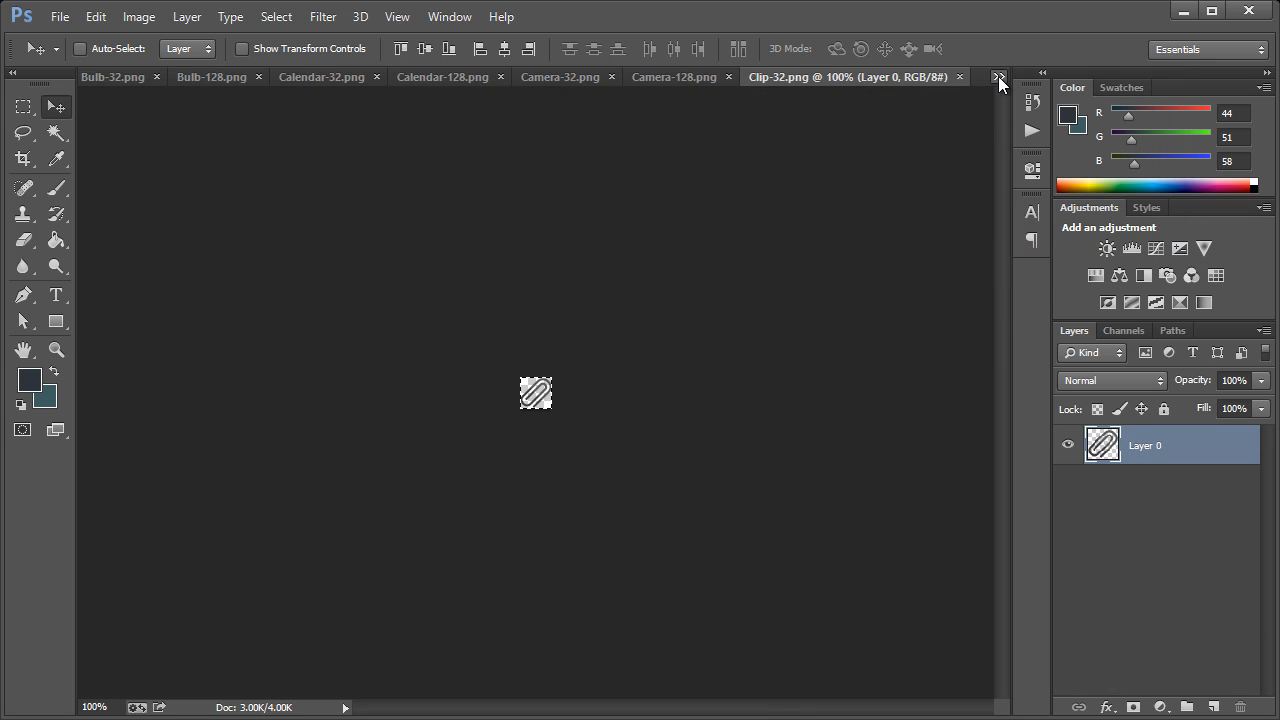
click(1000, 77)
click(1035, 92)
key(ctrl+v)
drag(543, 397, 808, 485)
Copy the Calendar-128.png icon into the Presentation document and place it to the right of the large paperclip
click(998, 77)
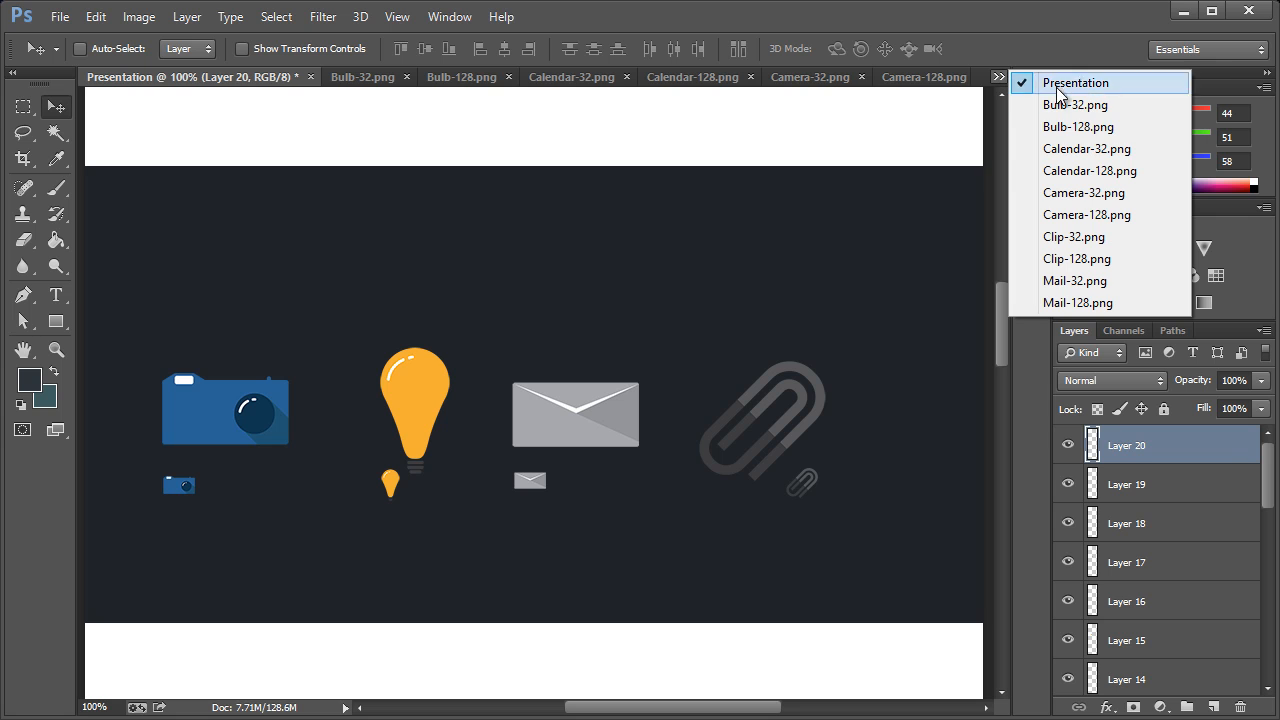
click(1074, 172)
key(ctrl+a)
key(ctrl+c)
click(1000, 75)
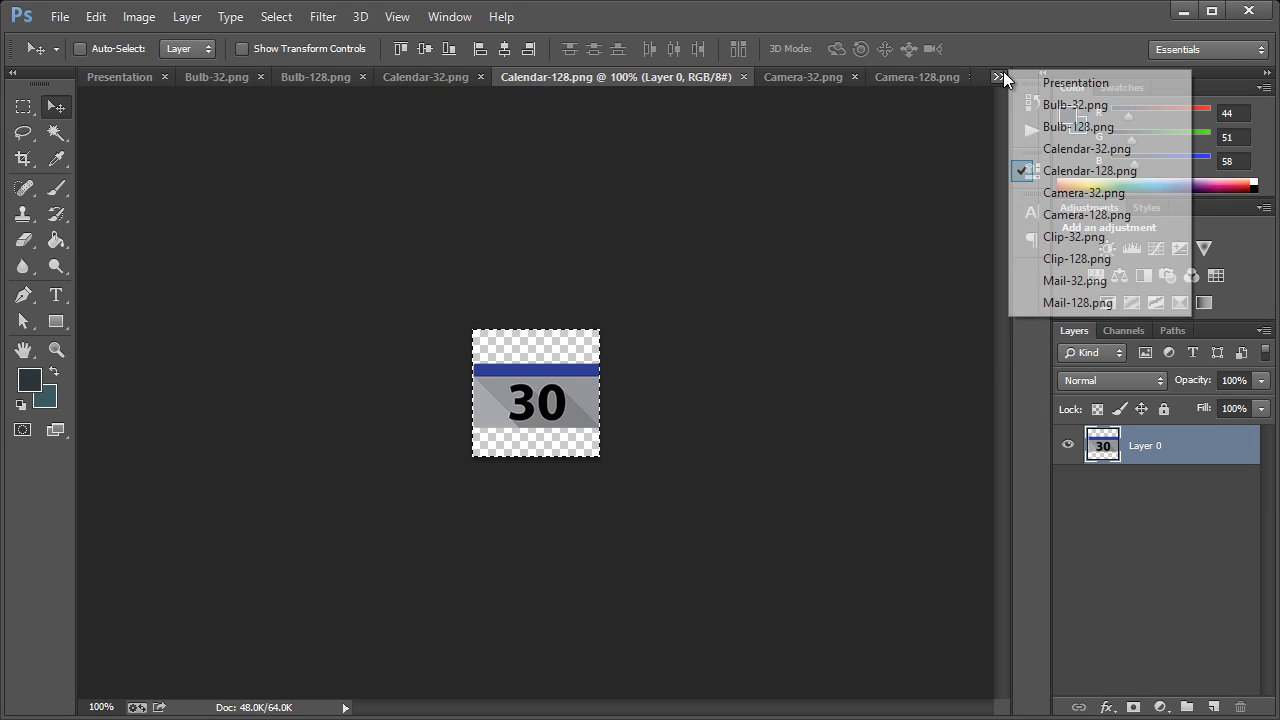
click(1075, 83)
key(ctrl+v)
drag(529, 405, 907, 431)
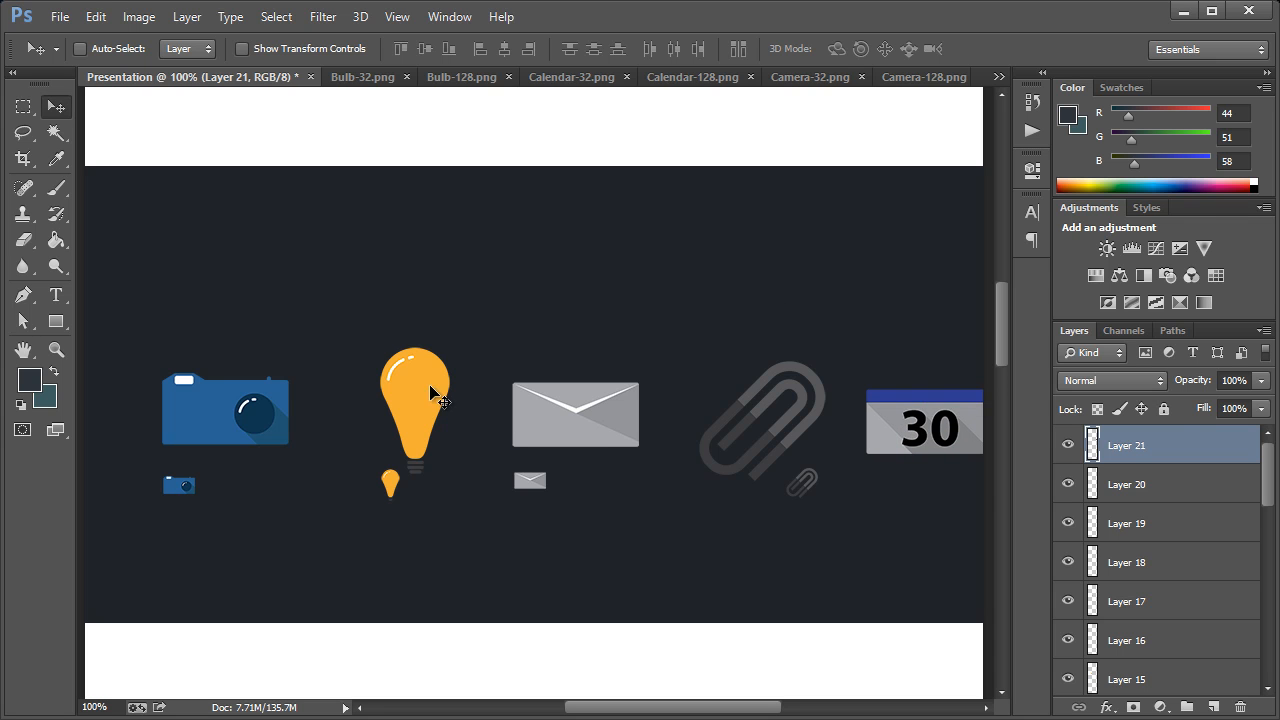
Copy the Calendar-32.png icon into the Presentation document and place it beneath the left edge of the large calendar
click(997, 78)
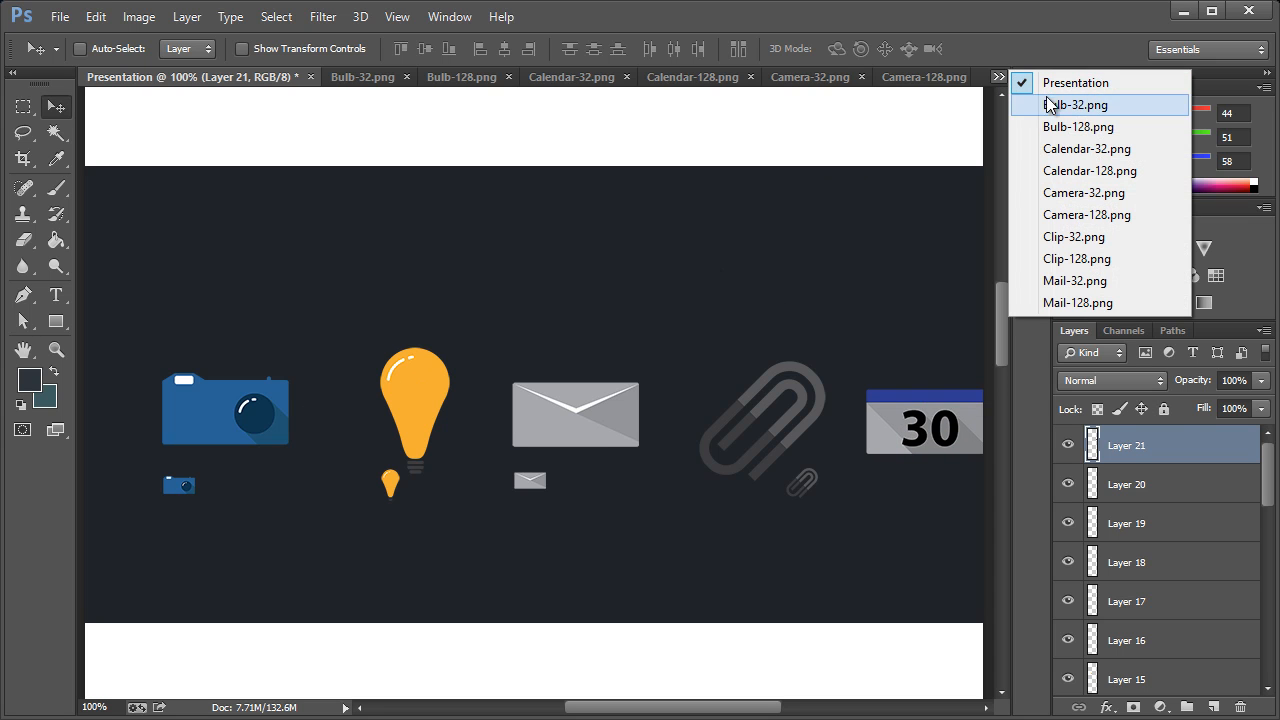
click(1070, 147)
click(996, 76)
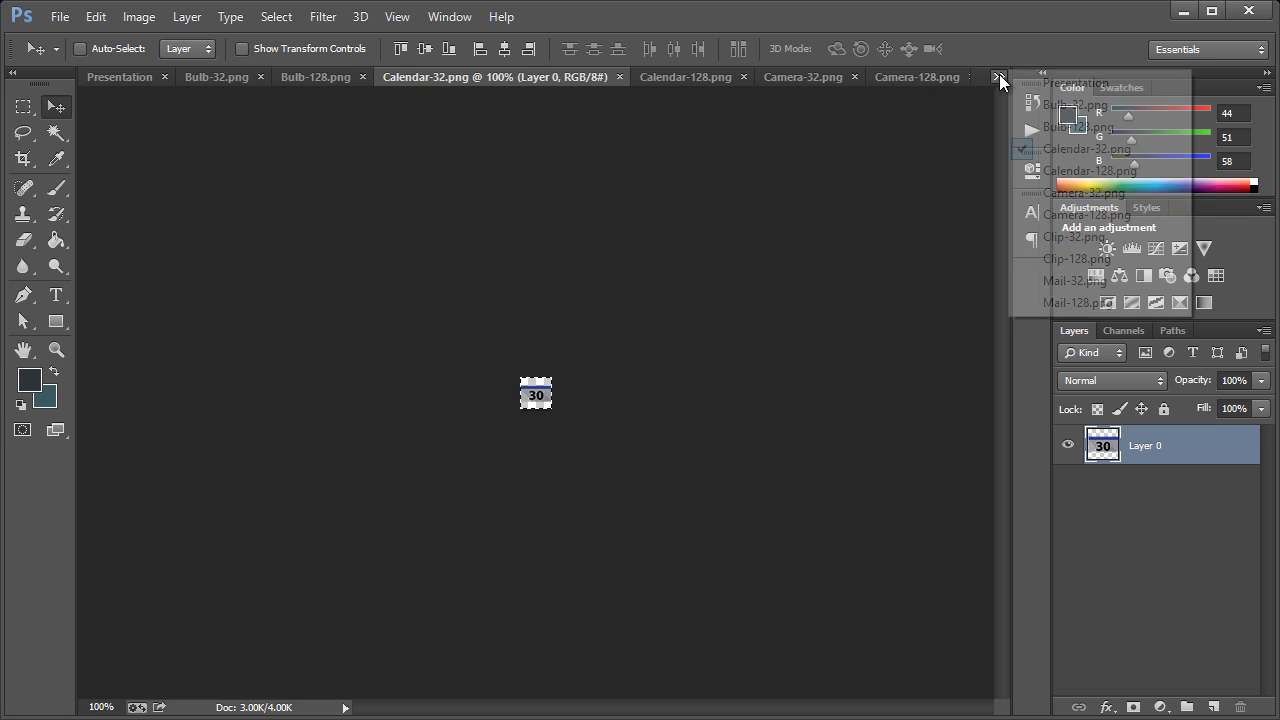
click(1025, 83)
key(ctrl+v)
drag(560, 400, 884, 485)
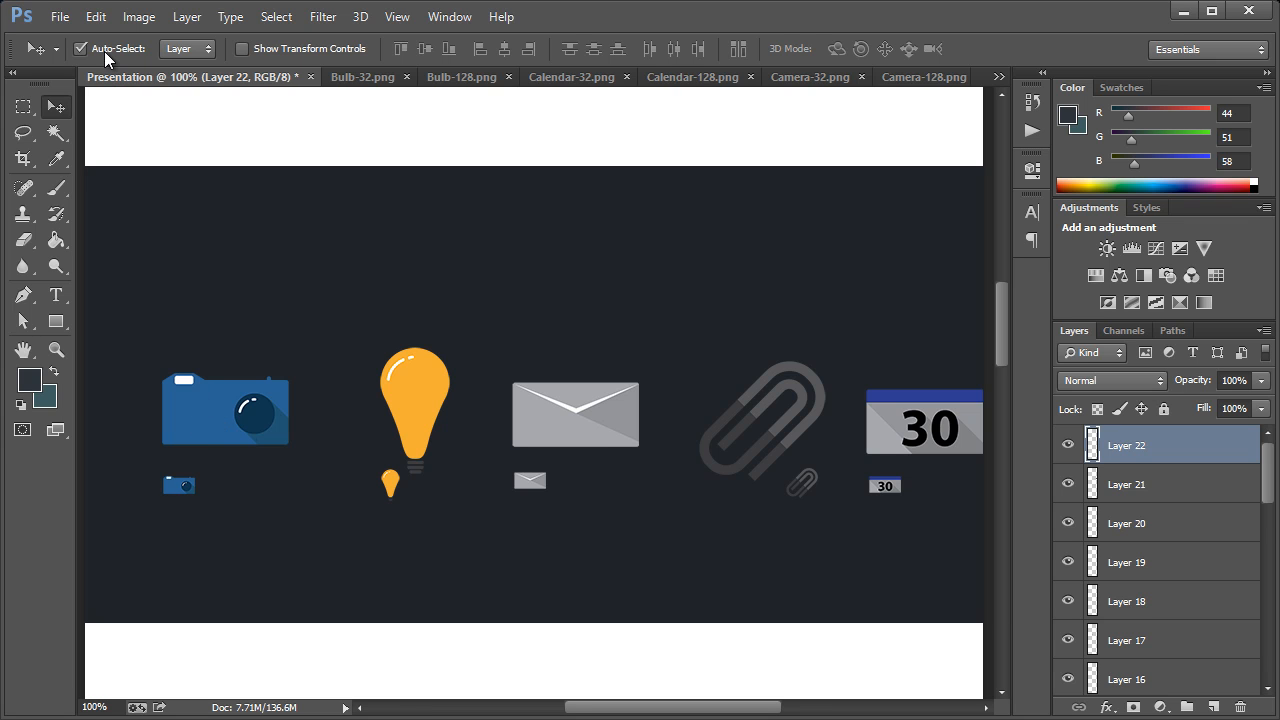
Shift the large and small camera, bulb and envelope icons to the left, moving each pair together
click(266, 417)
shift+click(183, 483)
drag(174, 486, 151, 486)
click(423, 400)
shift+click(390, 485)
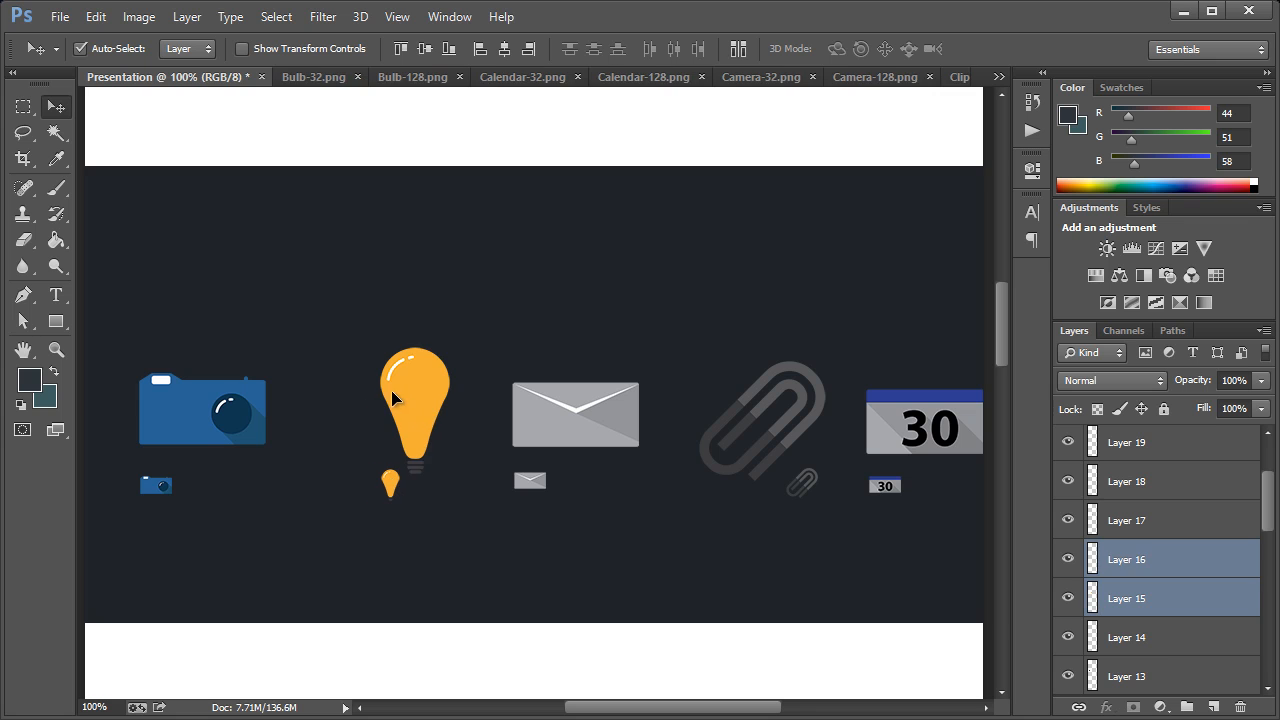
drag(391, 390, 352, 390)
click(562, 426)
shift+click(535, 481)
drag(552, 421, 515, 414)
click(800, 440)
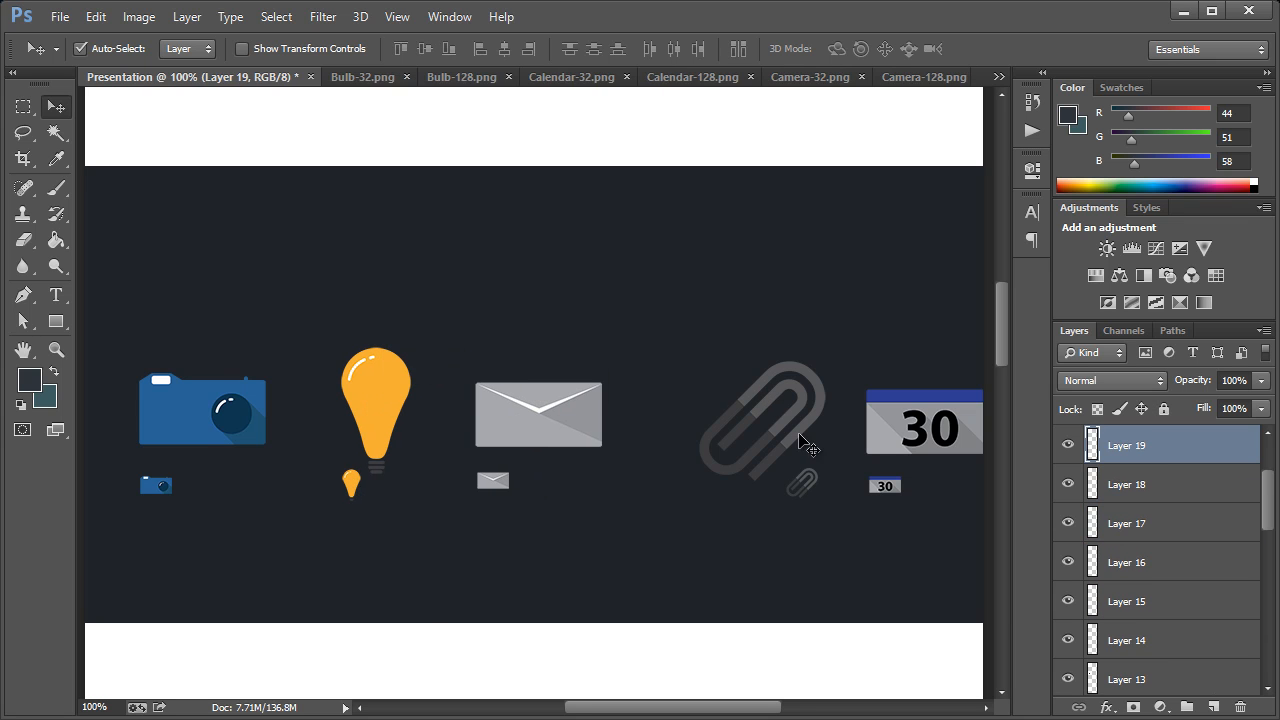
shift+click(802, 475)
drag(804, 477, 758, 444)
key(ctrl+z)
Shift the paperclip and calendar icon pairs together to the left so the large calendar fits inside the dark band
shift+click(790, 445)
click(887, 477)
shift+click(888, 484)
drag(887, 487, 855, 488)
click(715, 428)
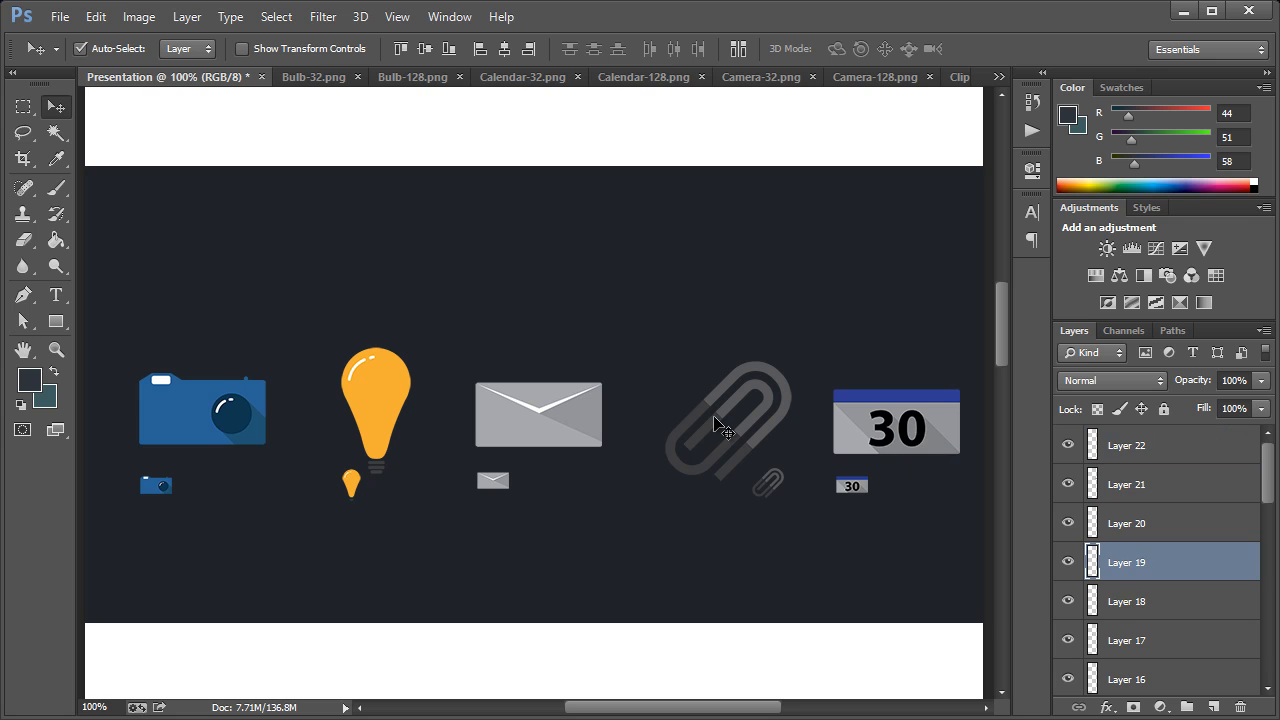
shift+click(768, 474)
drag(767, 478, 755, 478)
key(ctrl+z)
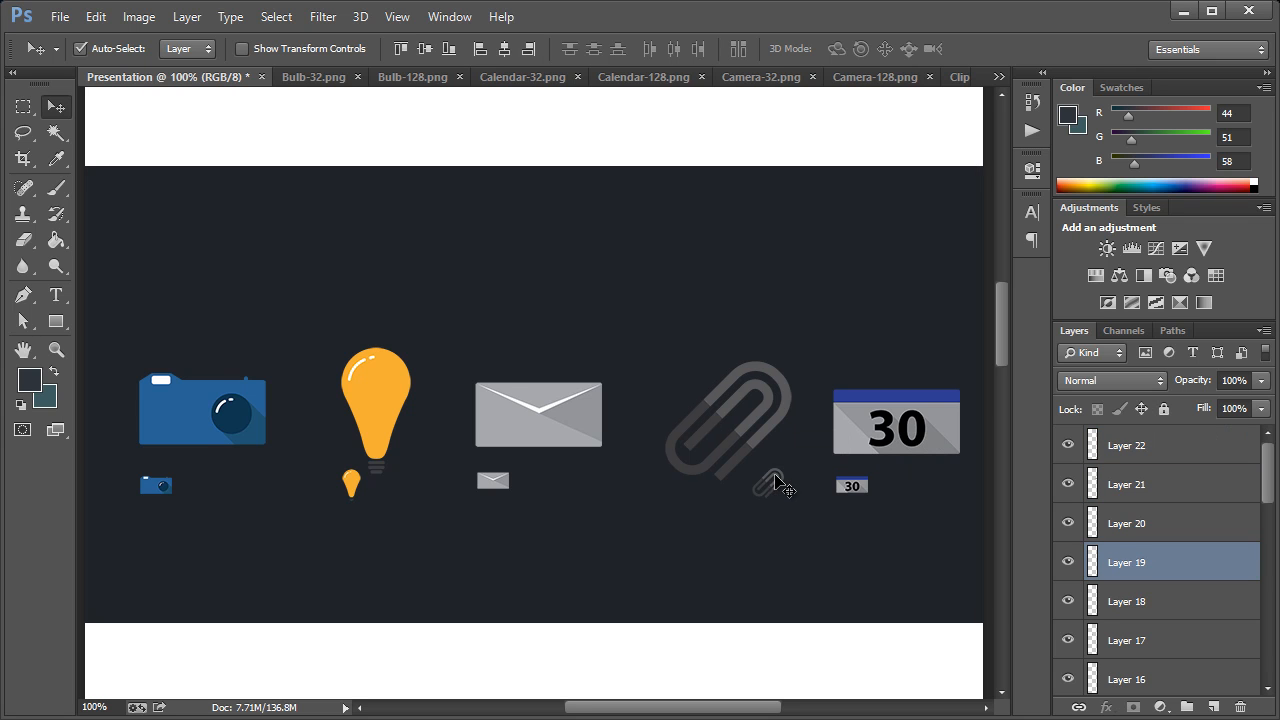
Nudge only the small paperclip slightly to the left, closer beneath the large paperclip
shift+click(770, 477)
drag(773, 484, 763, 484)
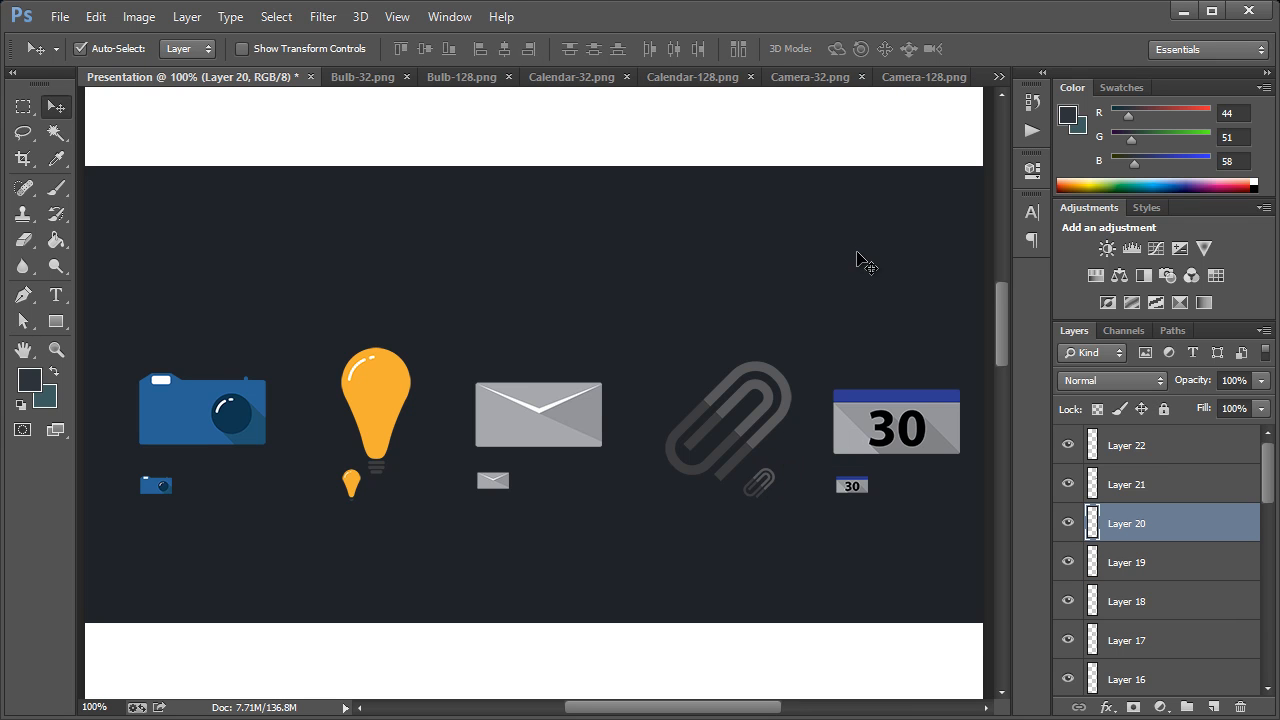
Duplicate the Flat Social Icons heading layer from the brown section
scroll(571, 371, up, 8)
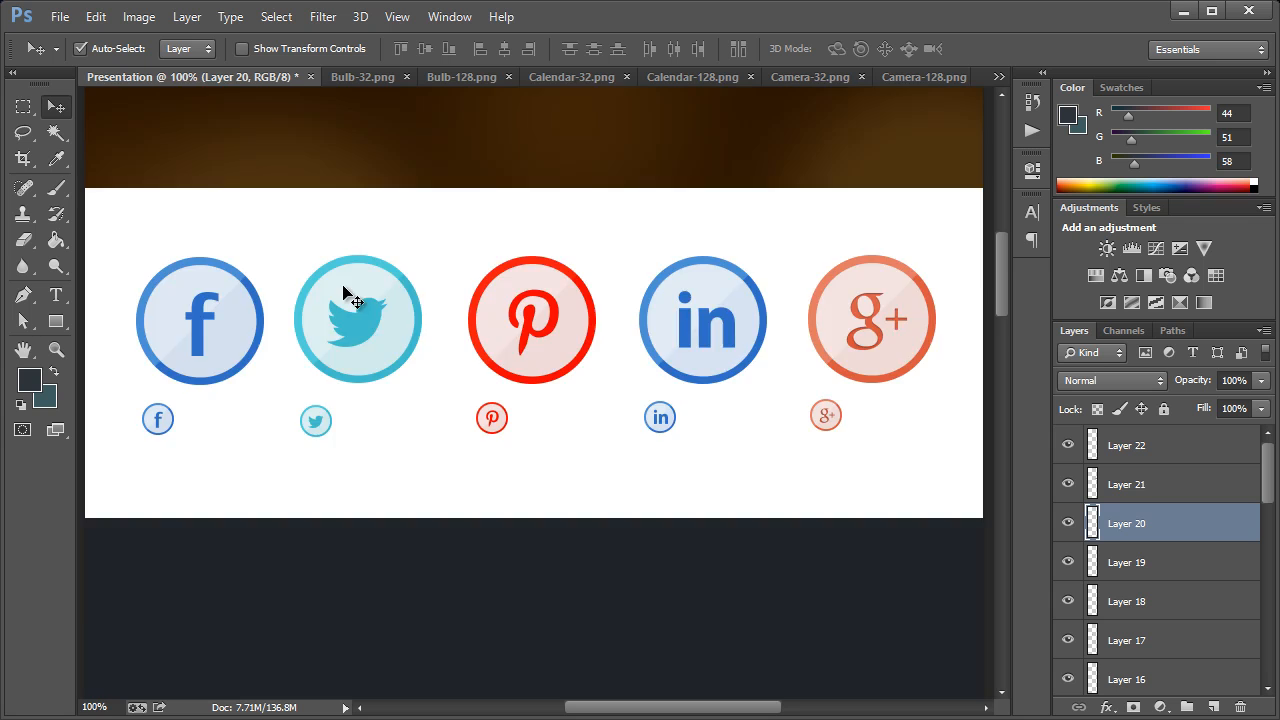
scroll(340, 293, up, 8)
click(297, 206)
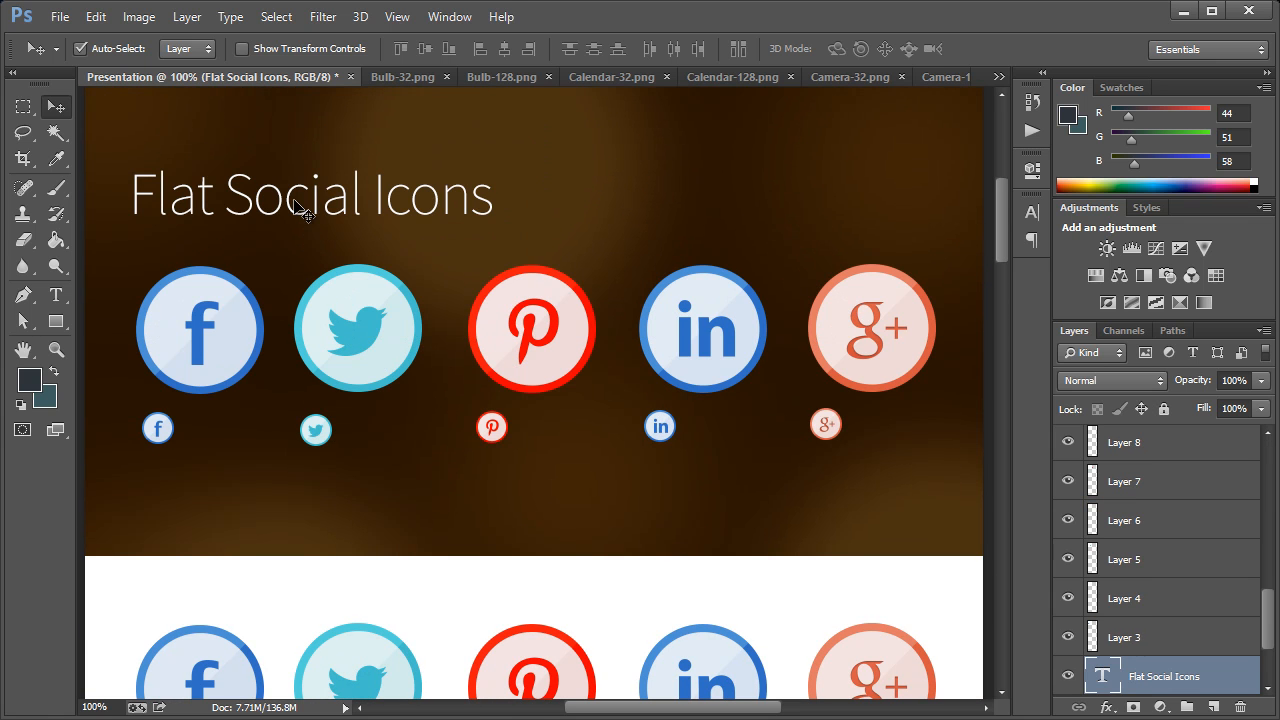
right_click(1151, 672)
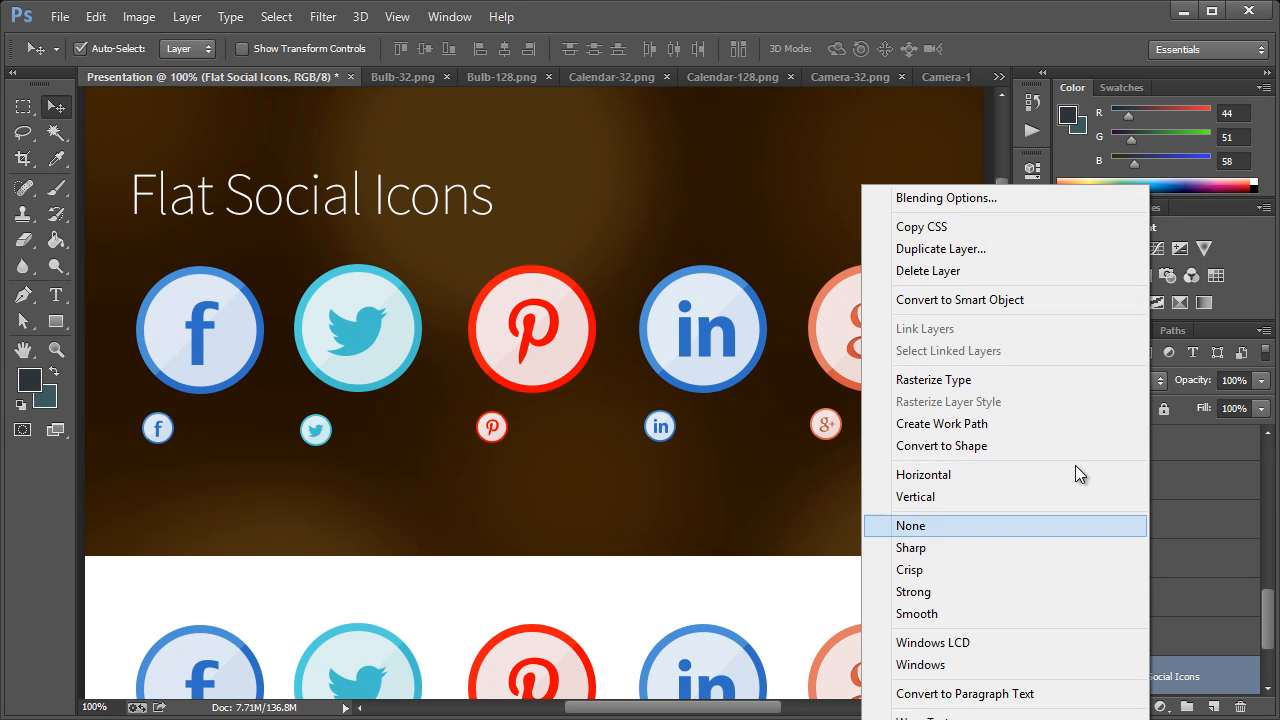
click(930, 249)
click(737, 375)
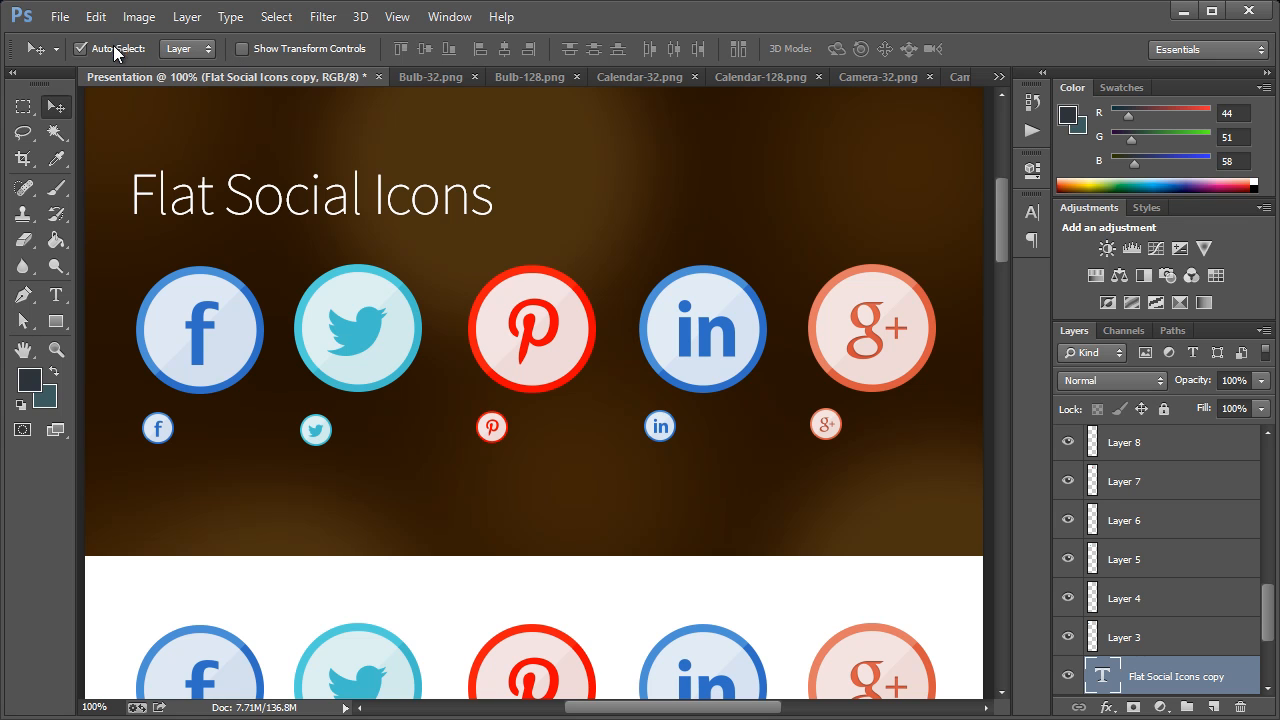
Move the copied heading onto the dark band above the camera icon and bring its layer to the top of the stack
drag(419, 212, 441, 628)
scroll(557, 490, down, 5)
drag(419, 286, 425, 620)
drag(1205, 688, 1170, 412)
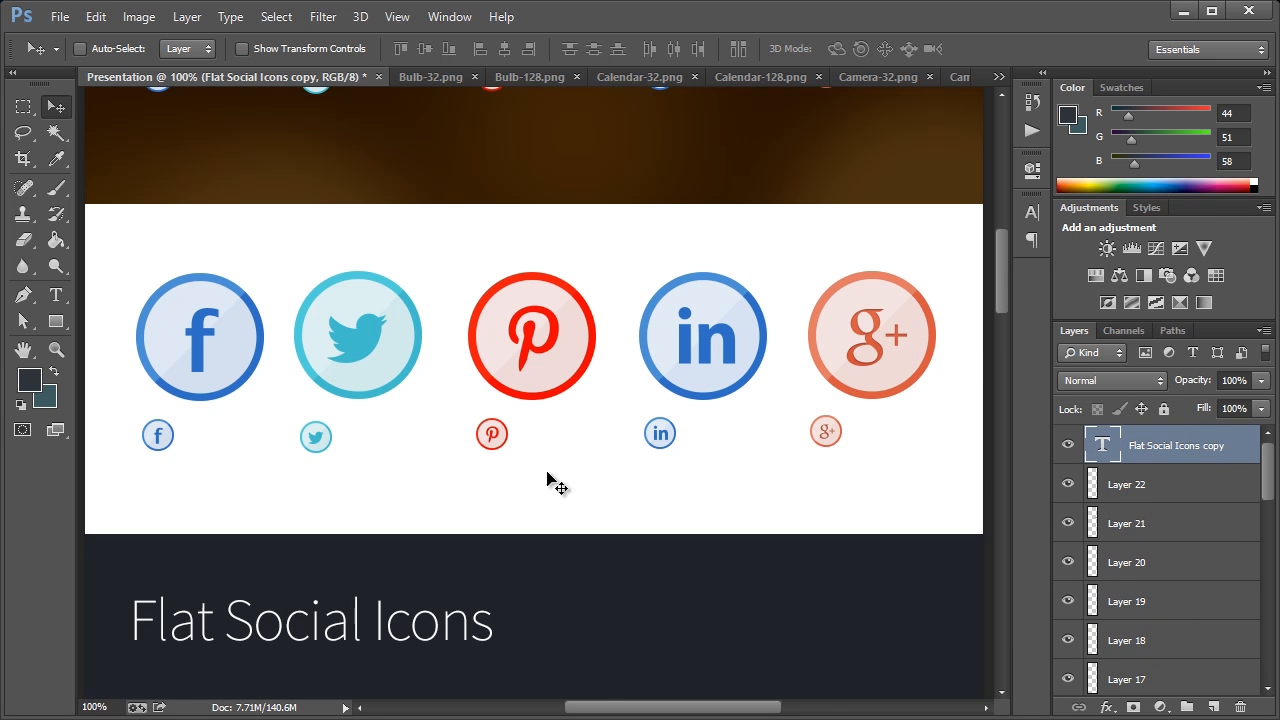
scroll(530, 485, down, 4)
scroll(480, 460, down, 4)
drag(352, 395, 354, 419)
scroll(371, 330, down, 5)
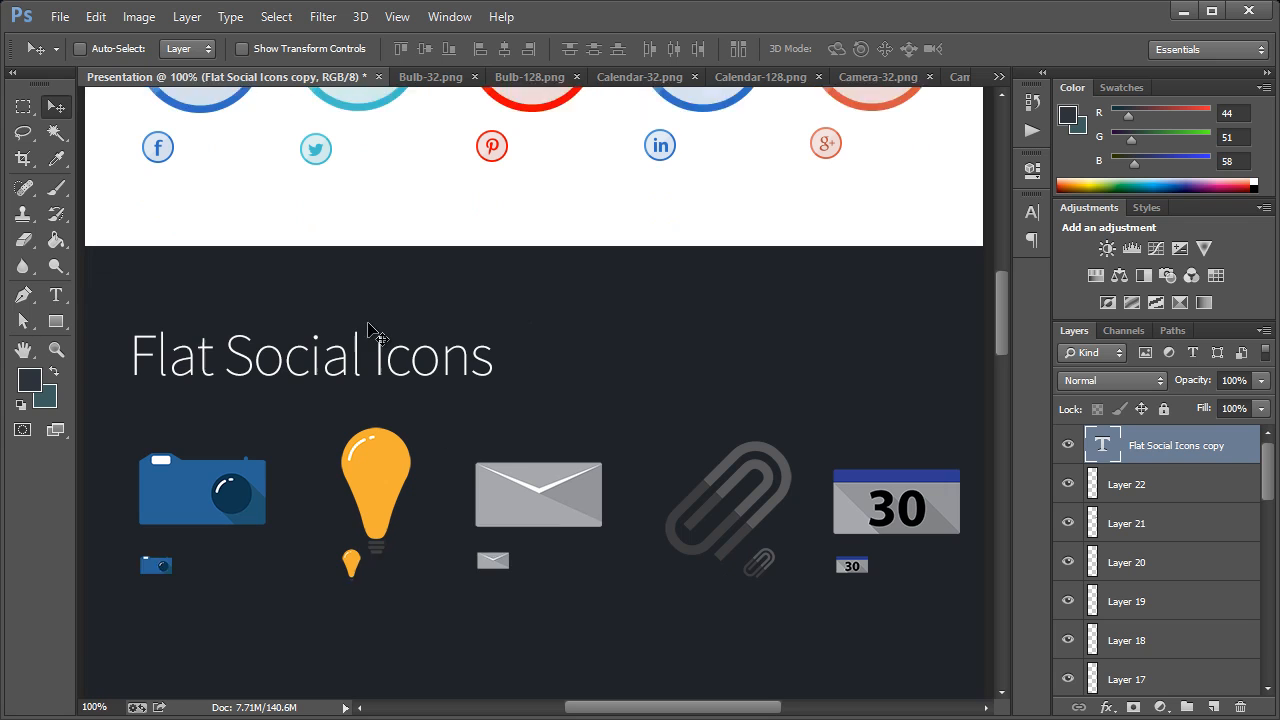
Change the heading on the dark band to read Flat GUI Icons
click(56, 296)
drag(226, 348, 358, 345)
text(GUI)
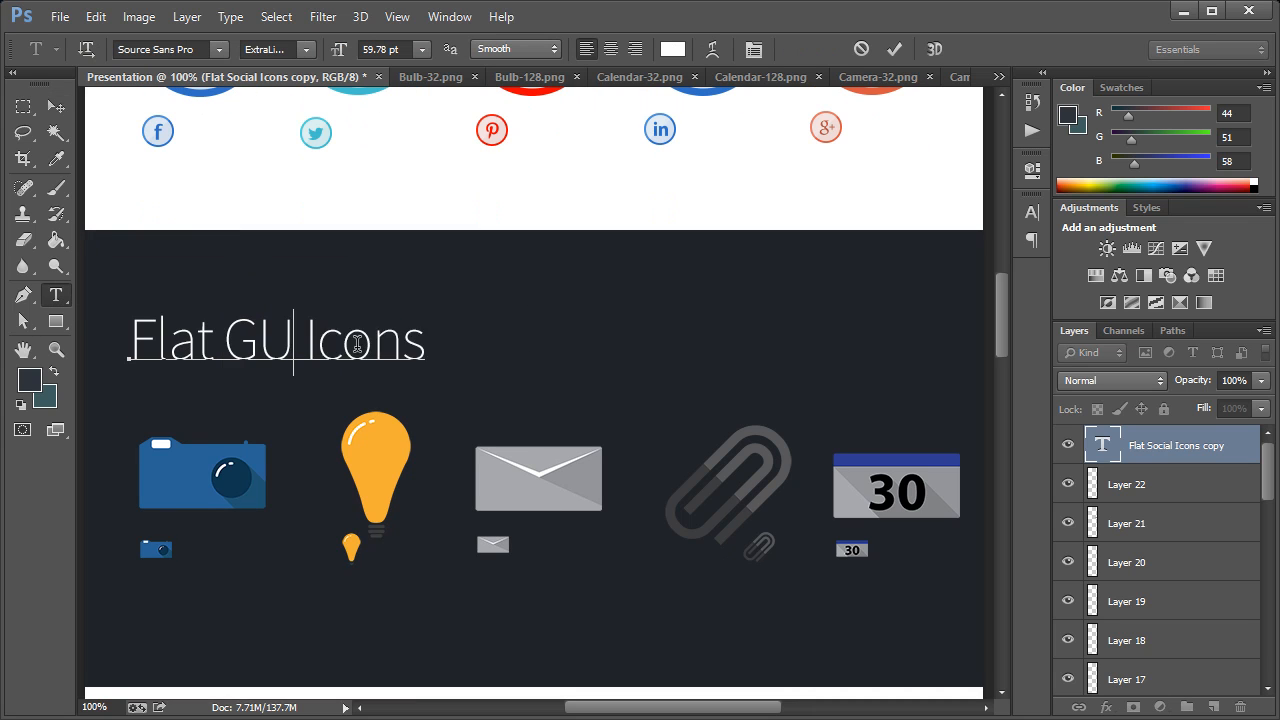
click(56, 107)
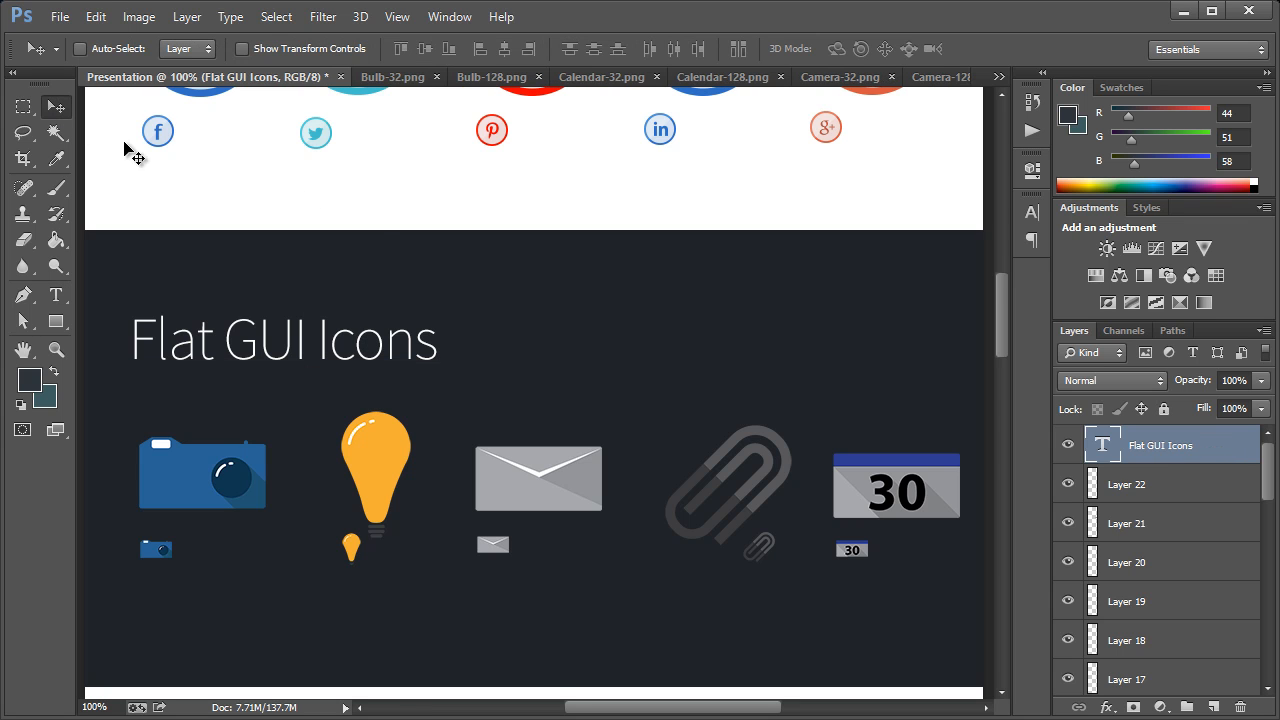
Shorten the dark rectangle behind the GUI icons from its lower edge to about 92.78% of its height
scroll(541, 262, down, 3)
scroll(557, 342, up, 1)
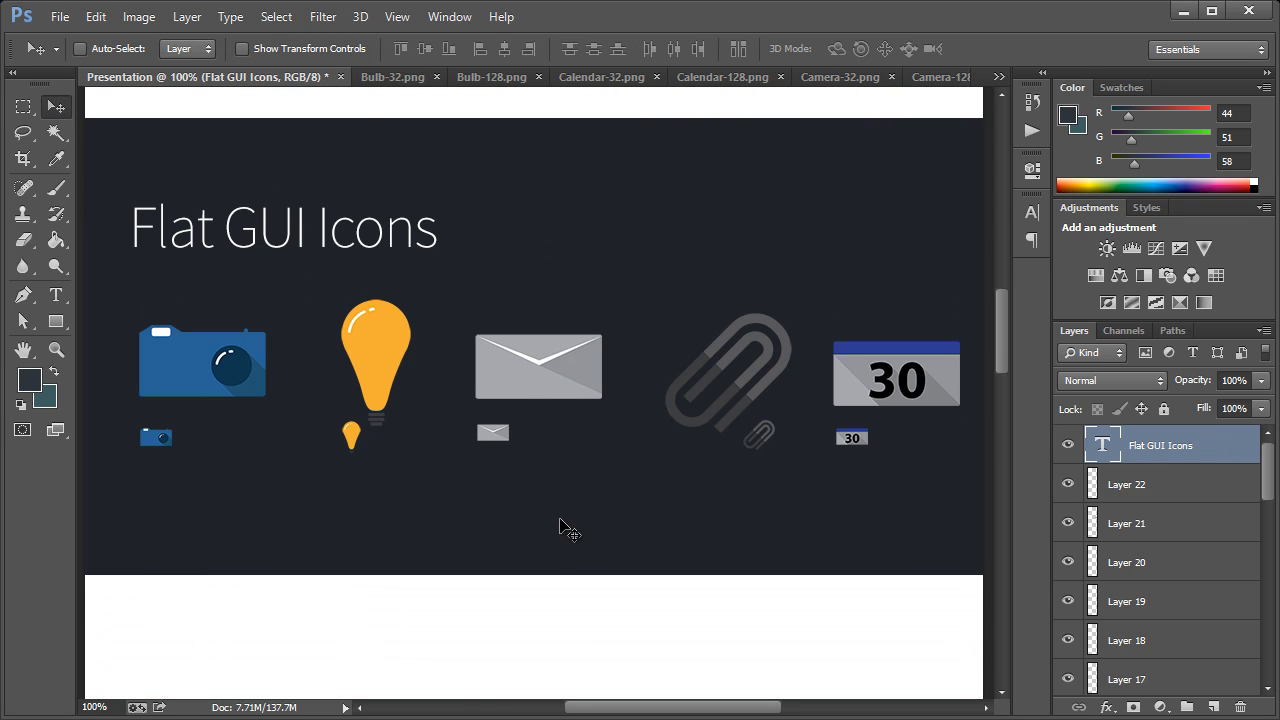
ctrl+click(530, 531)
key(ctrl+t)
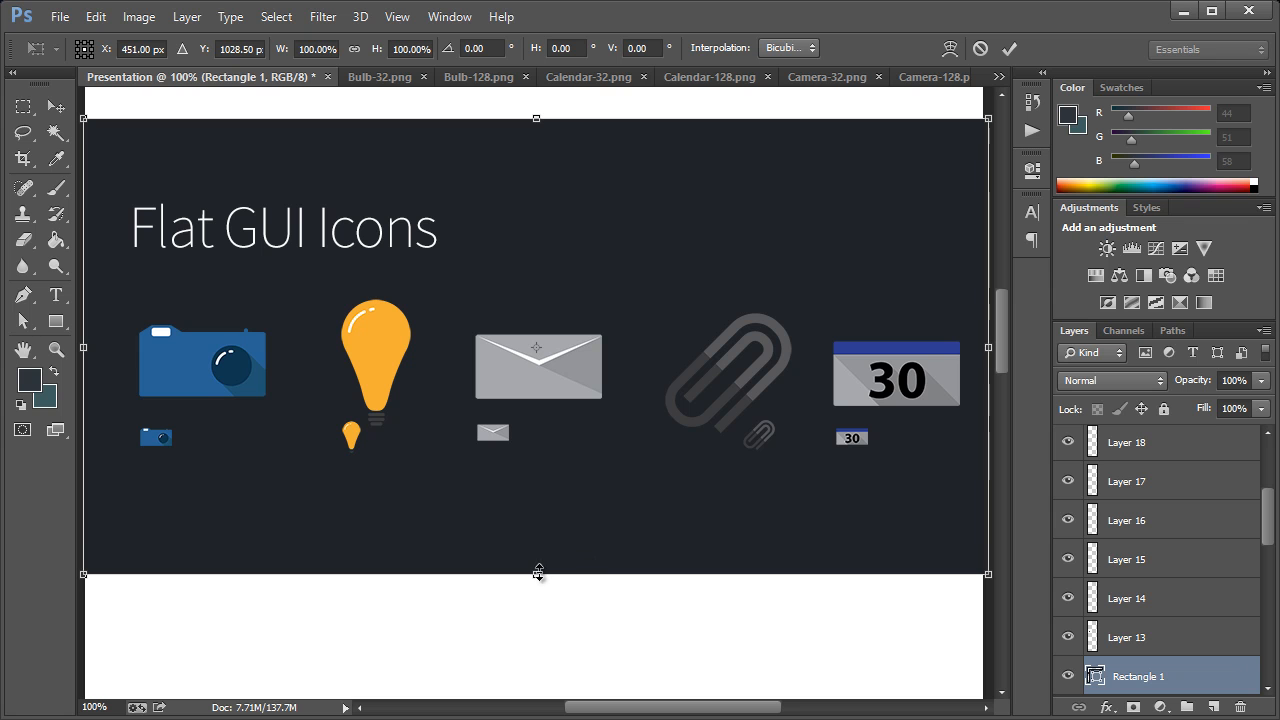
drag(541, 566, 541, 542)
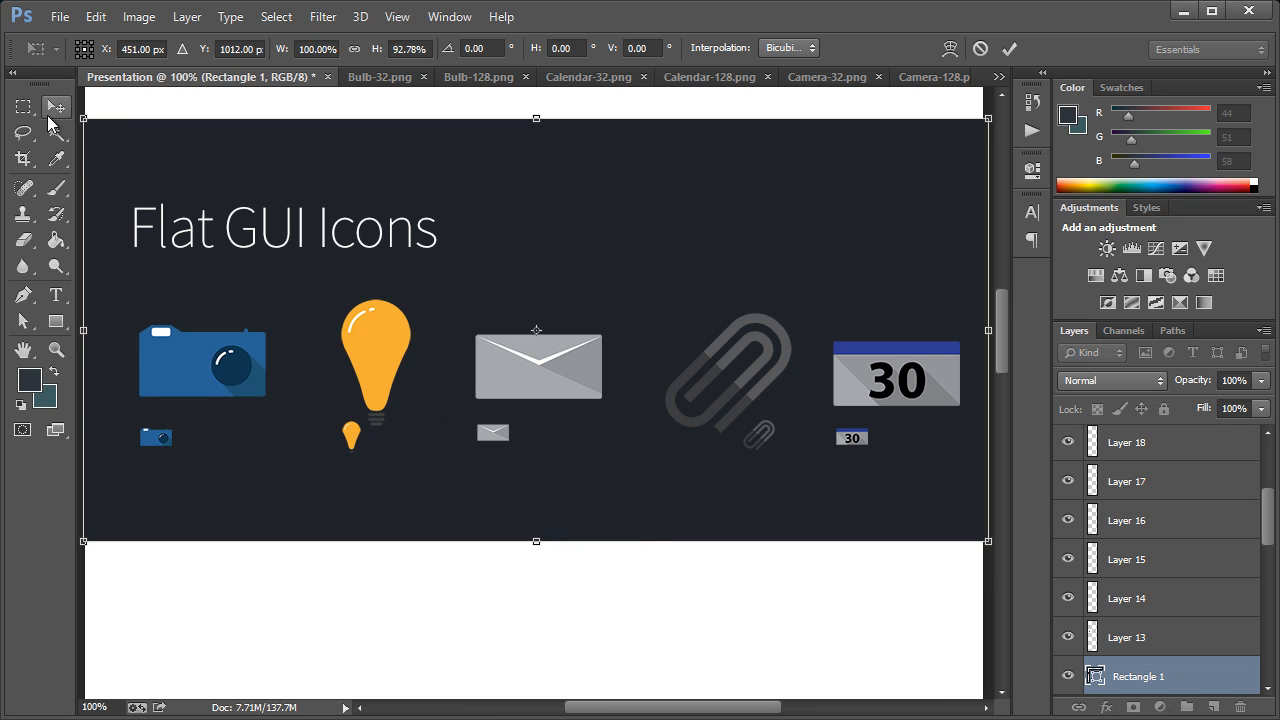
click(56, 107)
key(Return)
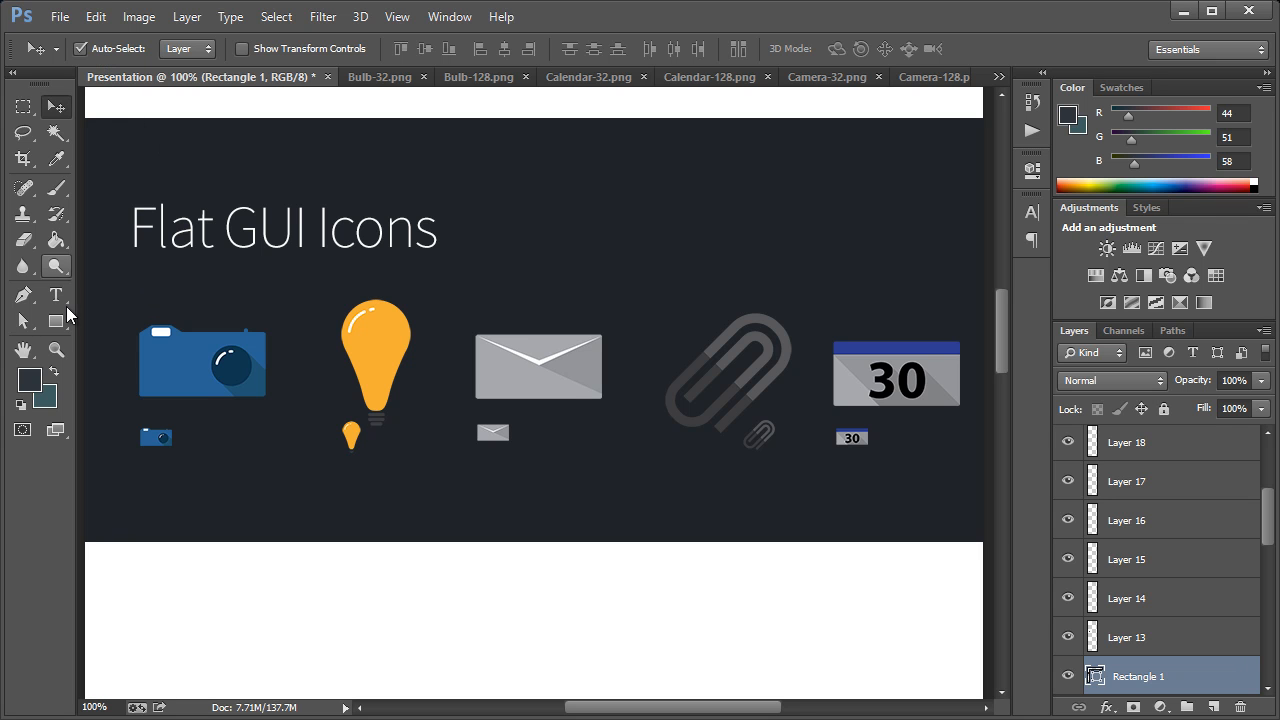
Group all the GUI icon layers without the dark background rectangle and name the group Flat GUI Icons
drag(93, 344, 956, 461)
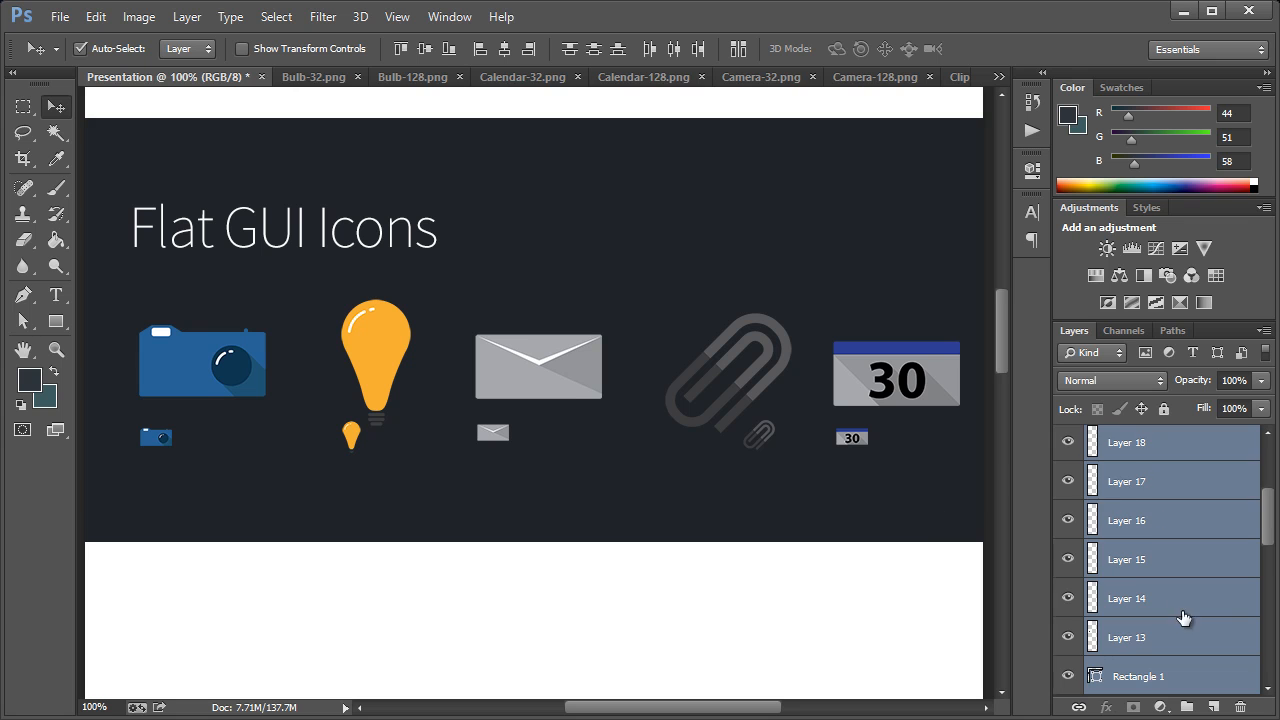
scroll(1184, 618, down, 8)
ctrl+click(1186, 673)
scroll(1199, 560, up, 4)
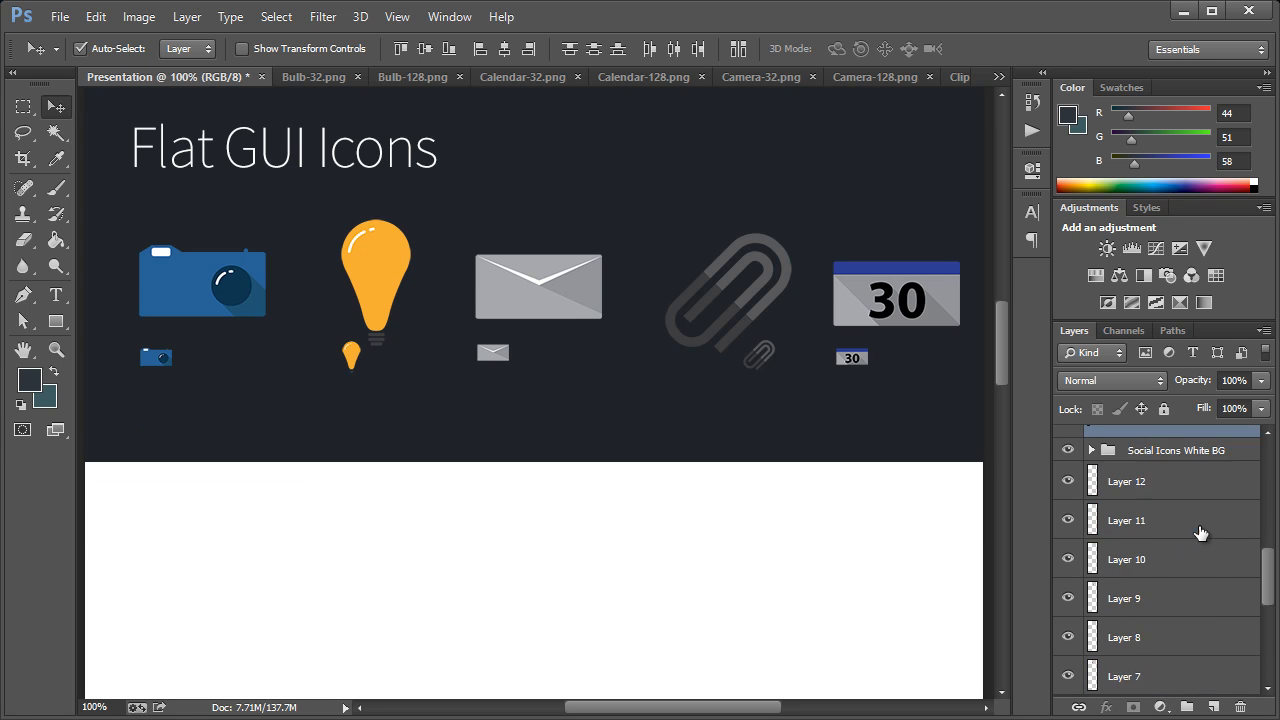
scroll(1201, 535, up, 4)
ctrl+click(1182, 575)
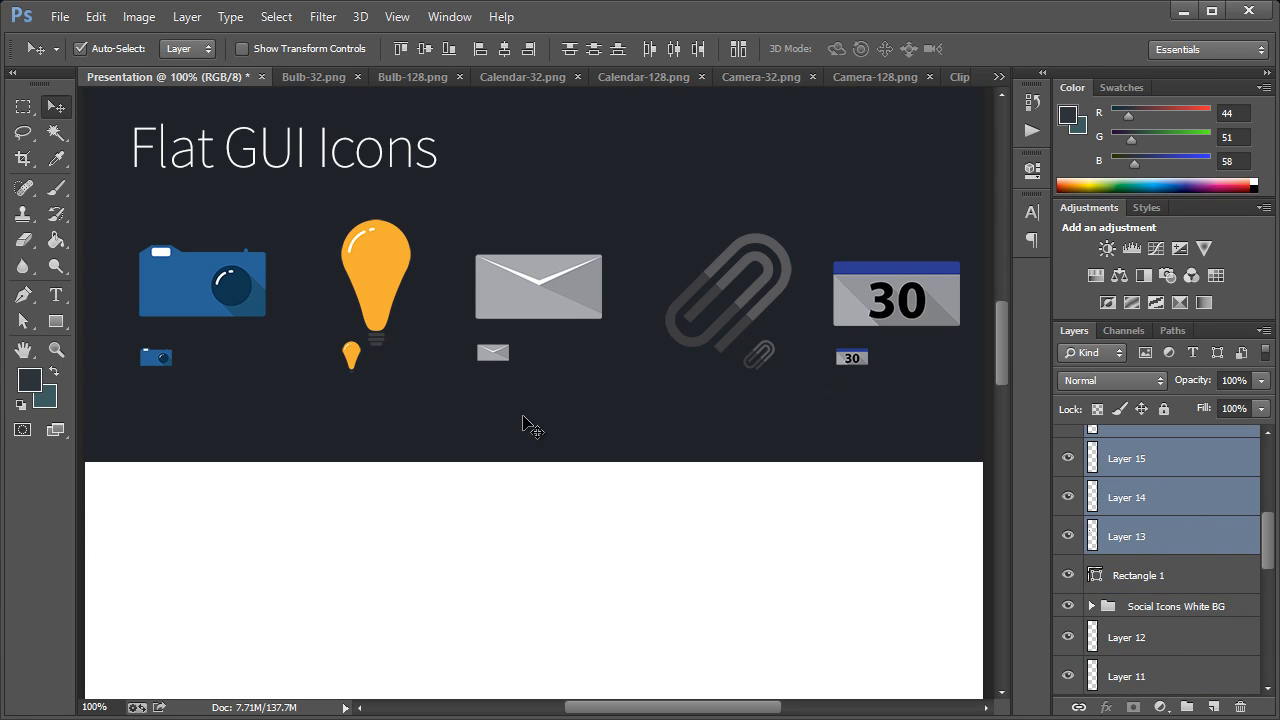
right_click(1146, 459)
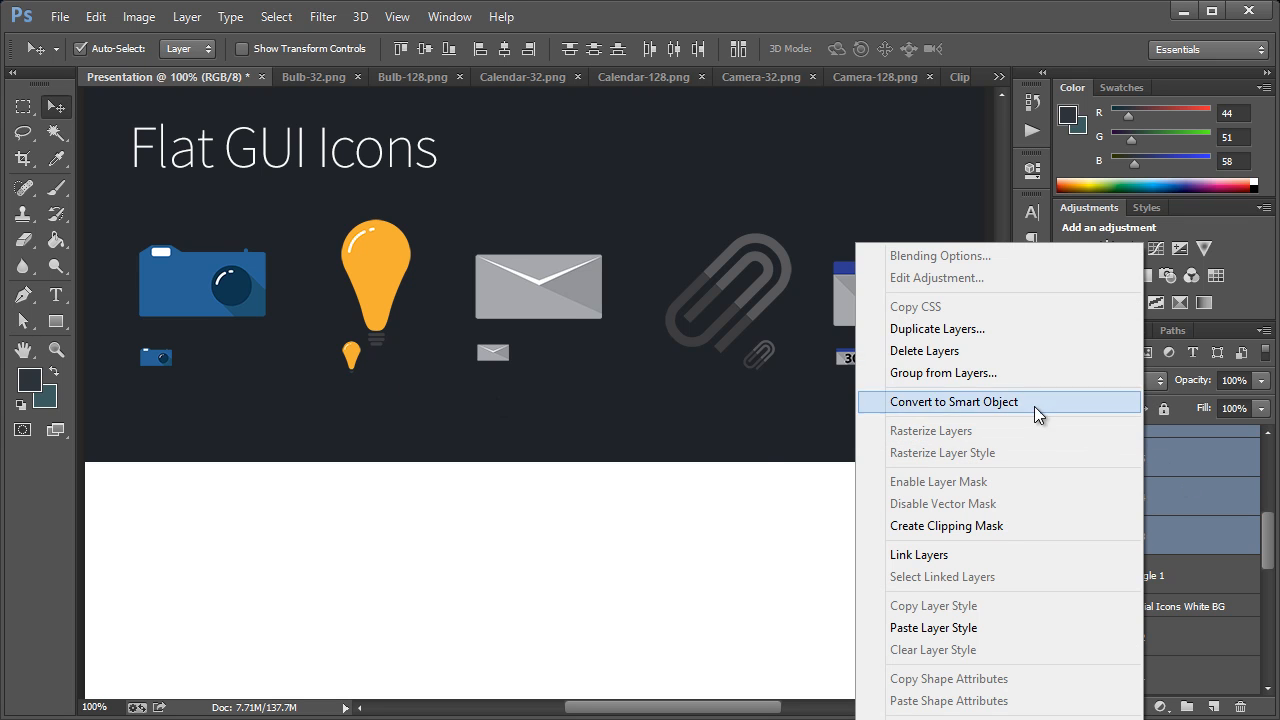
click(1186, 488)
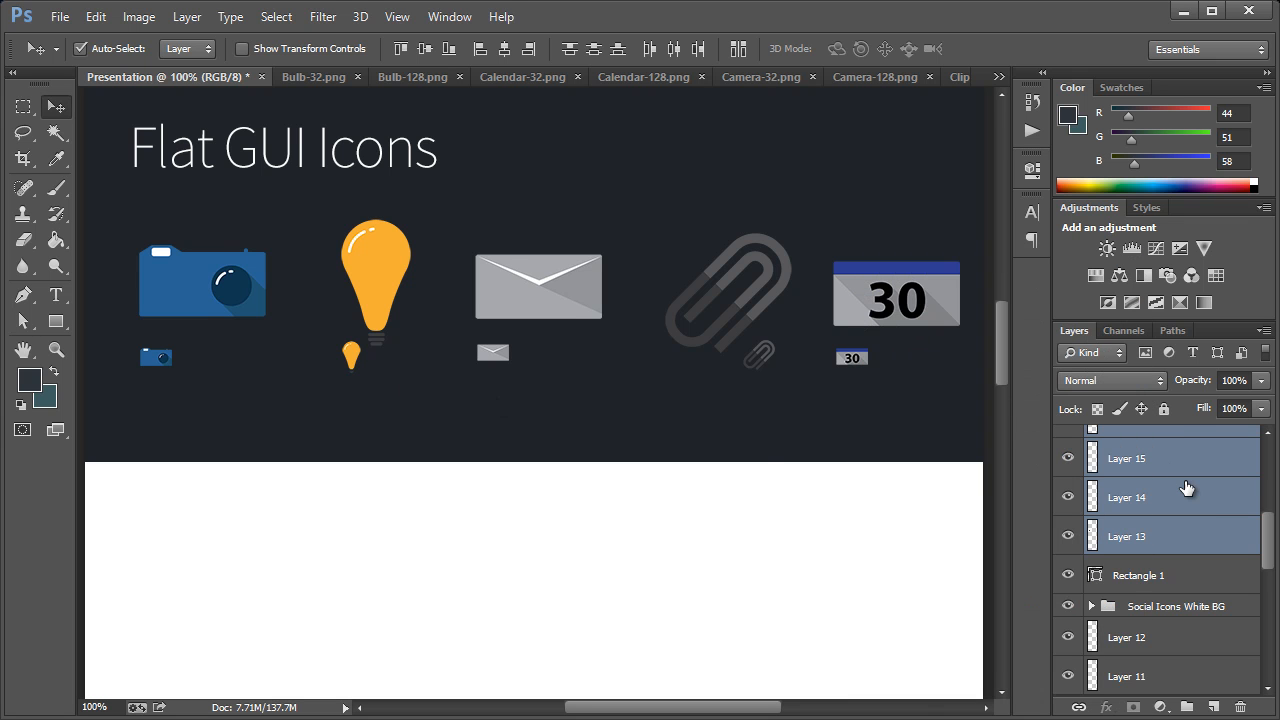
key(ctrl+g)
double_click(1146, 441)
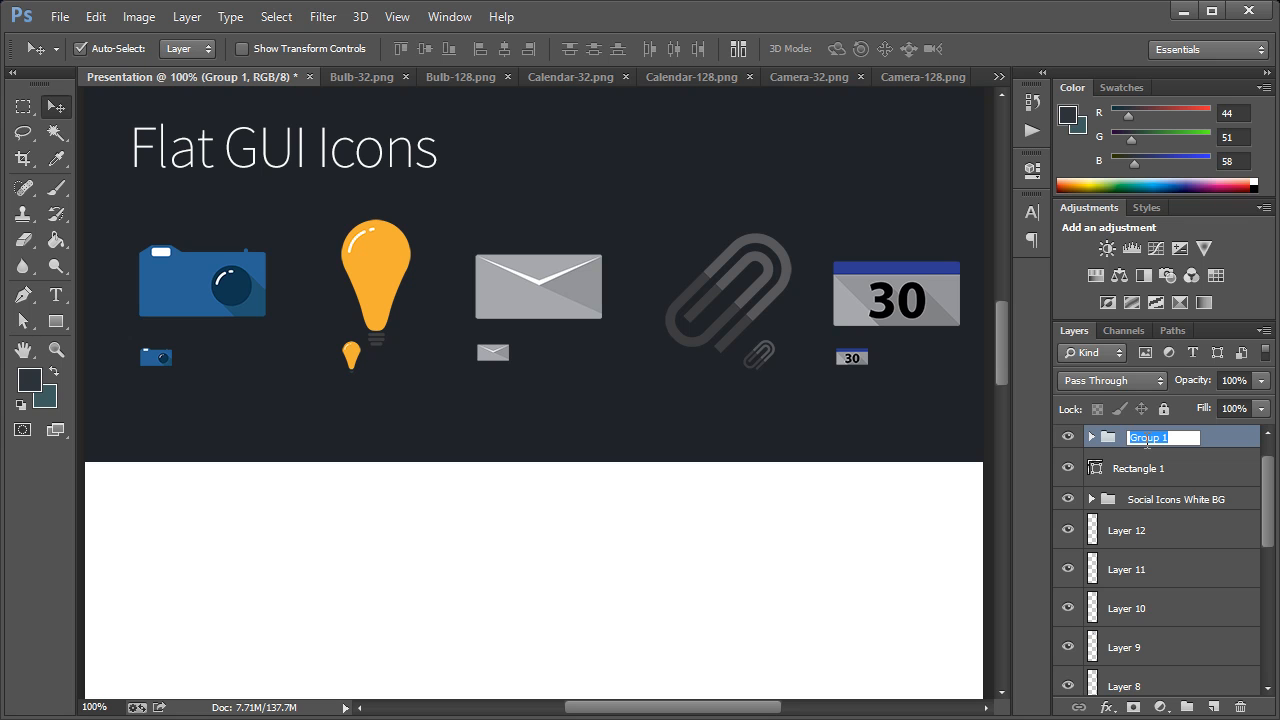
text(Flat GUI Icons)
key(Return)
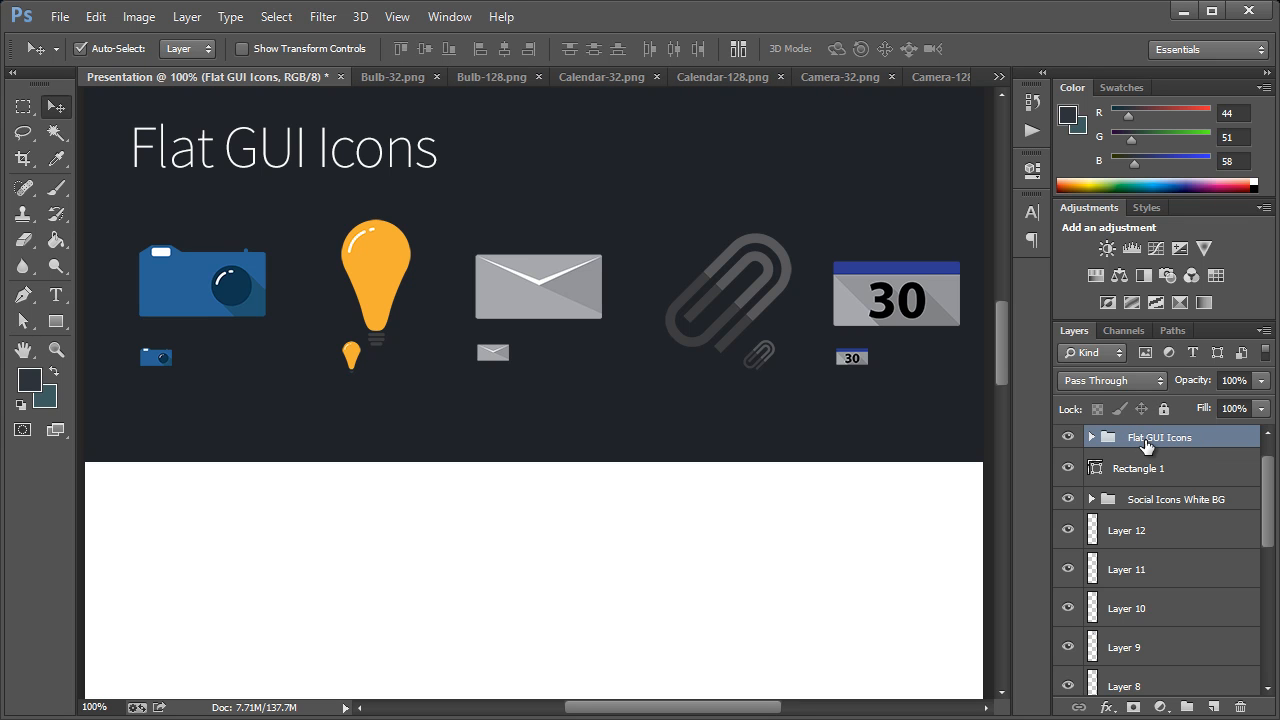
Duplicate the Flat GUI Icons group as Flat GUI Icons White BG
right_click(1146, 444)
click(1112, 502)
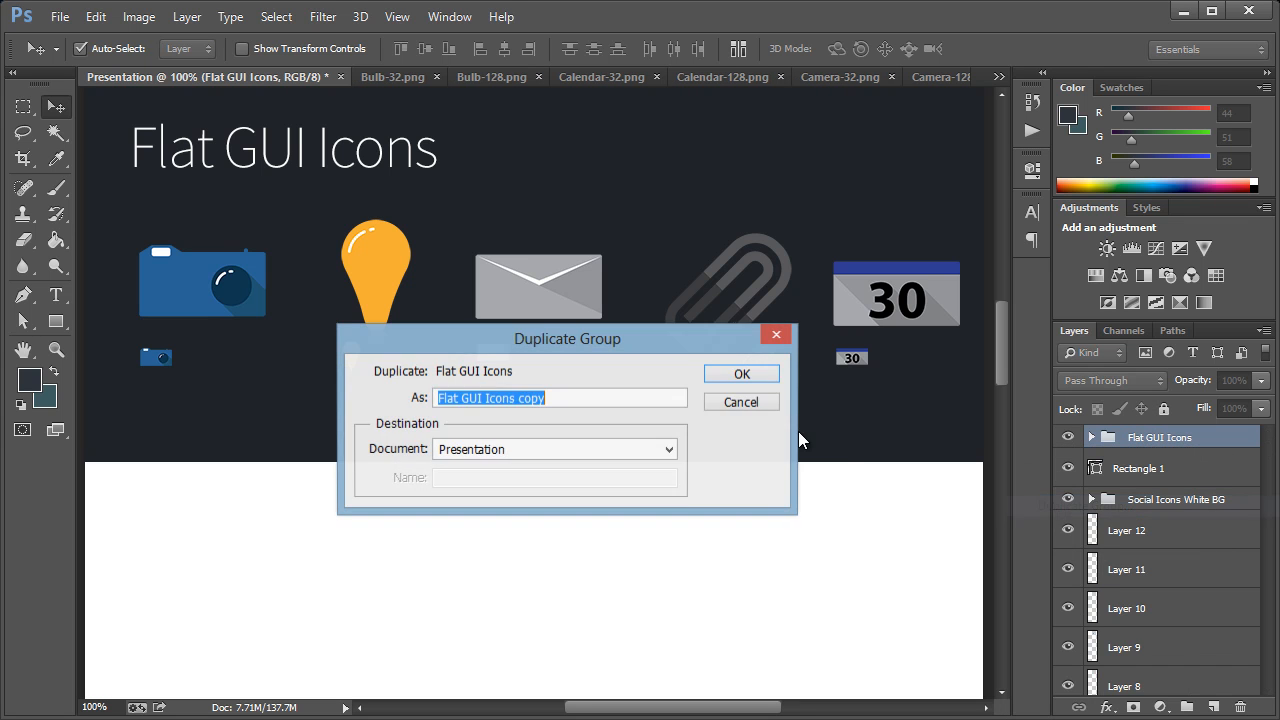
double_click(542, 401)
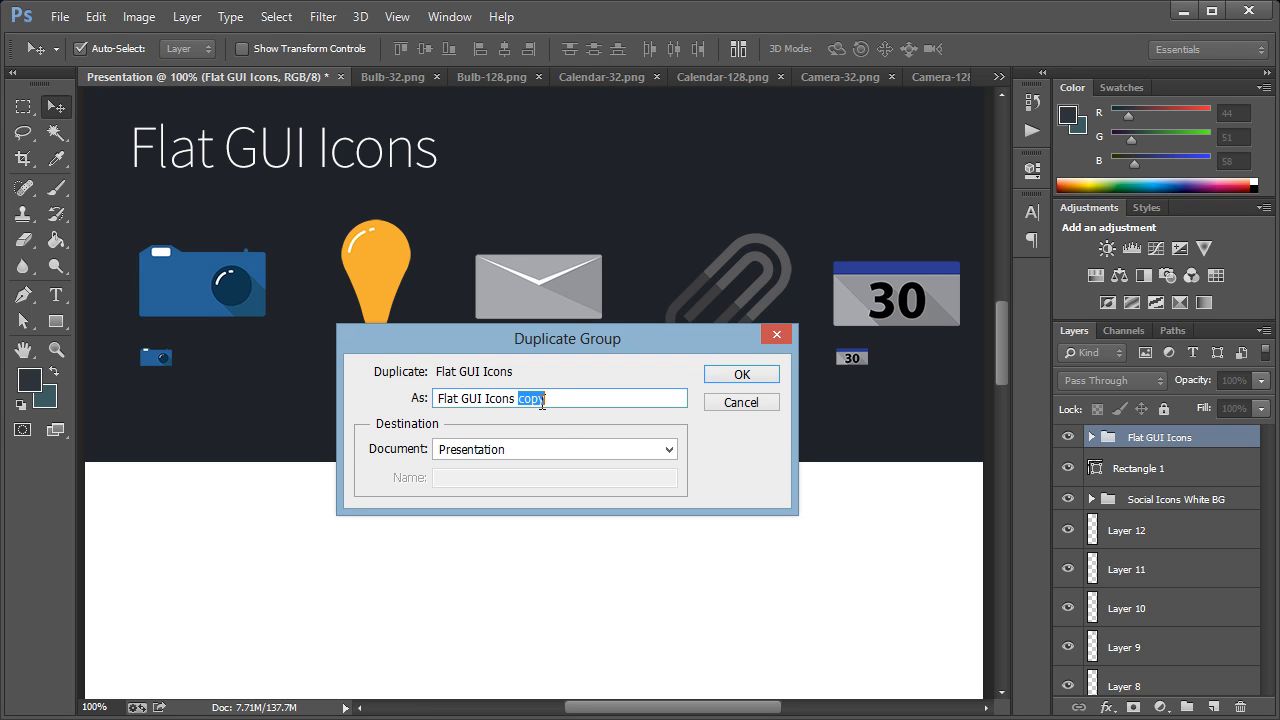
key(Return)
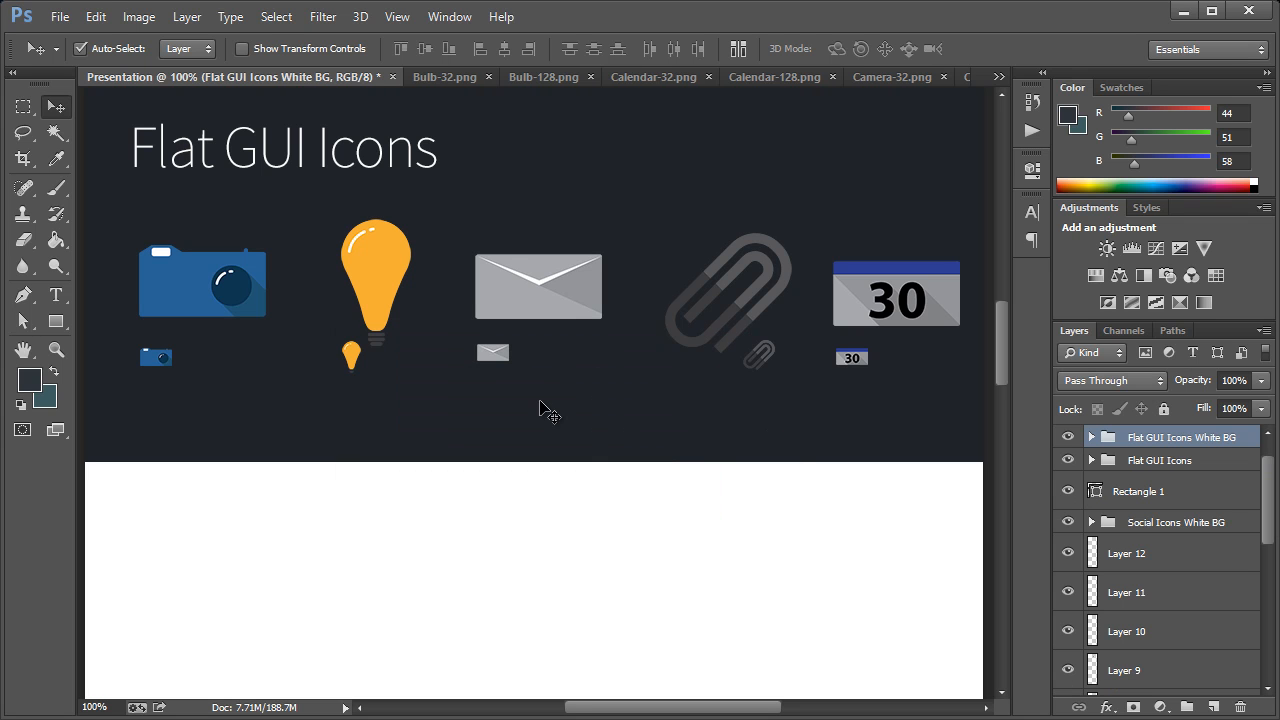
Turn off Auto-Select and move the duplicated icon group straight down onto the white area below the dark band
click(113, 55)
drag(228, 286, 228, 576)
scroll(634, 500, up, 3)
drag(994, 351, 994, 411)
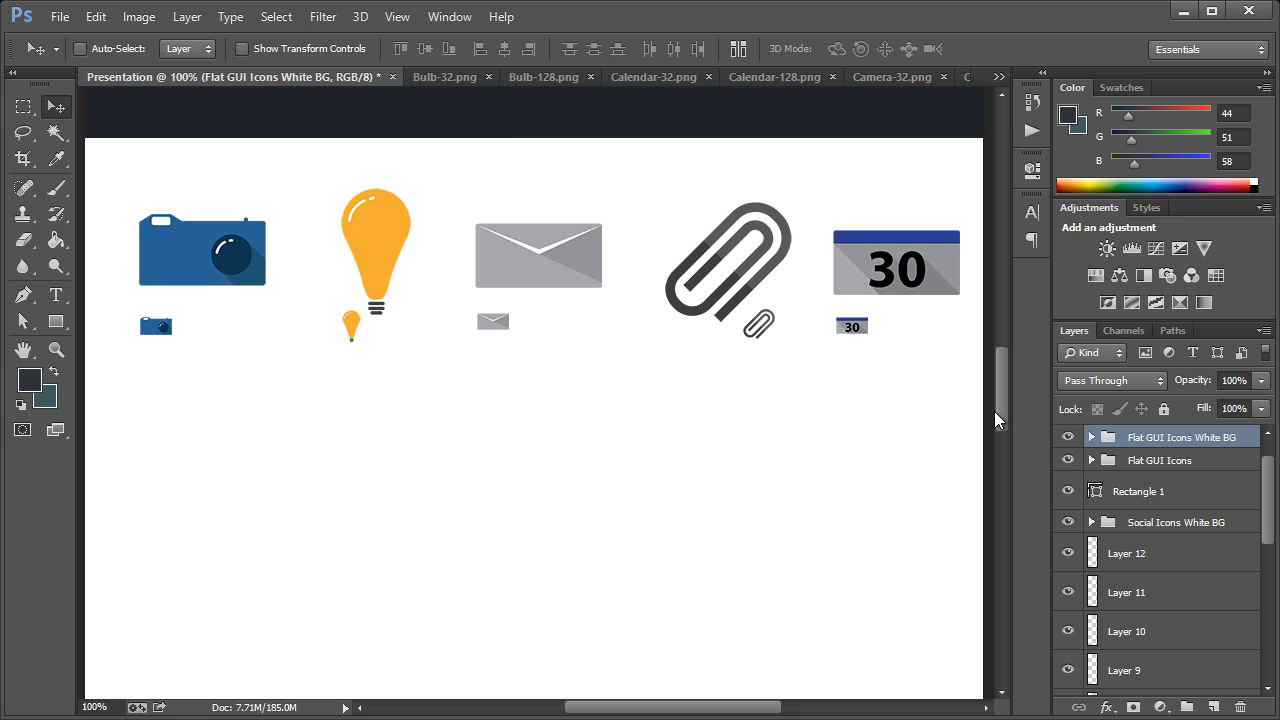
Close all the bulb, calendar, camera, clip and mail PNG documents, keeping only the Presentation document open
click(487, 77)
click(491, 77)
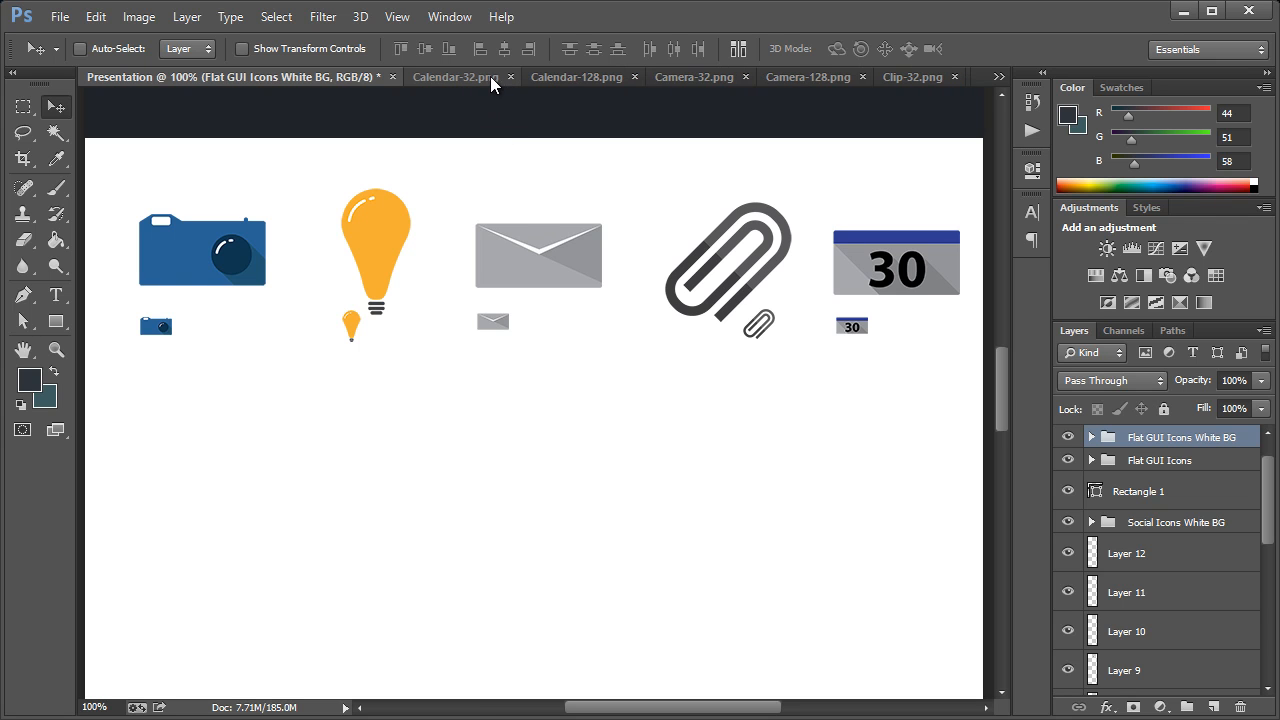
click(510, 77)
click(512, 77)
click(508, 77)
click(511, 76)
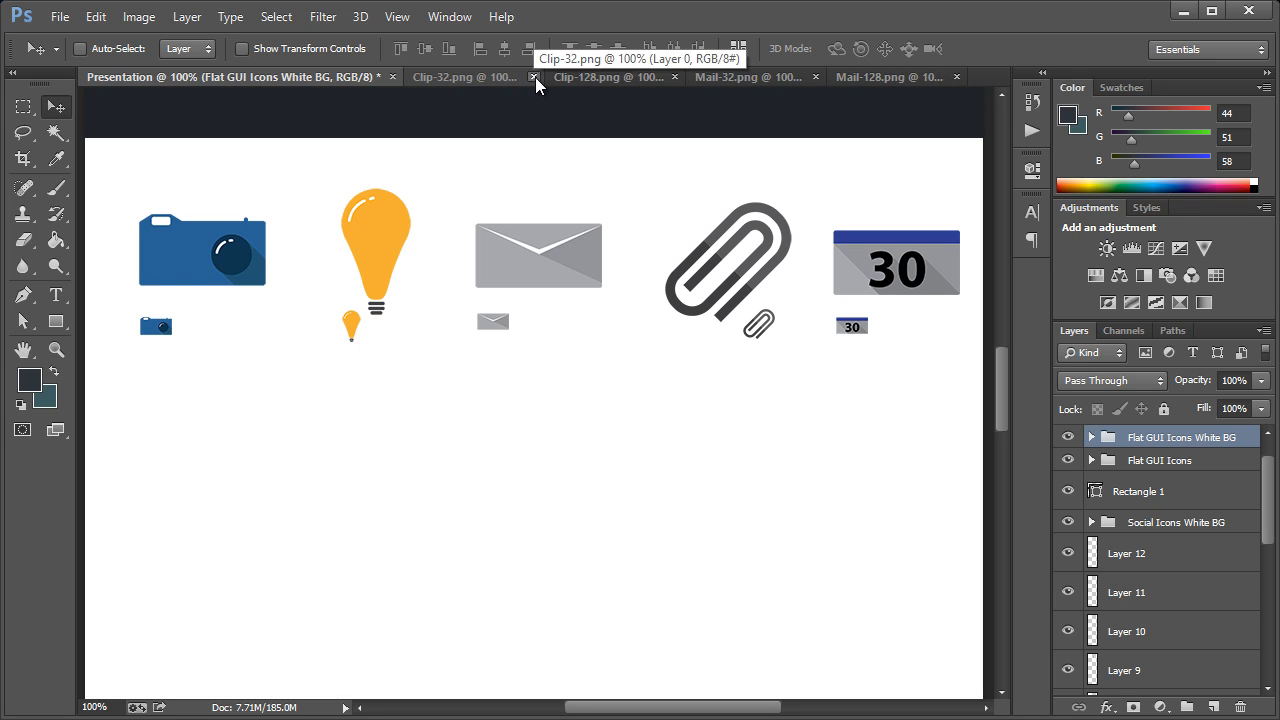
click(538, 77)
click(578, 76)
click(604, 77)
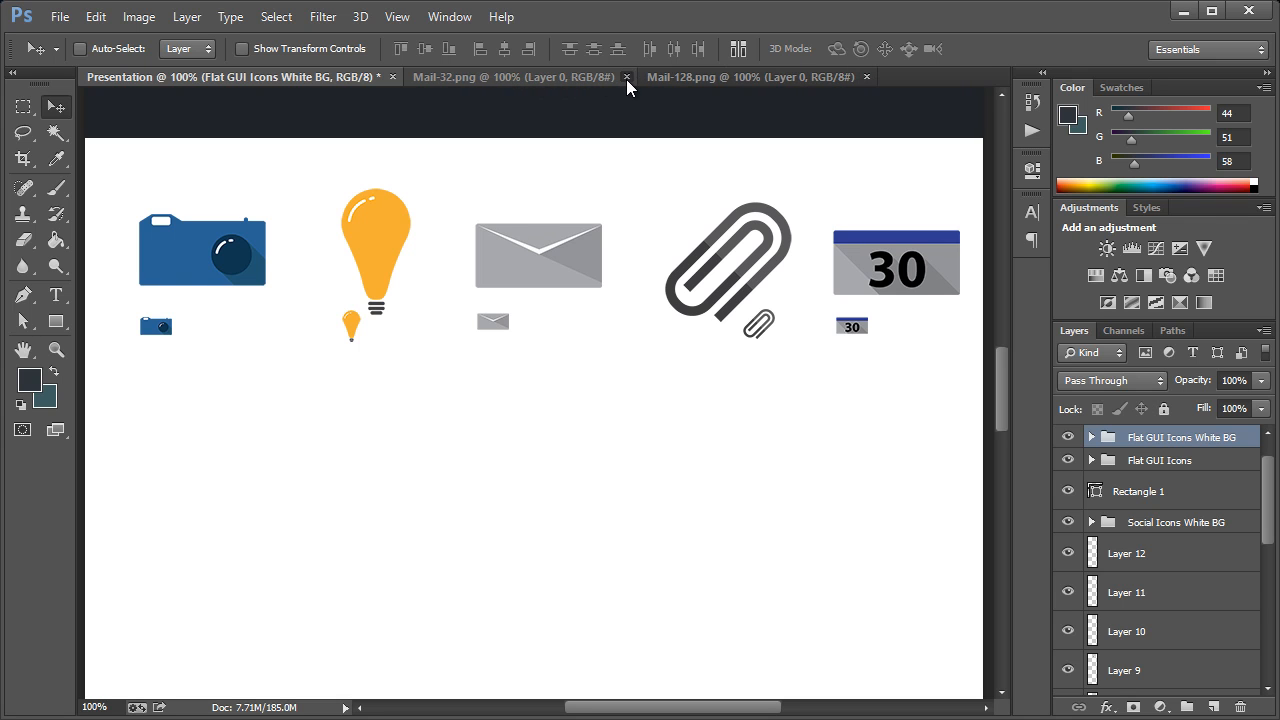
click(627, 78)
Draw a dark full-width rectangle about 902 × 375 px on the white area below the copied GUI icons
scroll(590, 394, down, 5)
scroll(772, 400, up, 8)
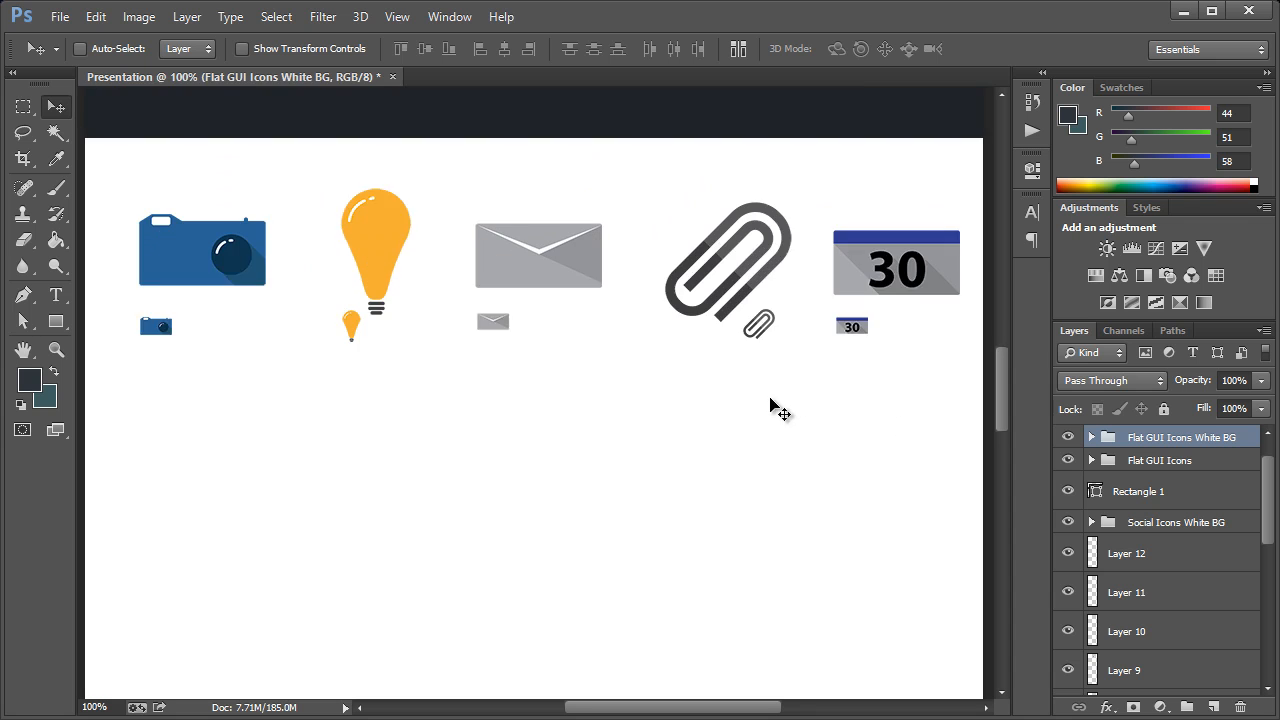
scroll(741, 398, down, 6)
scroll(730, 398, down, 5)
scroll(520, 376, up, 7)
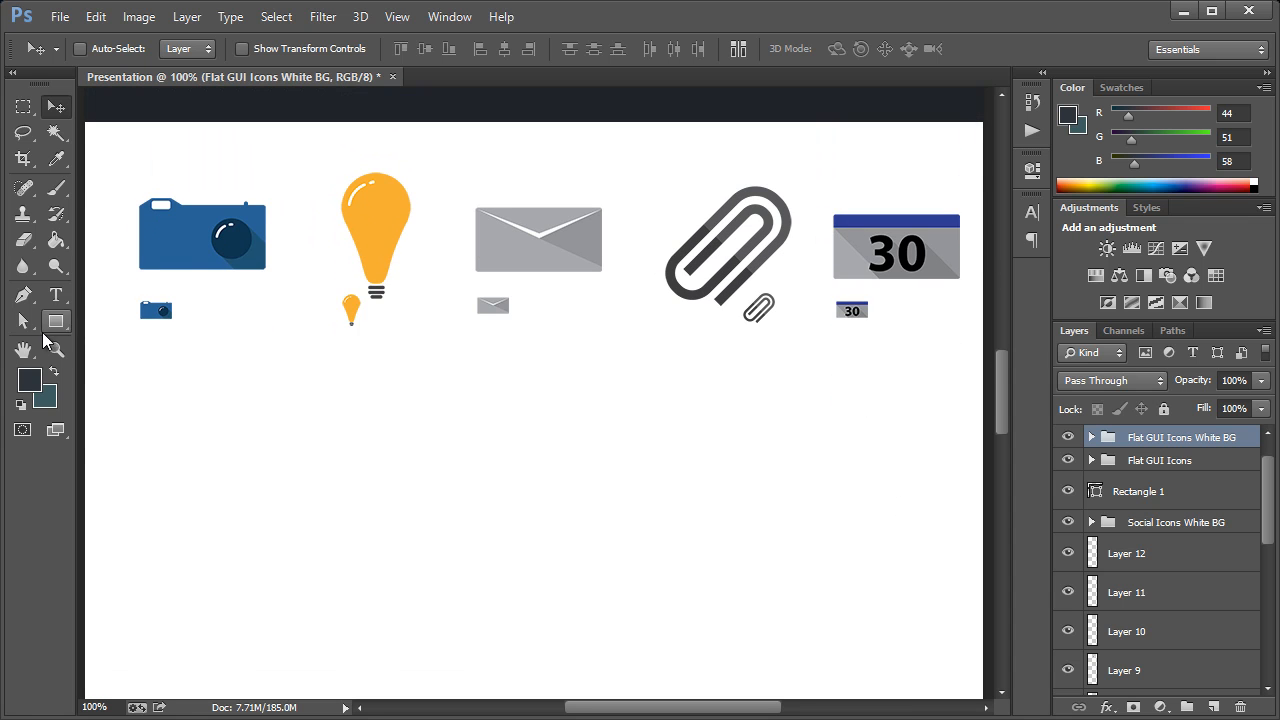
click(46, 328)
scroll(168, 397, down, 4)
drag(85, 349, 980, 658)
scroll(974, 611, down, 1)
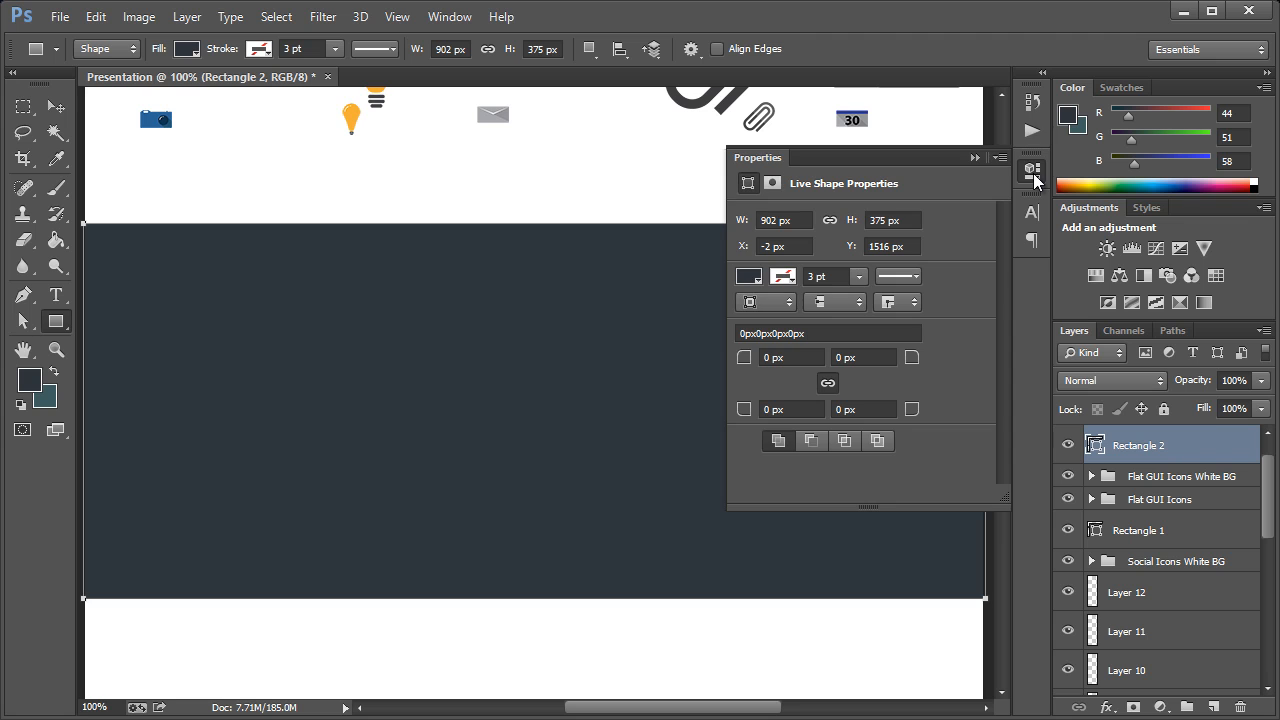
click(1034, 174)
key(v)
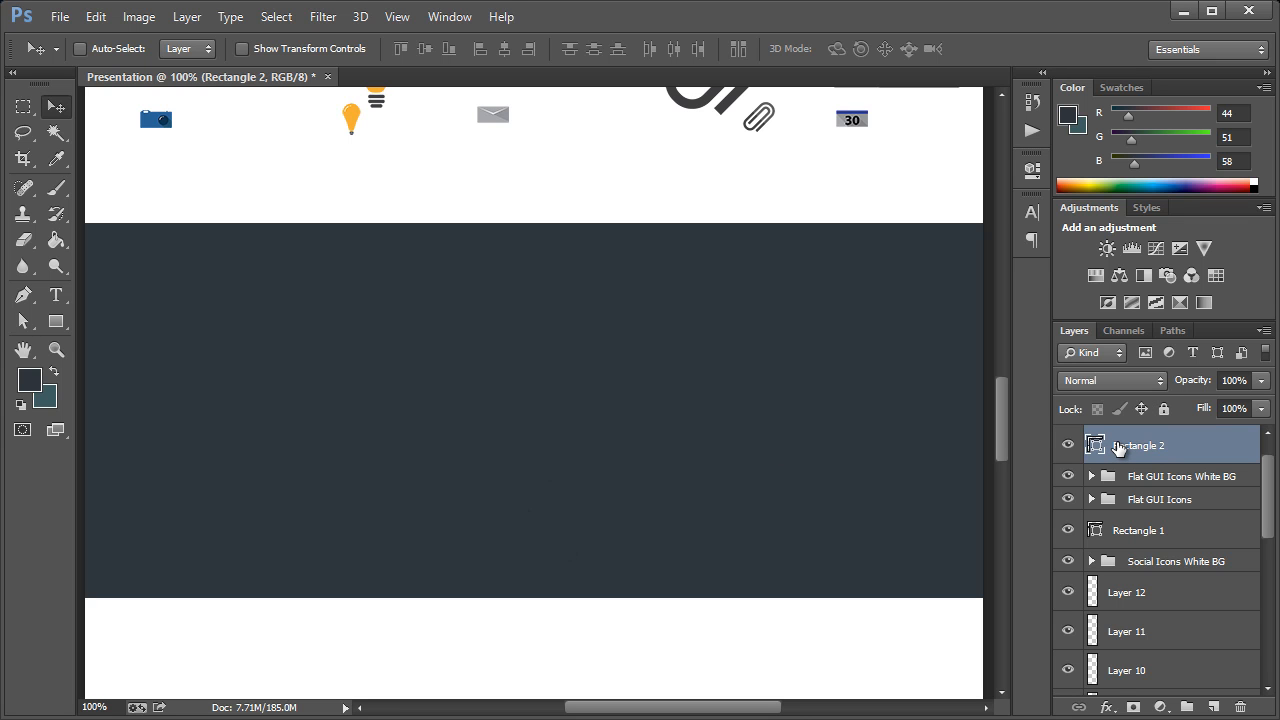
Add a new layer clipped to the new dark rectangle
key(ctrl+shift+n)
key(Tab)
key(space)
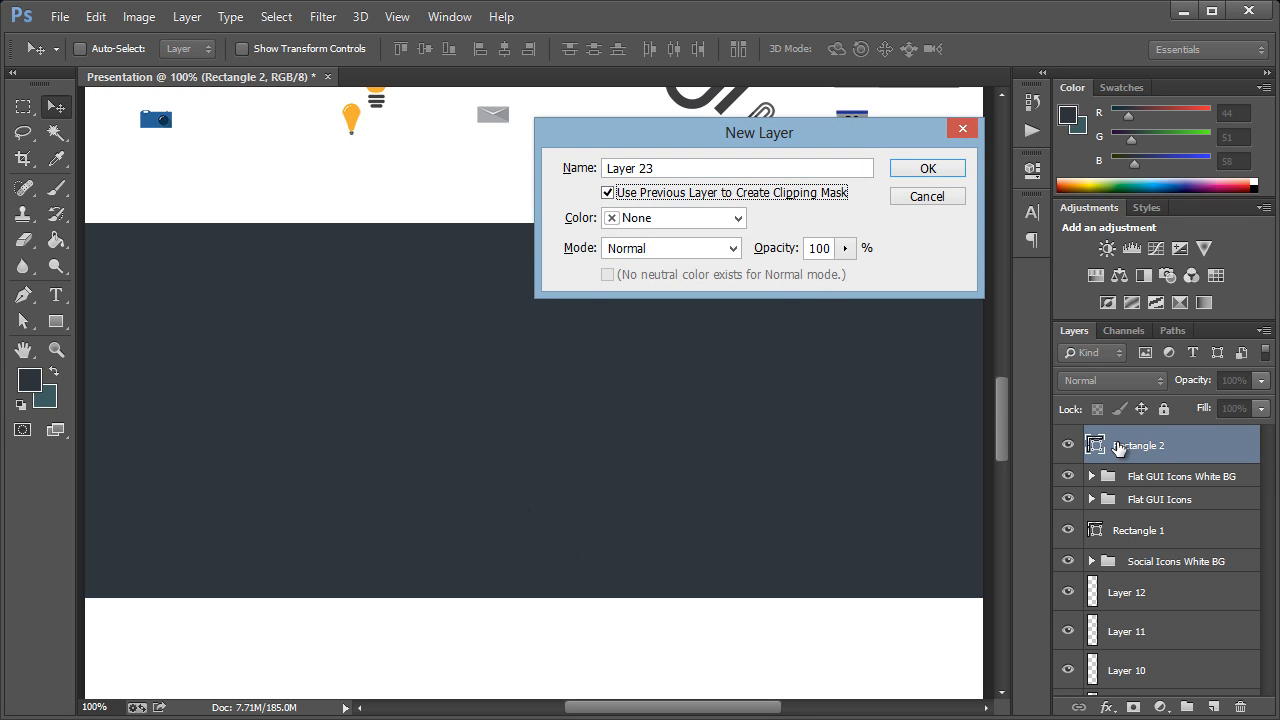
key(Return)
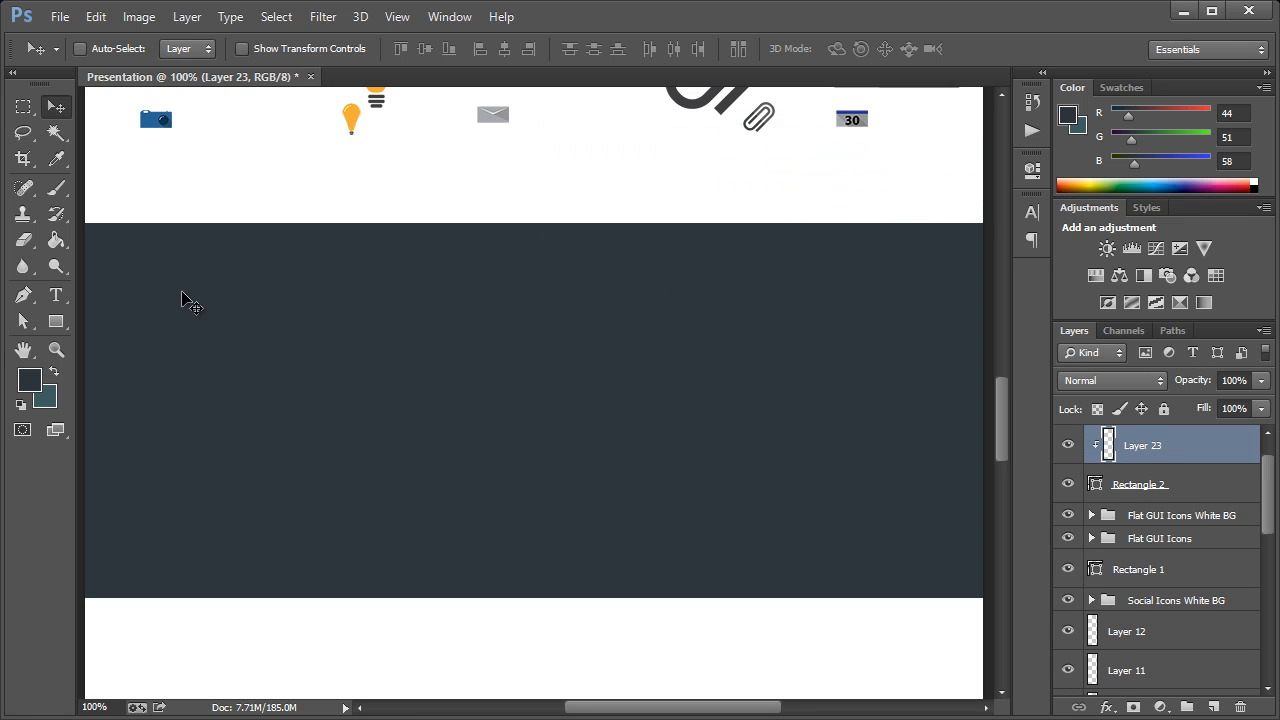
Paint four large soft spots along the new rectangle's upper and lower edges with the 402 px brush in colour #b8c3cc
click(57, 189)
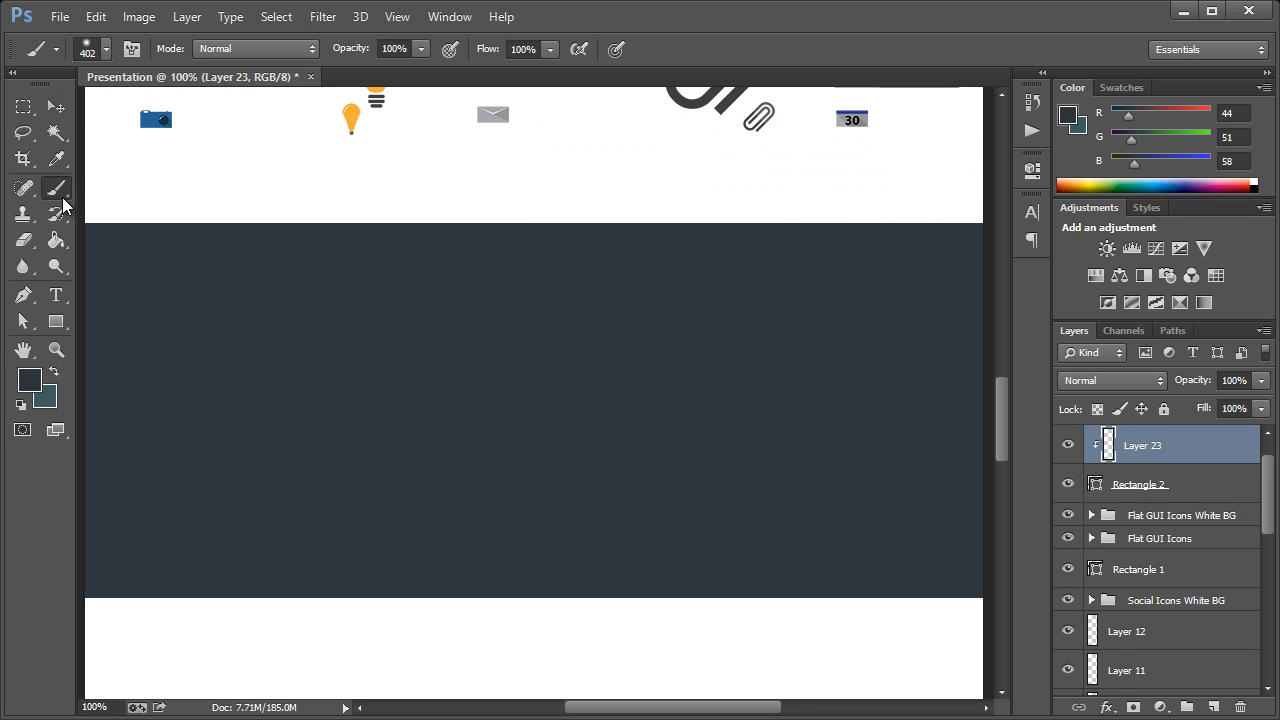
click(30, 379)
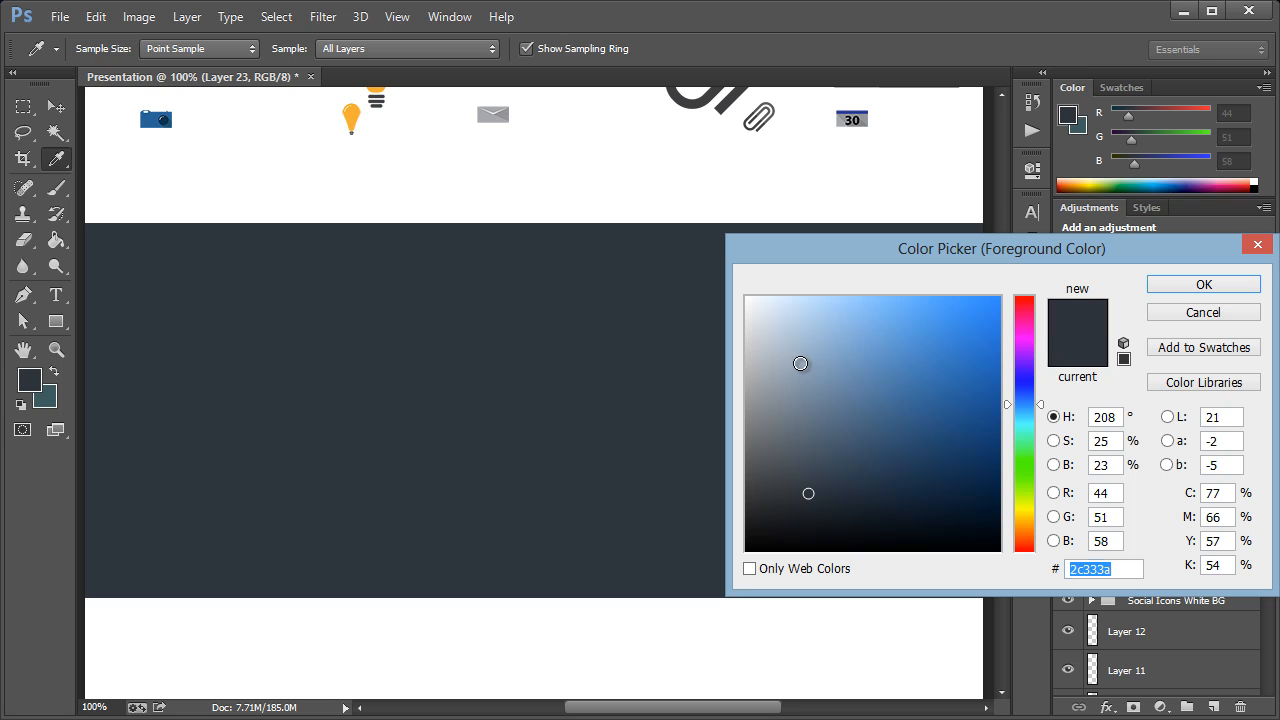
click(770, 346)
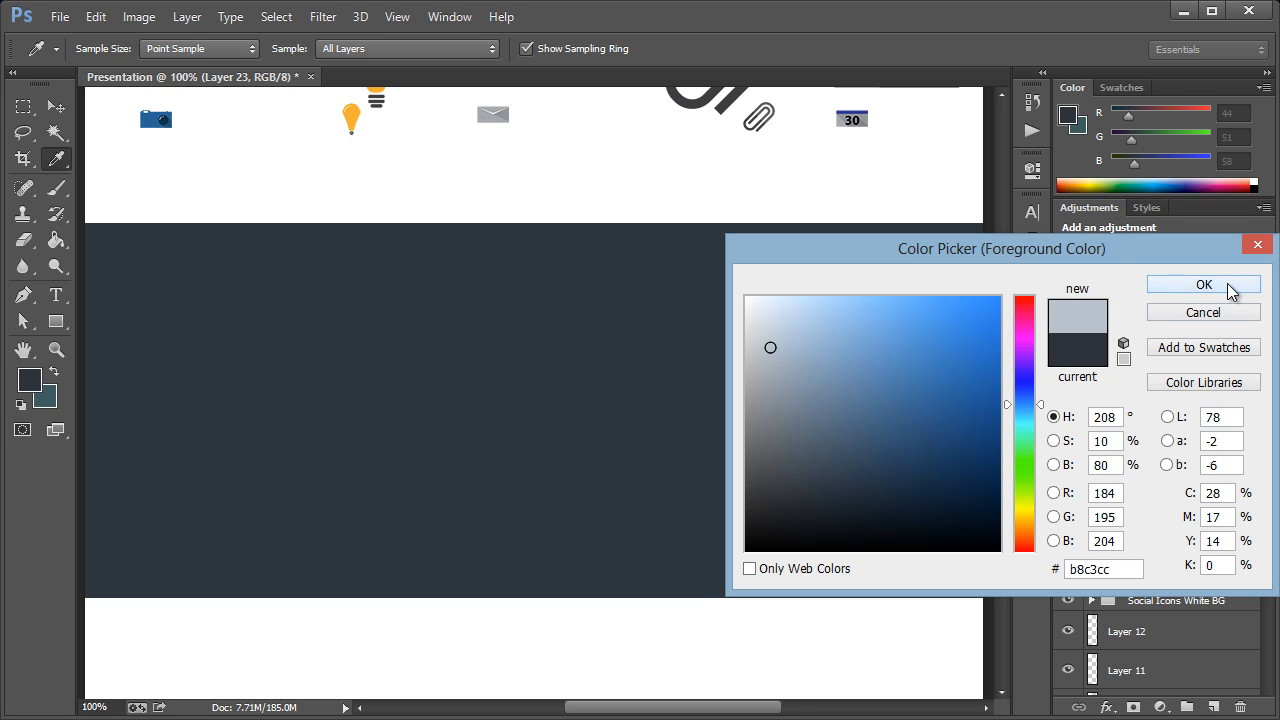
click(1204, 285)
click(128, 162)
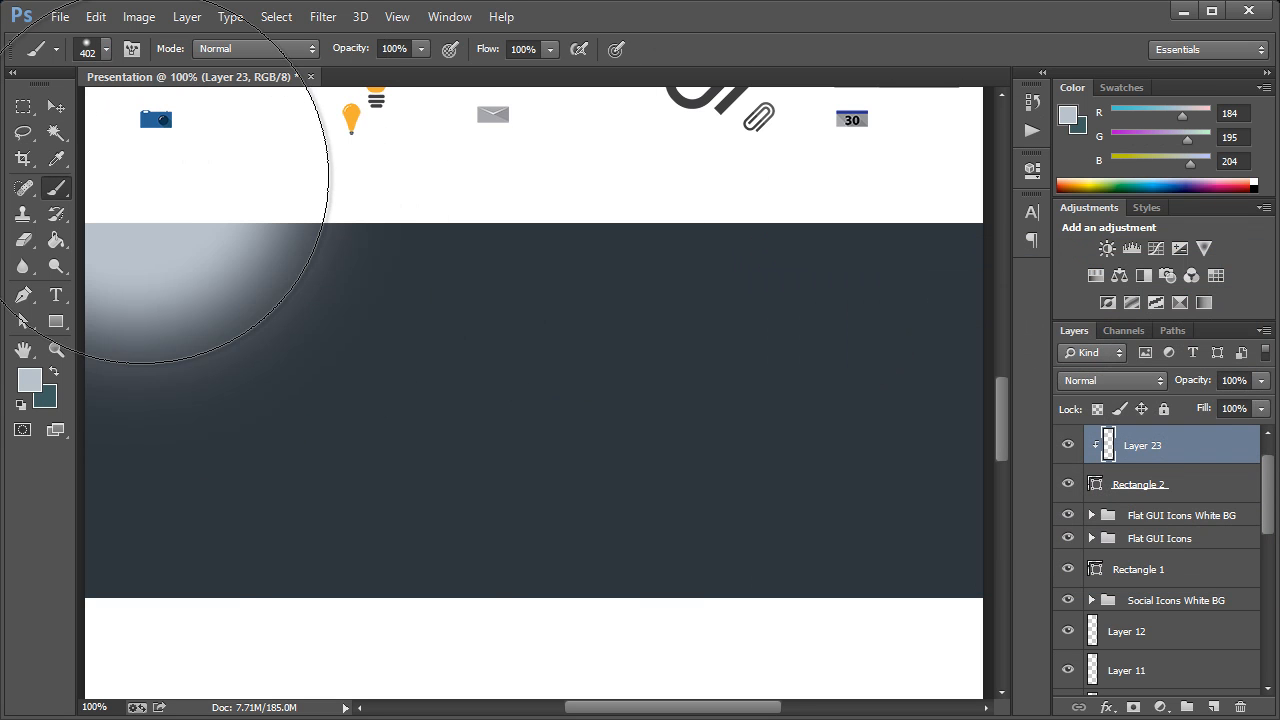
click(578, 614)
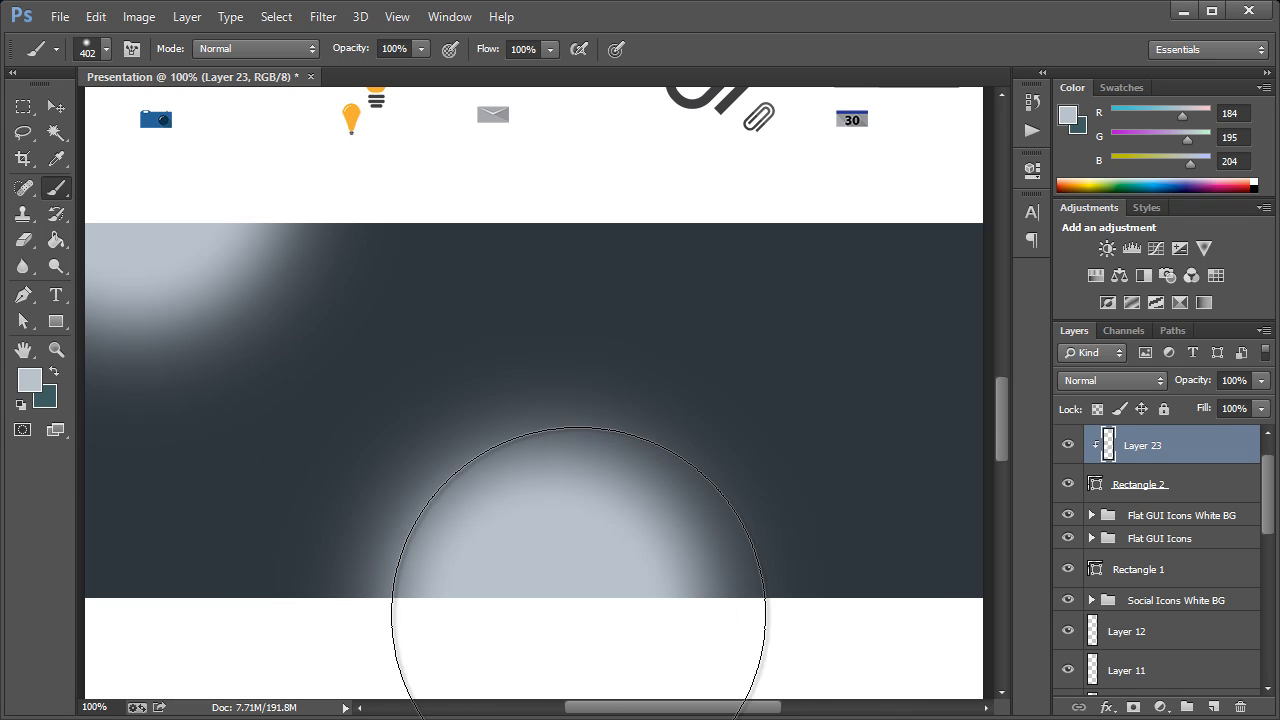
click(963, 232)
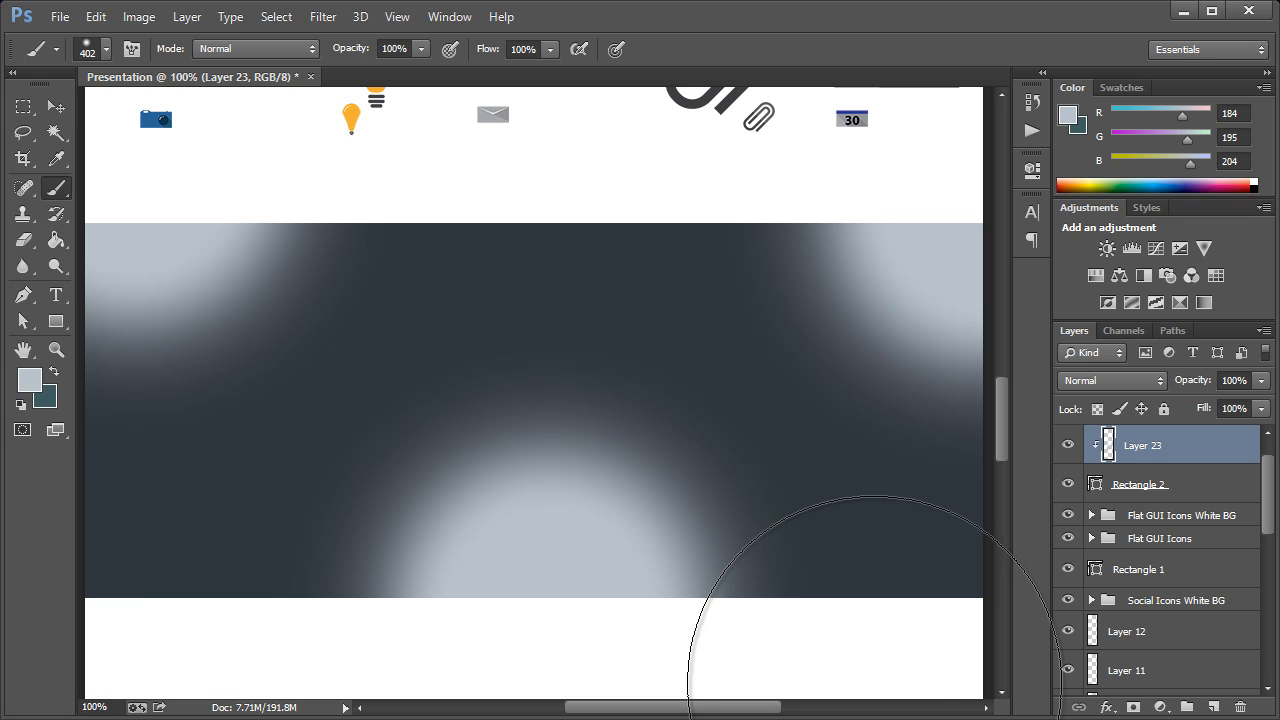
click(873, 685)
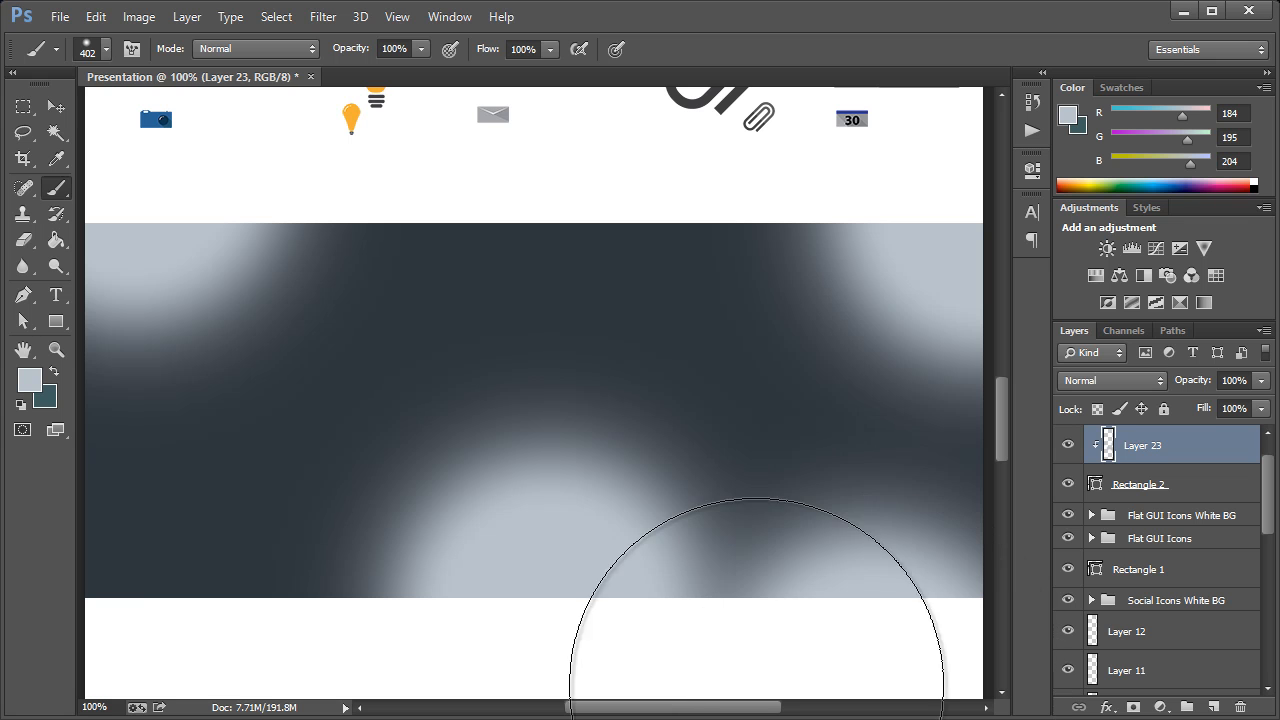
Reduce the soft brush size to 111 px
click(103, 47)
drag(155, 160, 66, 155)
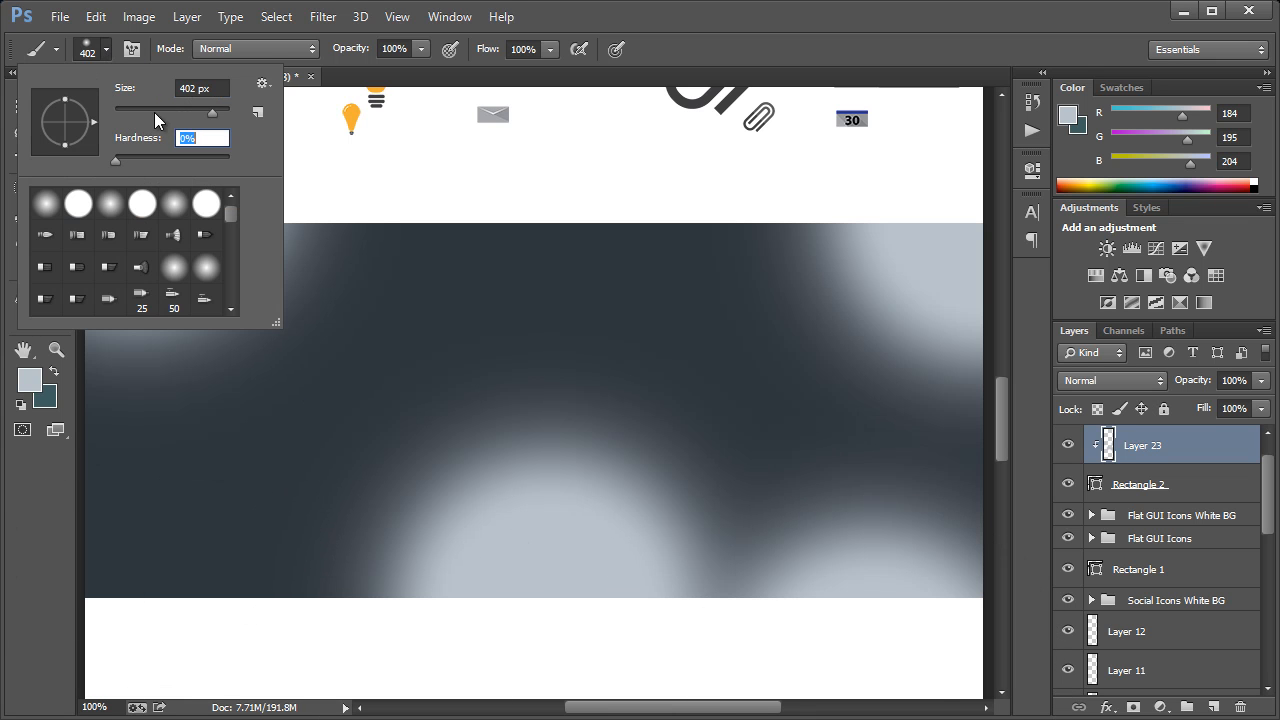
drag(154, 112, 146, 108)
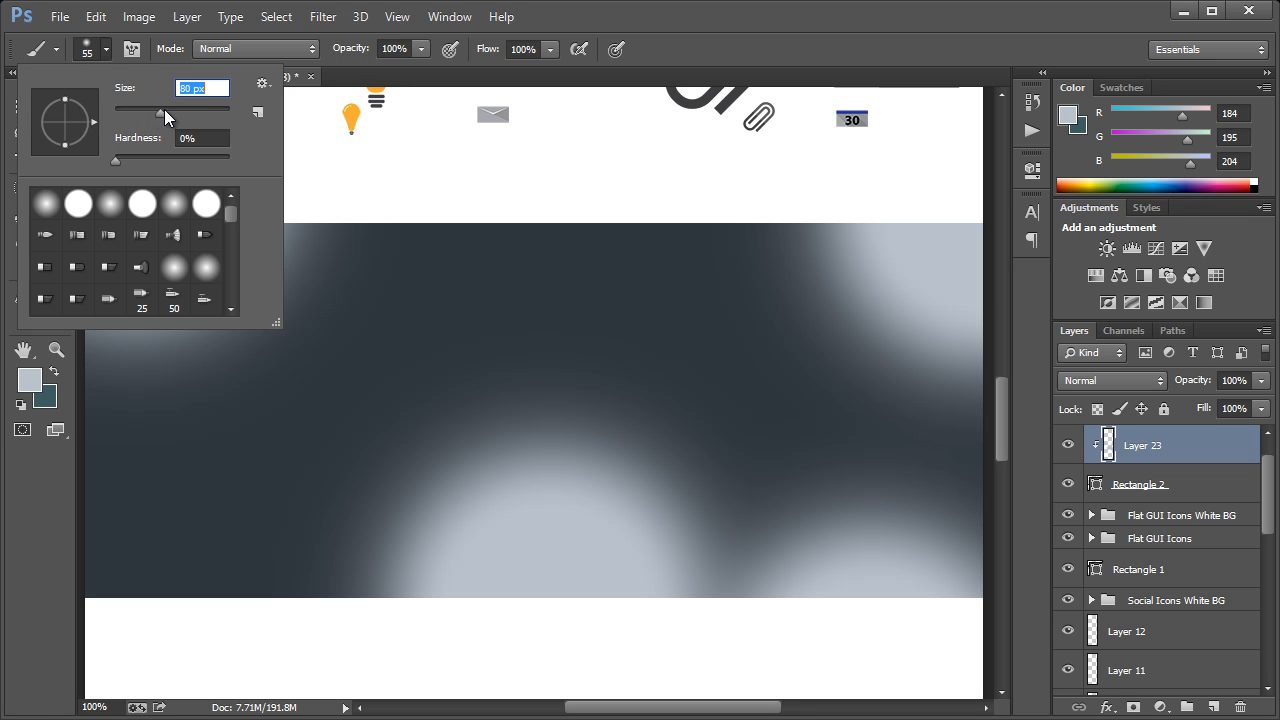
click(710, 48)
Add another layer above the large spots and make it a clipping mask on the dark rectangle
key(ctrl+shift+n)
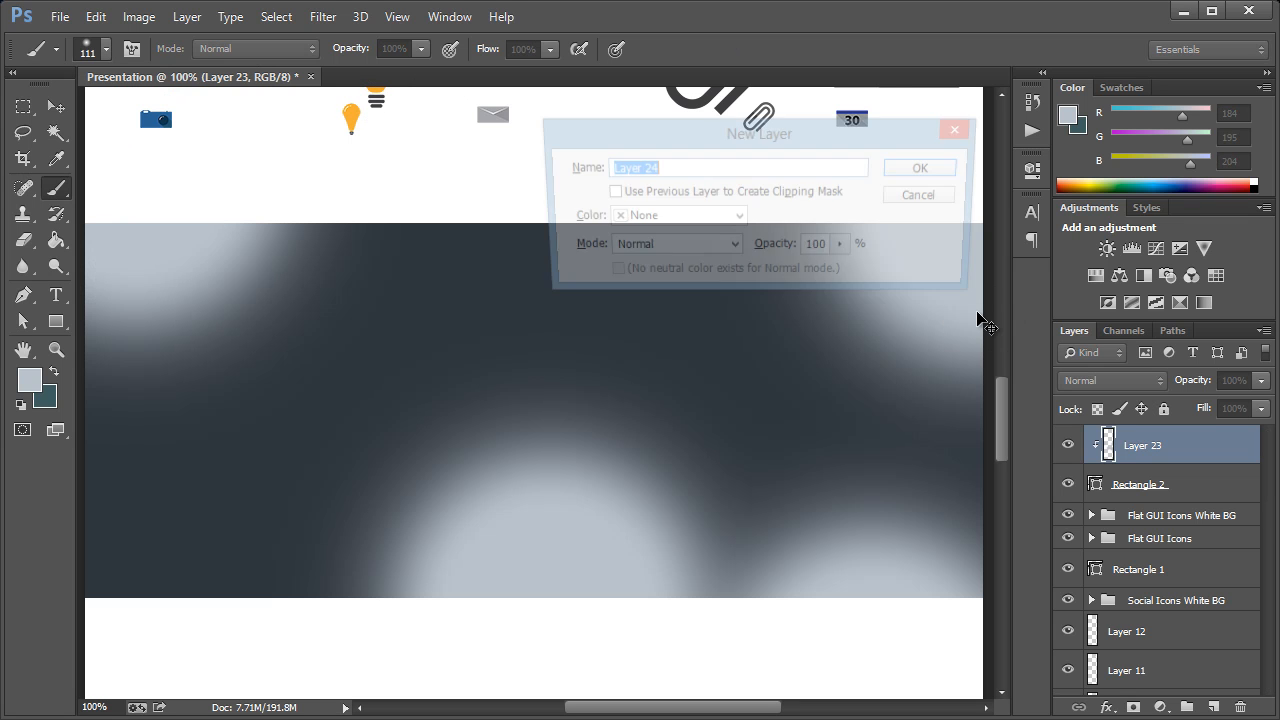
key(Return)
right_click(1124, 445)
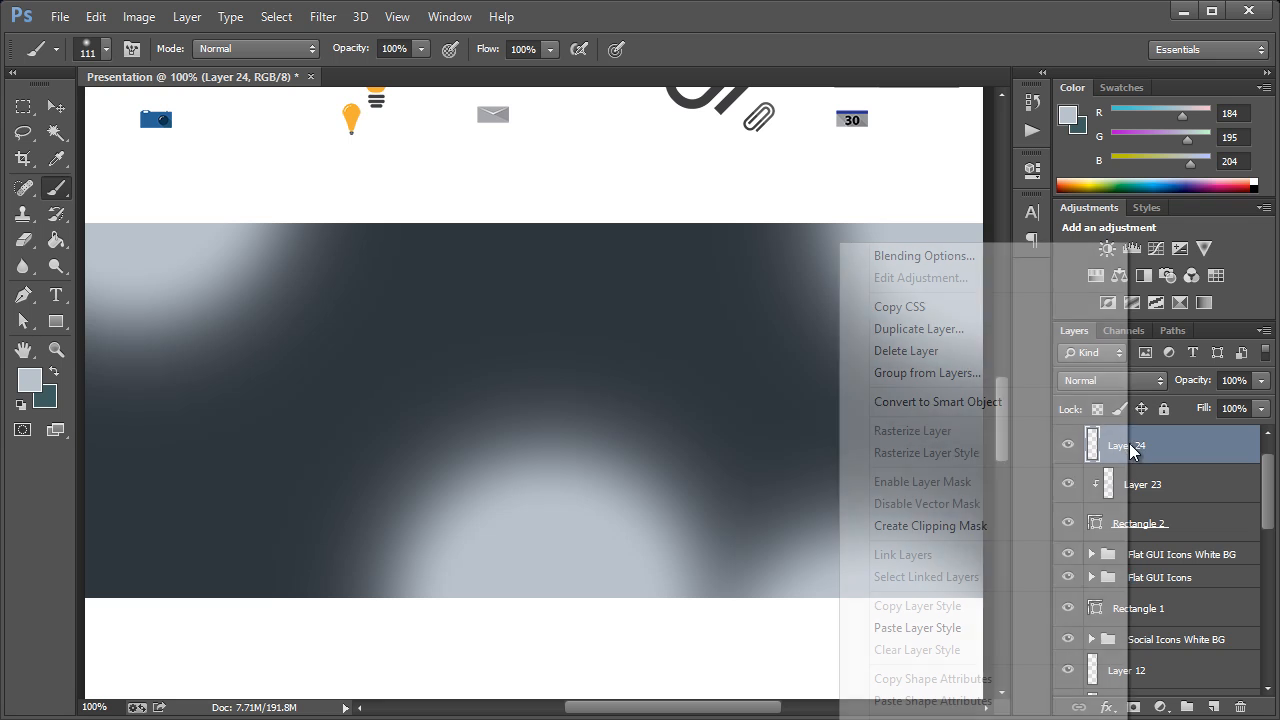
click(925, 525)
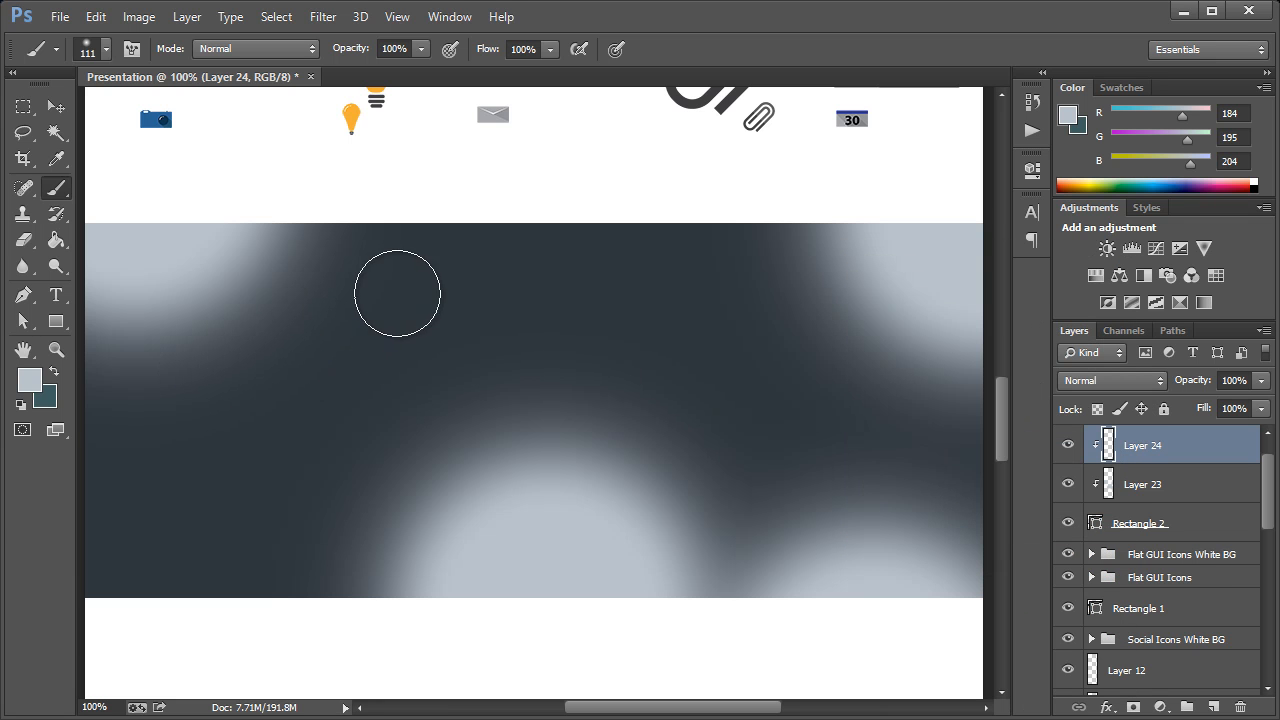
Paint six small soft light spots scattered in the dark gaps between the large spots
click(757, 357)
click(180, 556)
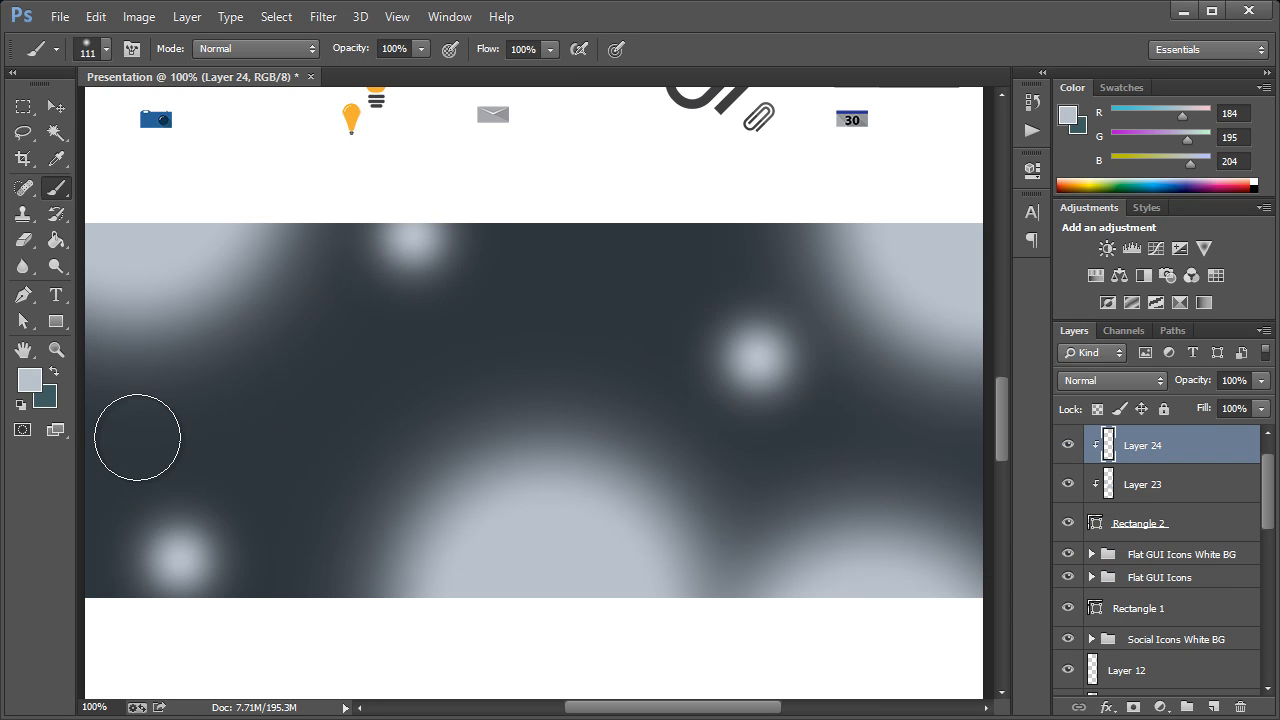
click(135, 436)
click(750, 481)
click(400, 392)
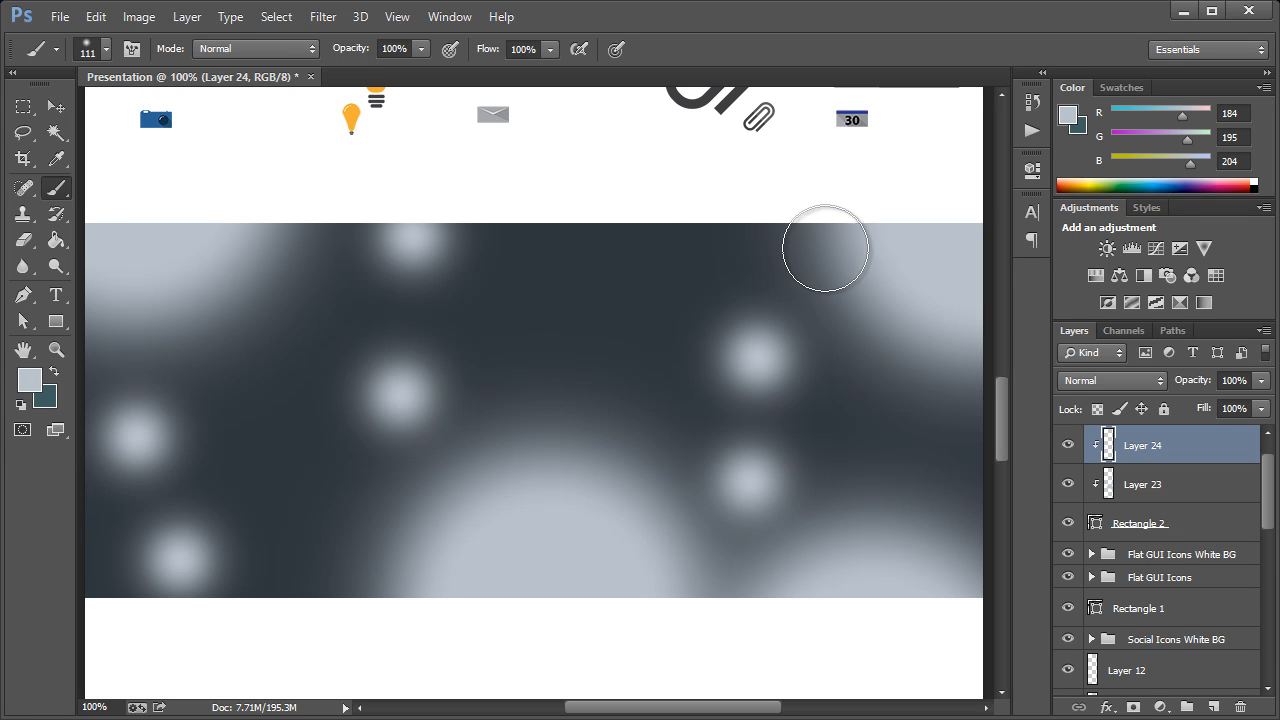
Reduce the soft brush to 41 px and paint five smaller light spots in the gaps between the existing spots
click(106, 49)
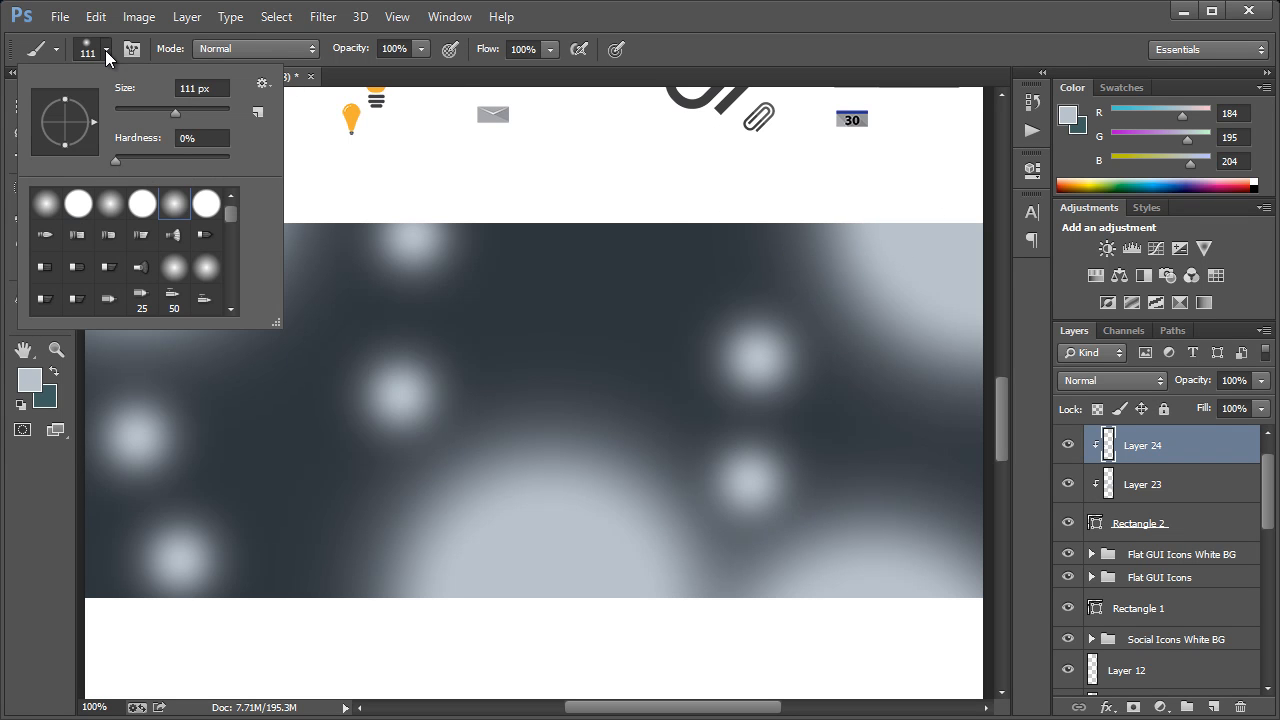
click(142, 113)
click(653, 46)
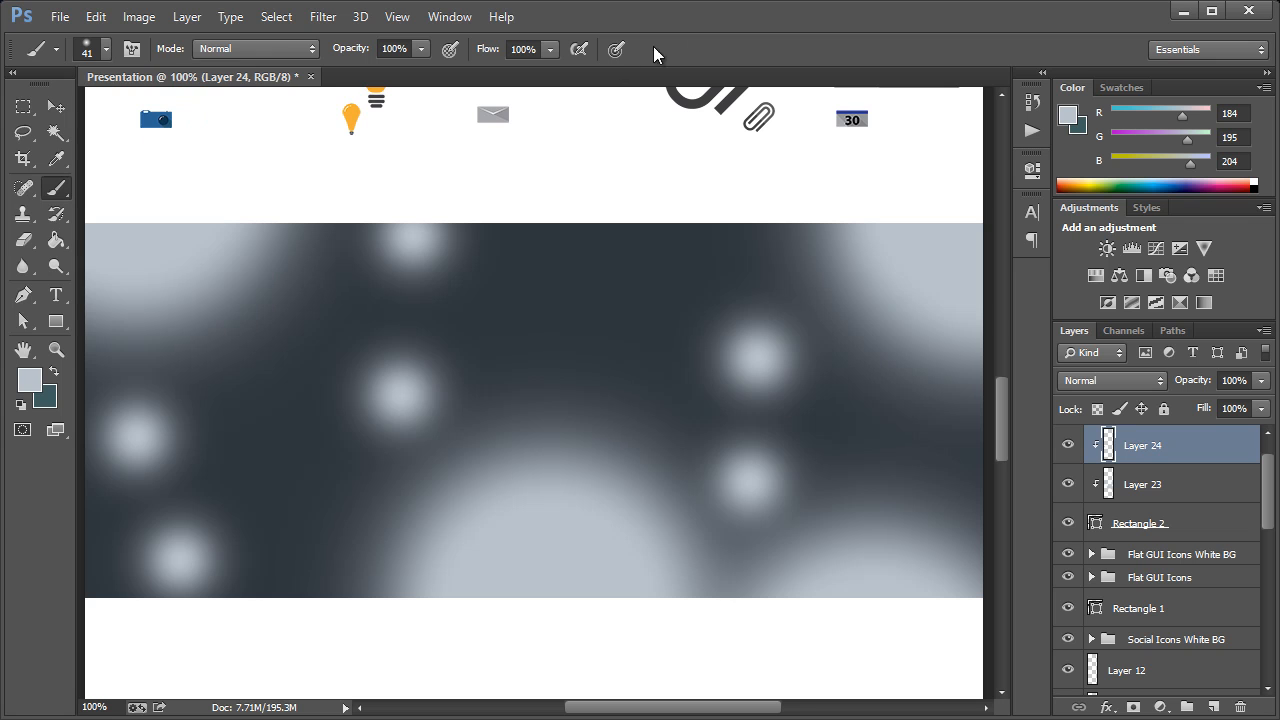
click(312, 231)
click(566, 355)
click(349, 589)
click(803, 238)
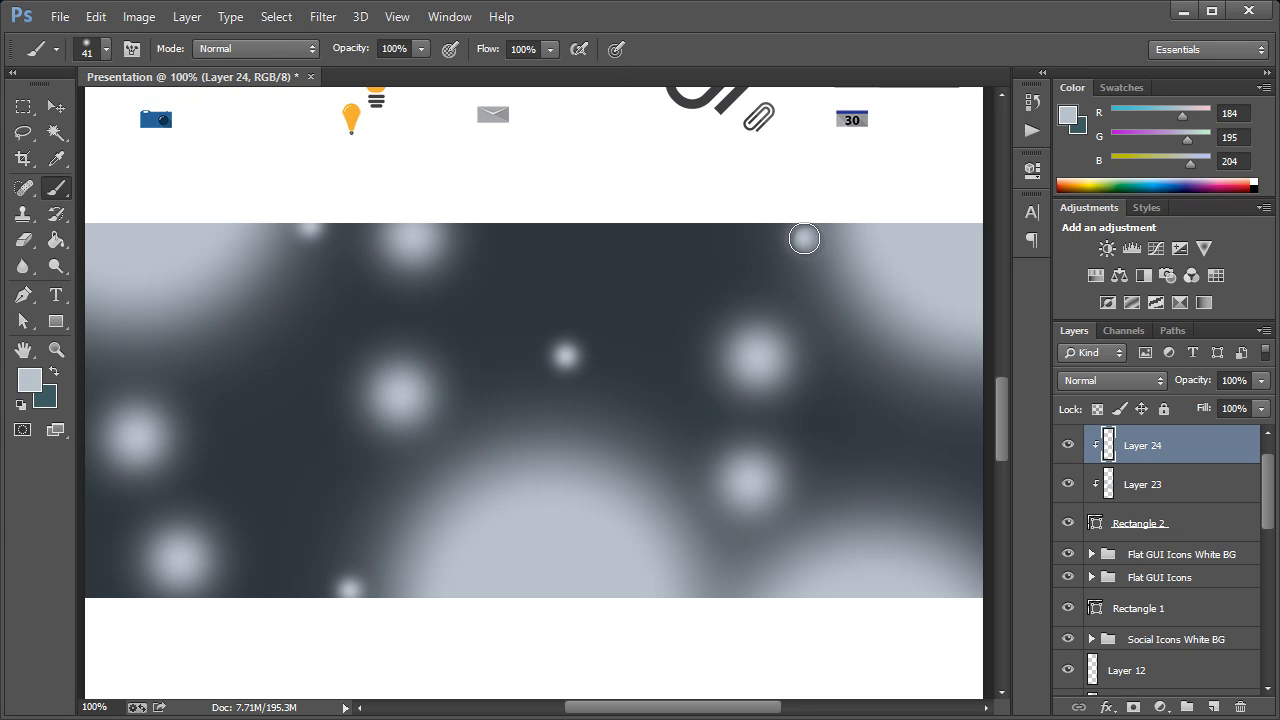
click(919, 485)
Reduce the soft brush to 26 px and add another layer clipped to the dark rectangle above the existing spot layers
click(103, 52)
drag(137, 110, 129, 109)
click(665, 33)
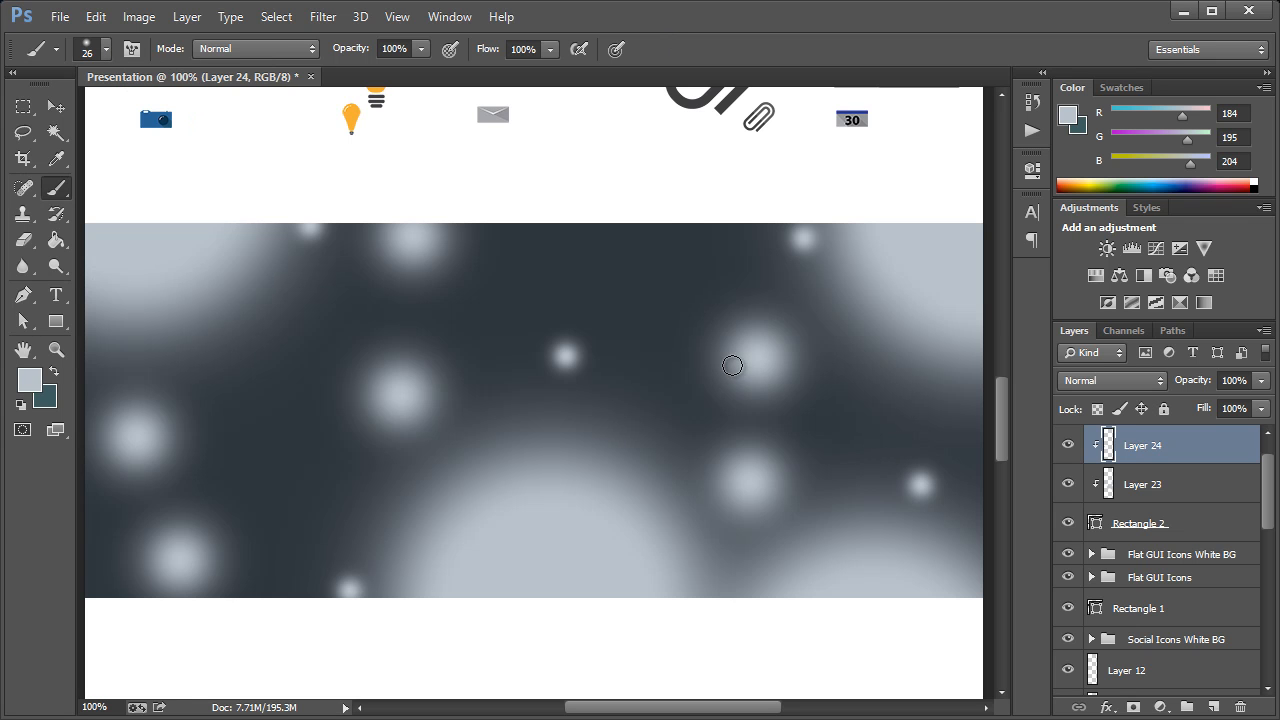
key(ctrl+shift+n)
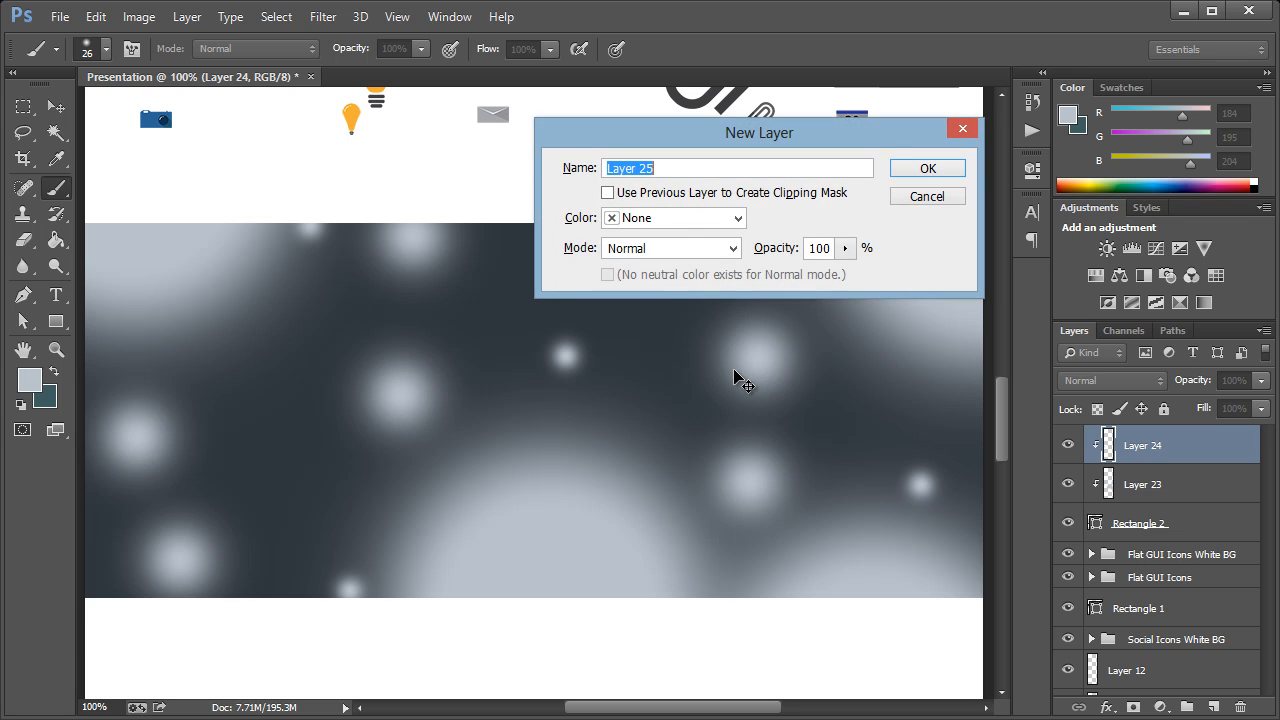
click(803, 193)
click(928, 168)
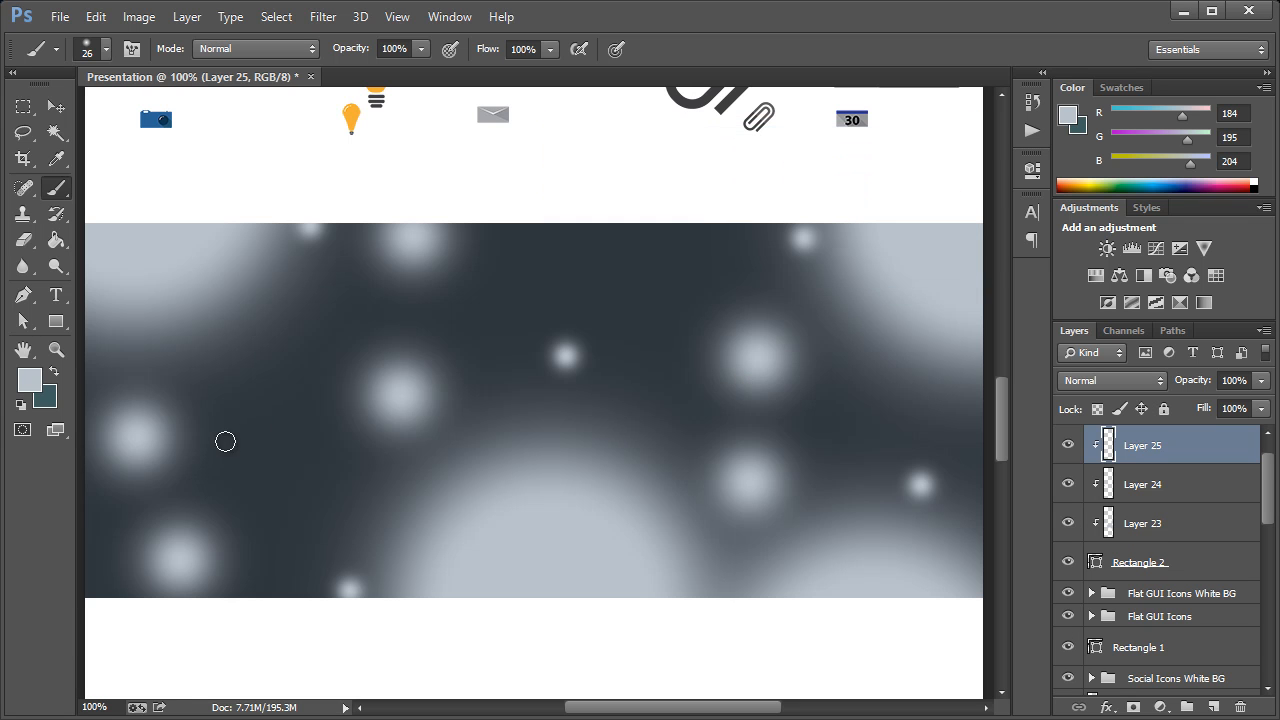
Paint tiny 26 px light spots scattered across the dark rectangle on the new clipped layer
click(277, 491)
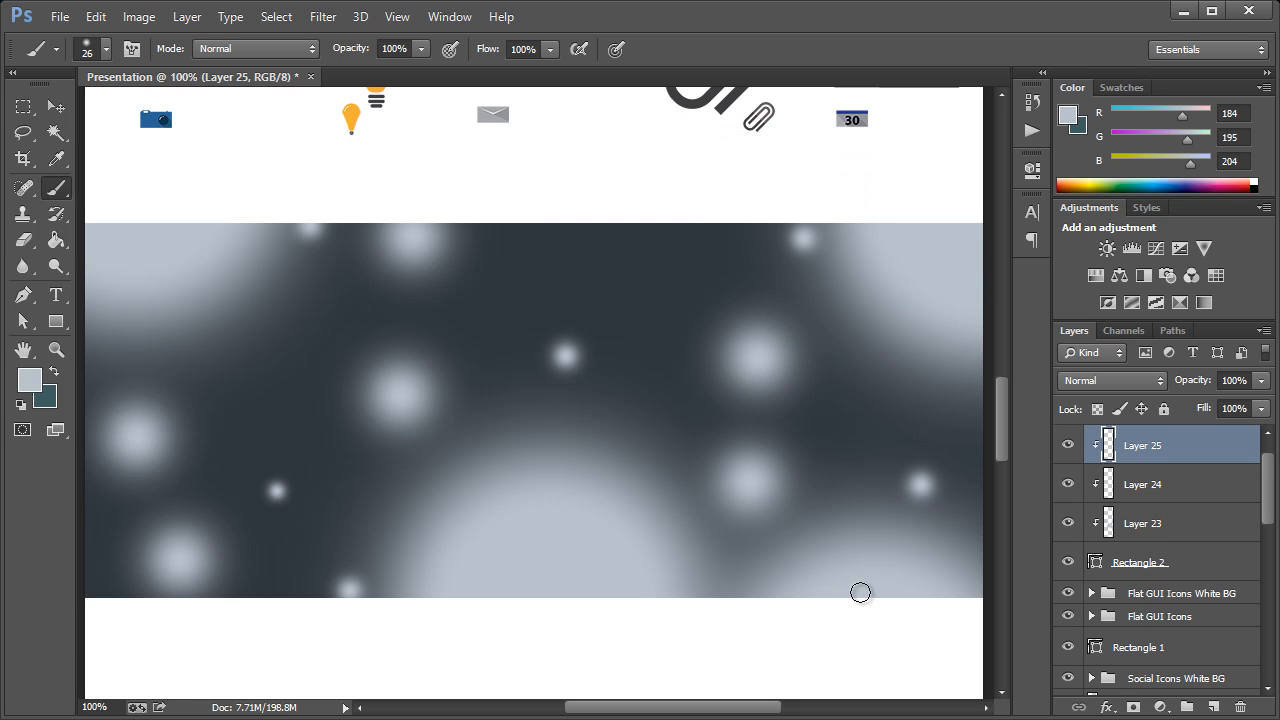
click(635, 261)
click(204, 345)
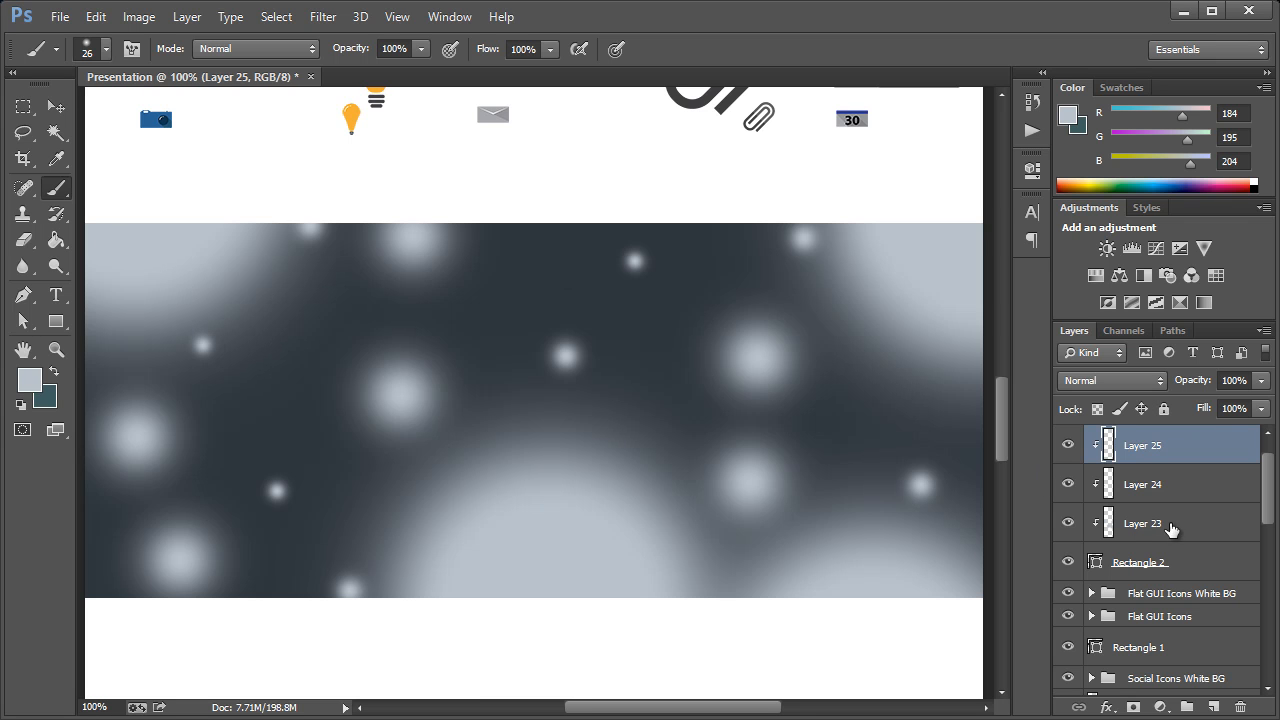
Set the opacity of the three clipped spot layers, Layer 23 to Layer 25, to 20%
shift+click(1197, 530)
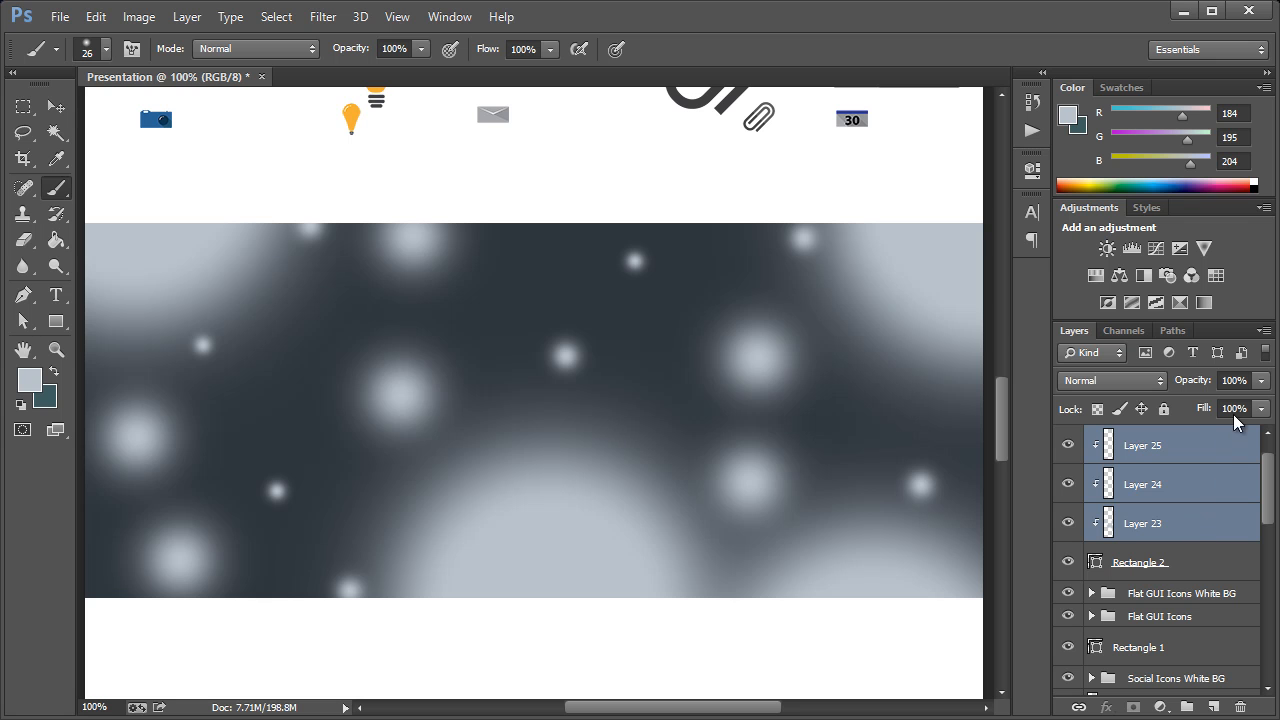
click(1261, 381)
mouse_move(1201, 400)
mouse_down()
mouse_move(1164, 395)
mouse_move(1182, 403)
mouse_up()
click(1182, 470)
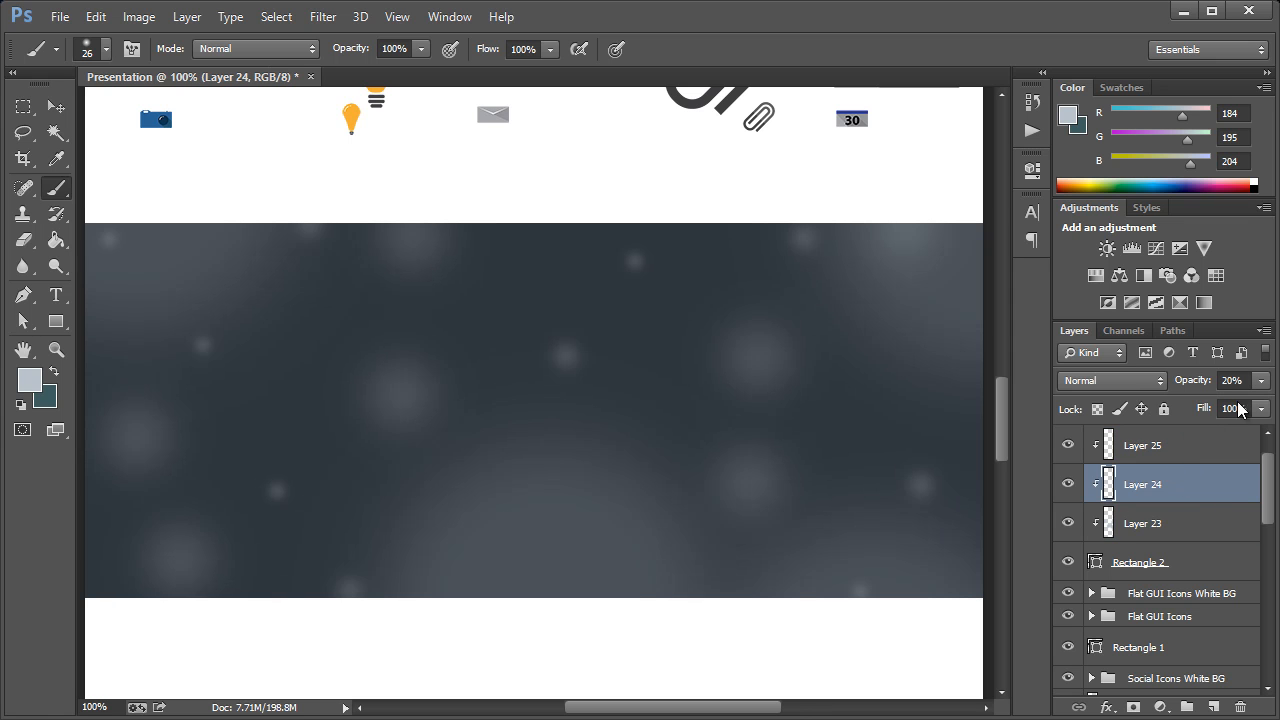
Raise the opacity of the large-spot Layer 23 slightly and set the opacity of Layer 24 to 13%
click(1211, 529)
click(1261, 381)
drag(1222, 400, 1186, 400)
click(1195, 486)
click(1261, 381)
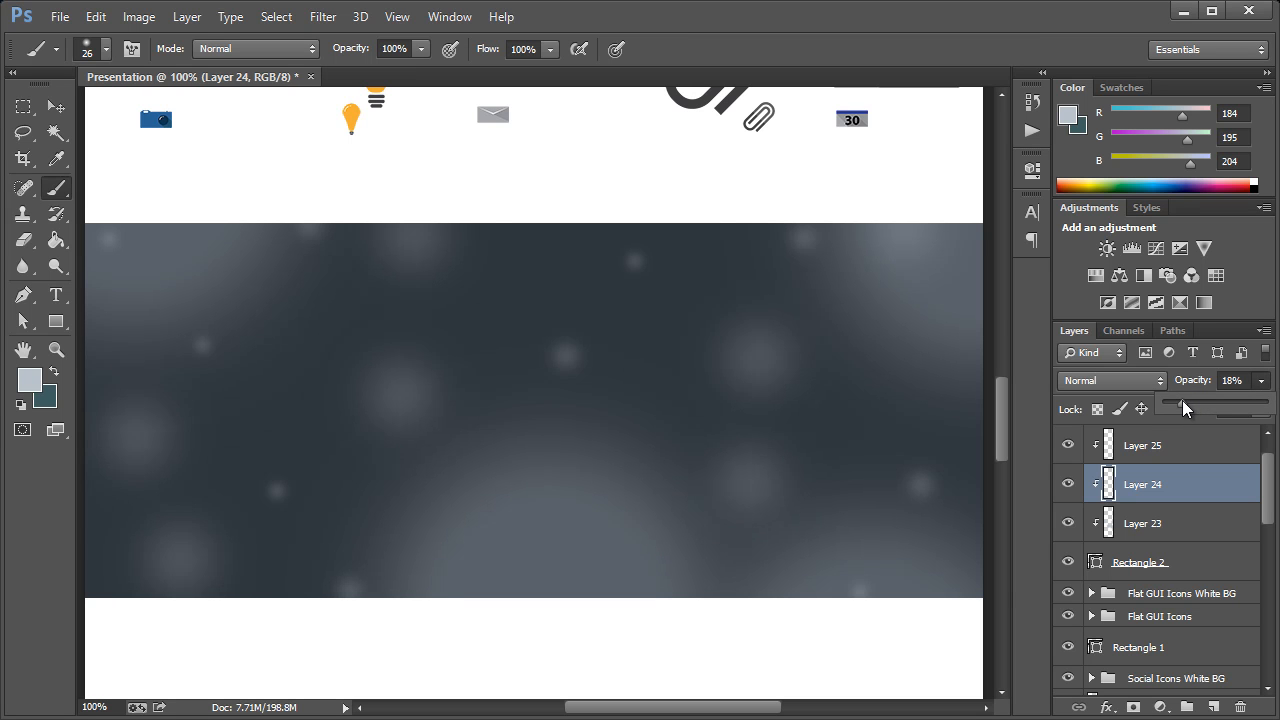
click(1181, 455)
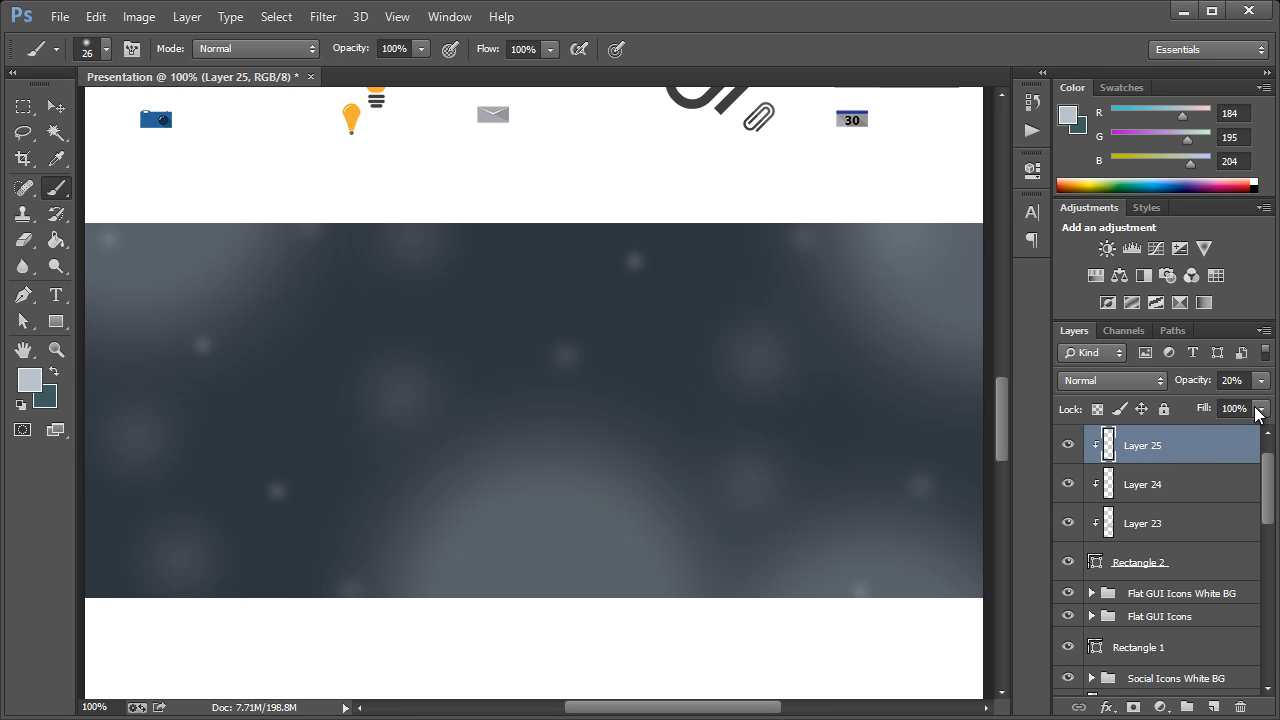
Duplicate the "Flat GUI Icons" heading text layer within the presentation document
click(59, 108)
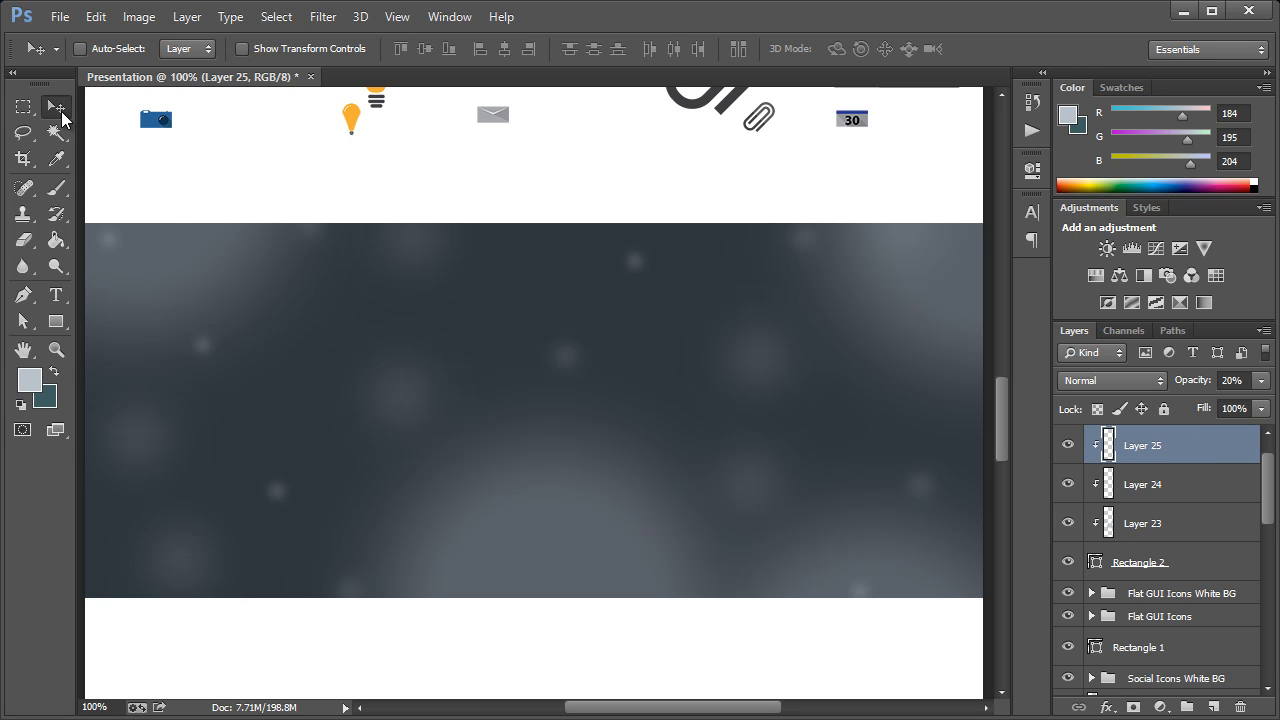
scroll(491, 385, up, 5)
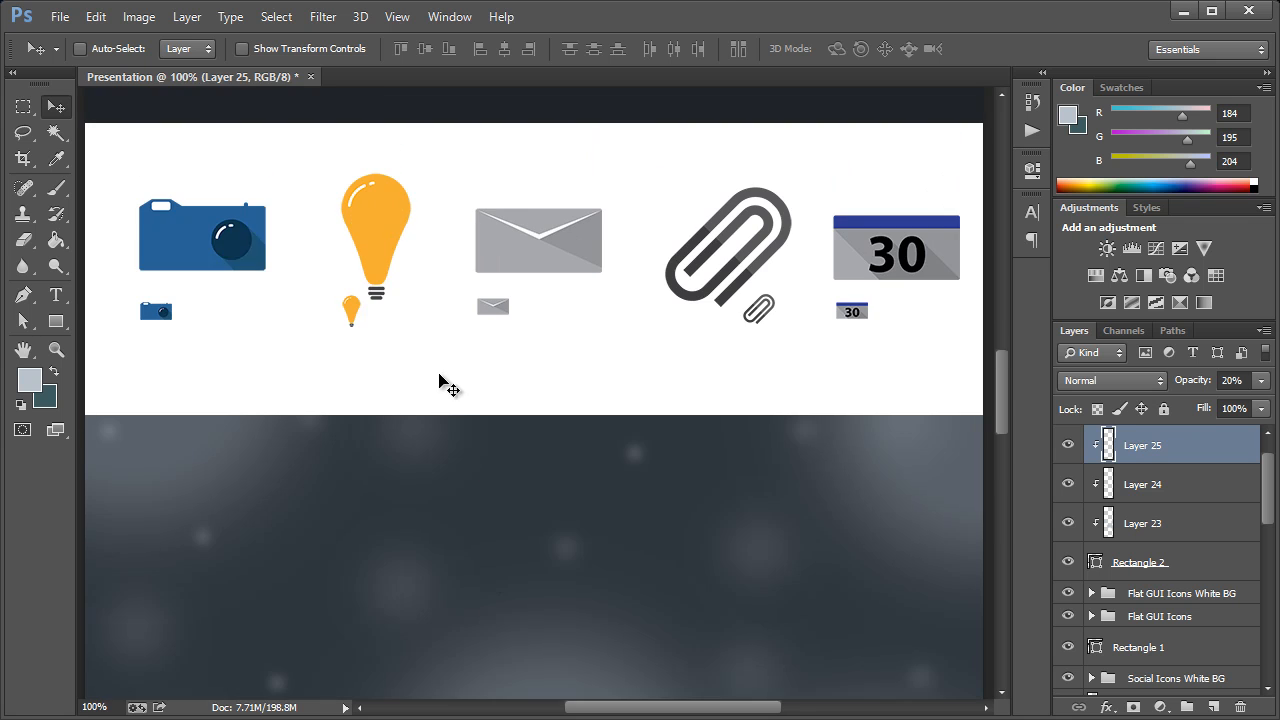
scroll(340, 371, down, 1)
scroll(510, 413, down, 5)
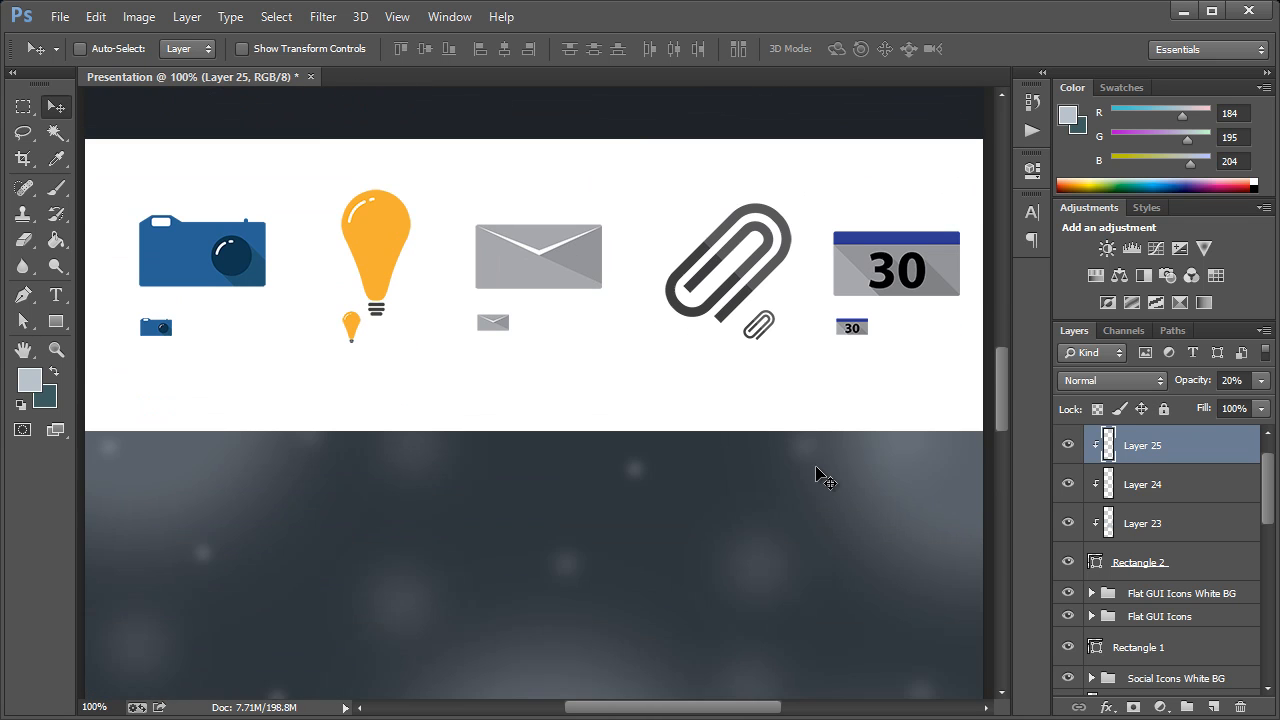
drag(1000, 427, 998, 316)
ctrl+click(307, 327)
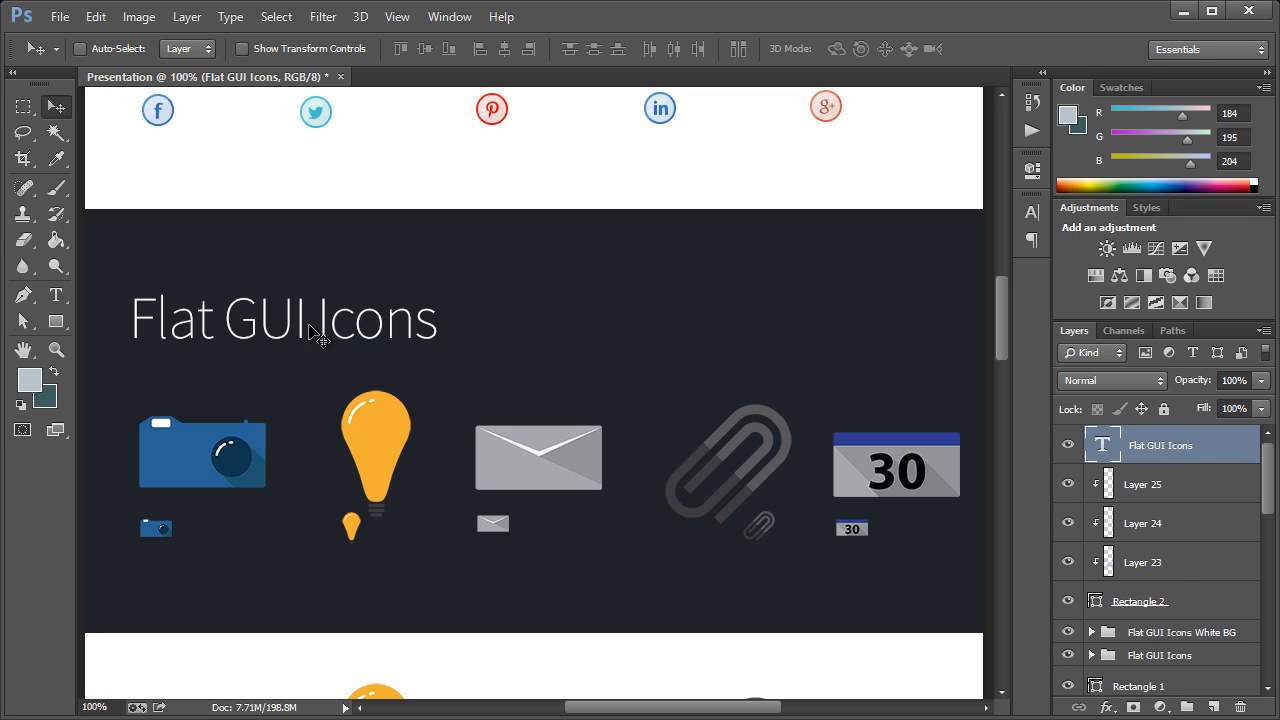
right_click(1185, 450)
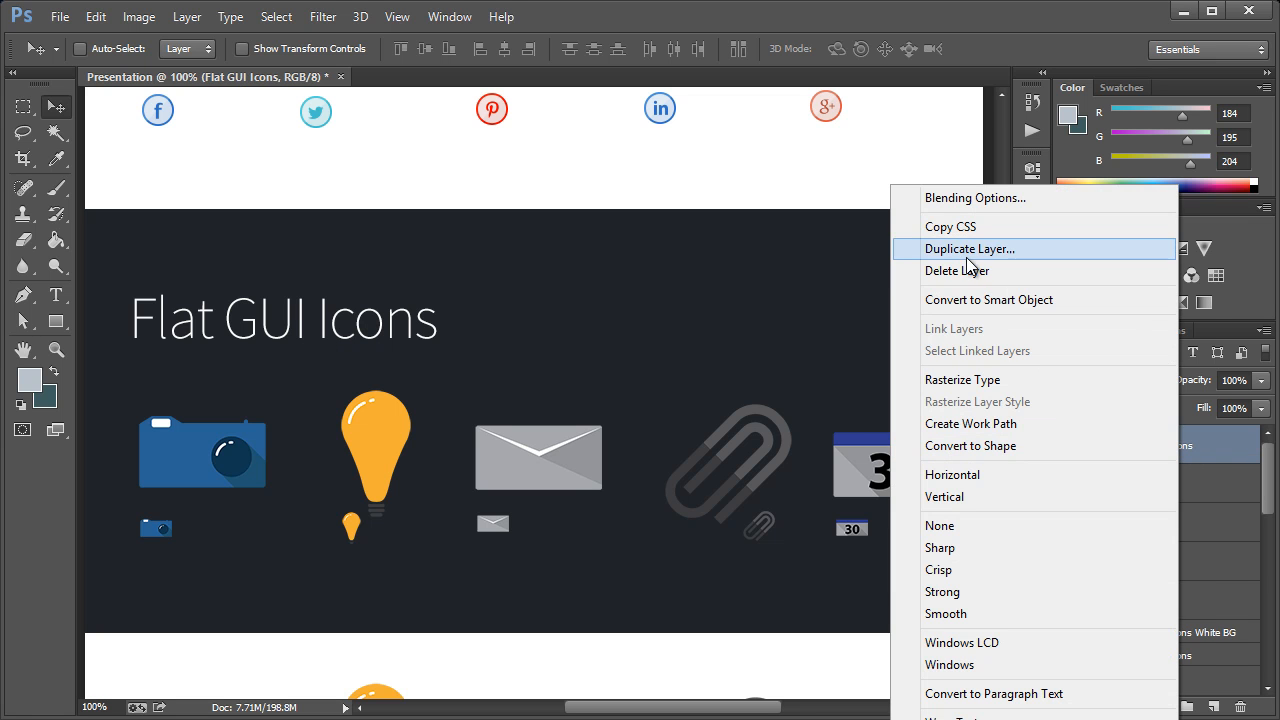
click(970, 250)
click(715, 376)
Move the duplicated heading down into the upper part of the bokeh section, aligned with the icons' left margin
scroll(471, 423, down, 5)
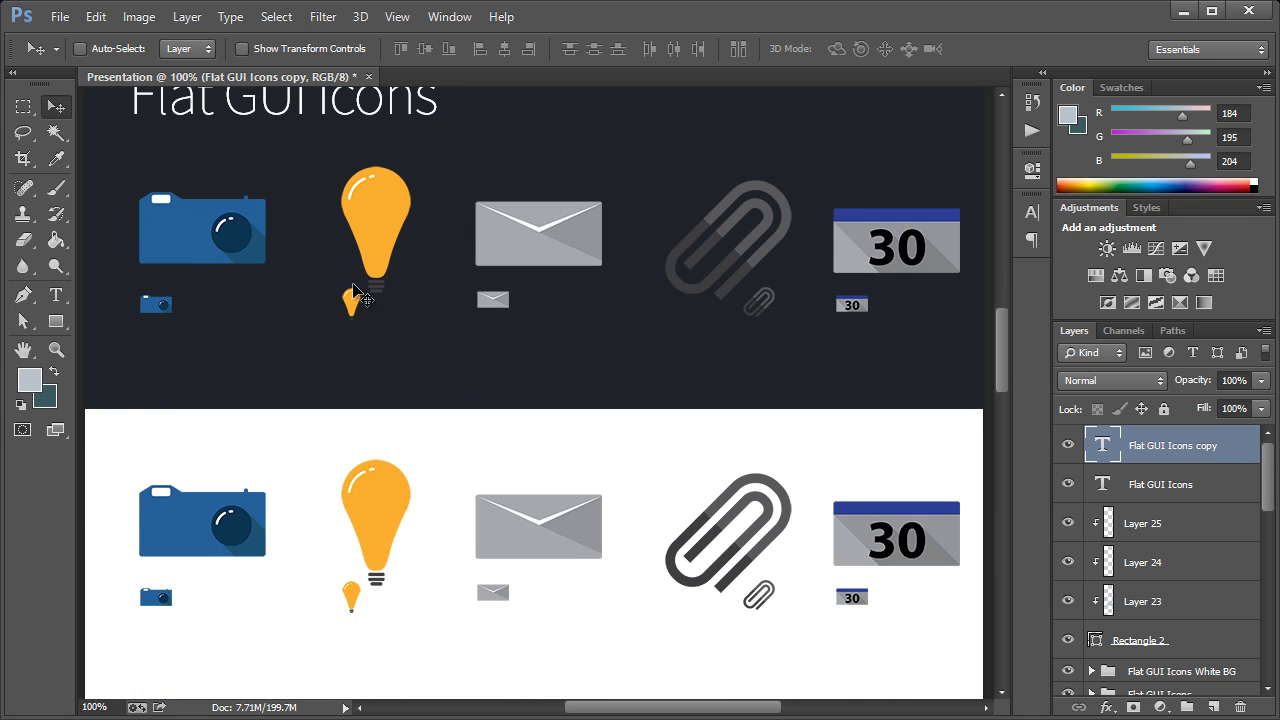
drag(320, 130, 351, 278)
scroll(340, 284, up, 3)
drag(213, 375, 230, 122)
scroll(290, 385, up, 6)
drag(271, 420, 272, 245)
Change the duplicated heading's text to "Flat Holiday Icons"
click(56, 295)
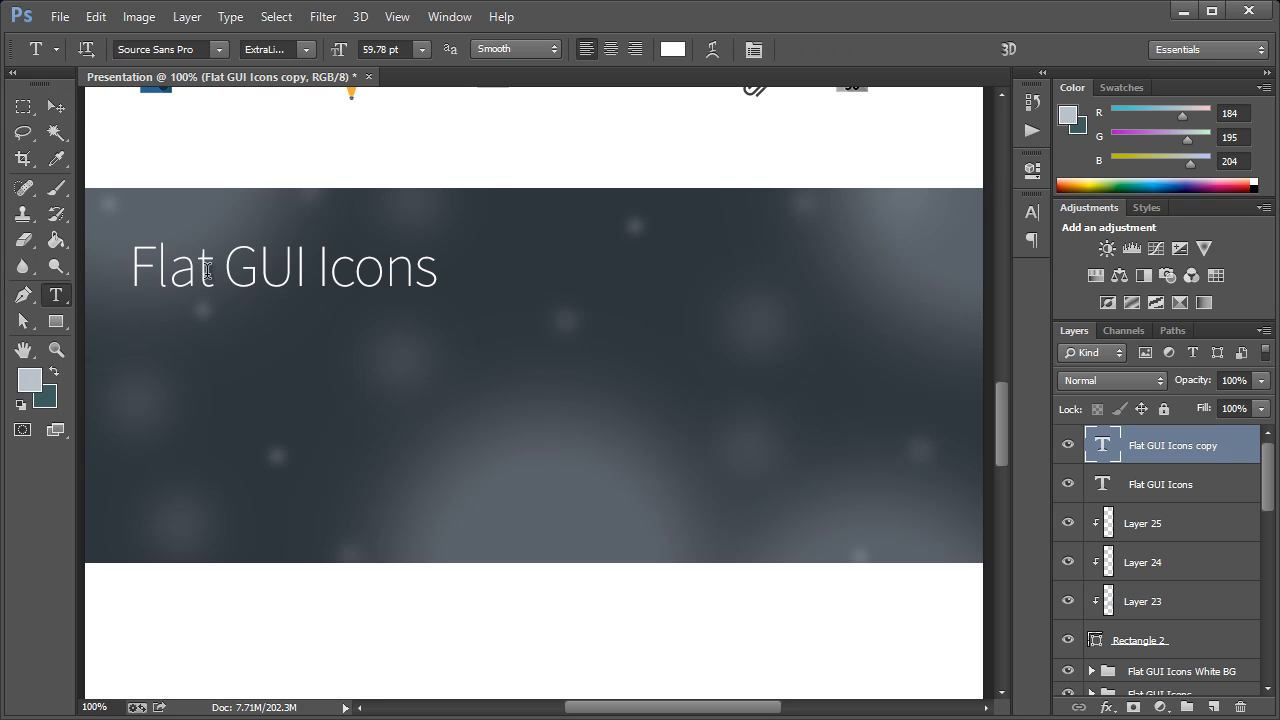
drag(228, 266, 615, 270)
text(Ho)
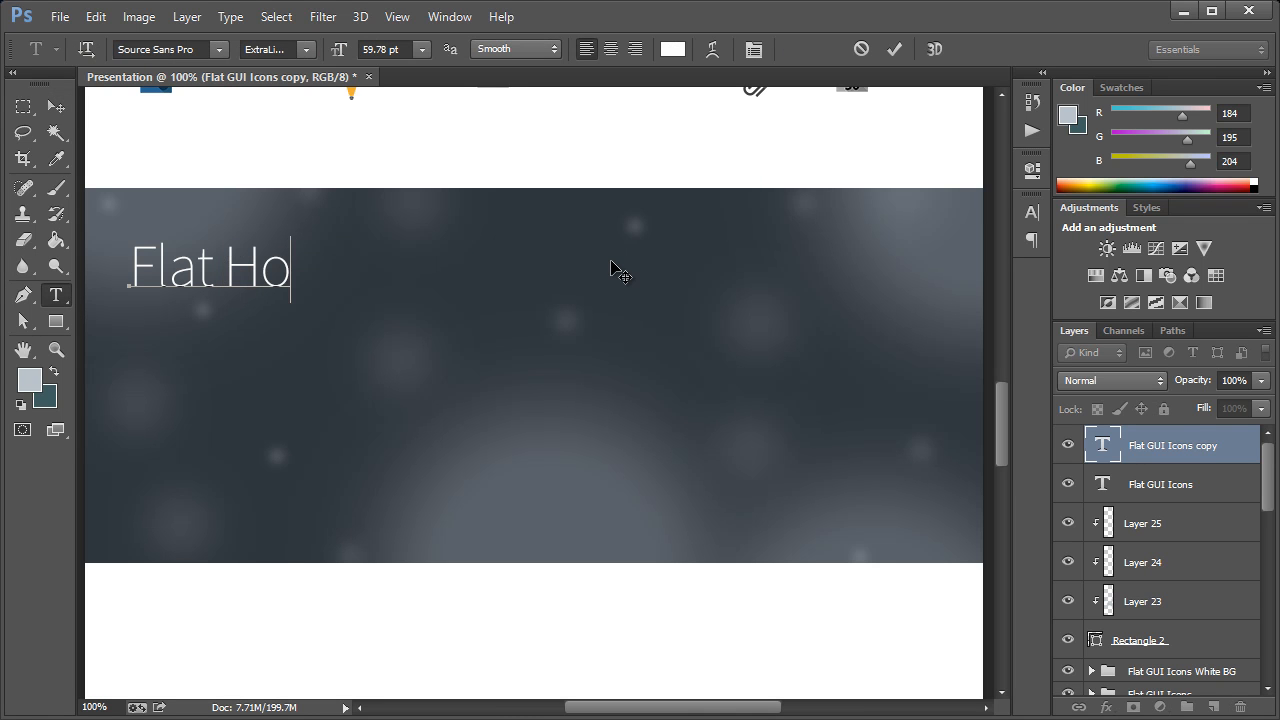
text(liday Icons)
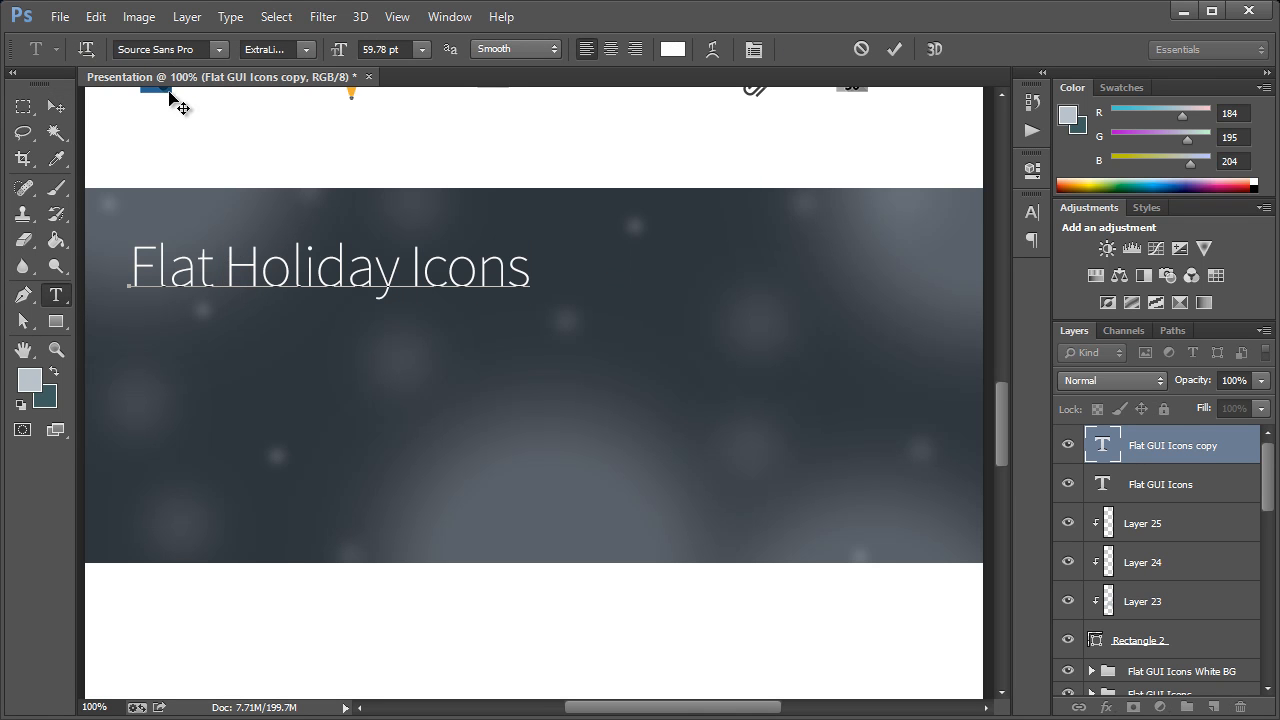
click(55, 105)
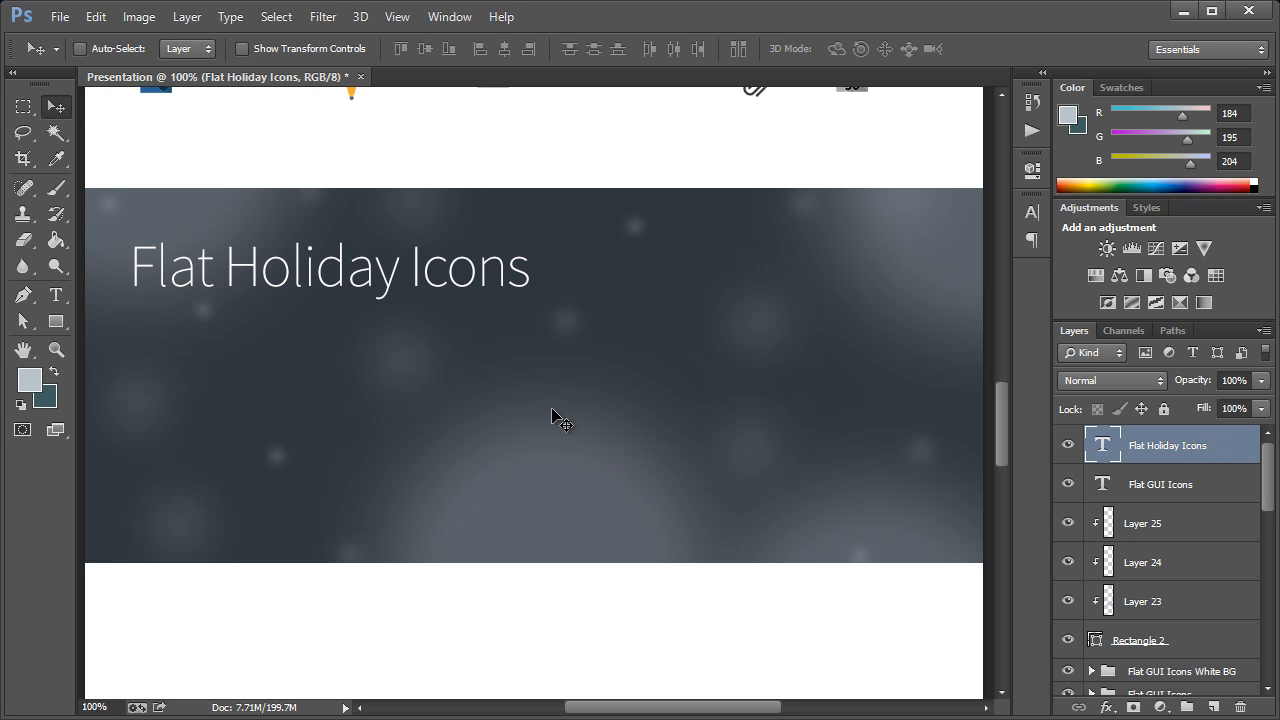
Open the 32 and 128 PNG versions of the CandyCane, Hat, Ornament, Present and Tree icons from the Project folder
click(58, 17)
click(70, 57)
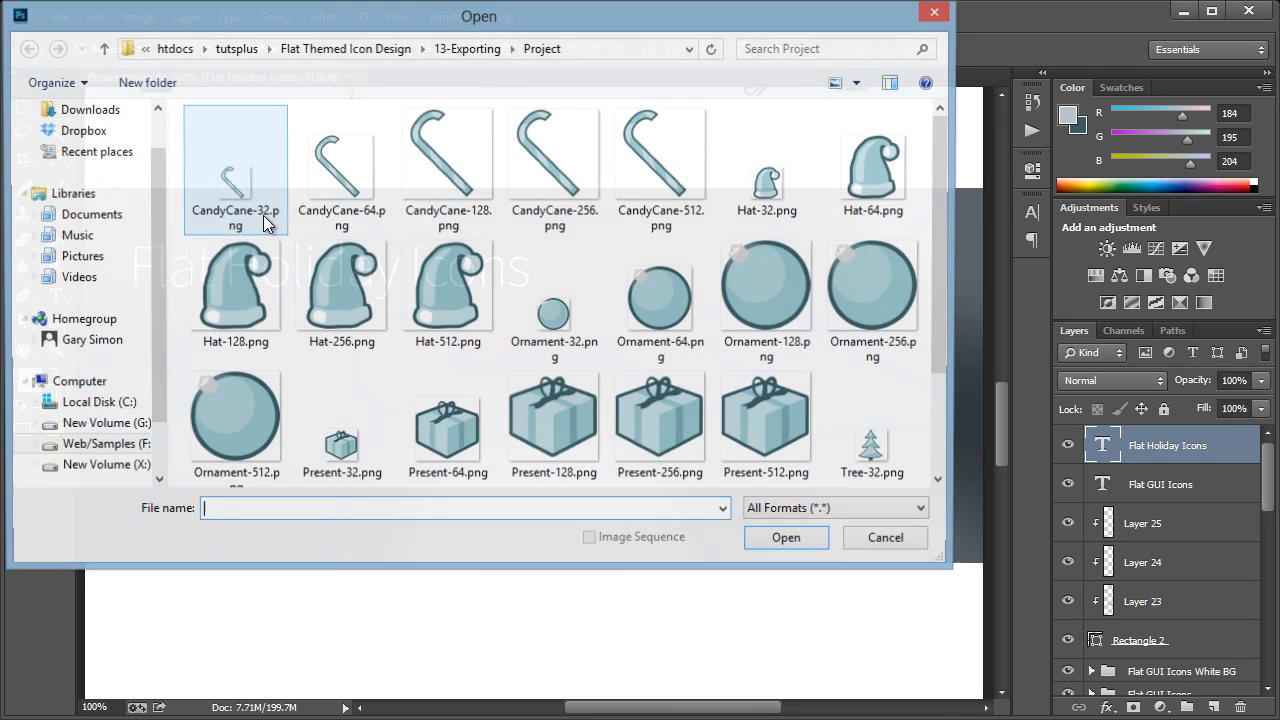
click(245, 189)
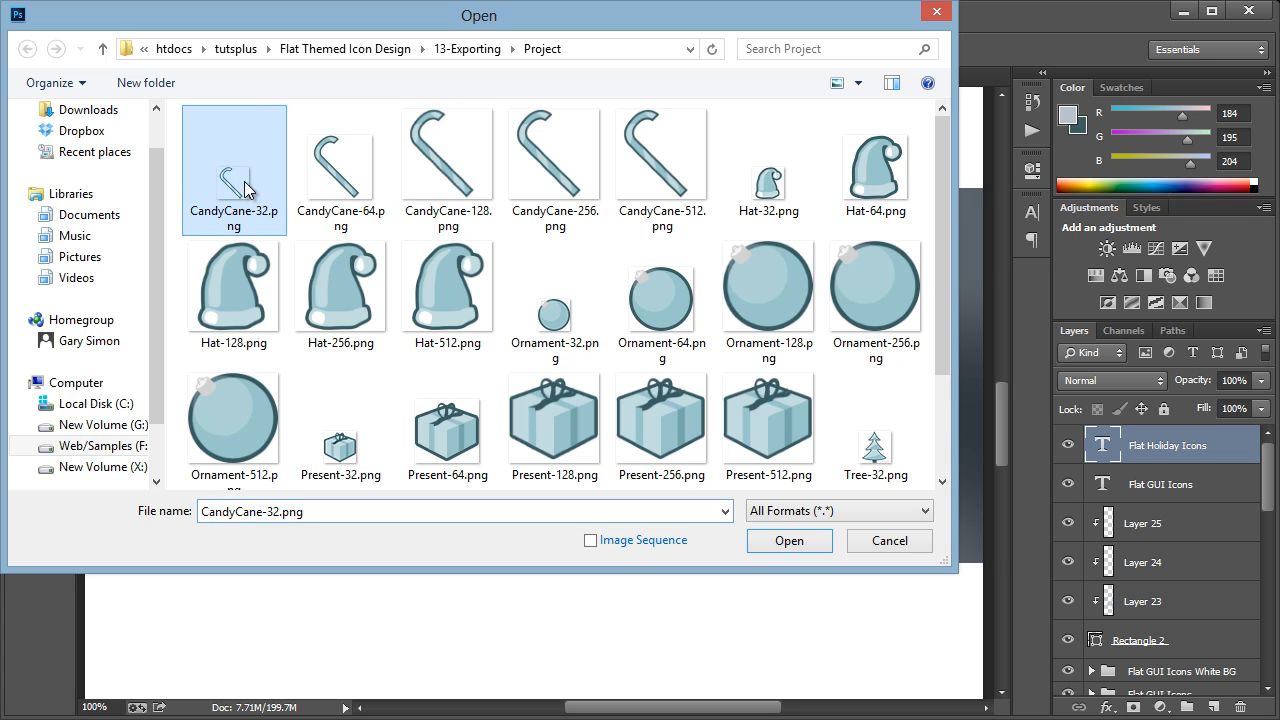
ctrl+click(406, 181)
ctrl+click(793, 186)
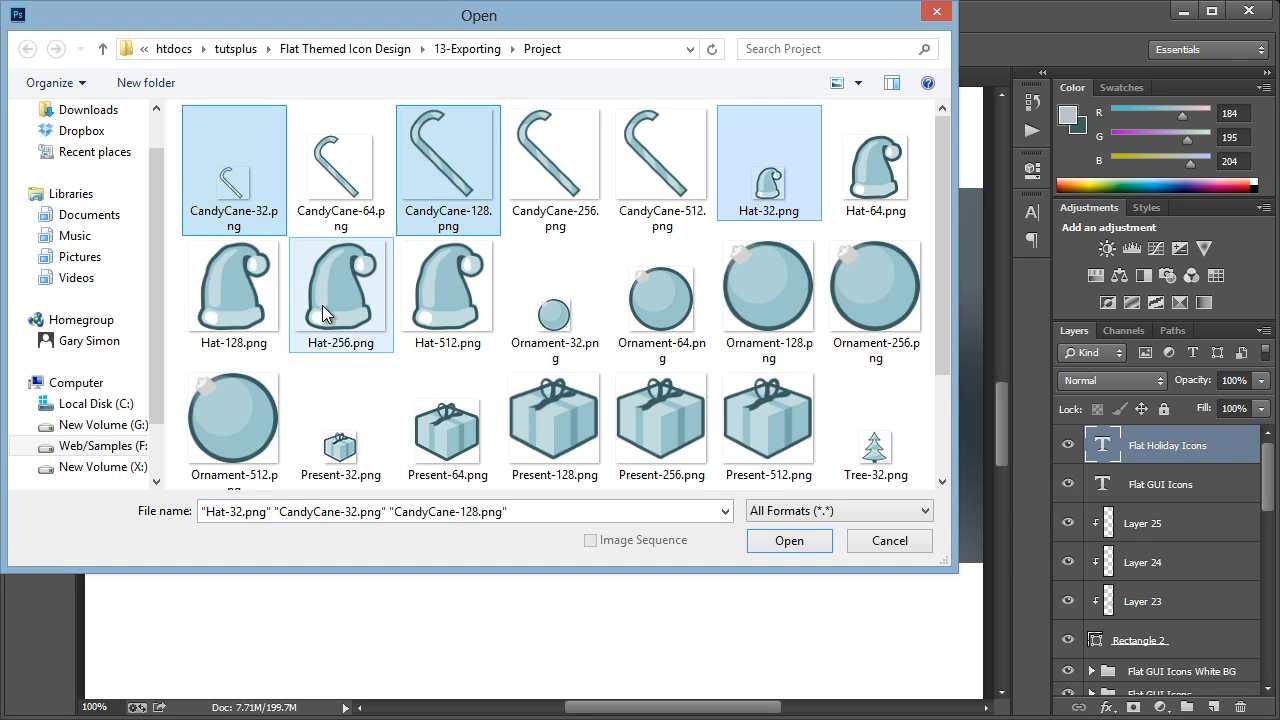
ctrl+click(262, 300)
ctrl+click(572, 328)
ctrl+click(724, 340)
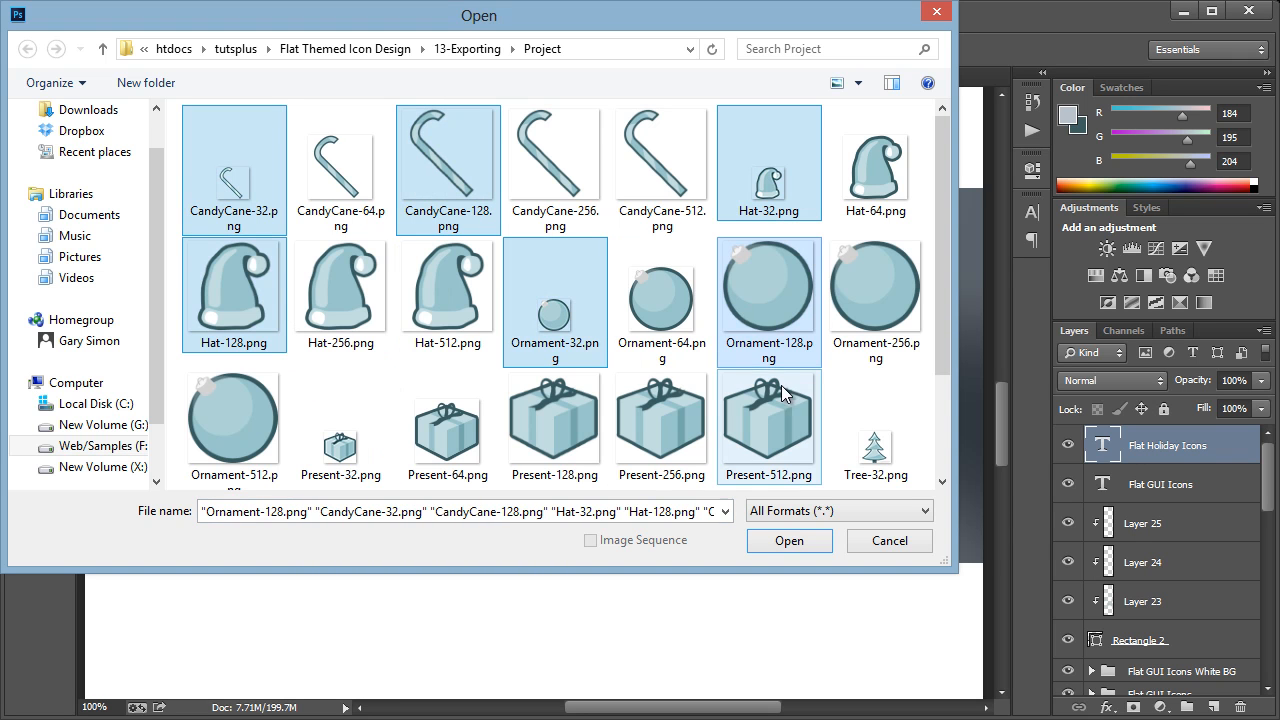
scroll(555, 420, down, 2)
ctrl+click(355, 312)
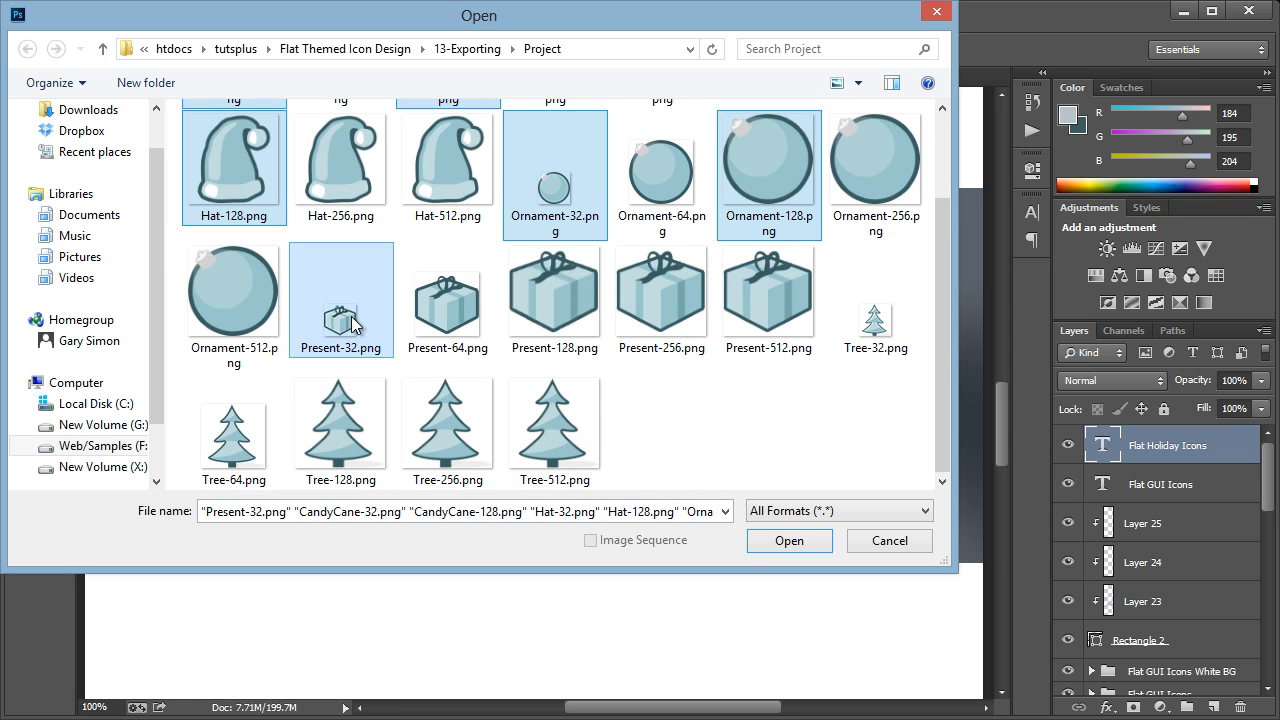
ctrl+click(553, 310)
ctrl+click(866, 330)
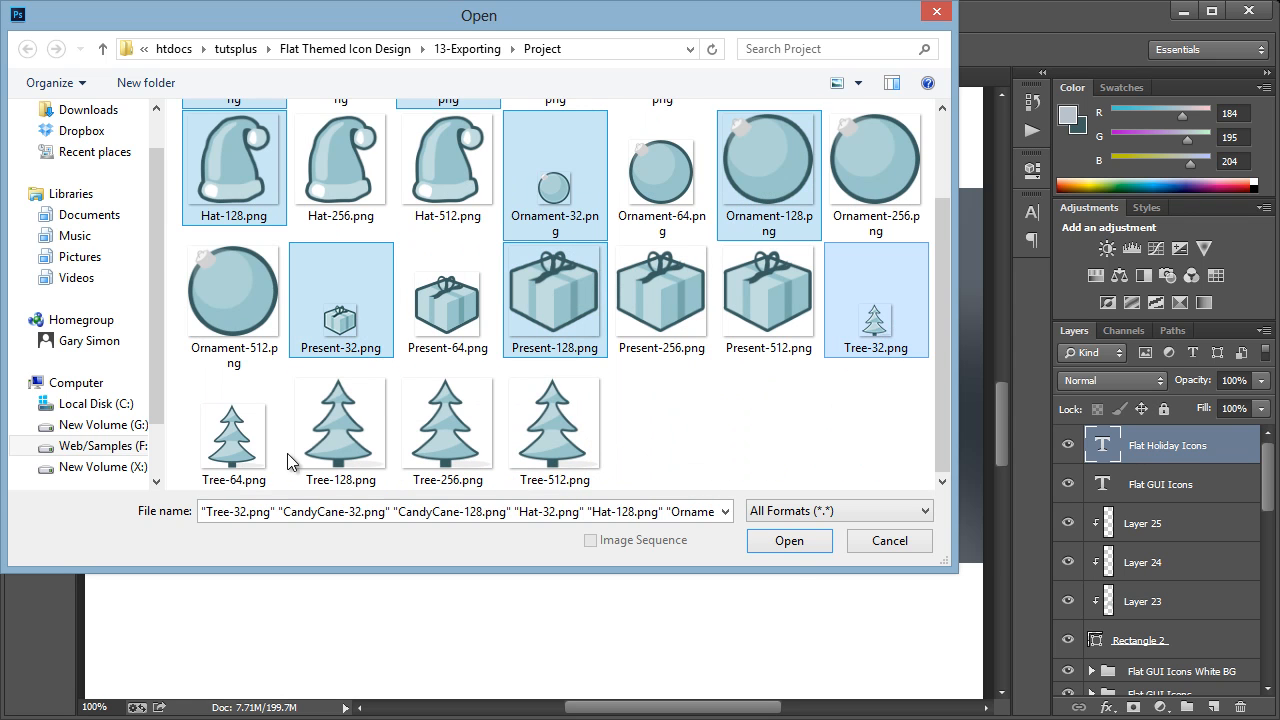
ctrl+click(340, 430)
click(790, 546)
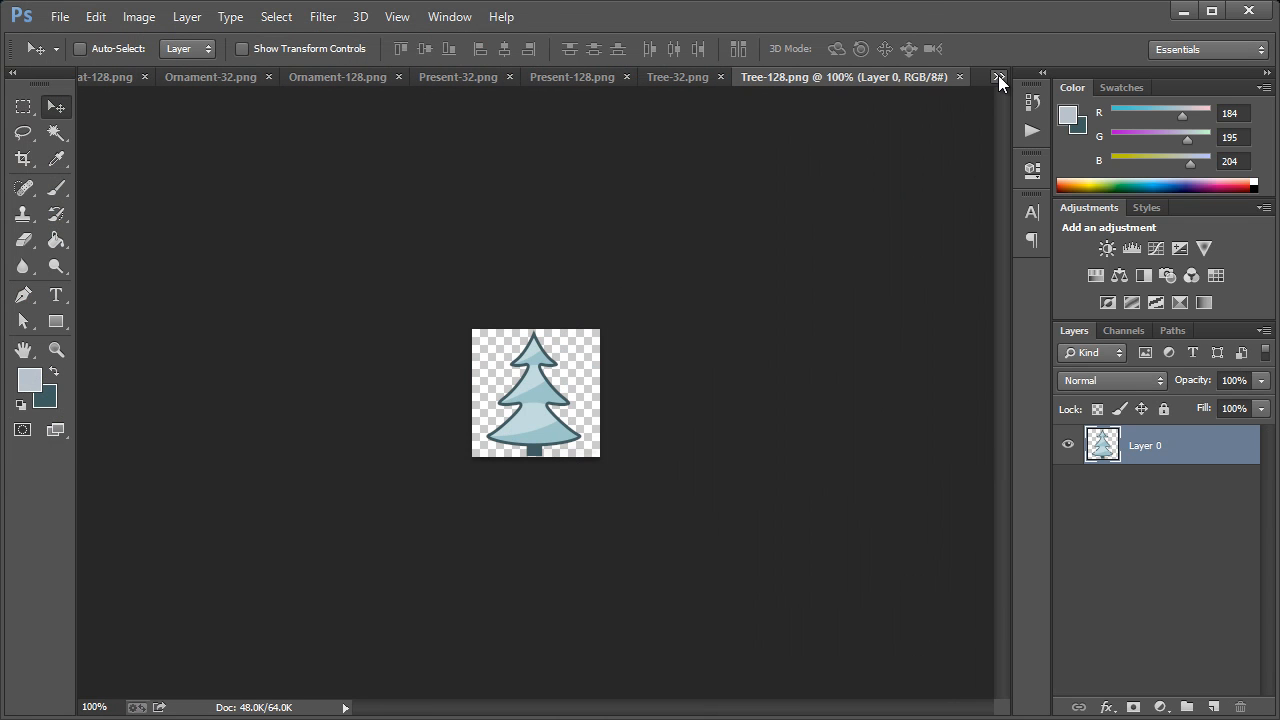
Copy the whole Tree-128.png image into the Presentation document and place it below the start of the "Flat Holiday Icons" heading
click(999, 79)
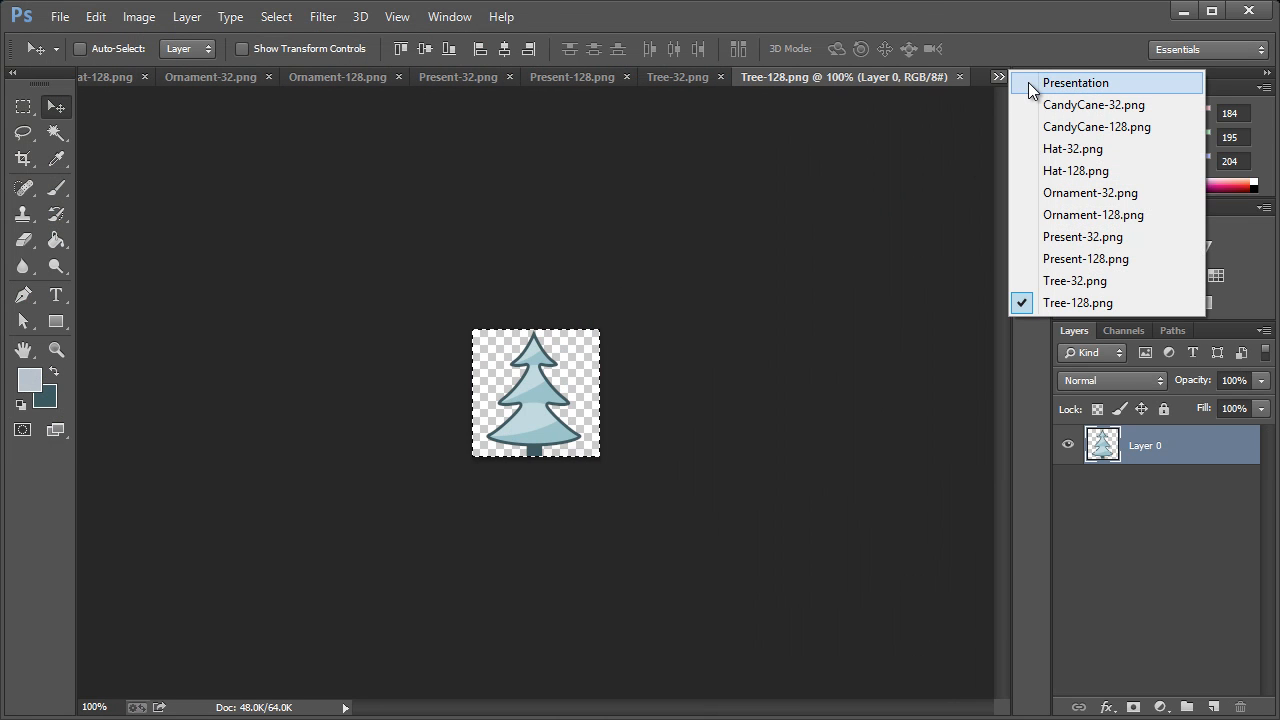
click(1030, 86)
key(ctrl+v)
drag(510, 396, 172, 428)
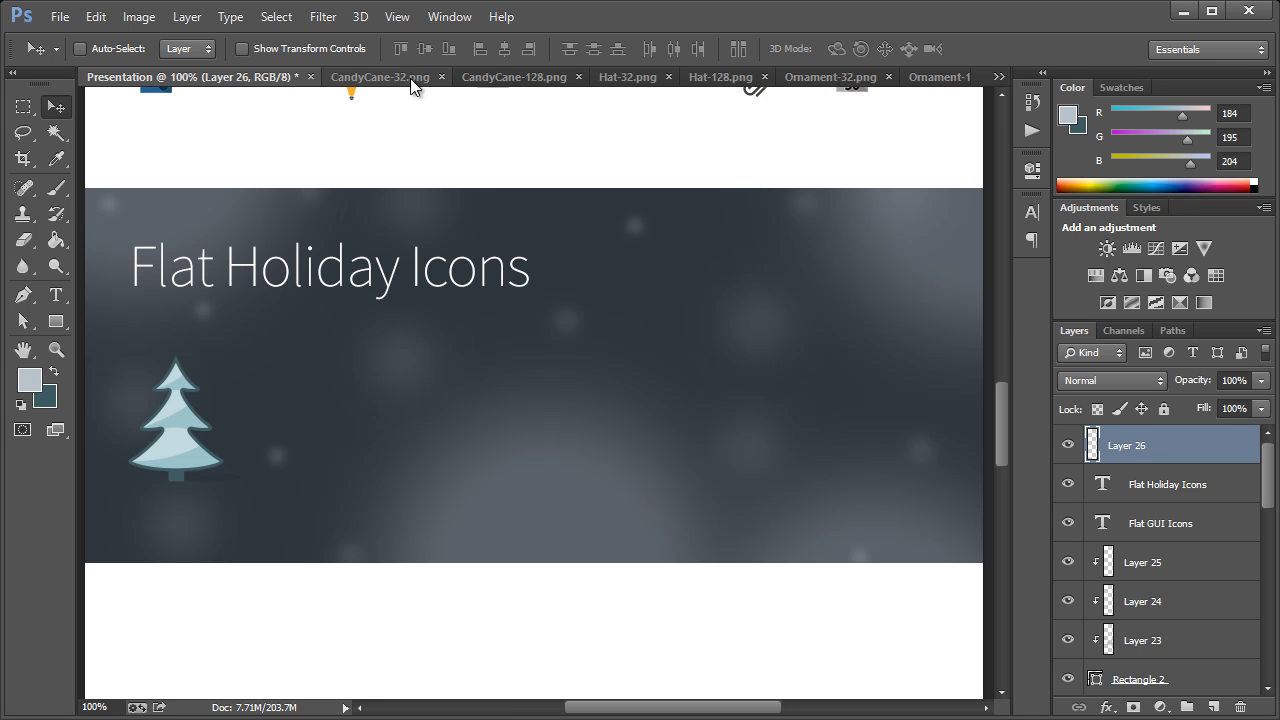
Copy the Tree-32.png image into the Presentation document and place it just below the large tree's left side
click(997, 82)
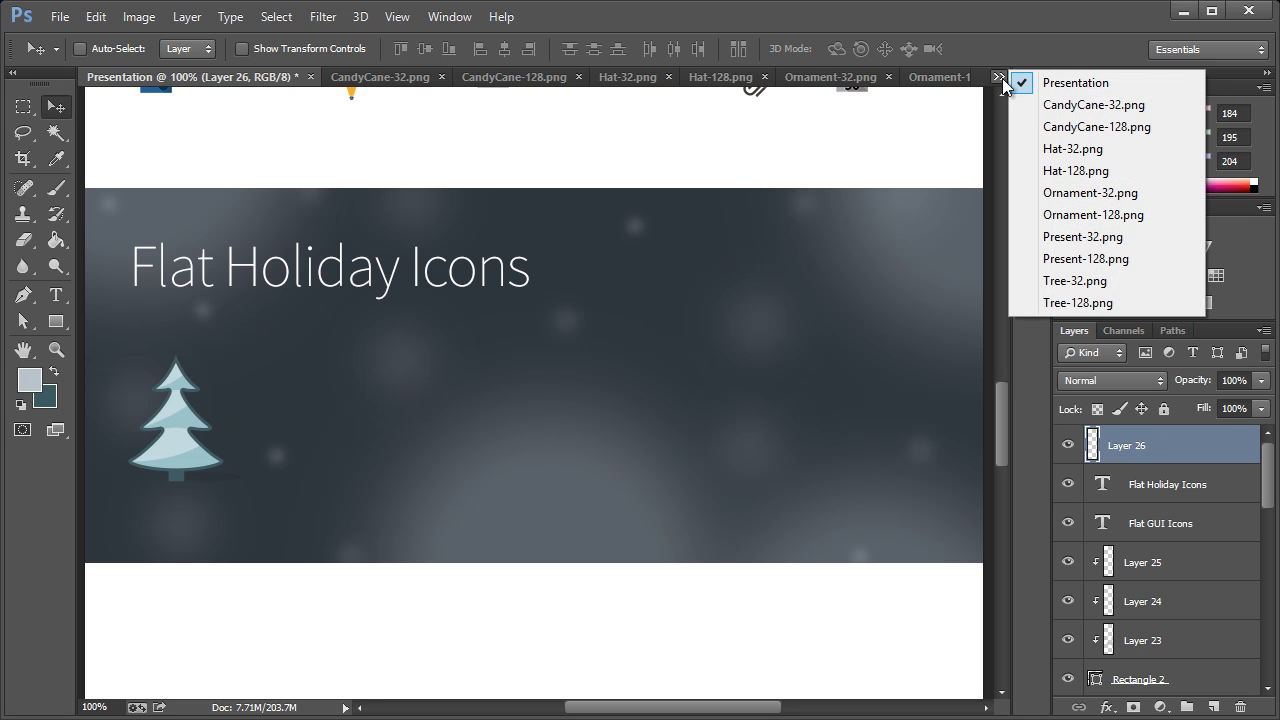
click(1037, 282)
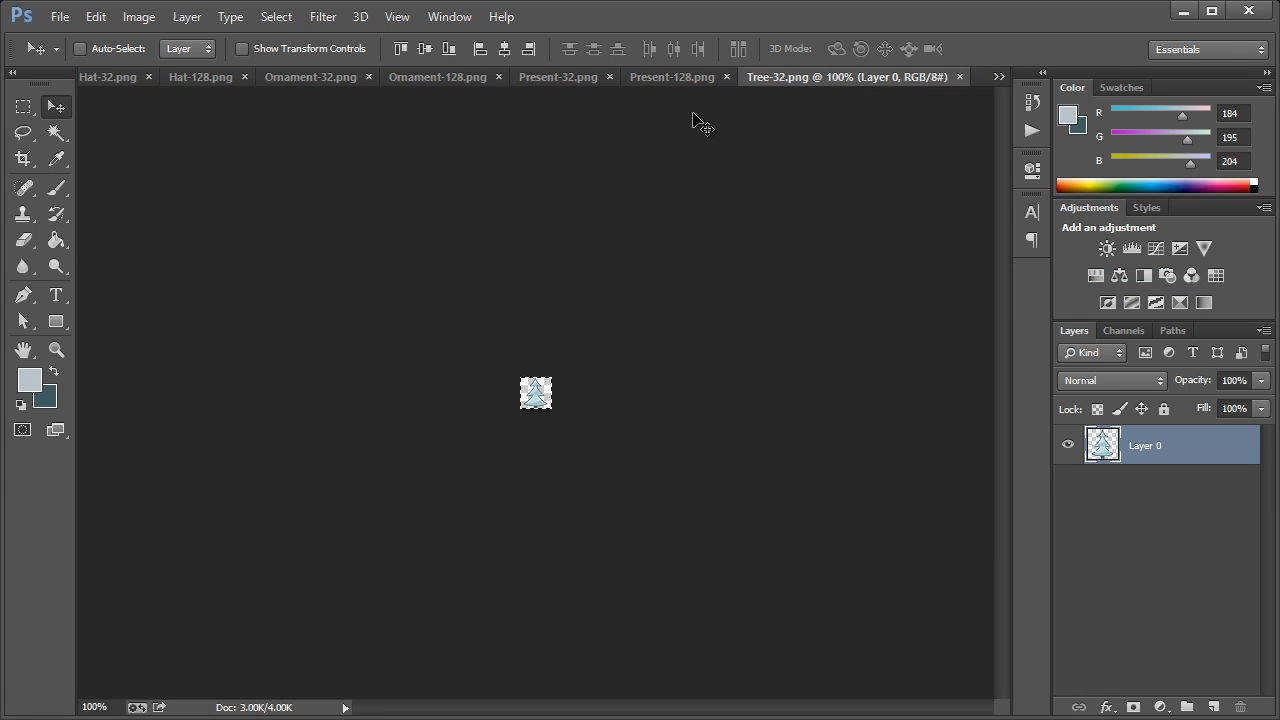
click(999, 77)
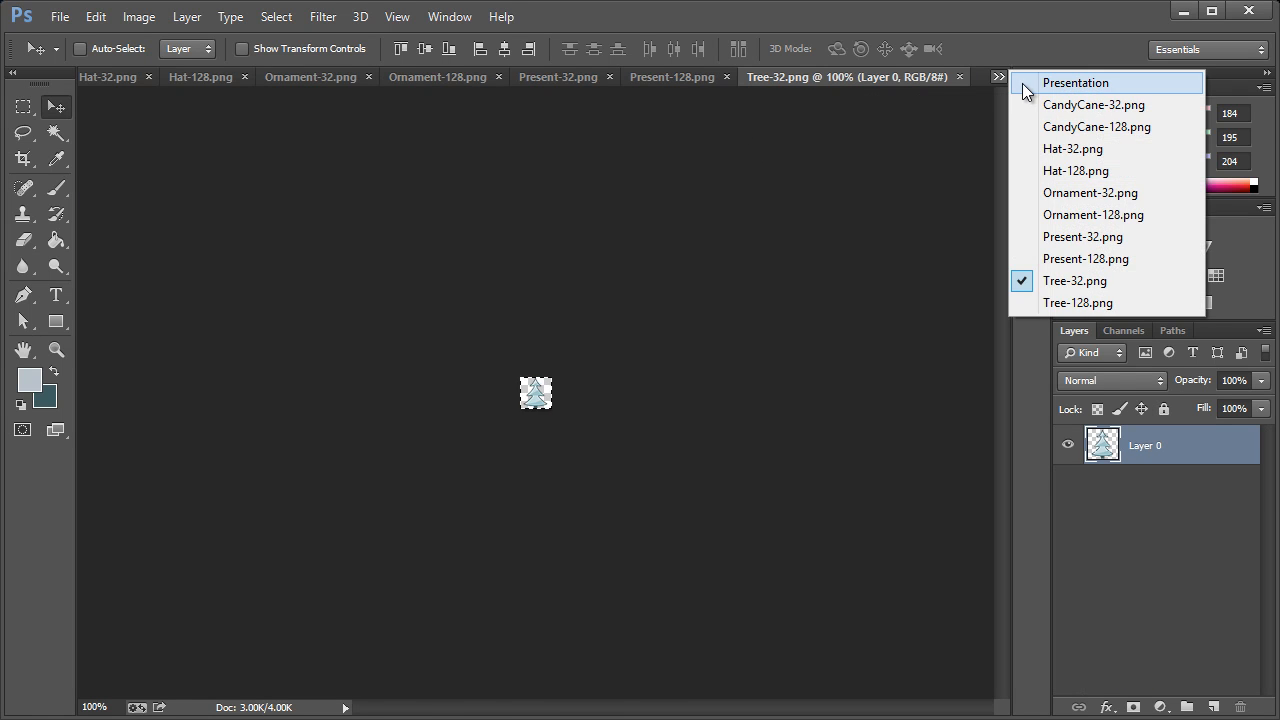
click(1085, 83)
key(ctrl+v)
drag(537, 400, 149, 520)
Copy the whole Present-128.png image into the Presentation document and place it beside the large tree on its right
click(998, 77)
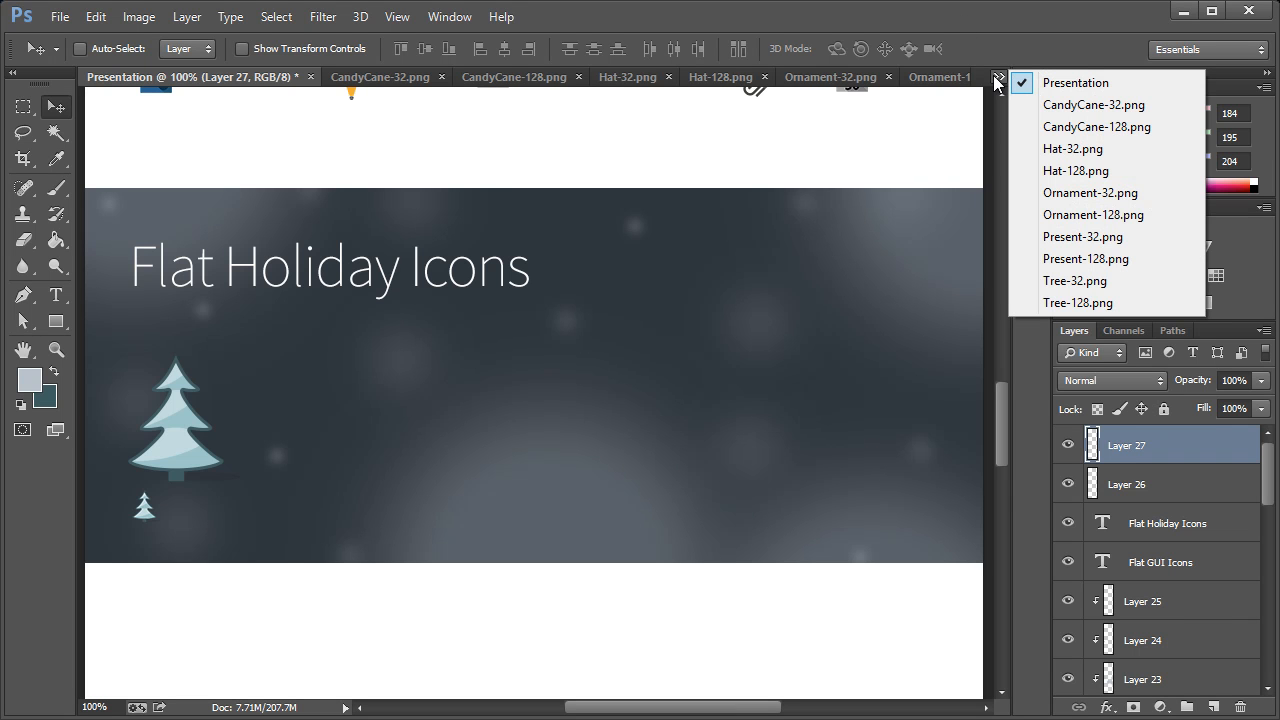
click(1015, 252)
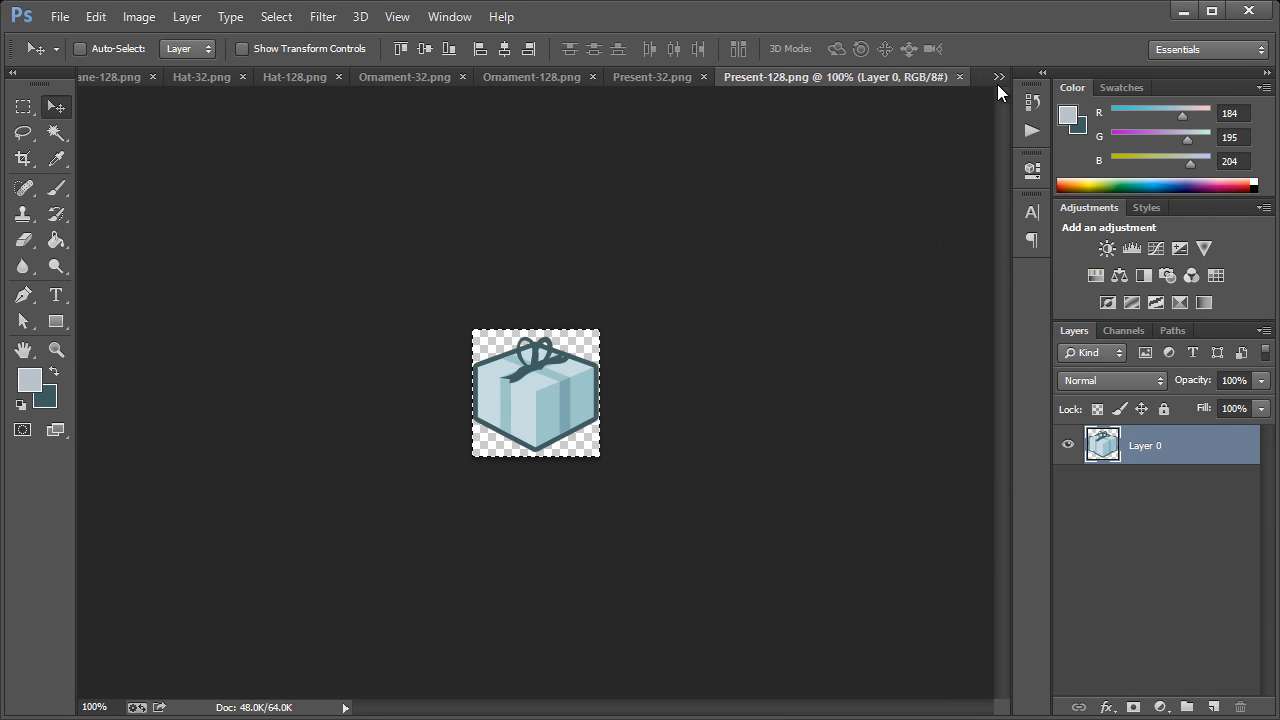
click(998, 78)
click(1035, 90)
key(ctrl+v)
drag(555, 395, 368, 433)
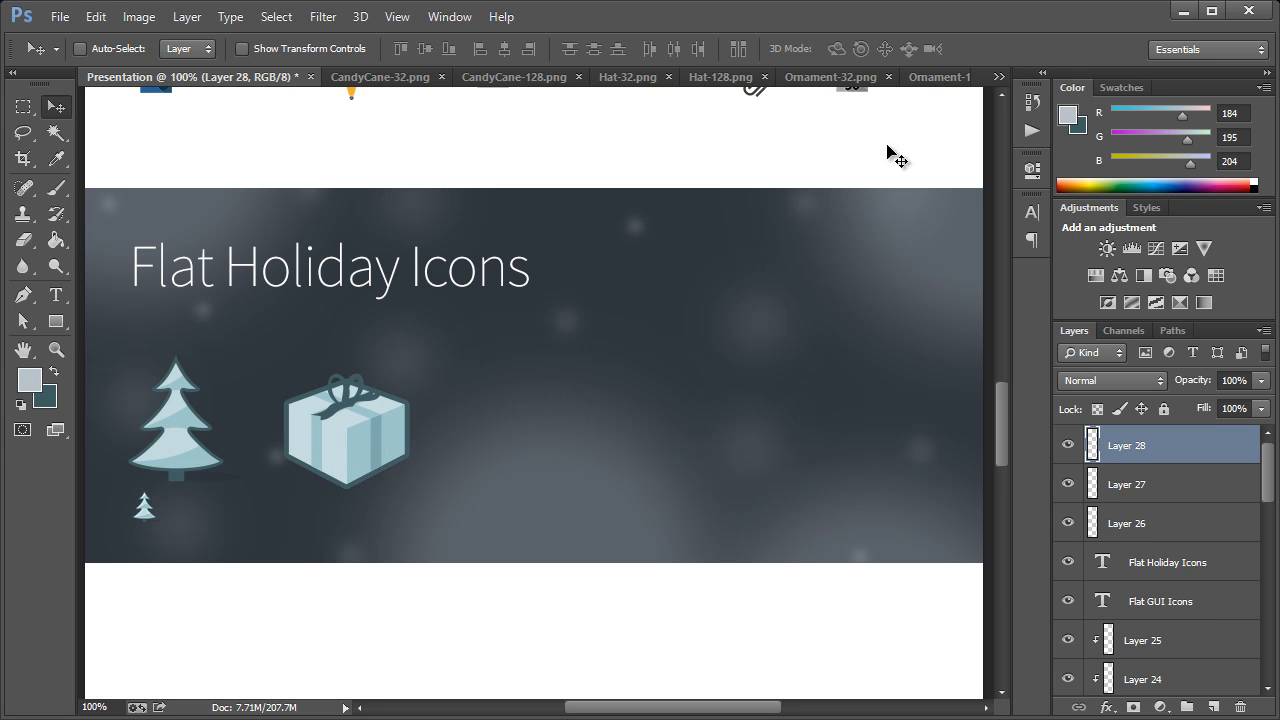
Copy the Present-32.png image into the Presentation document and place it just below the large present's left side
click(998, 77)
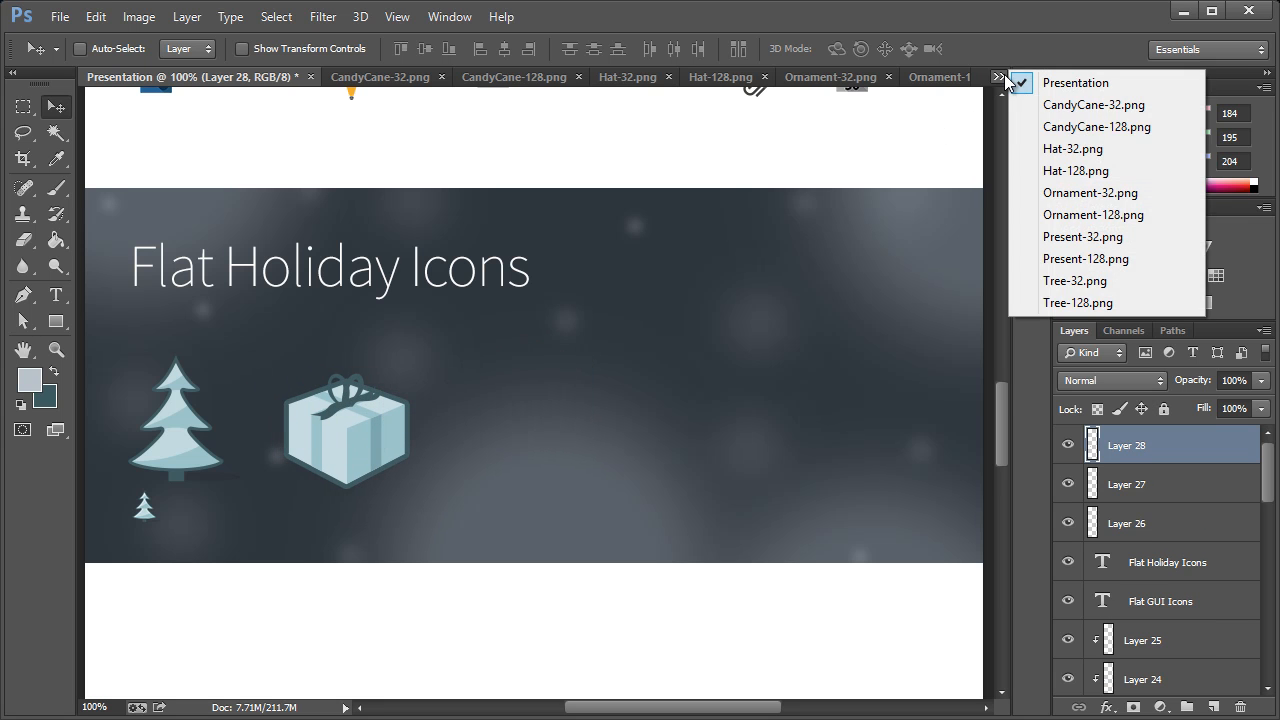
click(1080, 237)
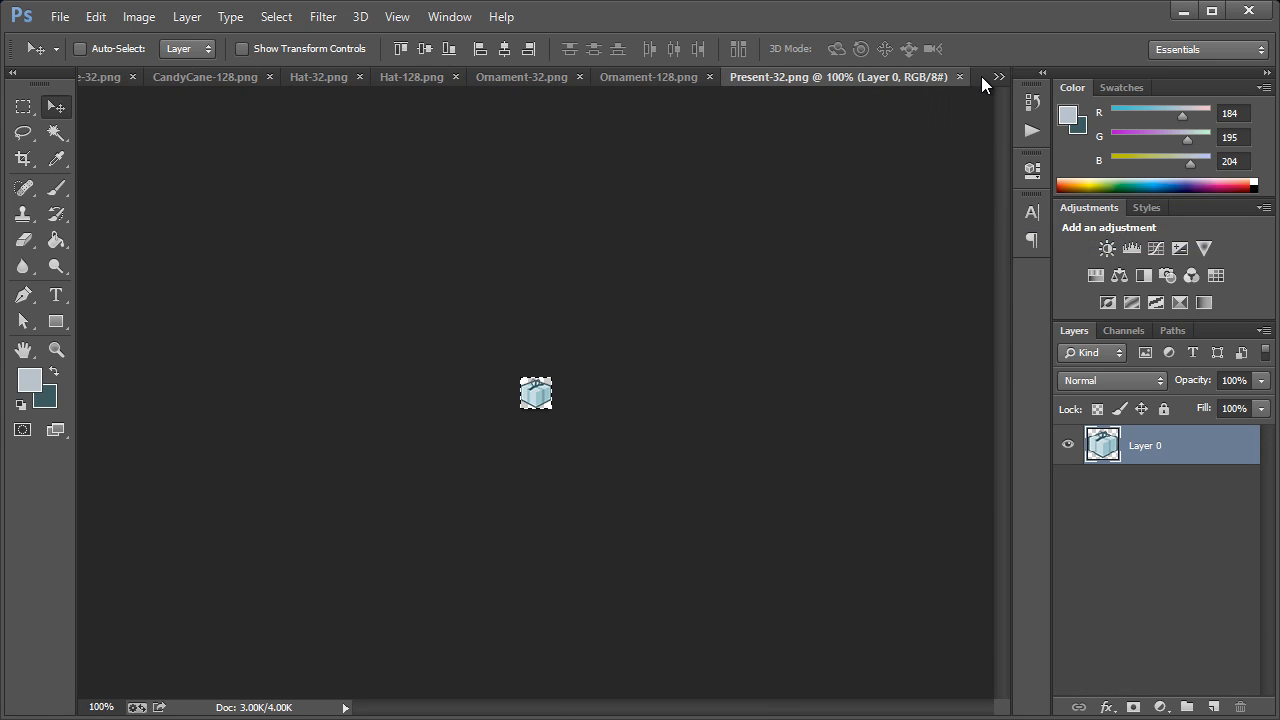
click(998, 77)
click(1076, 83)
key(ctrl+v)
drag(509, 409, 305, 500)
Copy the Ornament-128.png image into the Presentation document and place it right of the large present, in line with the large icons
click(998, 77)
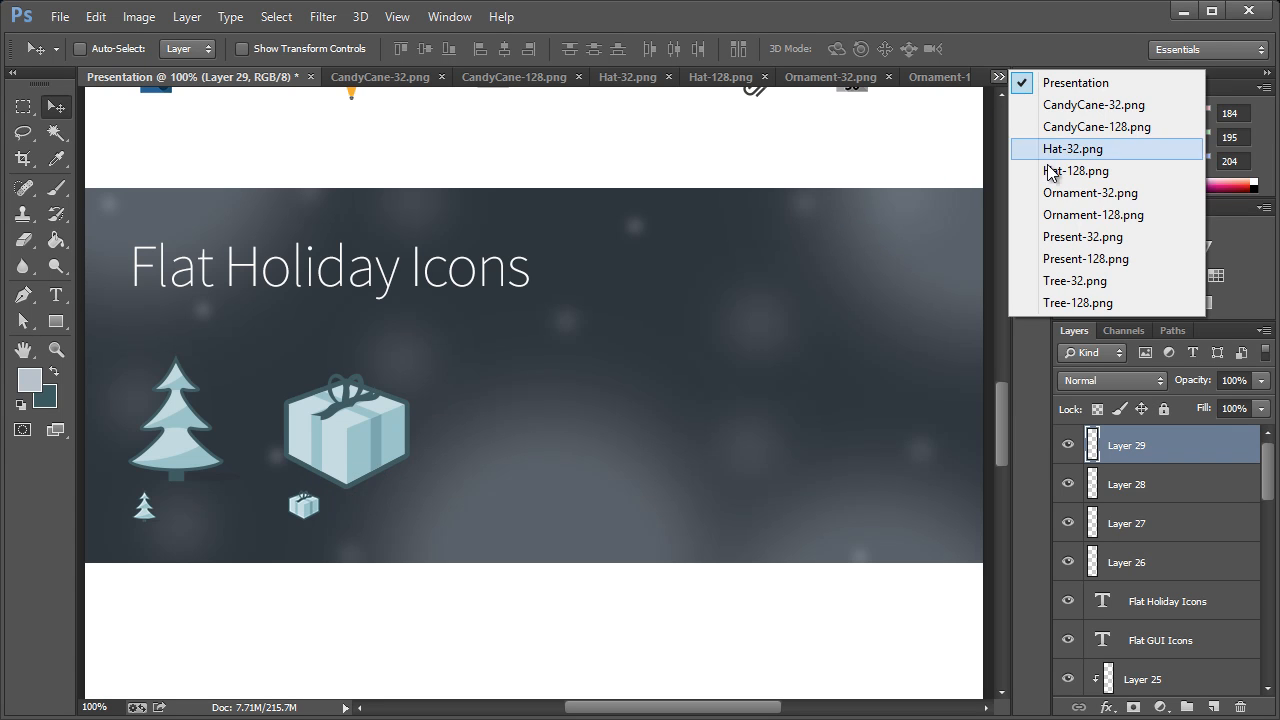
click(1075, 215)
click(998, 77)
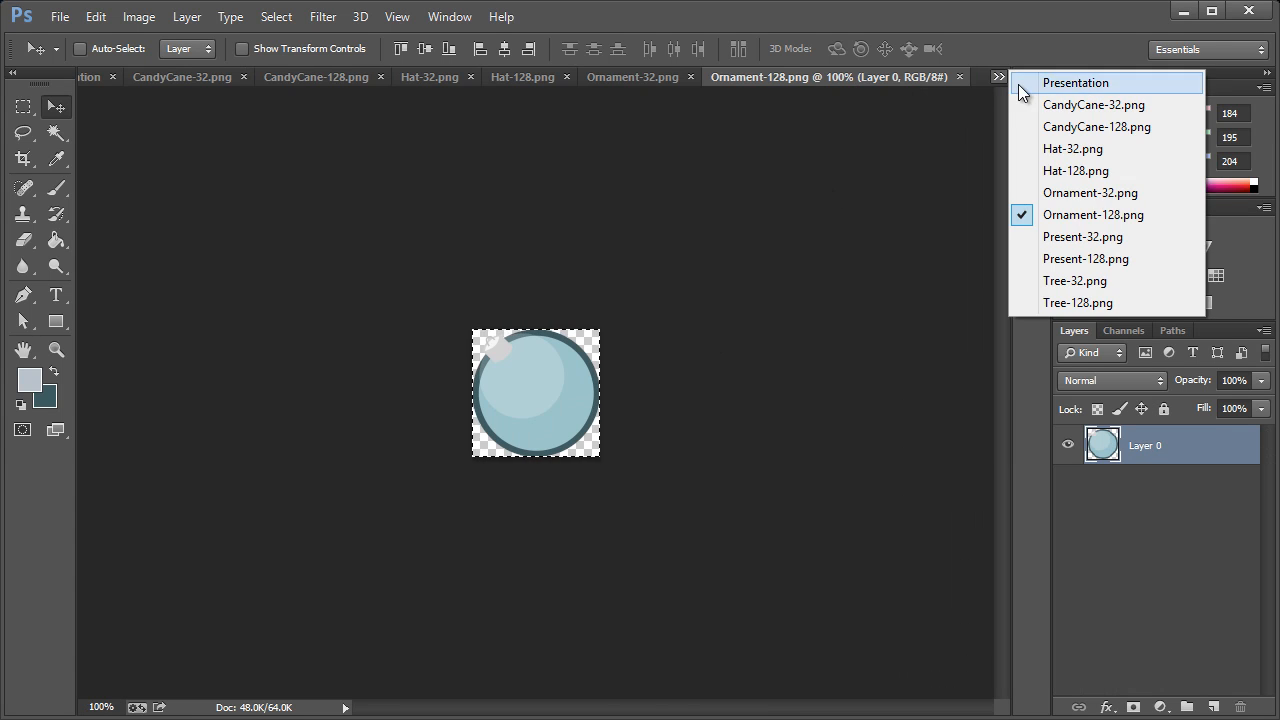
click(1025, 83)
key(ctrl+v)
drag(580, 400, 583, 433)
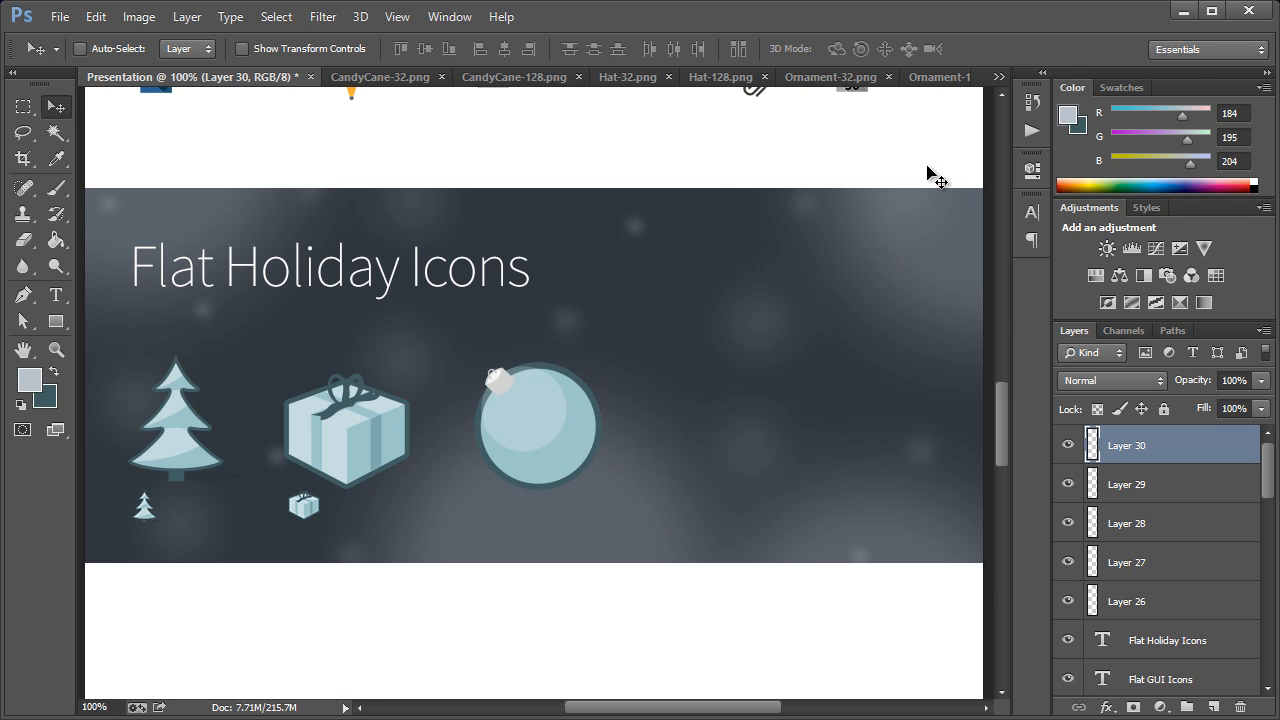
Copy the Ornament-32.png image into the Presentation document and place it just below the large ornament's left side
click(998, 77)
click(1046, 192)
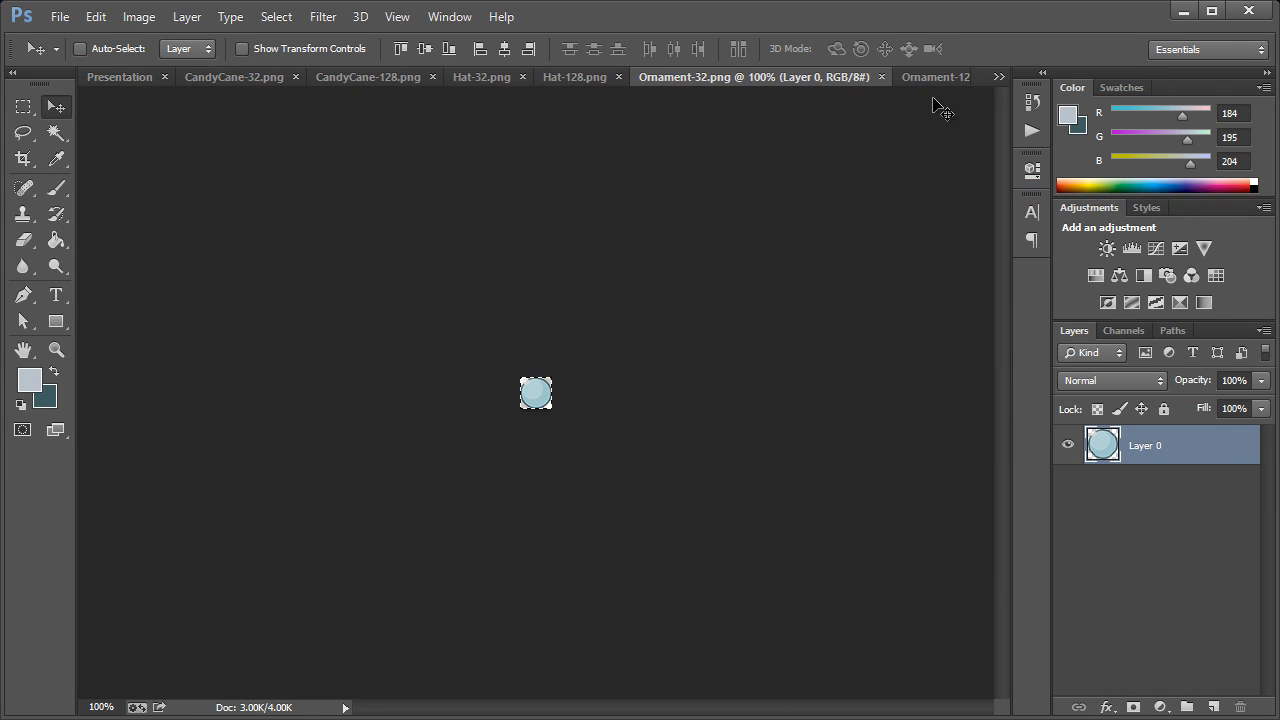
click(996, 79)
click(1044, 88)
key(ctrl+v)
drag(559, 421, 497, 502)
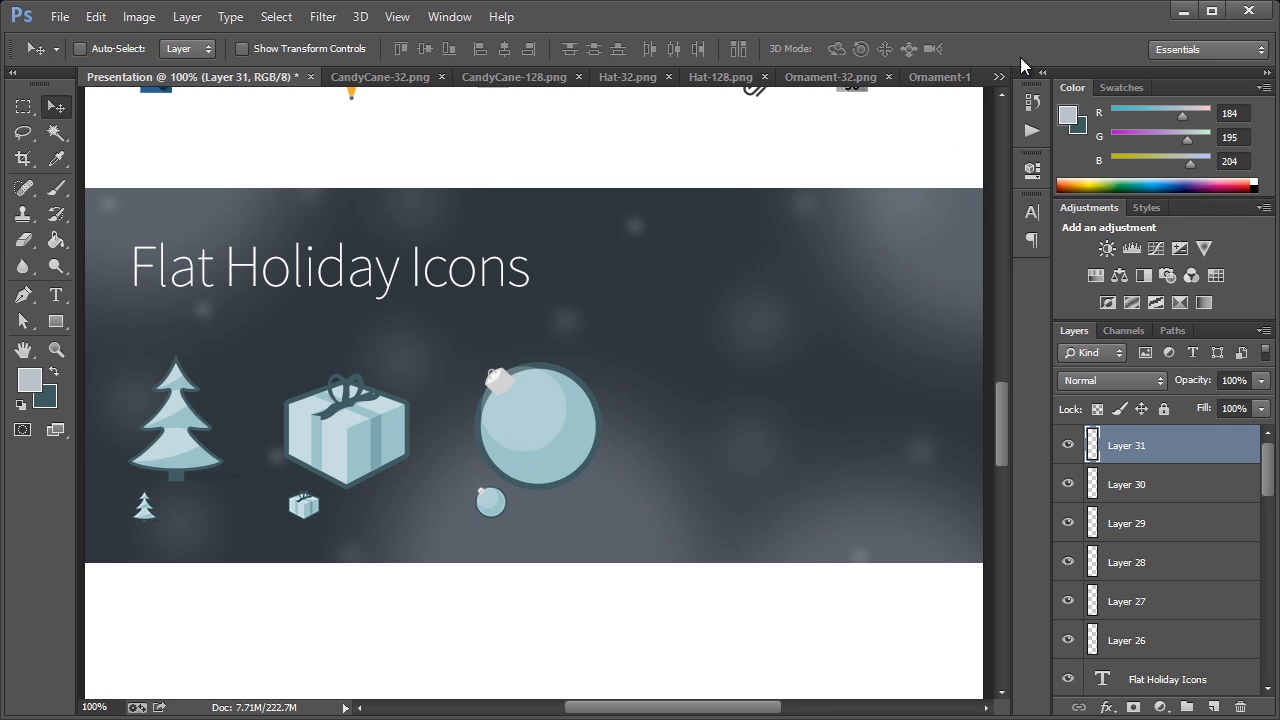
Copy the Hat-128.png image into the Presentation document and place it right of the large ornament in the same row
click(998, 77)
click(1060, 169)
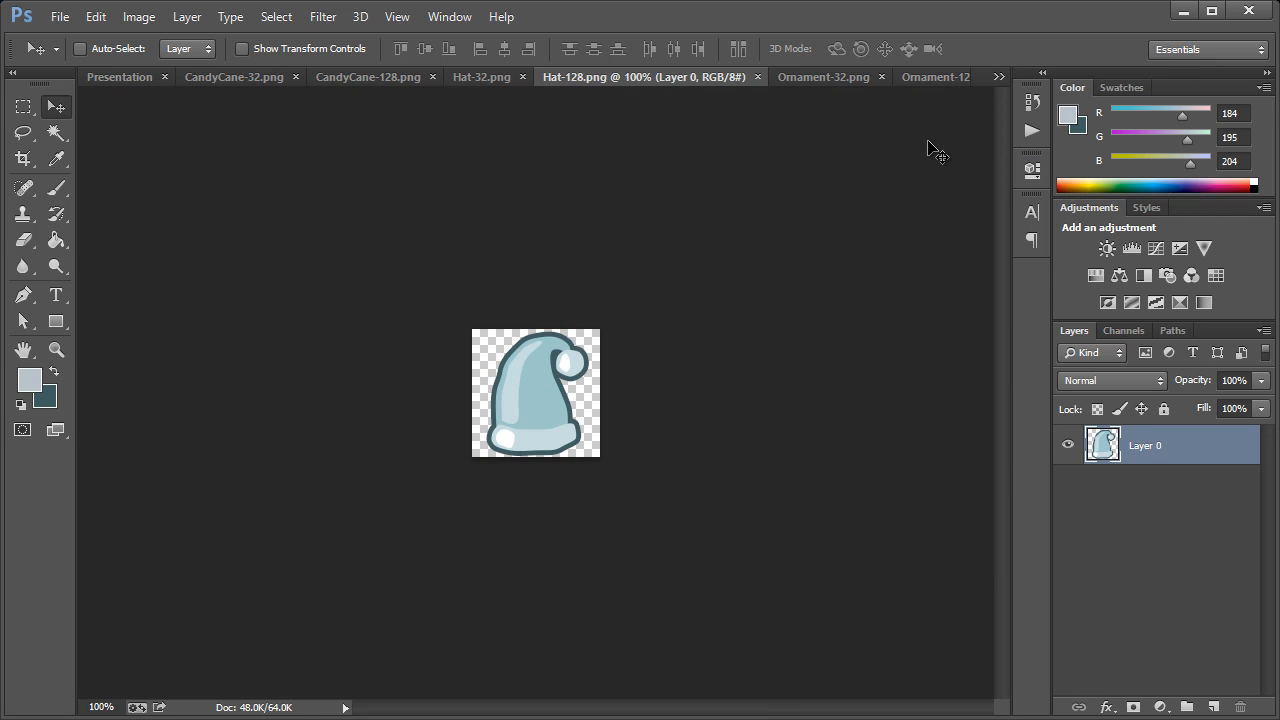
click(998, 77)
click(1077, 83)
key(ctrl+v)
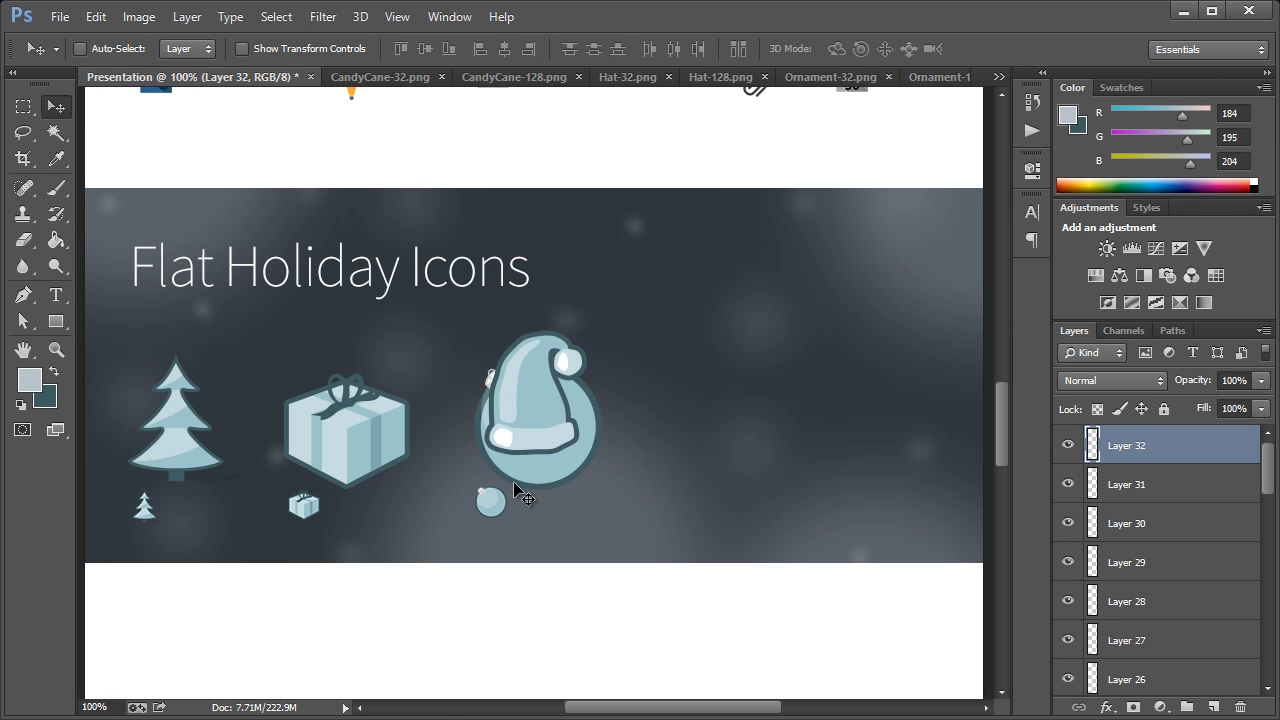
drag(540, 400, 712, 420)
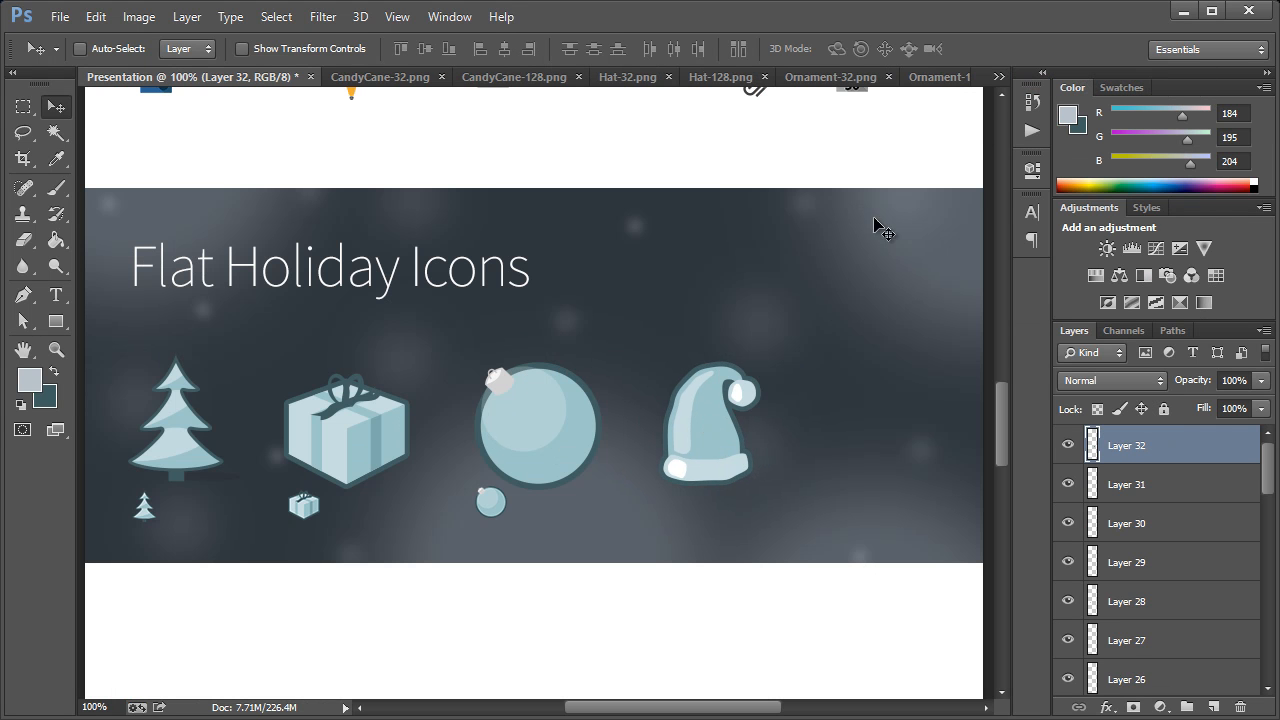
Copy the Hat-32.png image into the Presentation document and place it just below the large hat's left side
click(998, 77)
click(1062, 170)
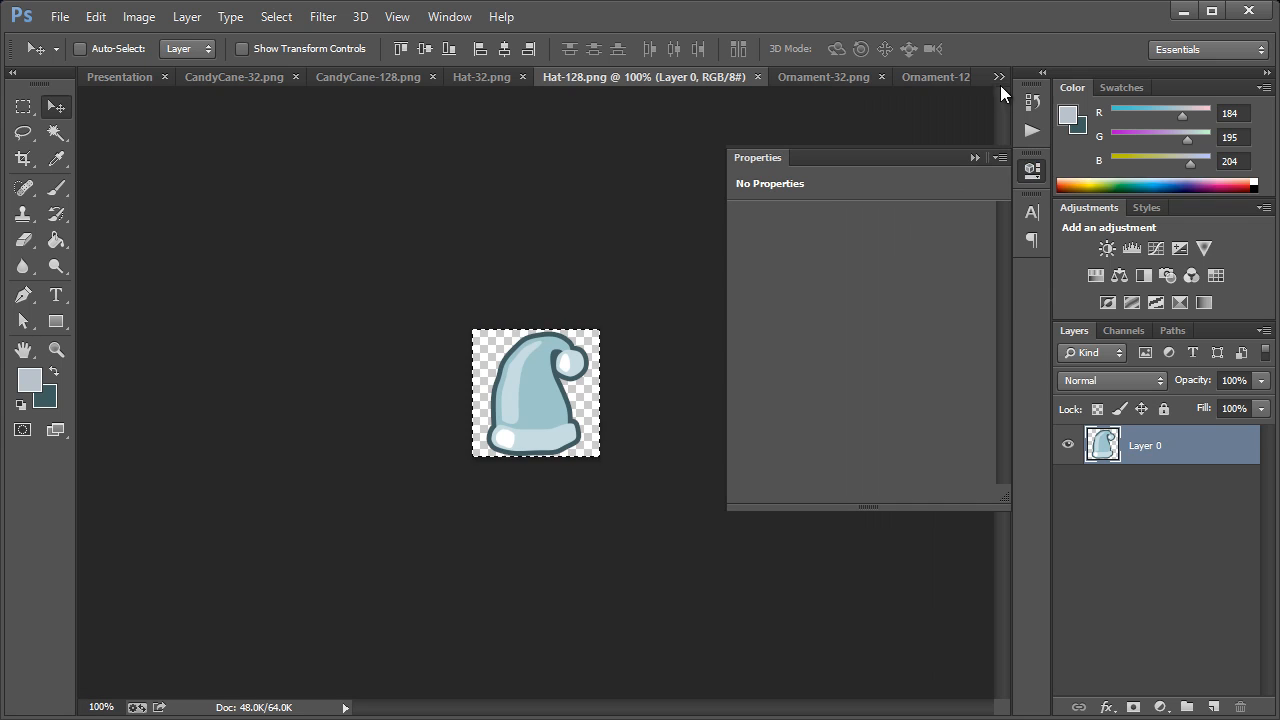
click(998, 77)
click(1062, 150)
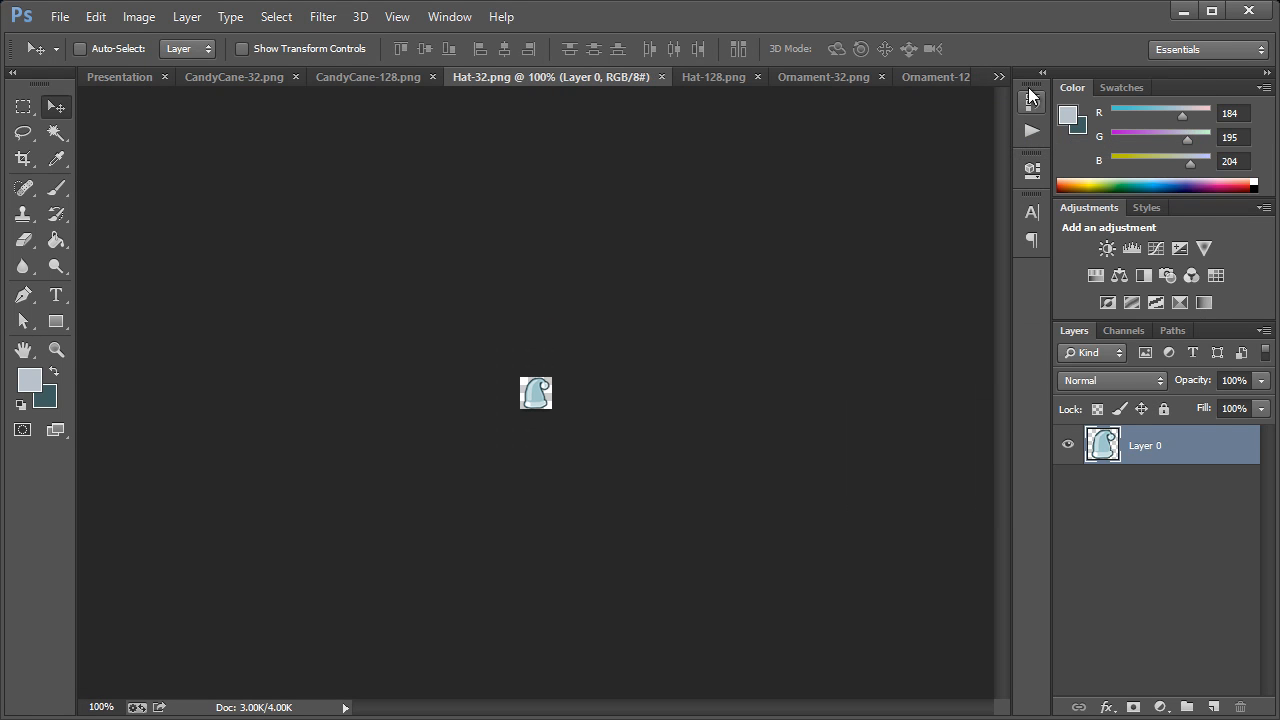
click(998, 77)
click(1062, 82)
drag(565, 396, 698, 506)
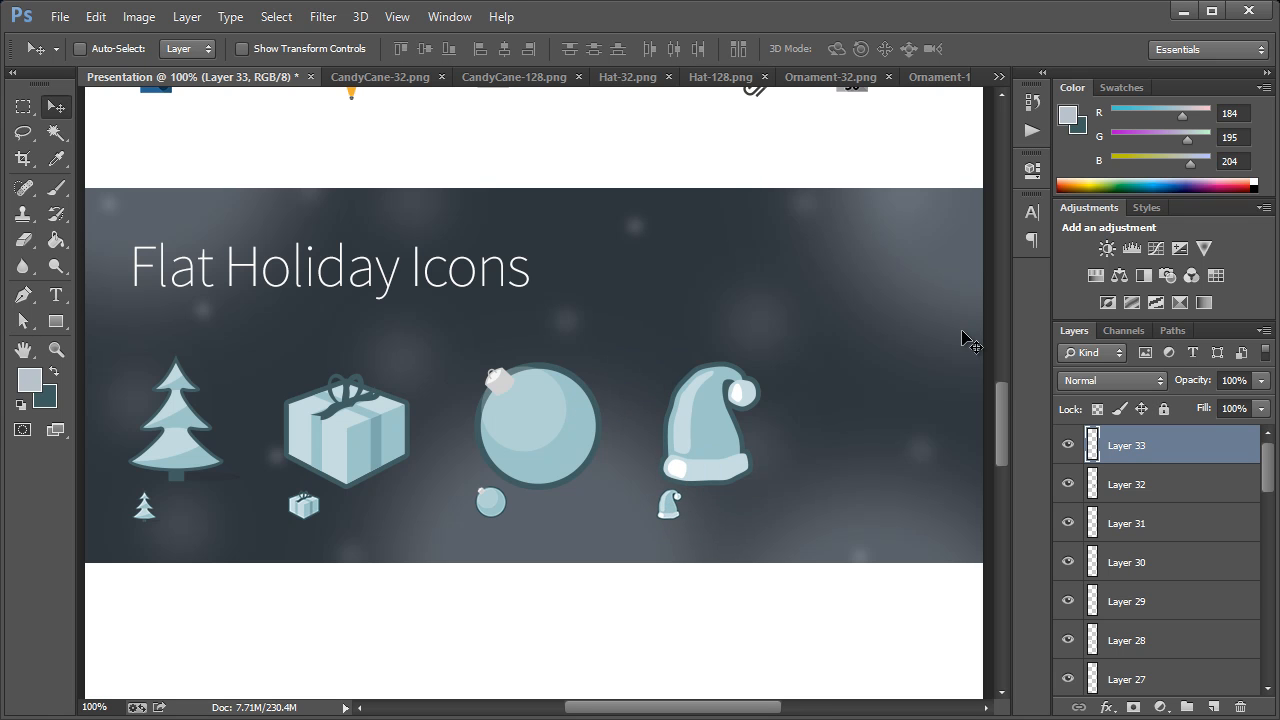
Copy the CandyCane-128.png image into the Presentation document and place it right of the large hat at the end of the row
click(998, 77)
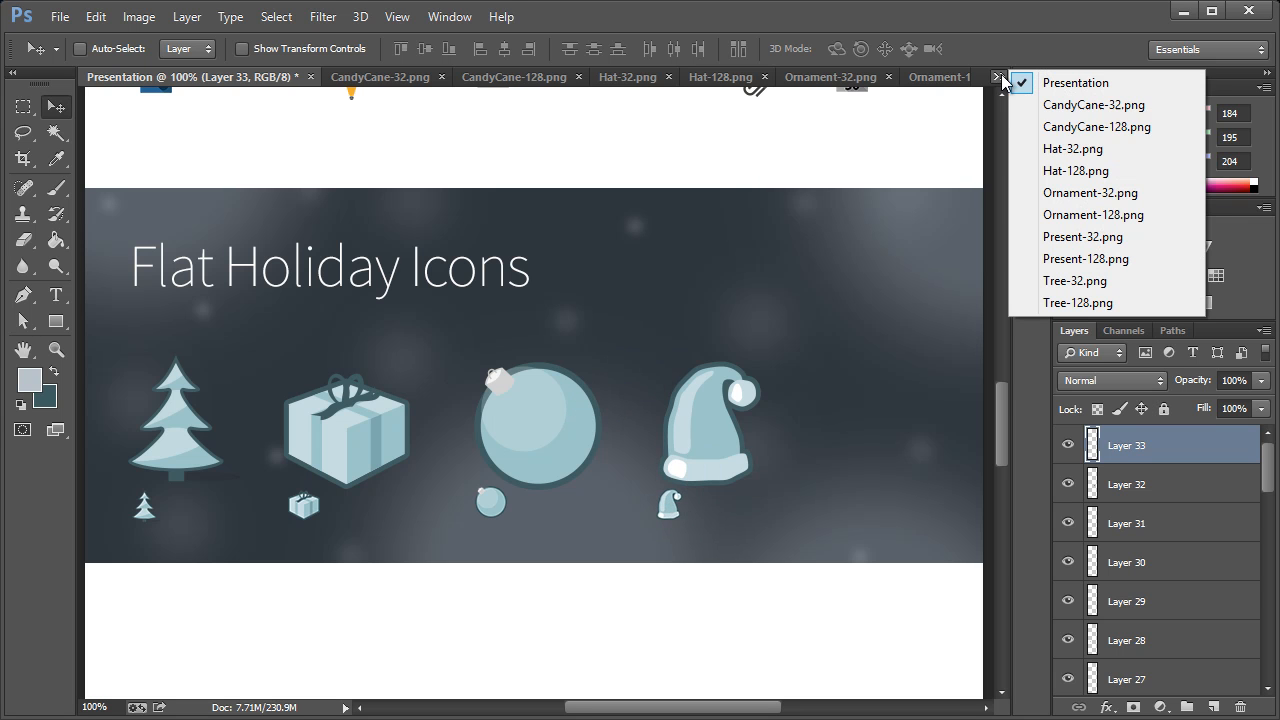
click(1046, 127)
click(998, 77)
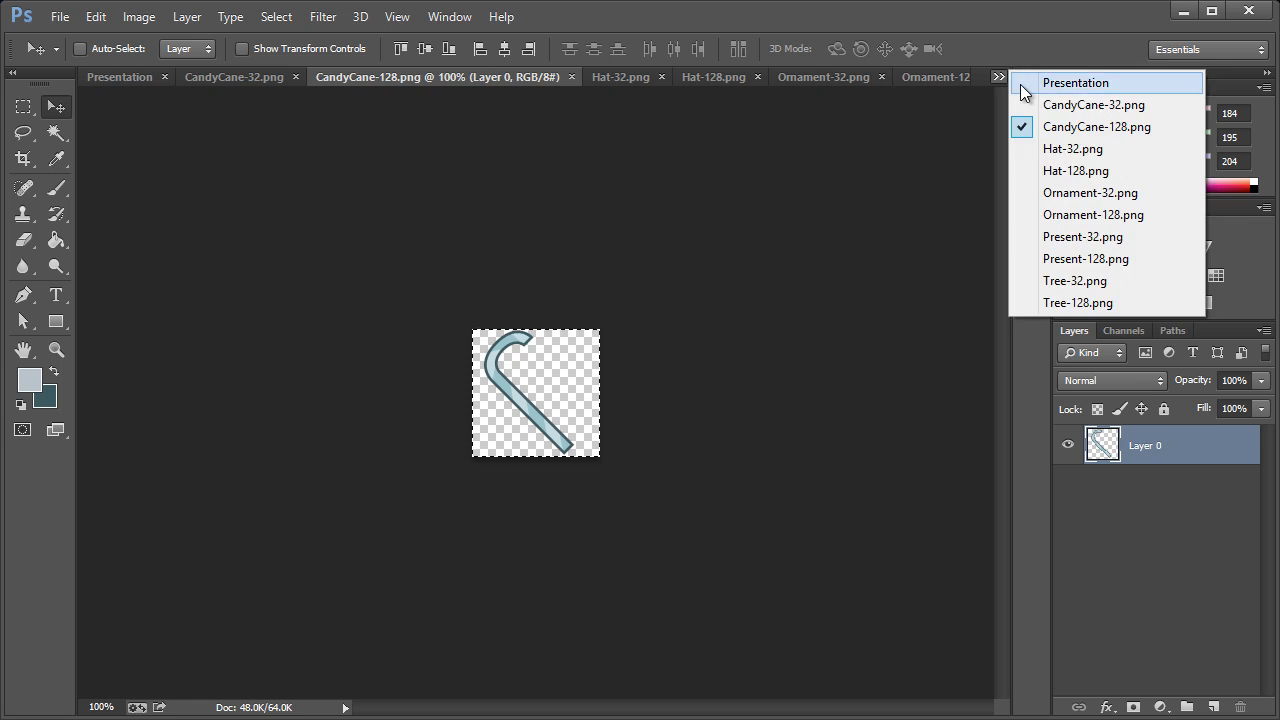
click(1065, 83)
drag(540, 408, 877, 443)
Copy the CandyCane-32.png image into the Presentation document and place it just below the large candy cane's left side
click(998, 77)
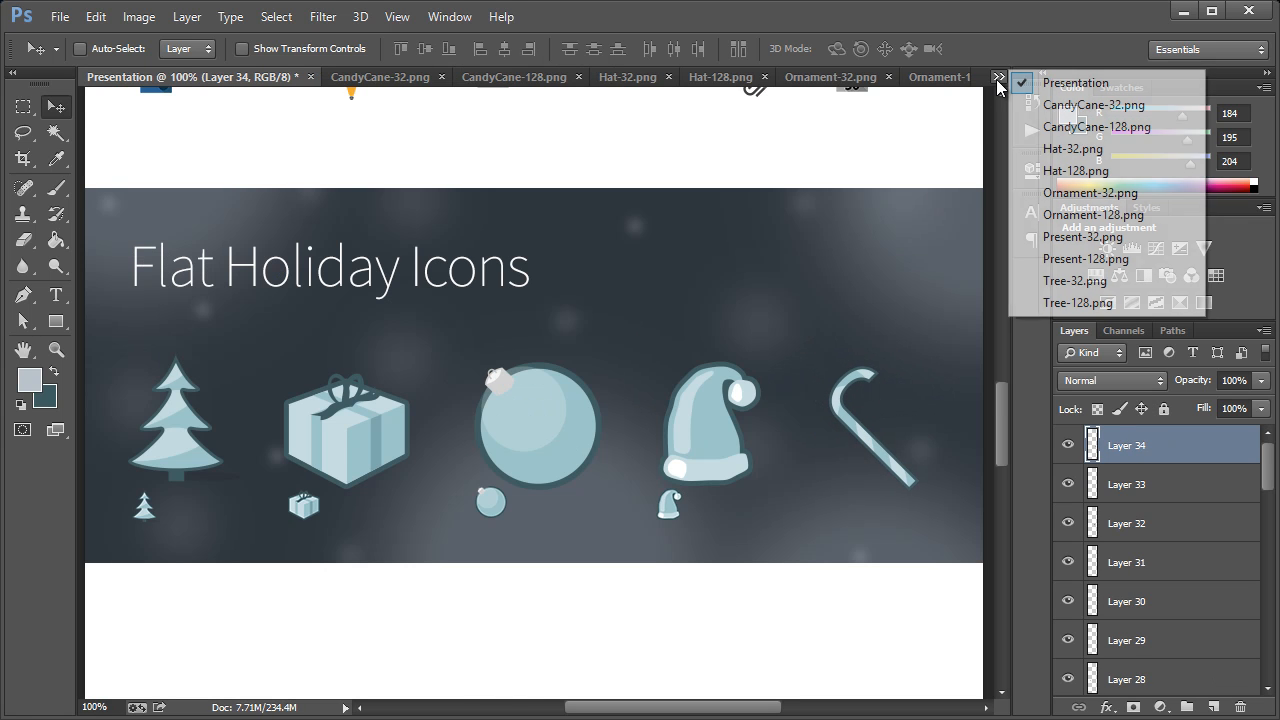
click(1053, 112)
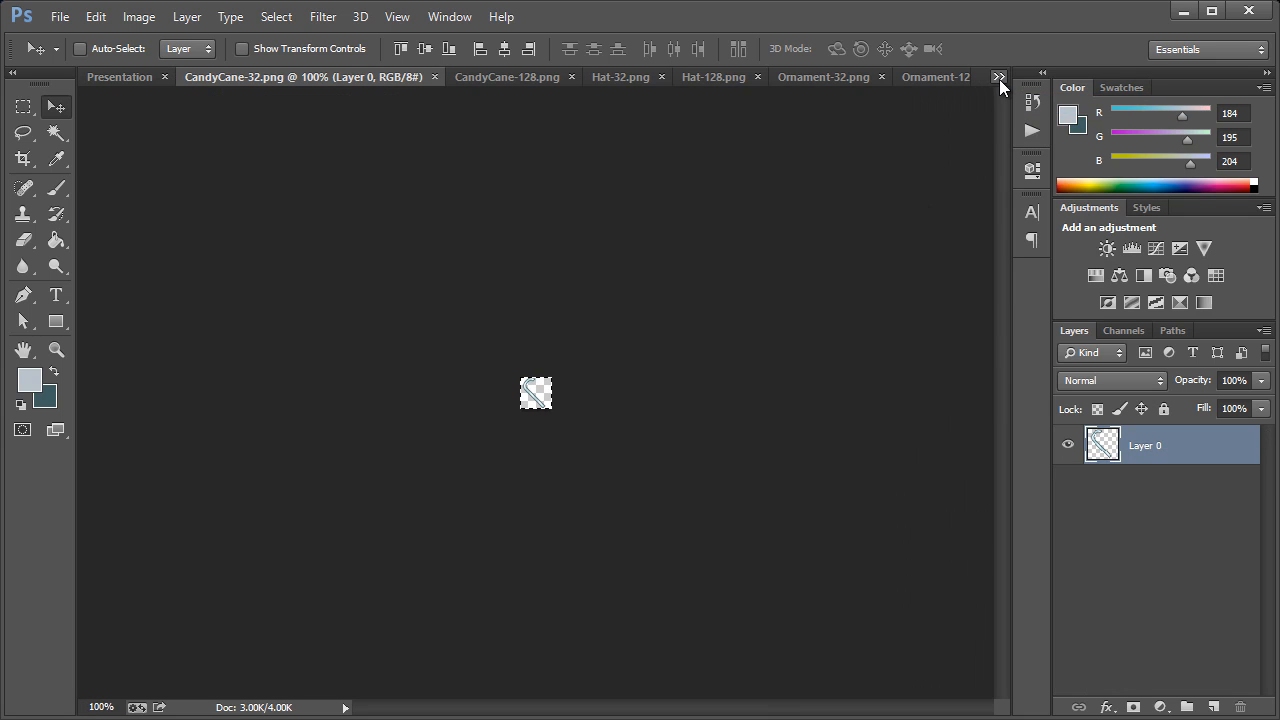
click(999, 79)
click(1062, 84)
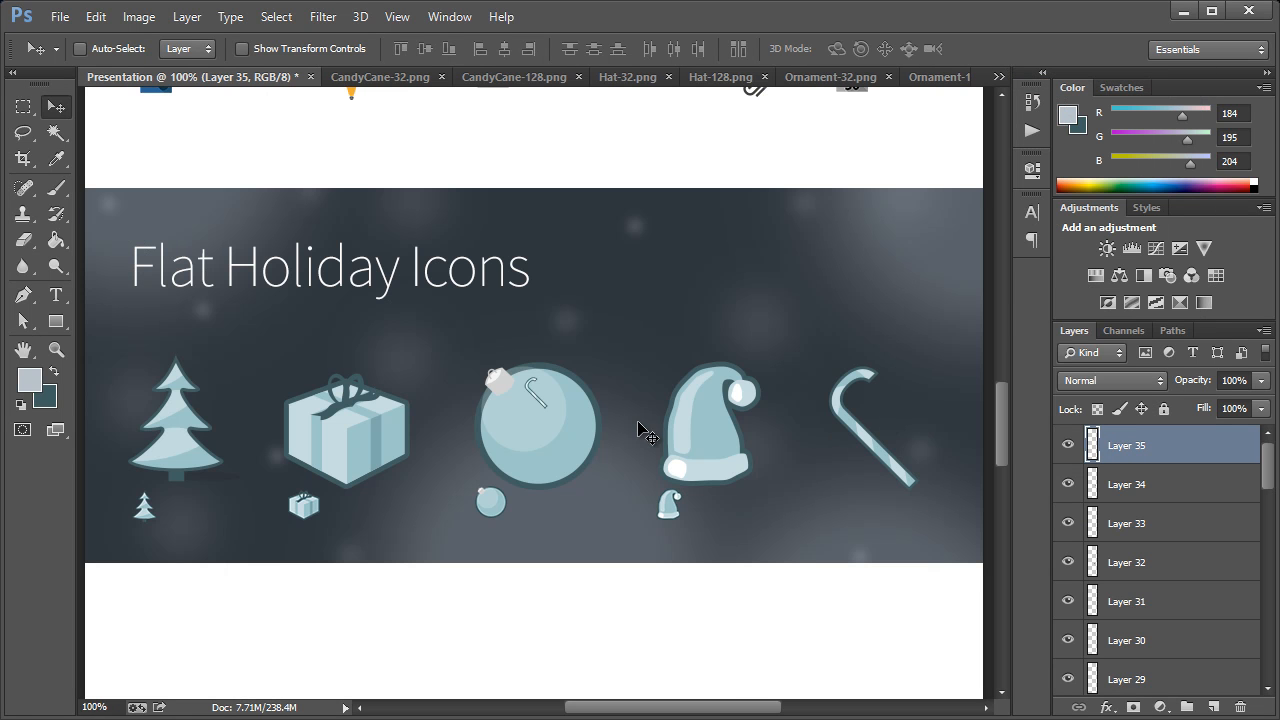
drag(537, 402, 856, 506)
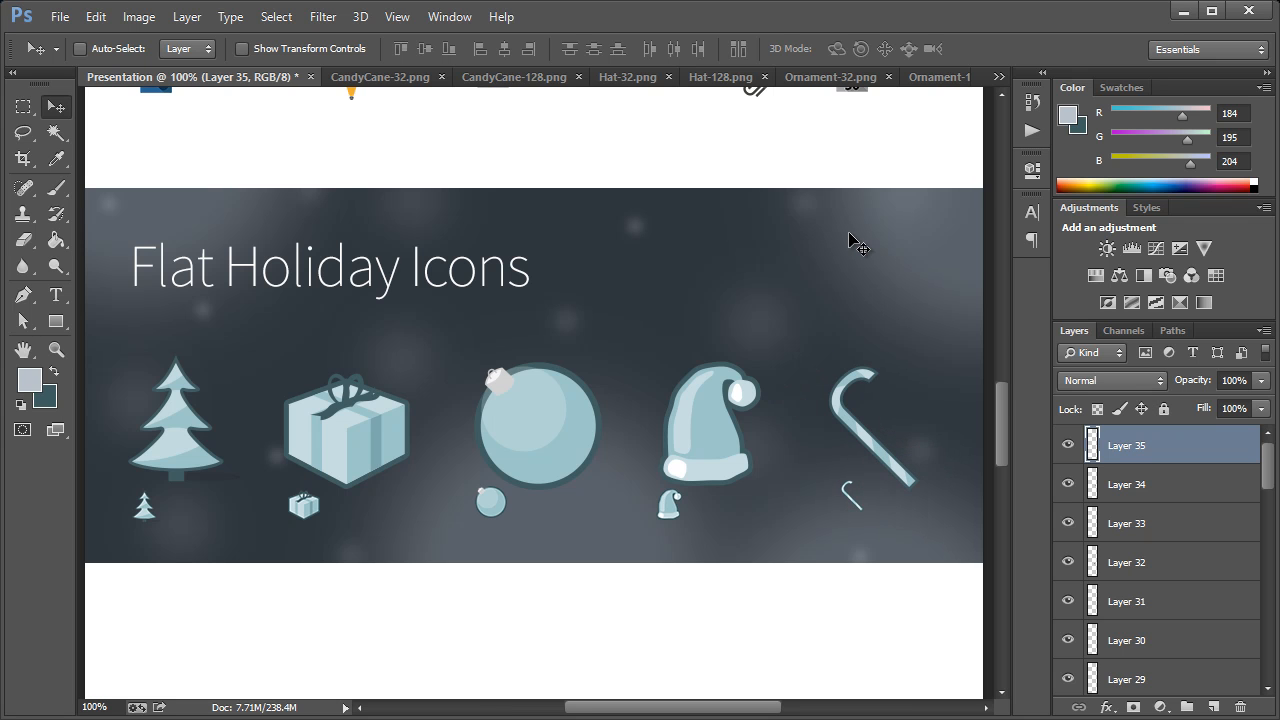
Set the fill of the Rectangle 2 background behind the holiday icons to a darker blue-grey
scroll(790, 270, down, 2)
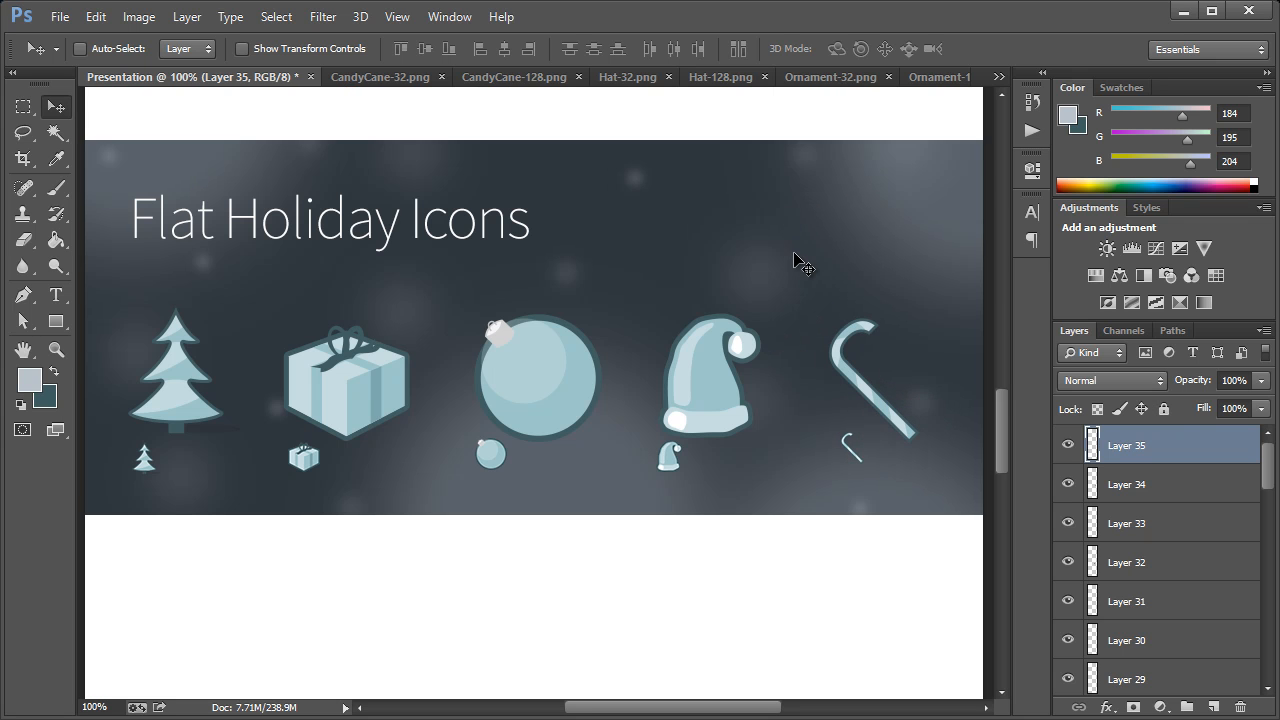
ctrl+click(677, 240)
scroll(1236, 663, down, 2)
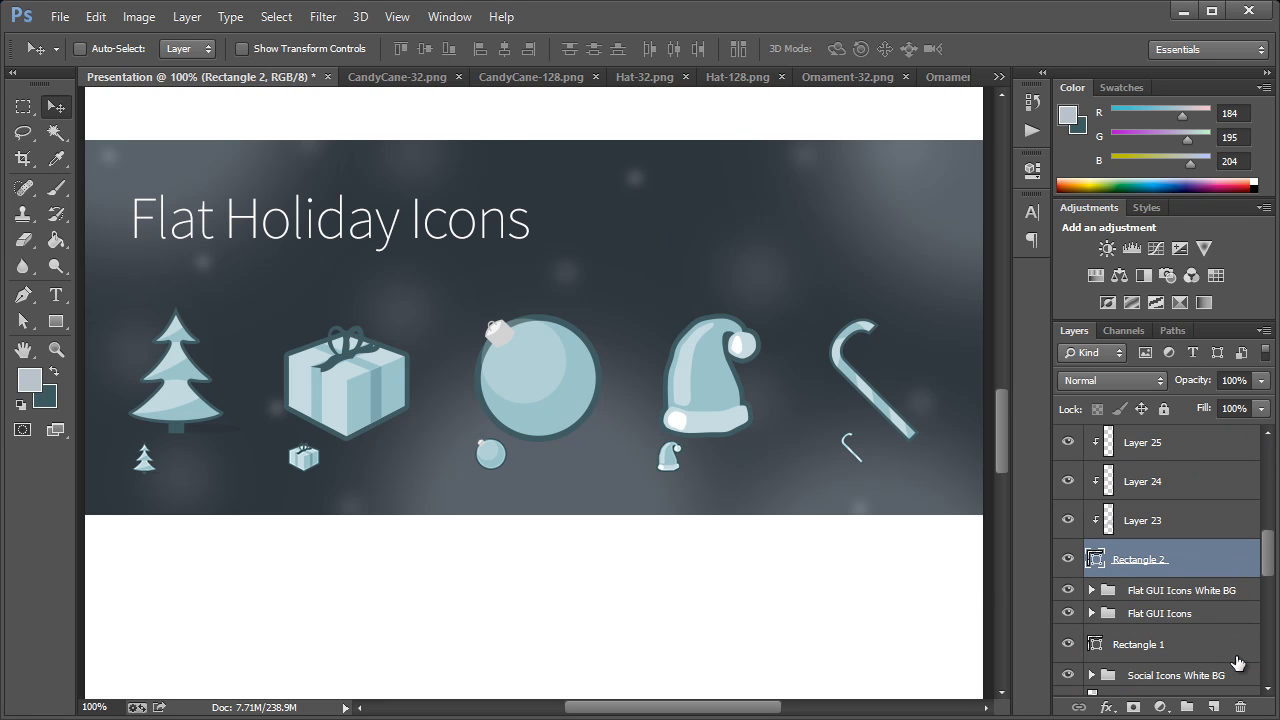
double_click(1093, 559)
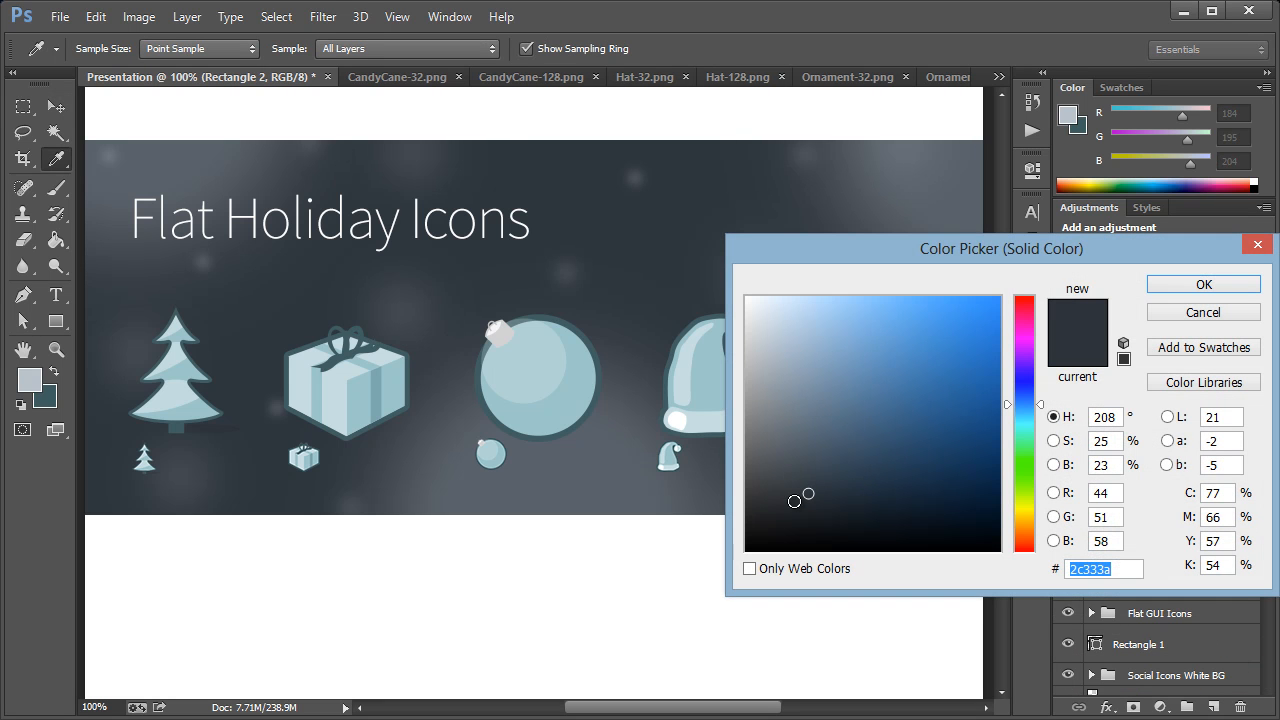
click(807, 508)
click(1148, 290)
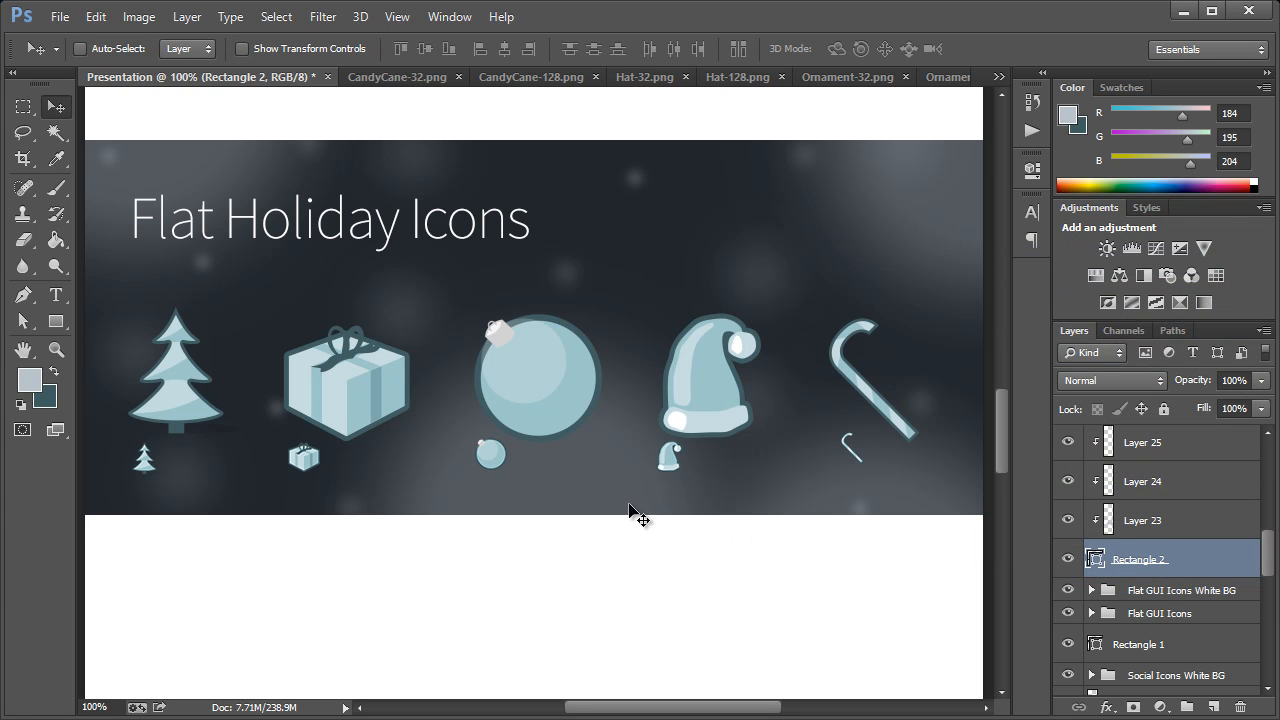
ctrl+click(203, 232)
drag(203, 232, 203, 224)
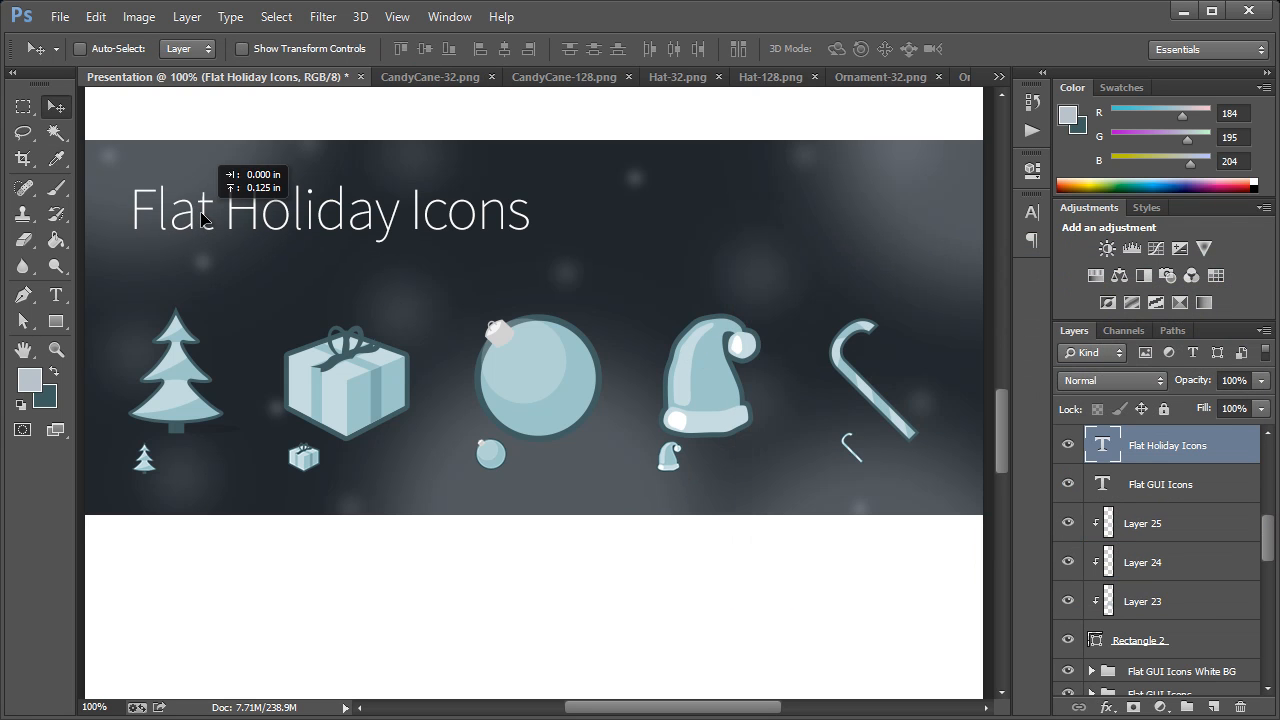
drag(82, 330, 415, 362)
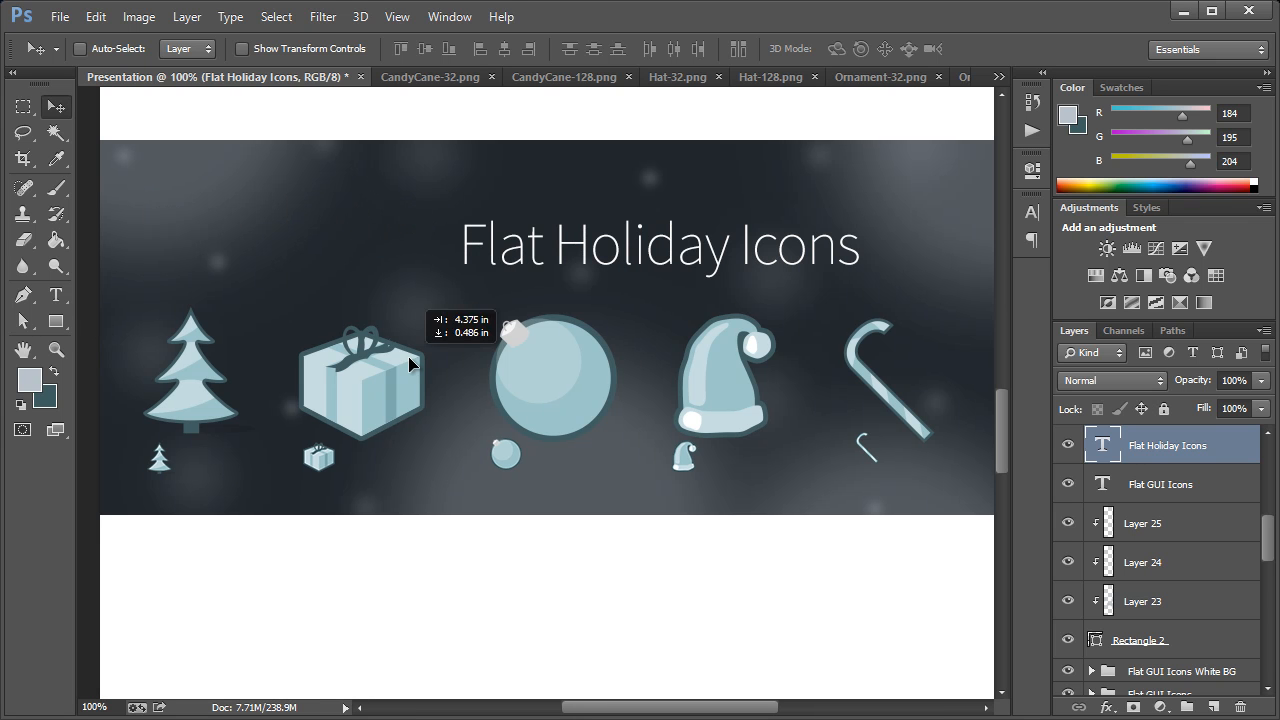
drag(91, 331, 584, 340)
key(ctrl+alt+z)
key(ctrl+alt+z)
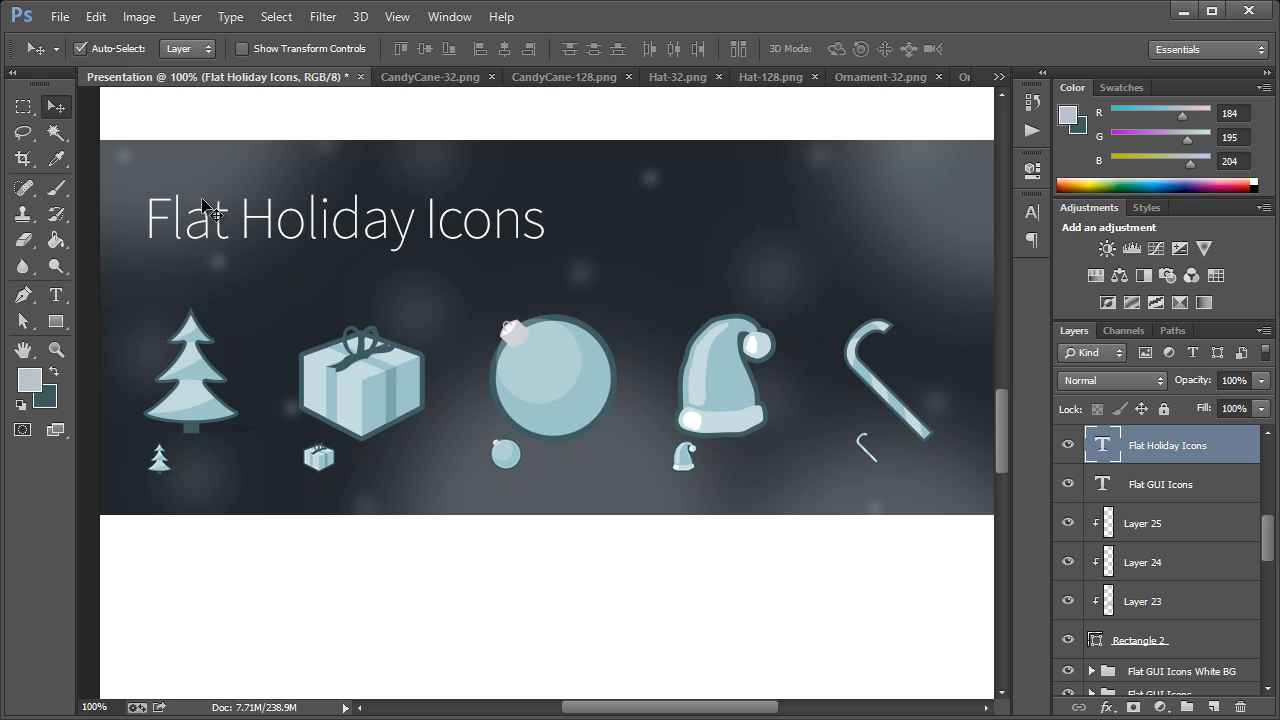
Select all large and small holiday icon layers, excluding Rectangle 2 and its clipped bokeh layers, and move the icons slightly up
drag(84, 327, 1016, 497)
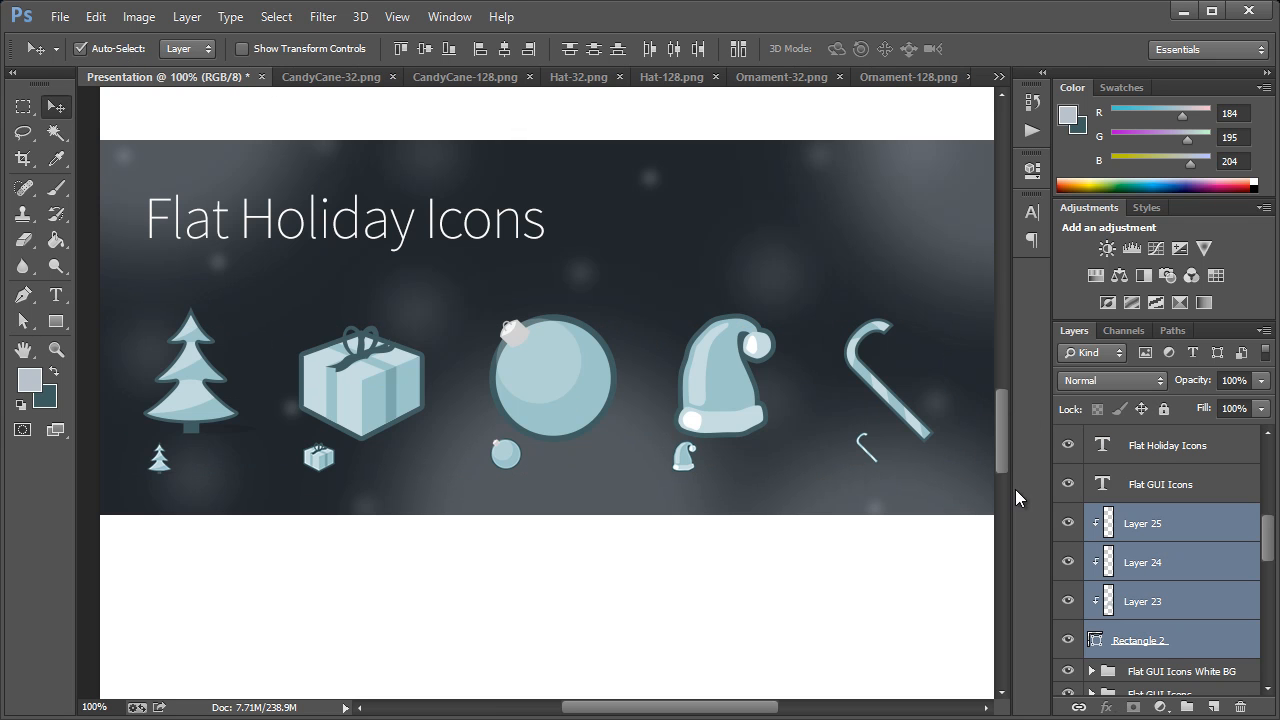
ctrl+click(1177, 650)
scroll(1204, 618, down, 15)
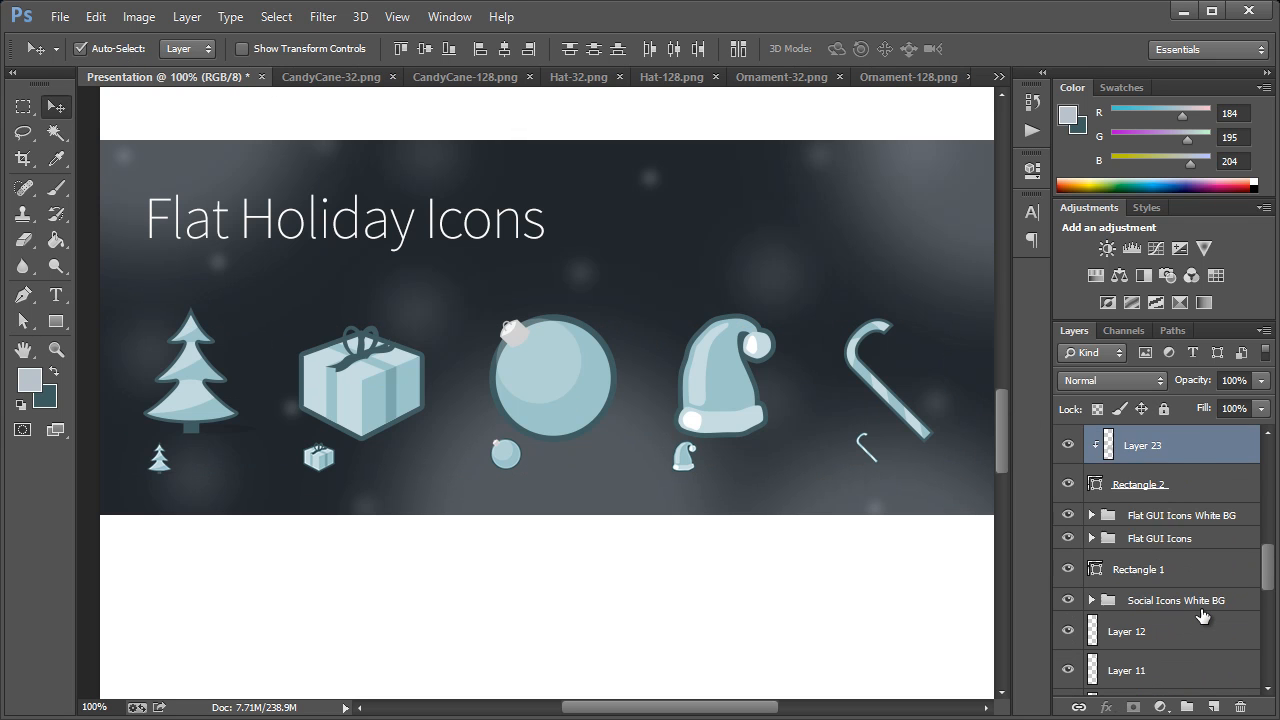
ctrl+click(1216, 688)
scroll(1205, 620, up, 10)
ctrl+click(1200, 580)
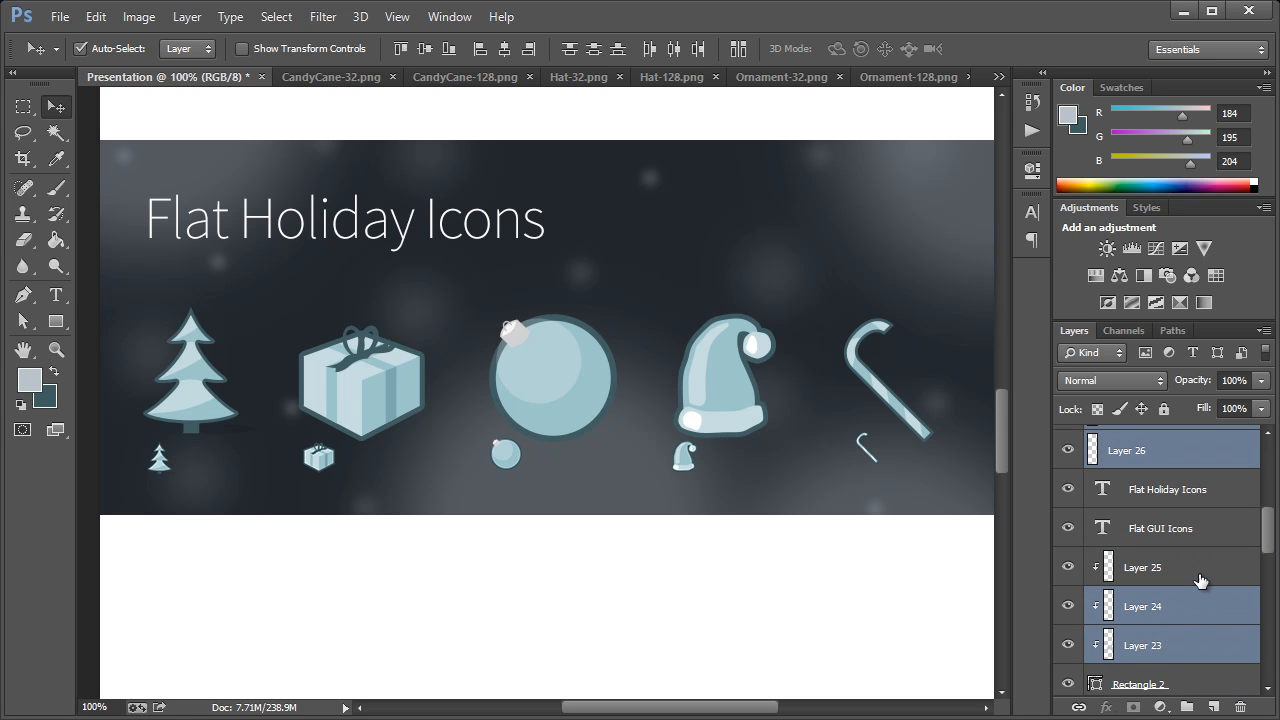
ctrl+click(1190, 606)
ctrl+click(1181, 637)
drag(707, 388, 709, 373)
Group the selected icon layers as "Holiday Icons" and duplicate the group
key(ctrl+g)
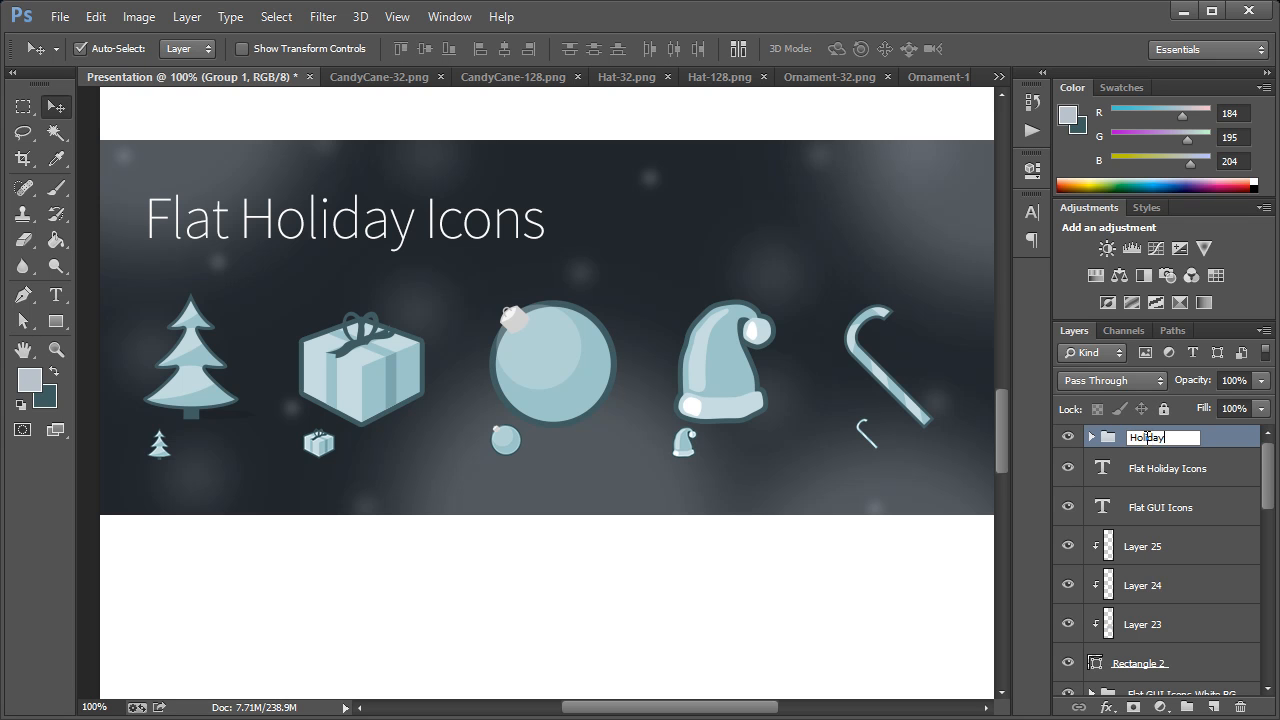
key(Return)
right_click(1147, 440)
click(1085, 504)
click(745, 376)
Set auto-selection to Group and move the "Holiday Icons copy" group straight down onto the white area below the dark section
drag(723, 356, 133, 91)
click(187, 48)
click(190, 64)
click(1178, 440)
drag(709, 358, 714, 596)
scroll(730, 540, down, 2)
drag(730, 538, 727, 557)
scroll(822, 510, down, 4)
drag(727, 393, 726, 402)
Zoom out to 33.33% and review the whole presentation layout, from the Flat Social Icons section through the GUI and holiday icons on dark and white
mouse_move(1001, 458)
mouse_down()
mouse_move(1010, 573)
mouse_move(1007, 436)
mouse_up()
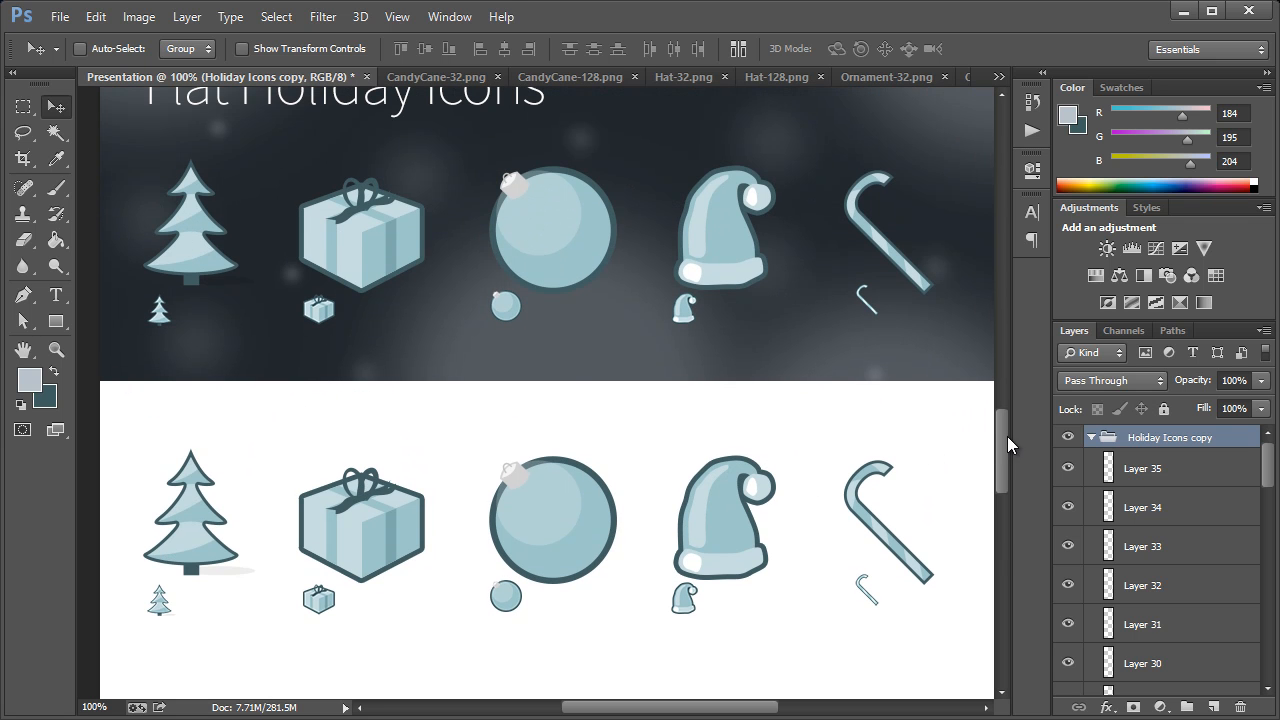
click(56, 349)
right_click(286, 310)
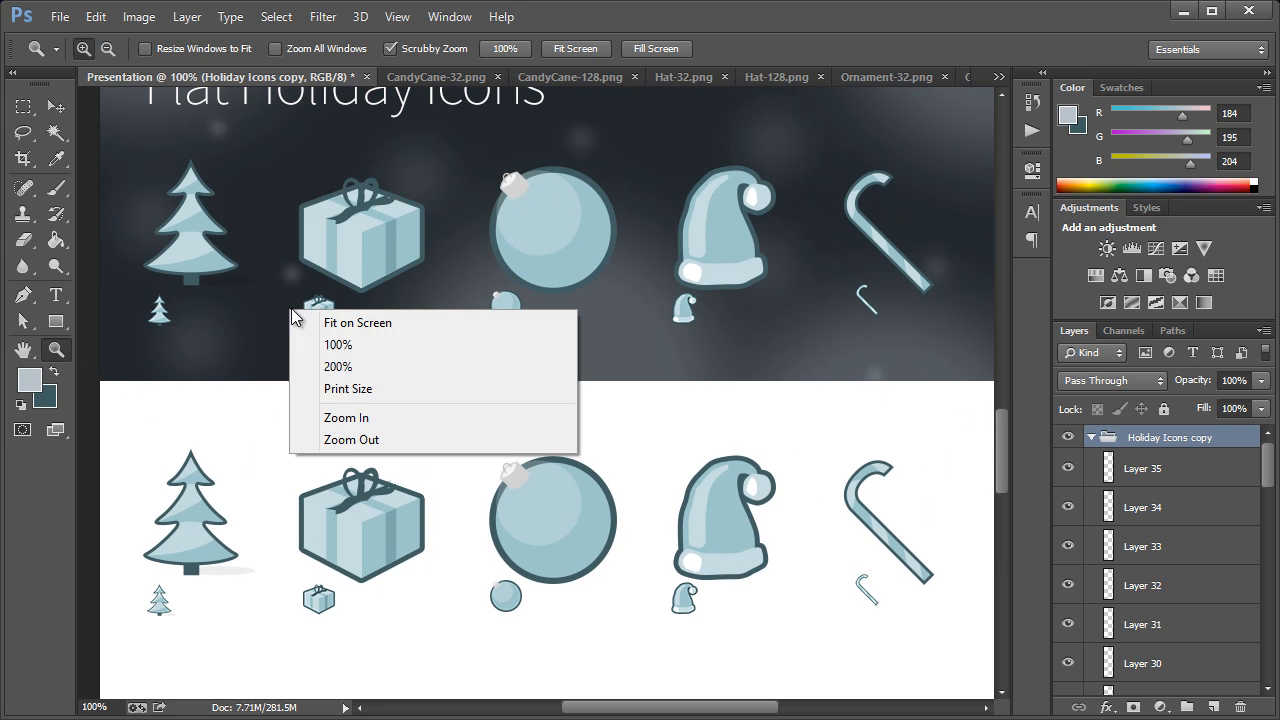
click(332, 439)
right_click(377, 347)
click(437, 475)
right_click(484, 383)
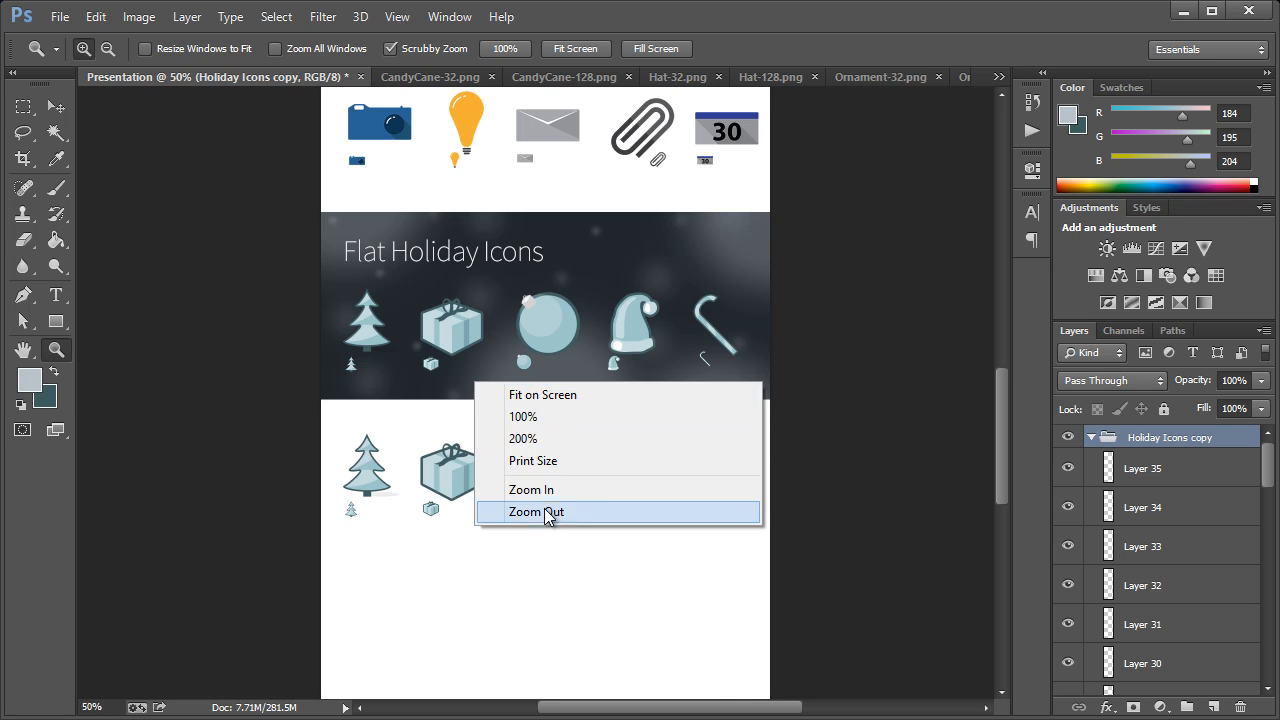
click(514, 511)
scroll(697, 393, up, 6)
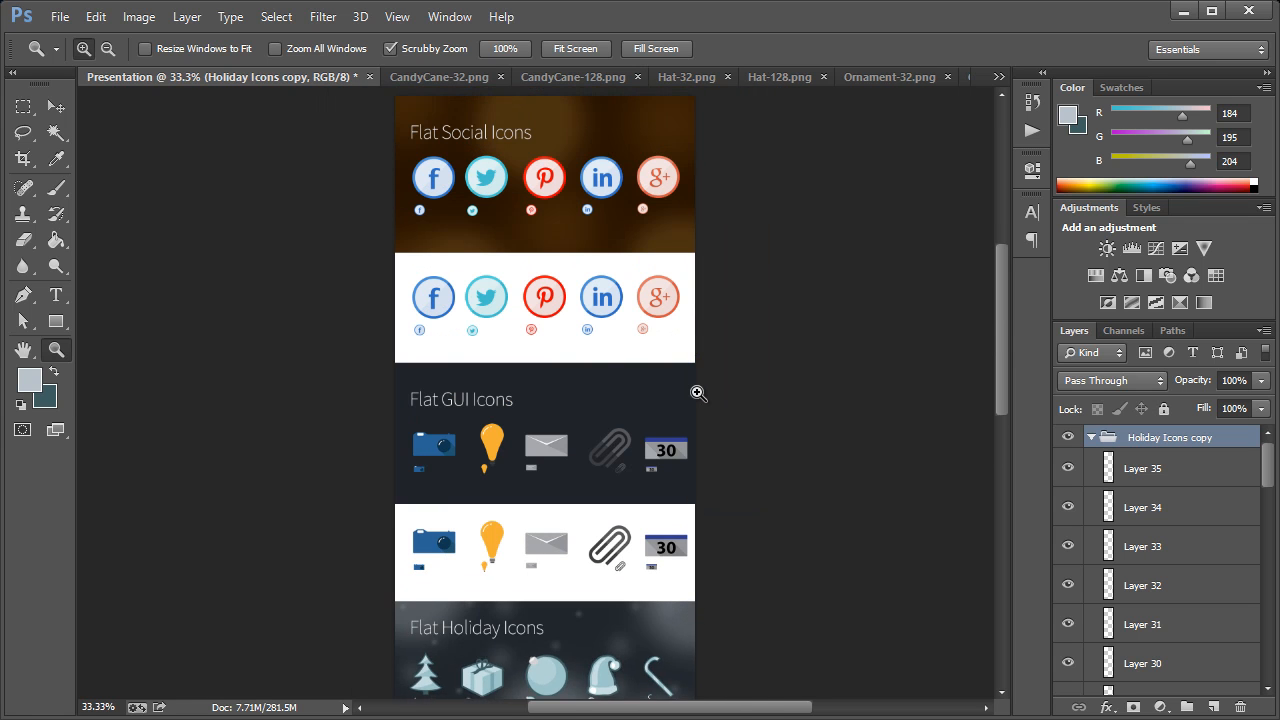
scroll(697, 393, down, 4)
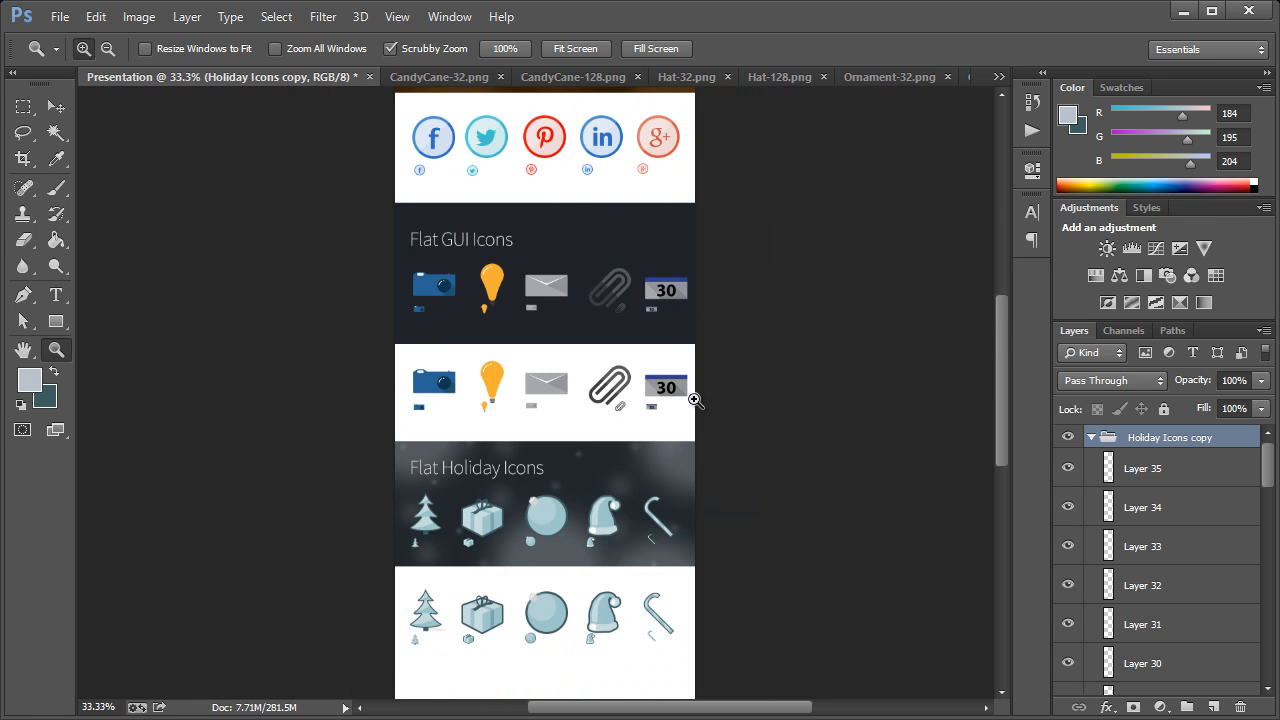
scroll(693, 400, up, 6)
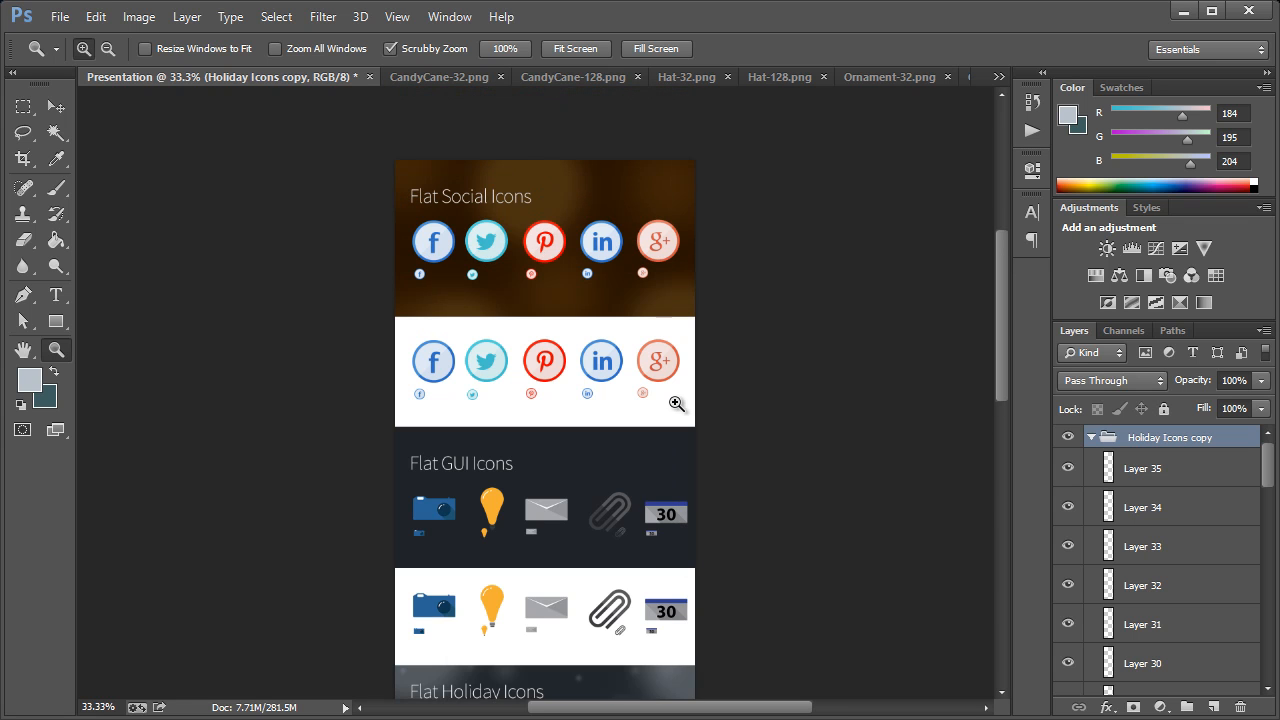
scroll(676, 402, down, 8)
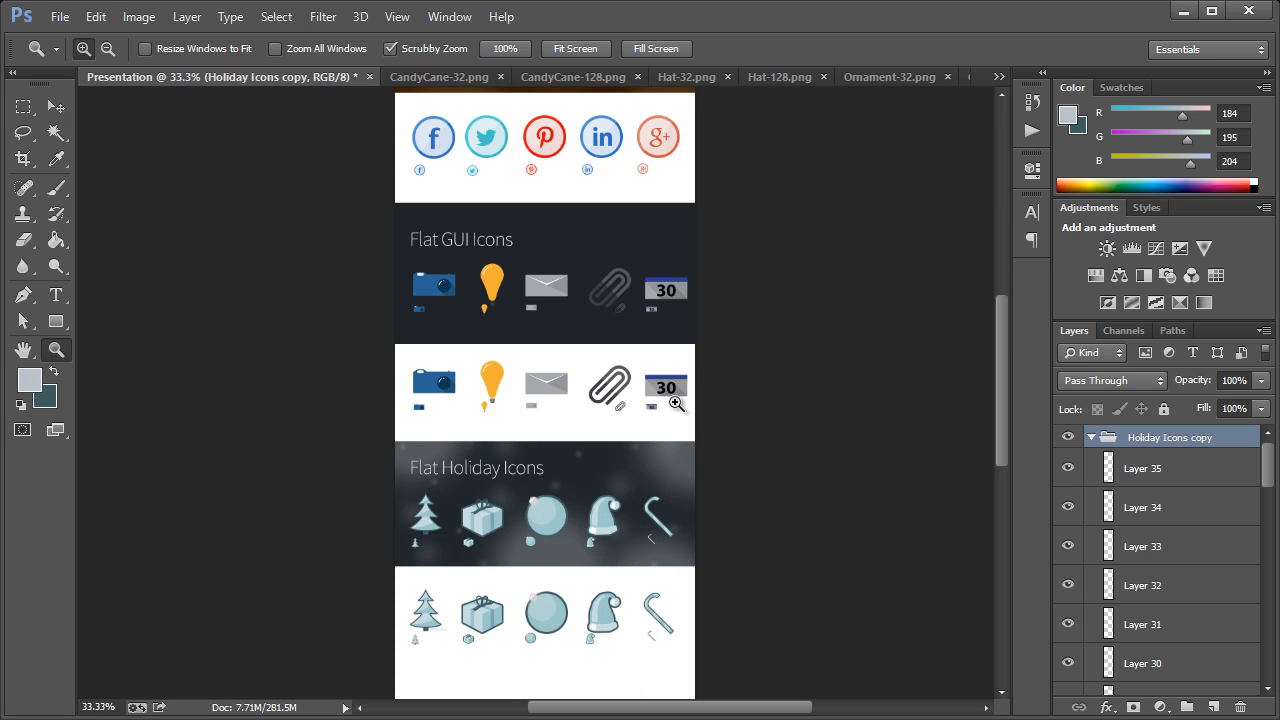
scroll(676, 402, down, 2)
scroll(676, 402, up, 4)
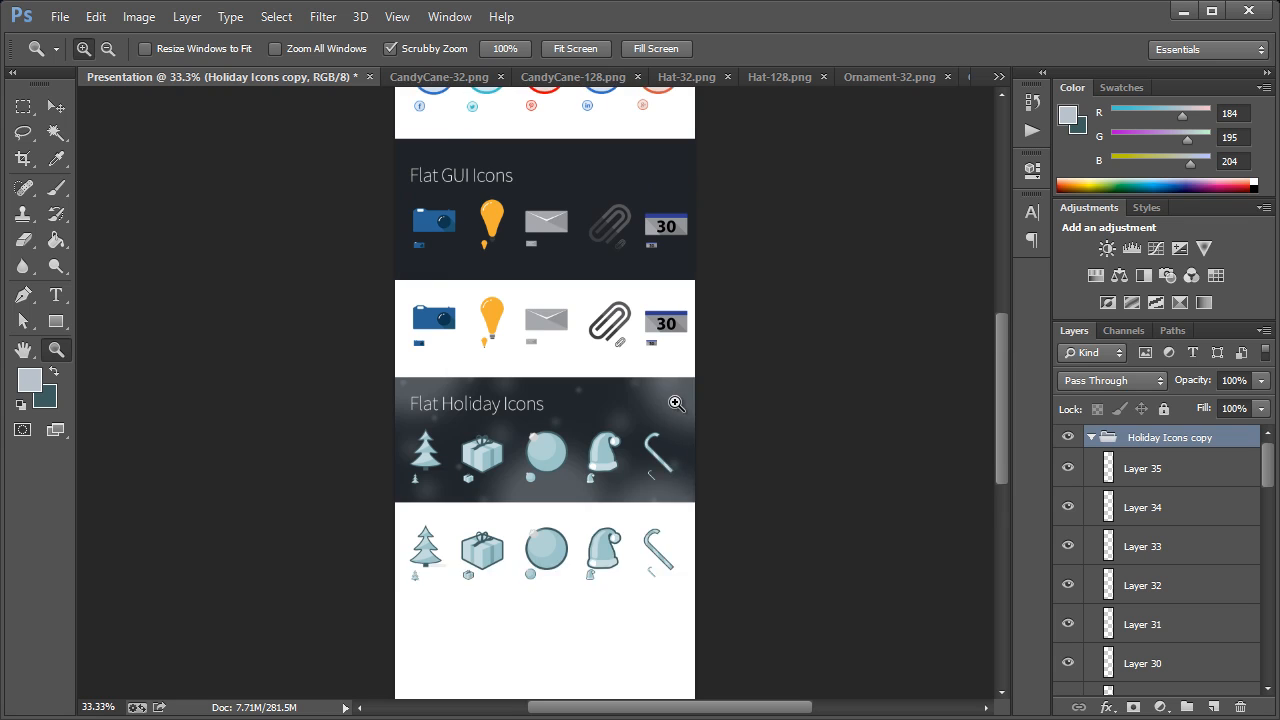
scroll(676, 402, up, 3)
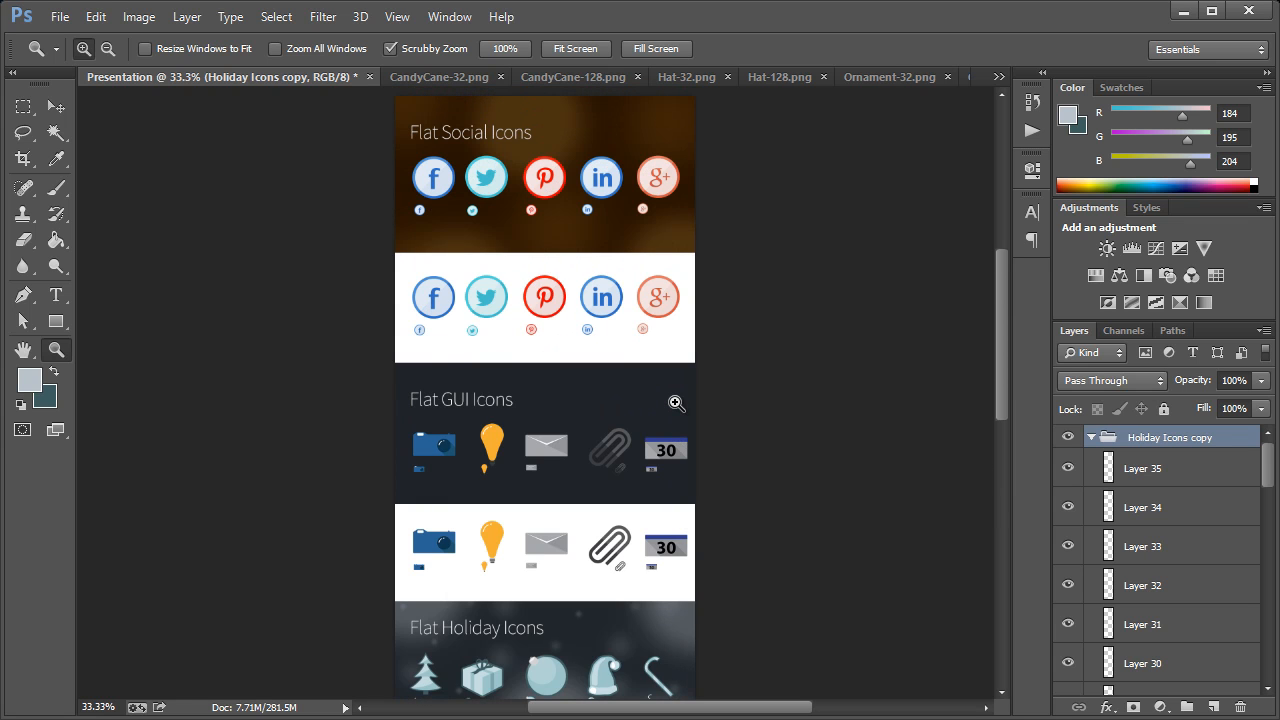
scroll(676, 402, down, 6)
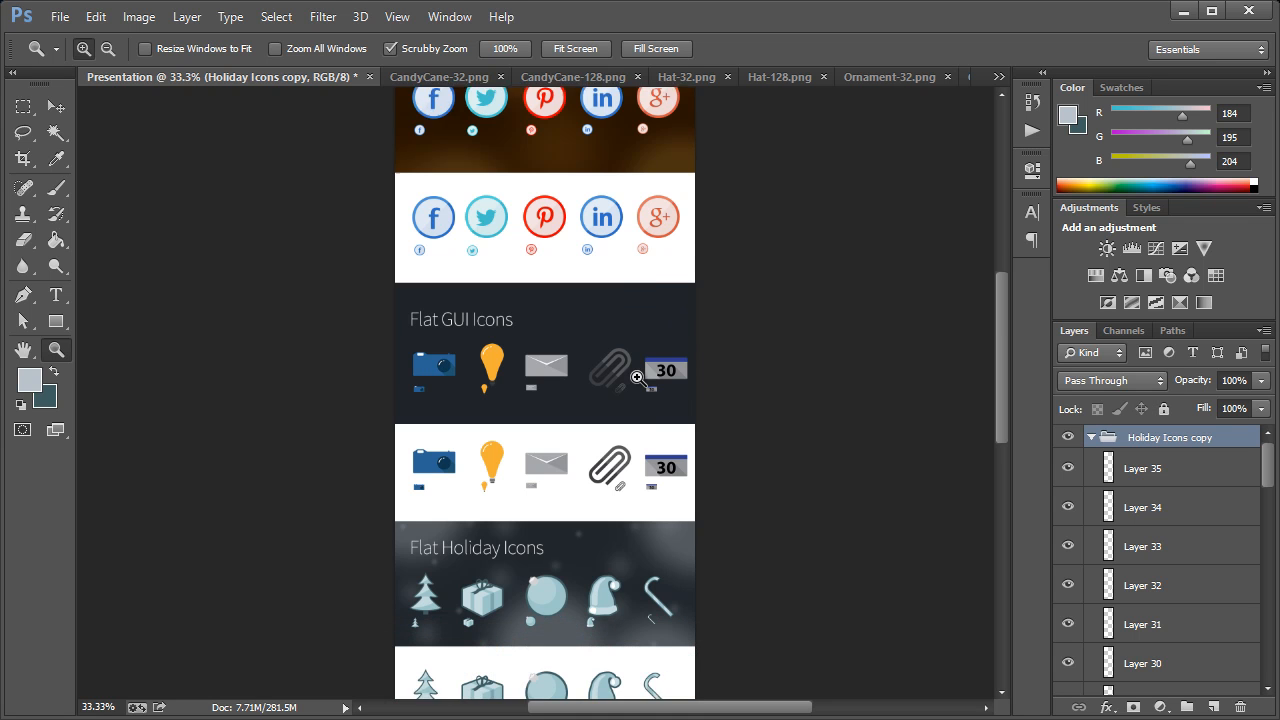